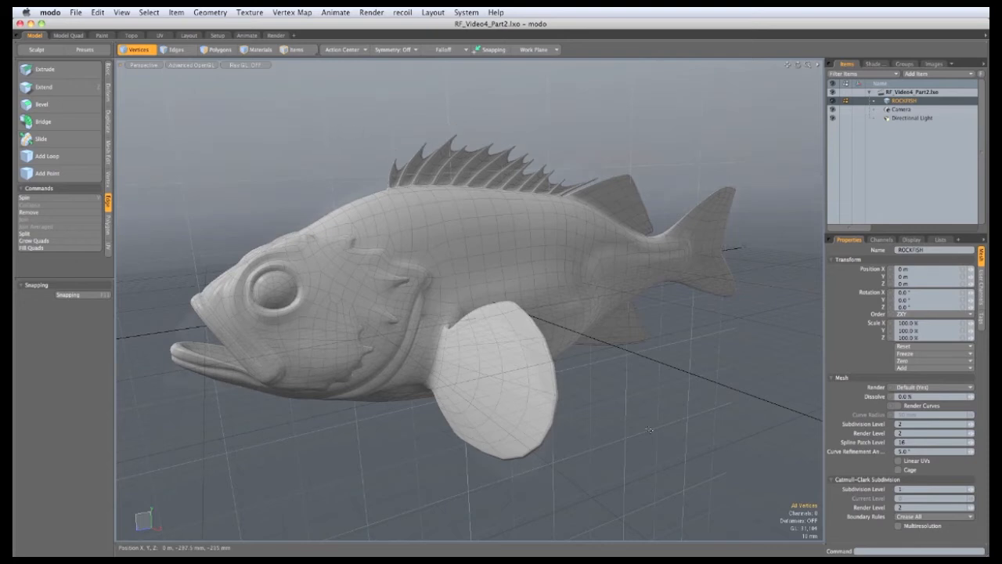
Switch to the UV layout and delete the existing UV maps Texture and Texture (2) from the ROCKFISH mesh.
left_click(160, 35)
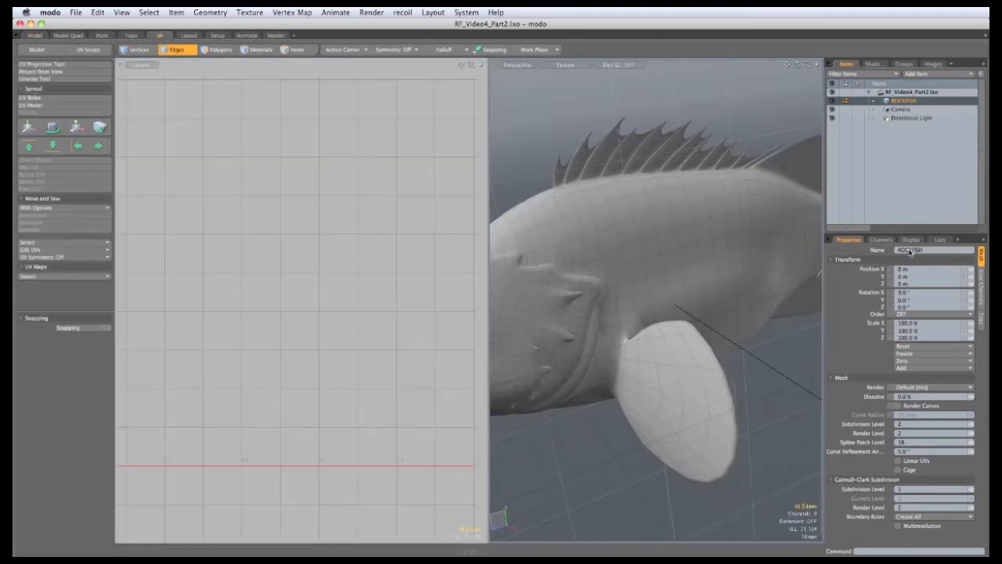
left_click(940, 239)
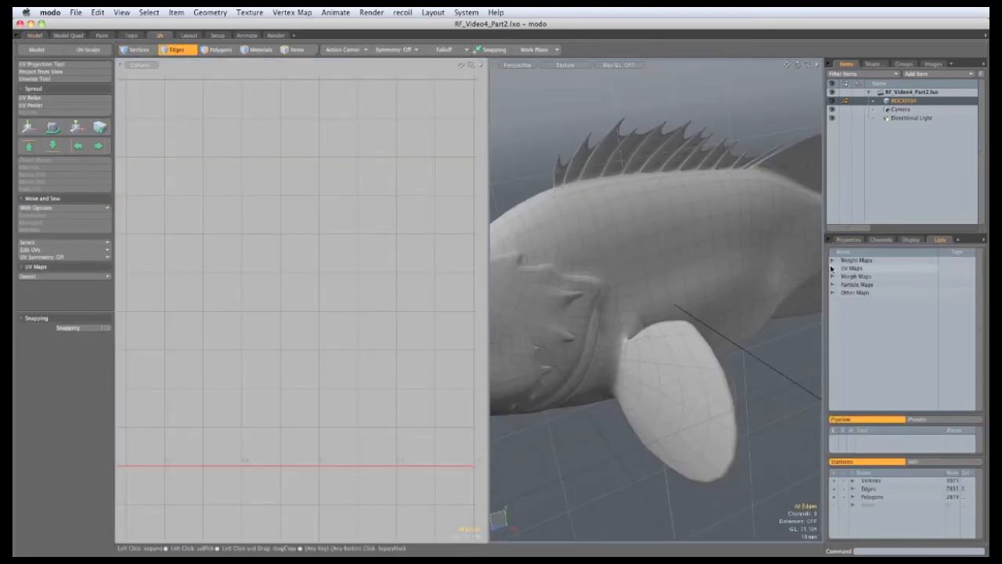
left_click(862, 277)
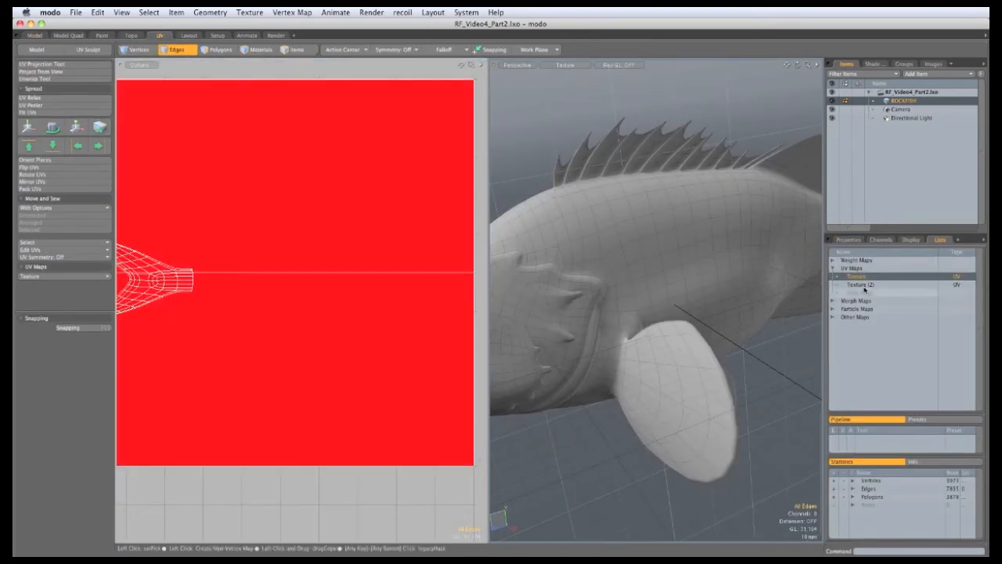
left_click(864, 285, "shift")
key("2")
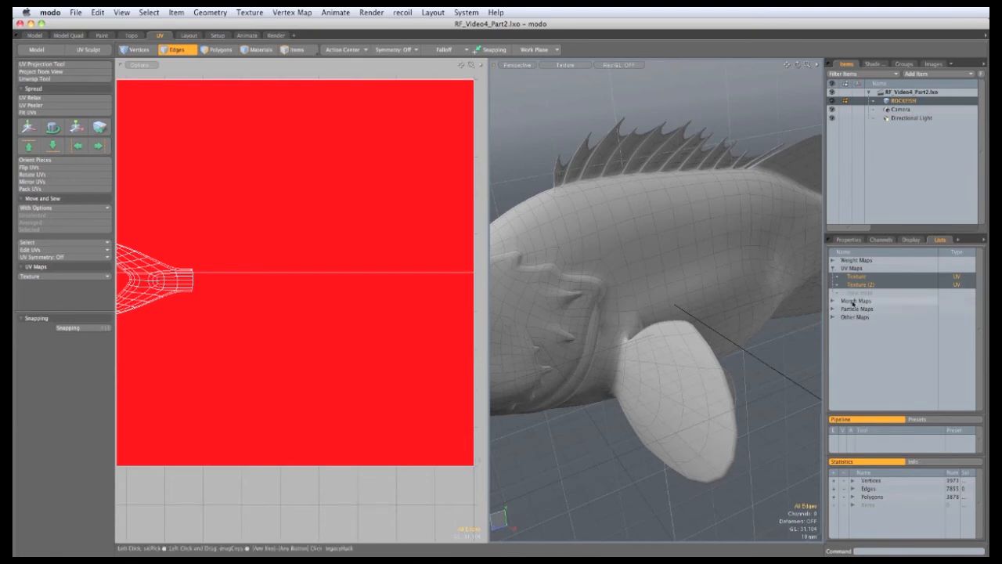
right_click(870, 280)
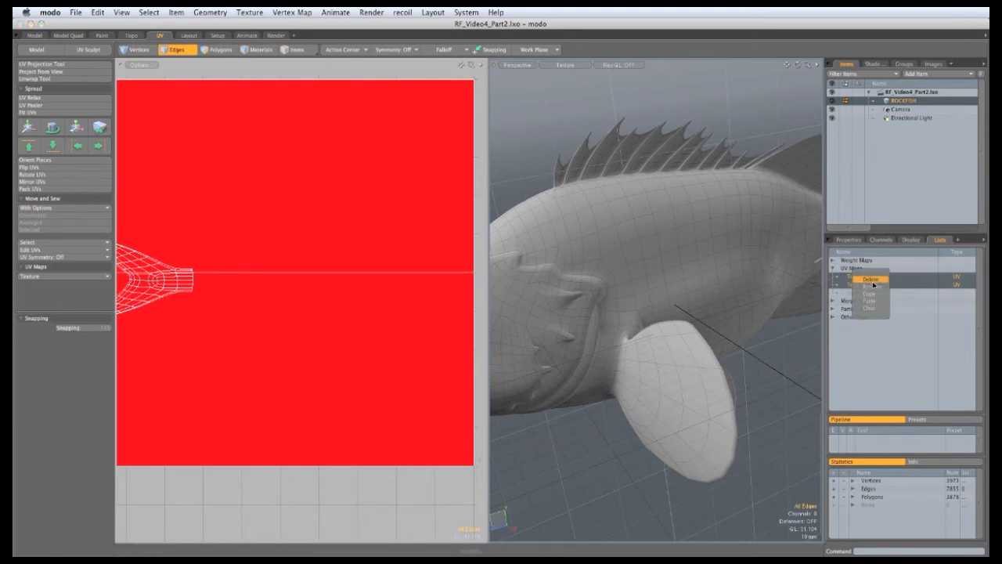
left_click(870, 280)
left_click(728, 341)
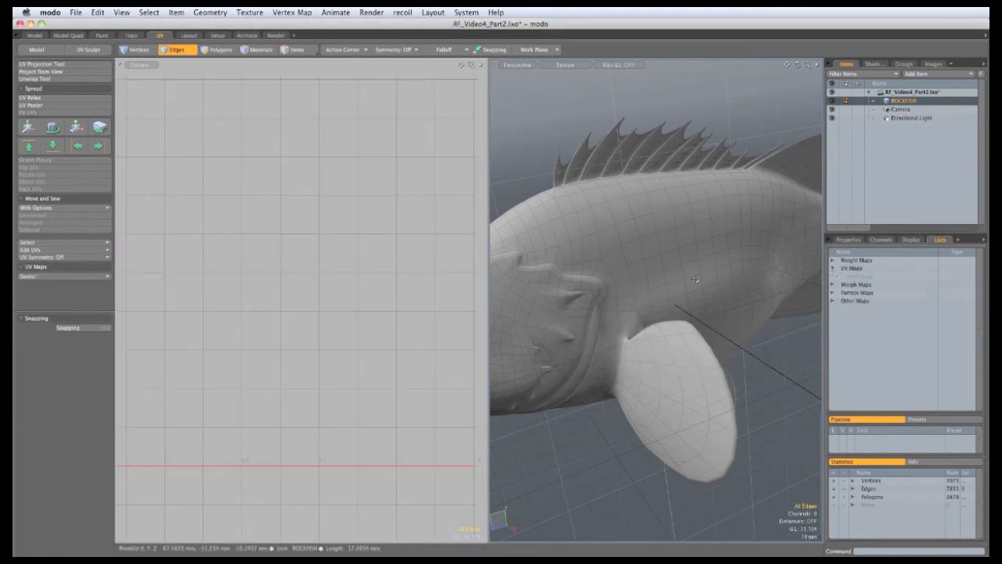
Create a new UV map named ROCKFISH_1.
left_click(859, 275)
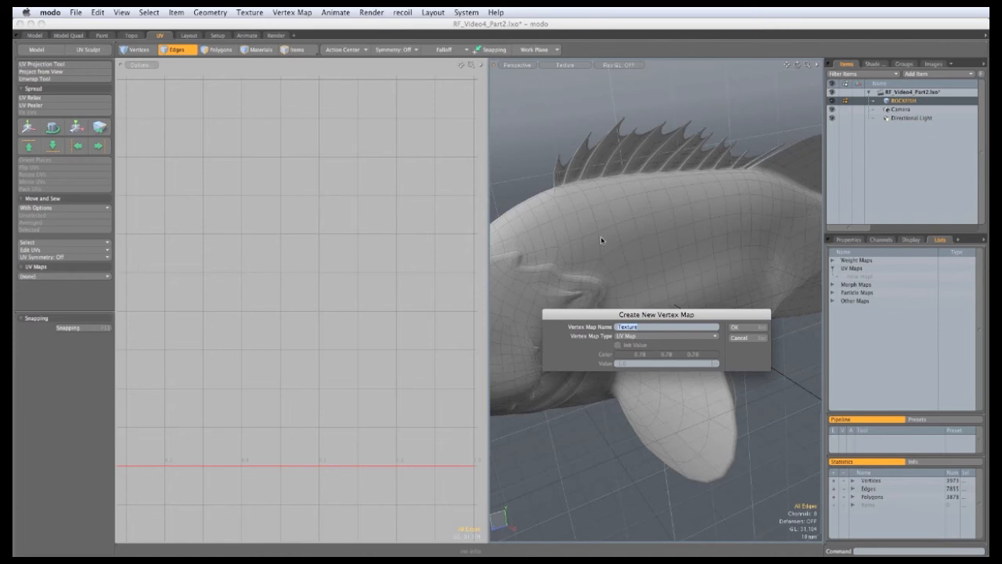
type("ROCKFISH_1")
key("Return")
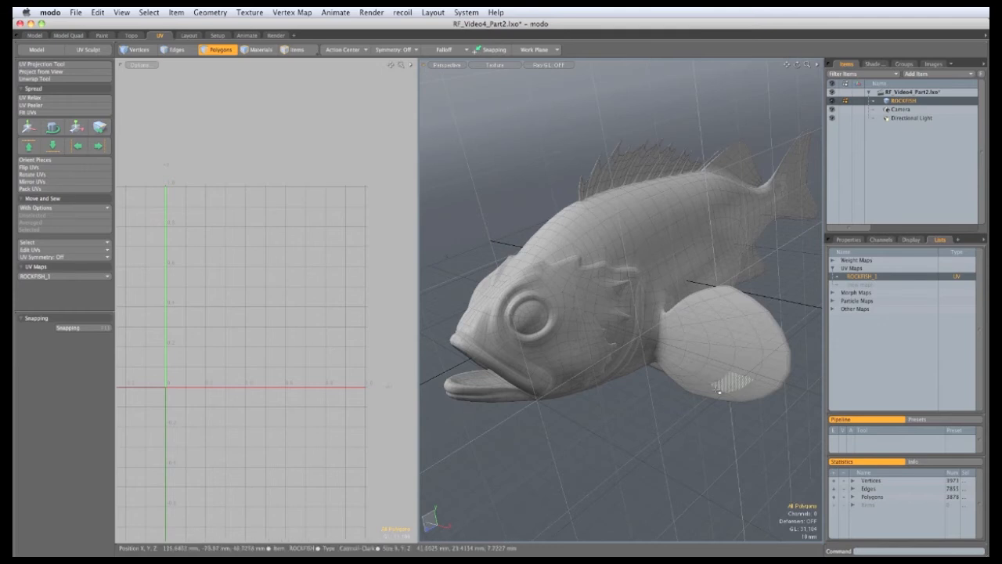
Enable X symmetry, select all polygons of both pectoral fins and hide the rest of the fish.
left_click(402, 53)
left_click(404, 60)
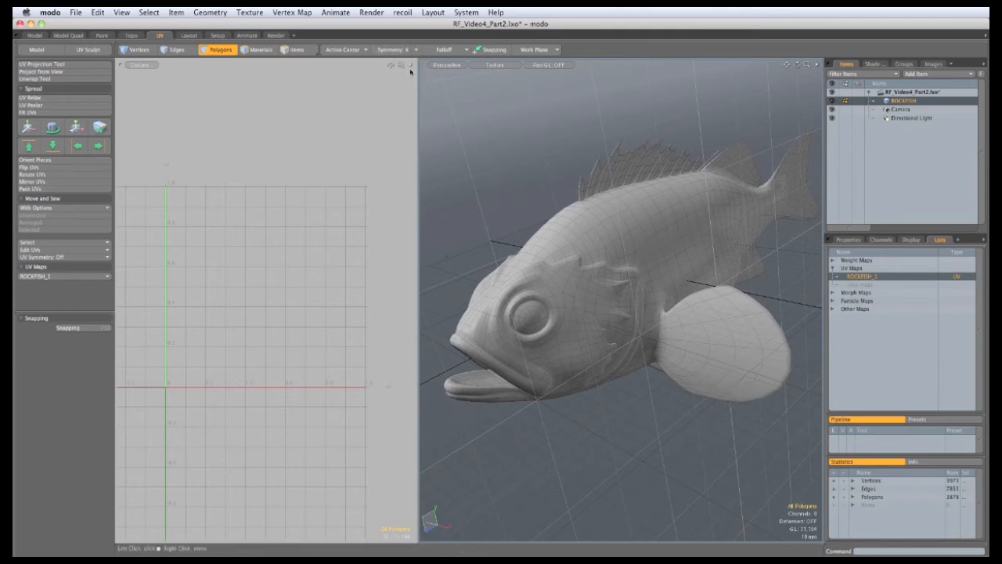
left_click_drag(756, 417, 786, 363, "alt")
scroll(779, 358, "up", 2)
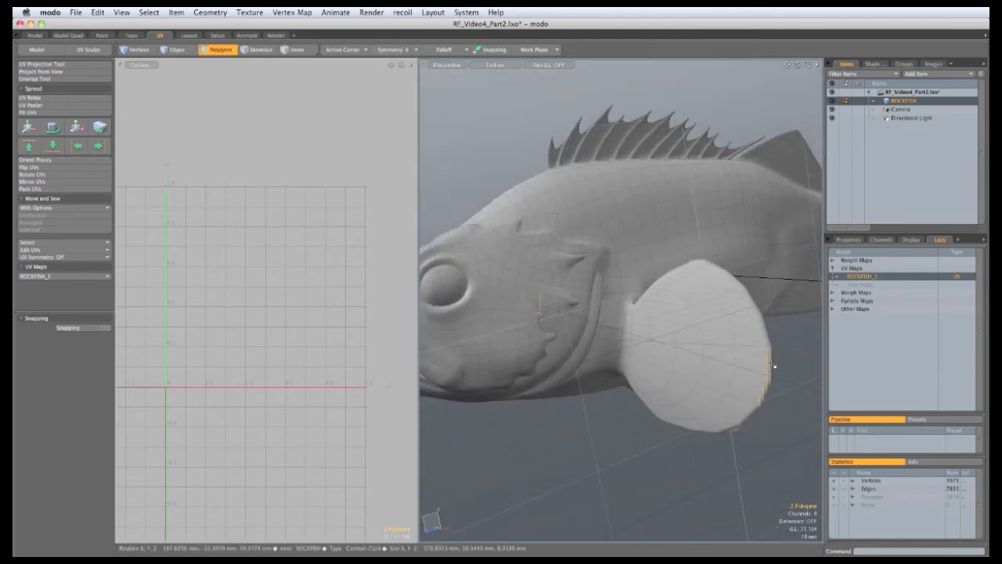
double_click(716, 298, "shift")
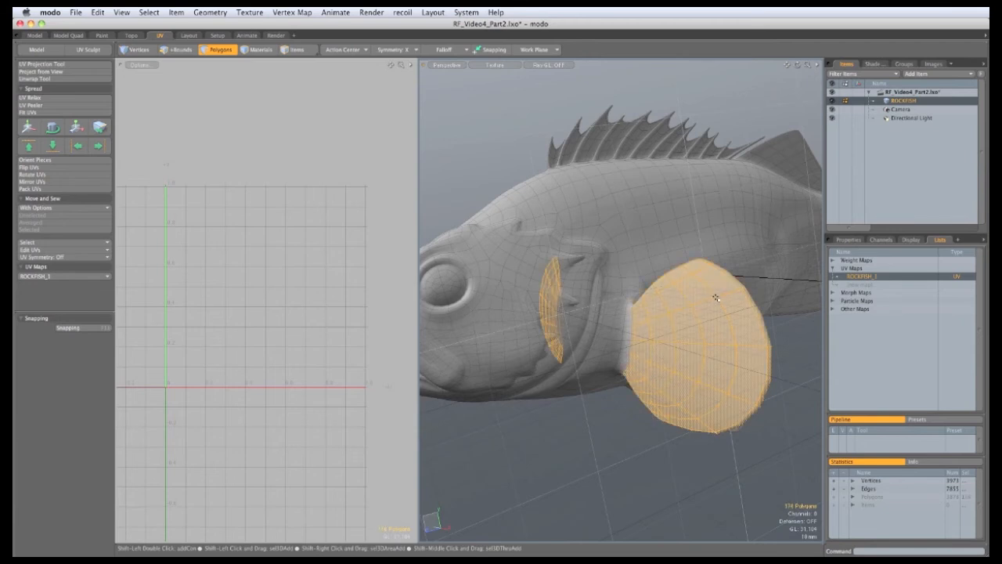
left_click_drag(715, 297, 595, 290, "alt")
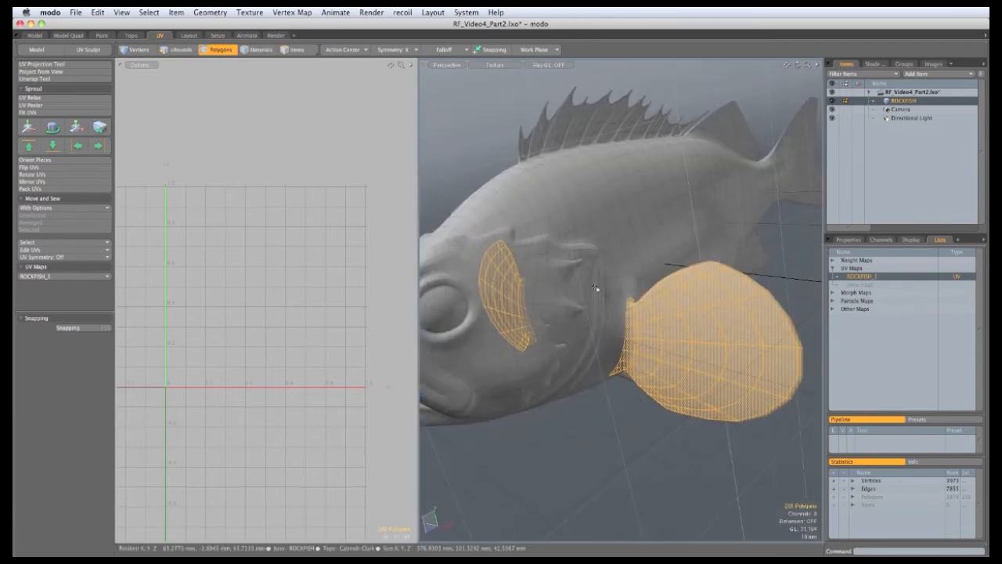
key("shift+h")
left_click(575, 295)
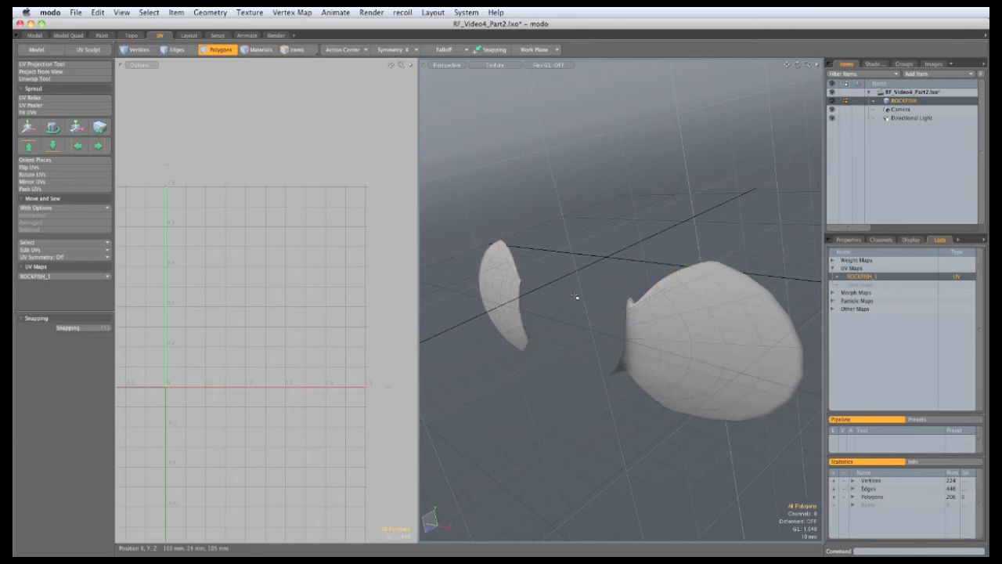
Select the outer rim edges of the pectoral fins as seams and unwrap both fins with the Unwrap Tool.
key("space")
key("space")
left_click_drag(553, 342, 617, 264, "alt")
left_click_drag(617, 264, 575, 234, "alt")
left_click(620, 301, "shift")
double_click(621, 301, "shift")
left_click(35, 78)
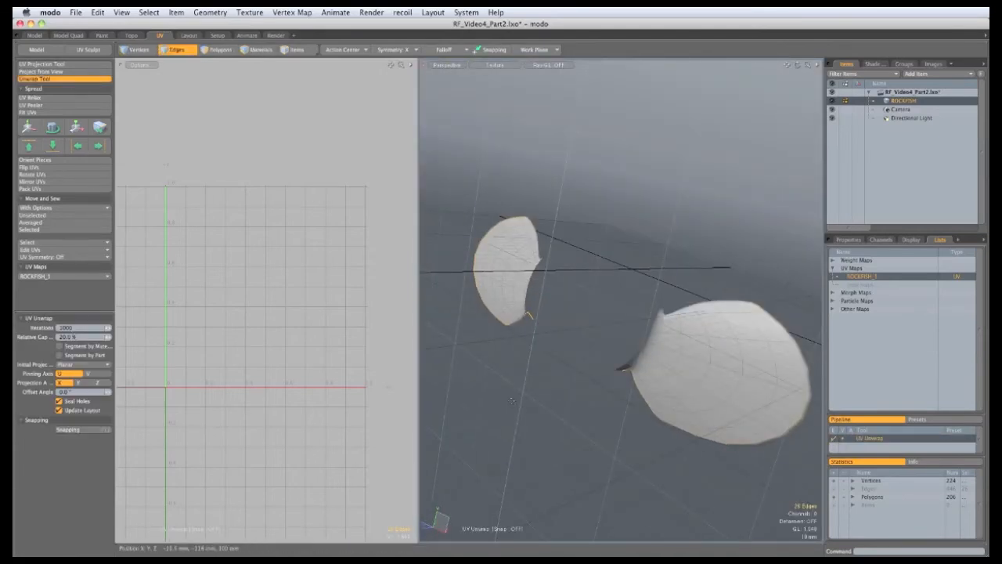
left_click(510, 404)
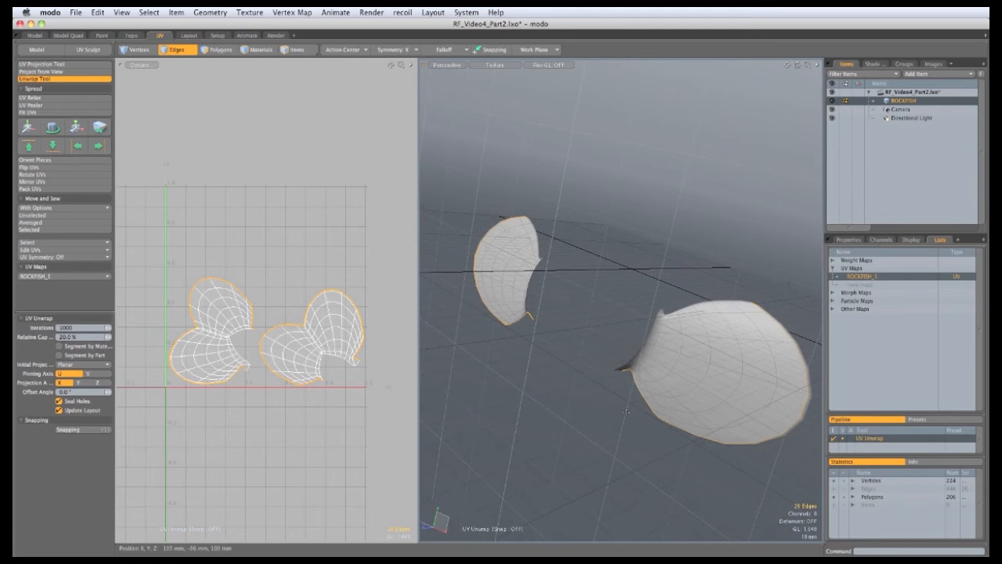
key("space")
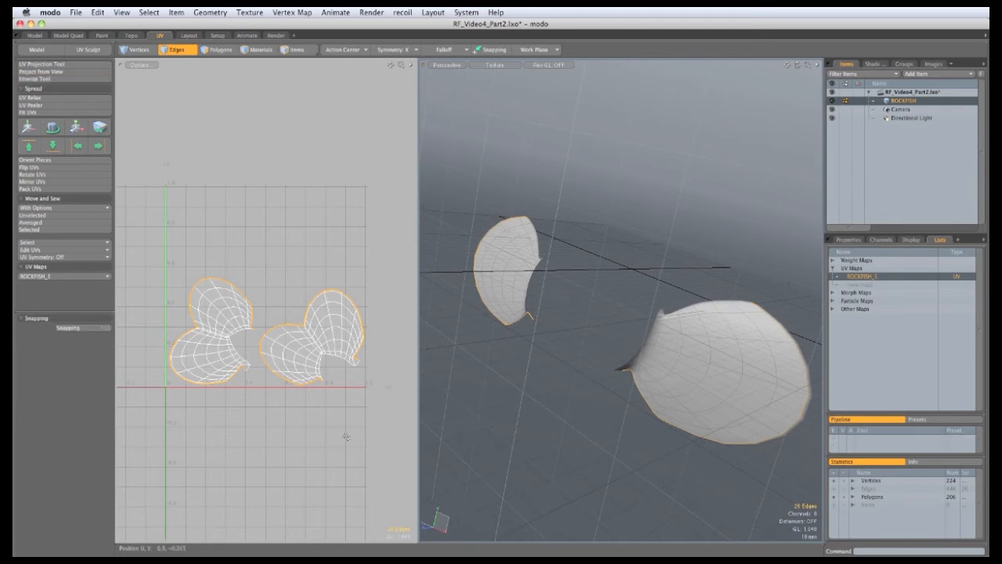
Move the pectoral fin UV islands out of the 0–1 space into the negative U and V area.
left_click(373, 398)
scroll(337, 379, "down", 2)
left_click_drag(332, 379, 335, 348, "alt+shift")
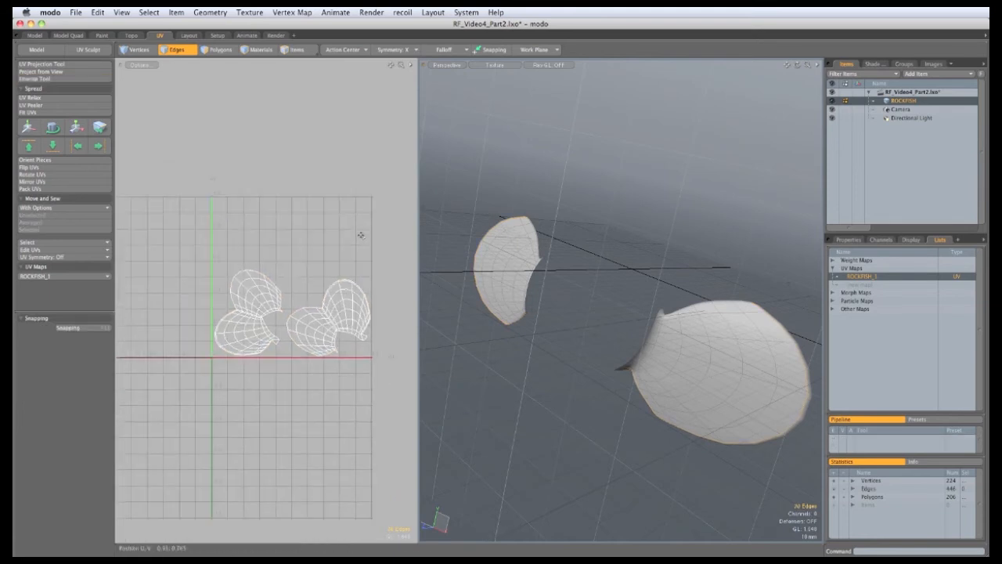
key("w")
left_click_drag(276, 367, 237, 446)
left_click_drag(317, 421, 258, 456)
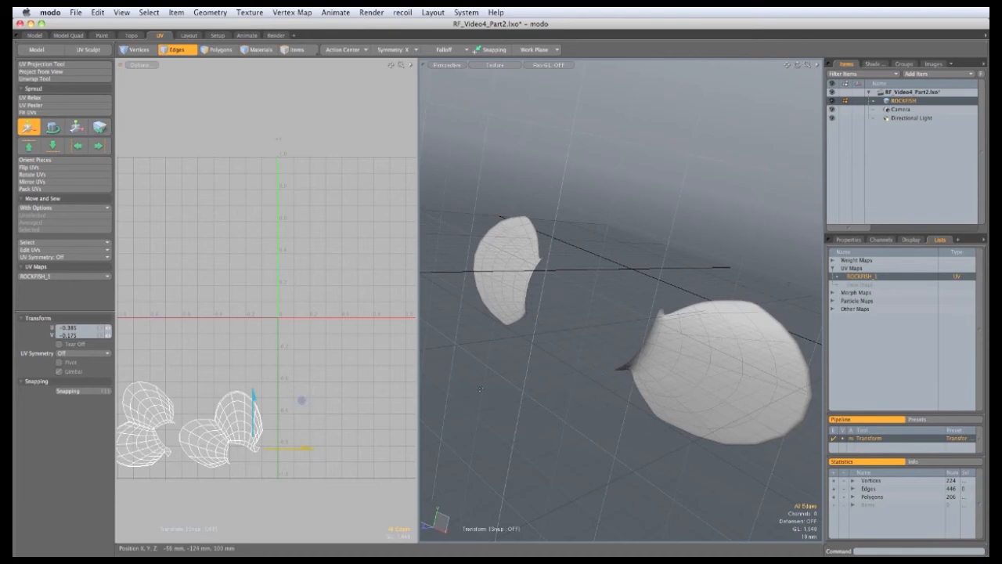
key("space")
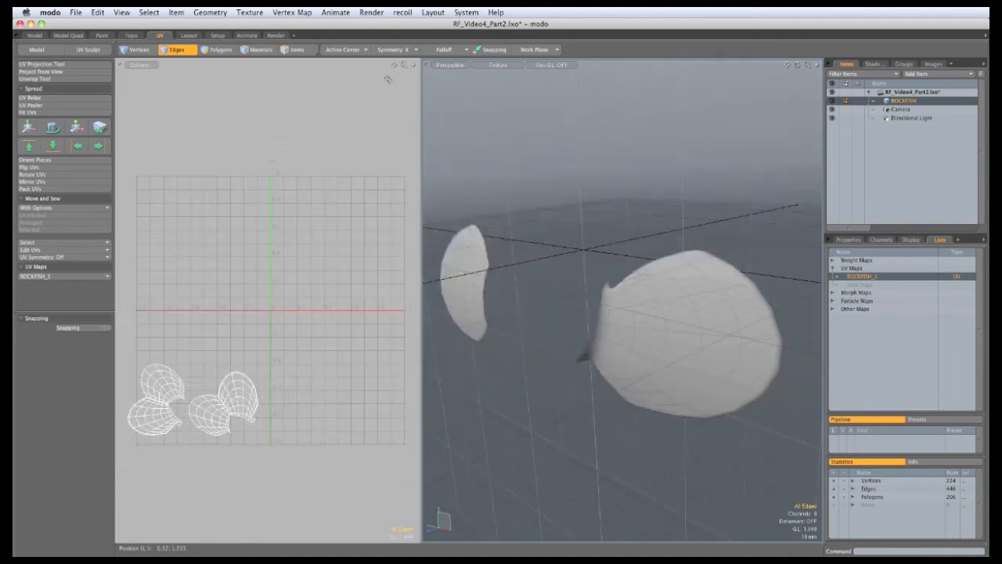
Unhide the whole fish, select all polygons of the pelvic fin pair beneath the body and isolate them.
key("u")
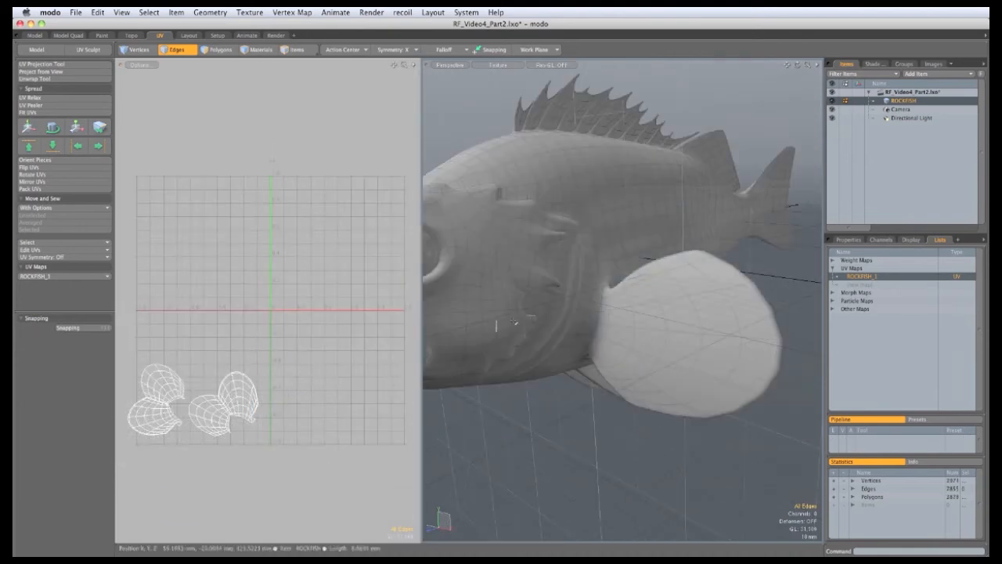
left_click_drag(715, 446, 673, 429, "alt")
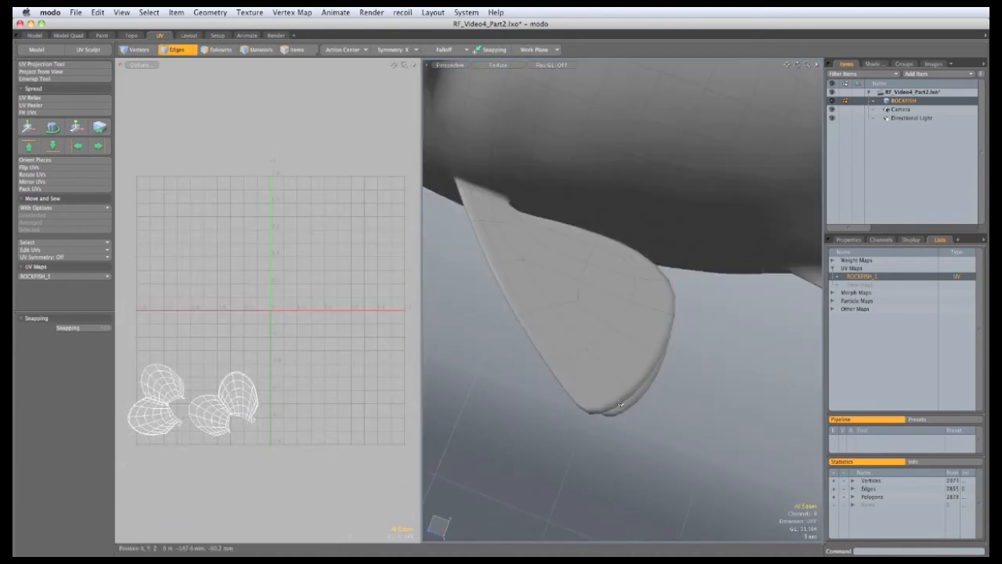
key("3")
left_click(623, 408)
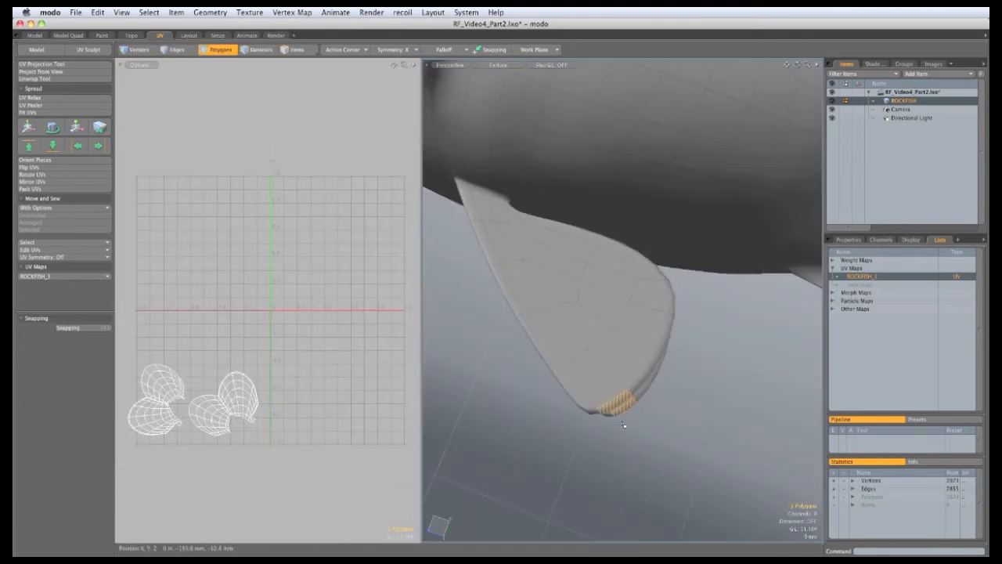
double_click(475, 220)
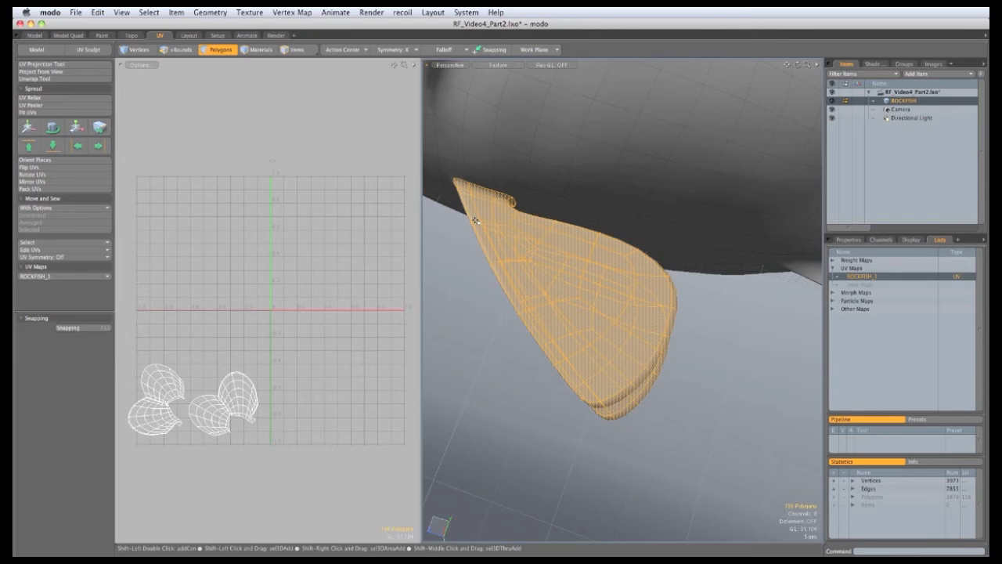
key("shift+h")
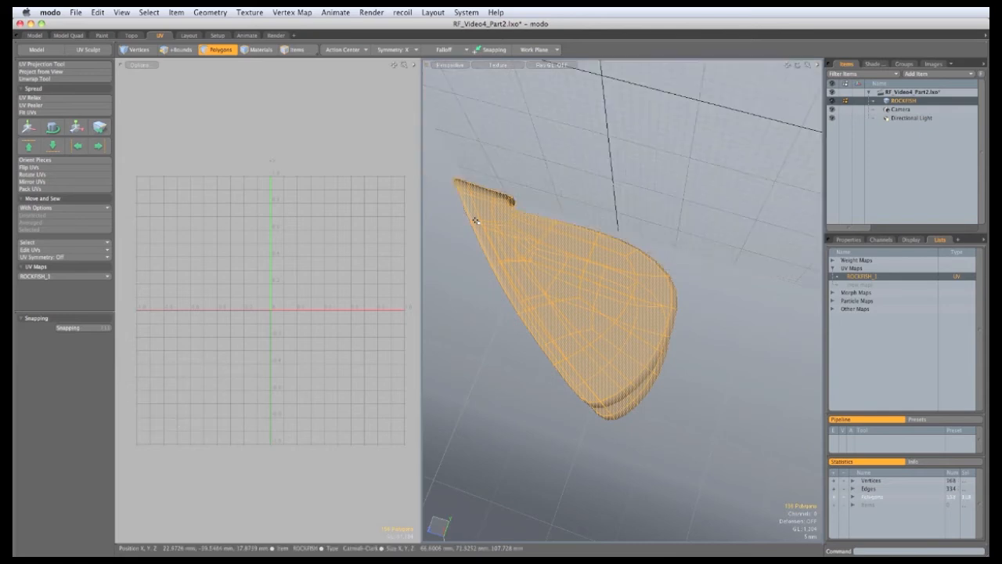
Select the outer rim edge loops of the two pelvic fins and unwrap the fins along them.
key("2")
left_click_drag(540, 324, 519, 324, "alt")
scroll(522, 300, "up", 3)
double_click(526, 270)
left_click_drag(526, 270, 657, 333, "alt")
left_click(39, 79)
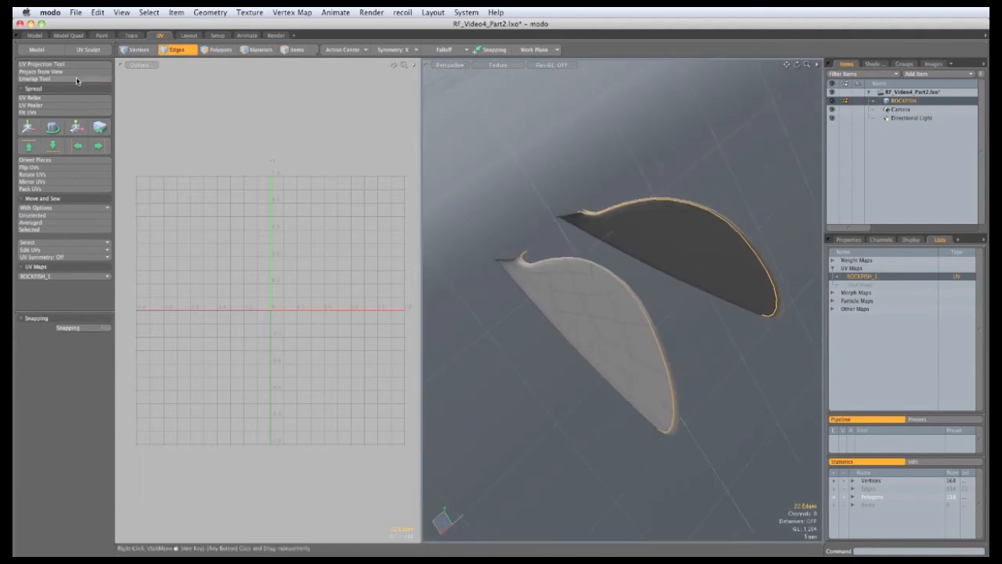
left_click(446, 277)
key("space")
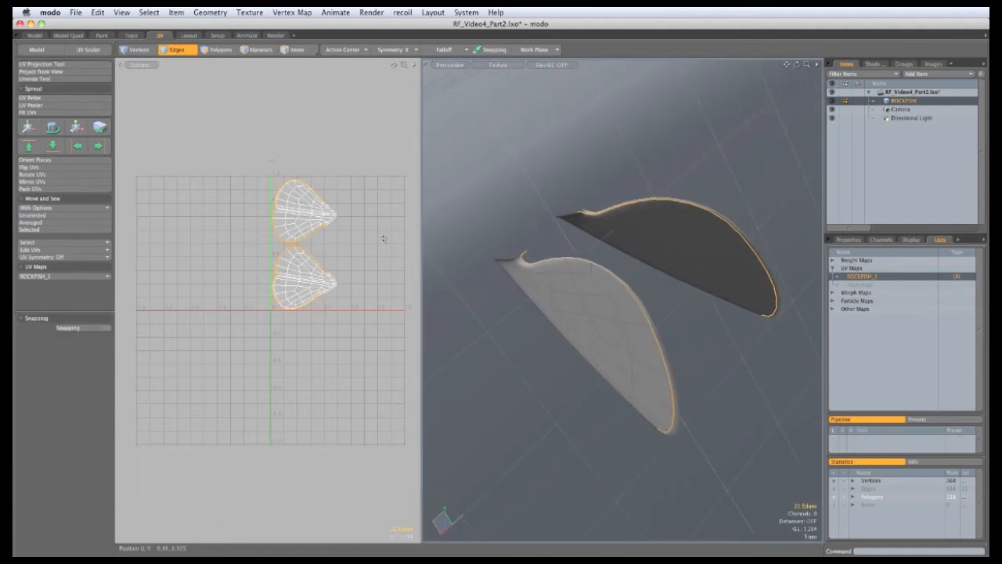
Move the pelvic fin UV islands out of the 0–1 space into the negative U, positive V area.
left_click(382, 237)
key("w")
left_click_drag(335, 348, 205, 360)
key("space")
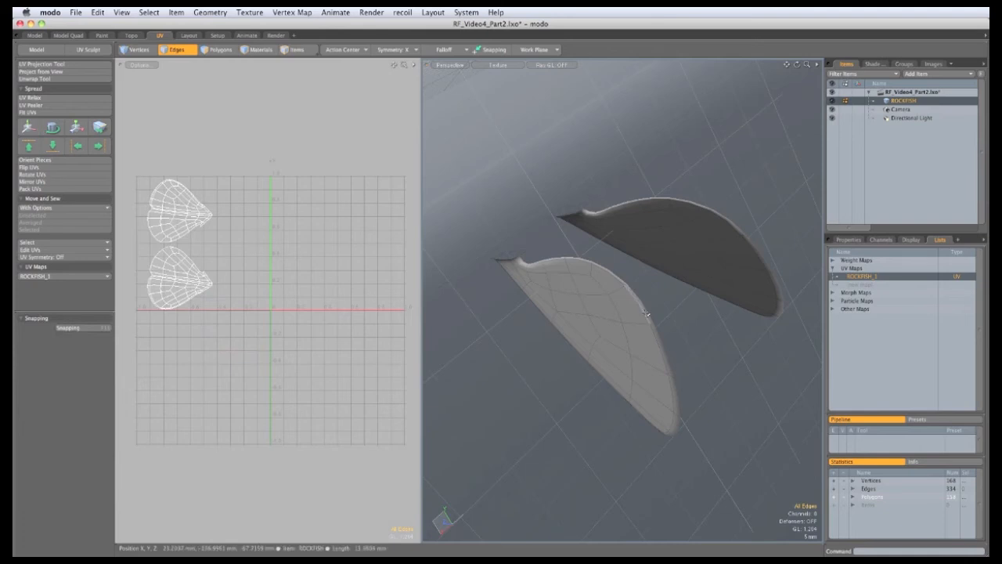
Unhide the fish, select the anal fin's polygons up to where the fin meets the body and isolate them.
key("u")
left_click_drag(642, 336, 728, 167, "alt")
key("3")
left_click(722, 140)
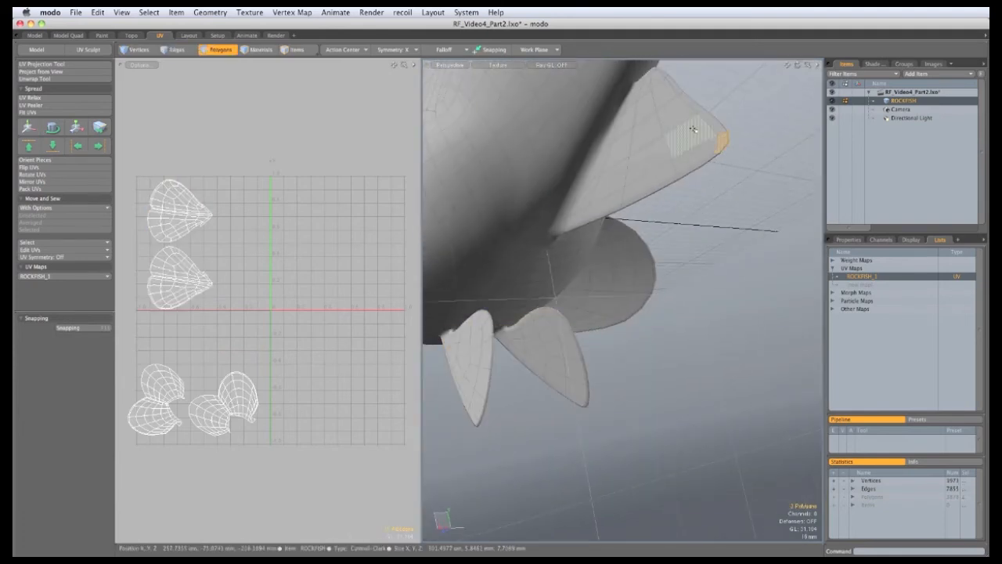
key("shift+Up")
key("shift+Up")
key("shift+Up")
key("shift+Up")
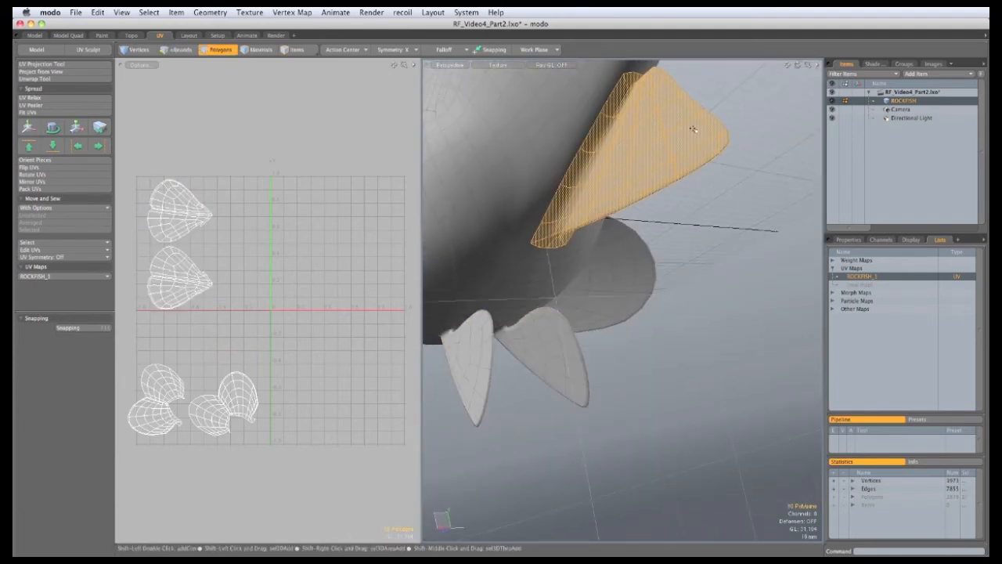
key("shift+Down")
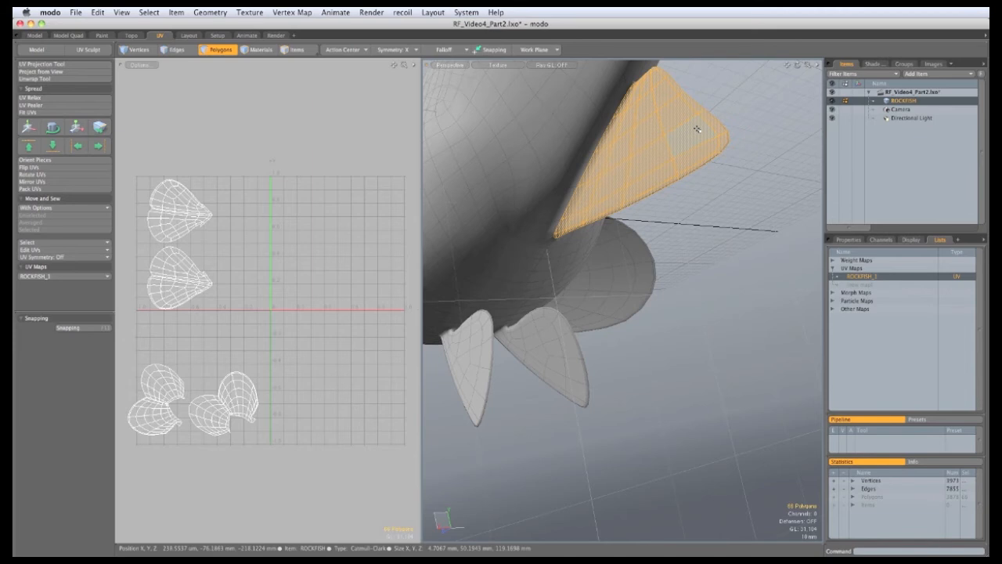
key("shift+h")
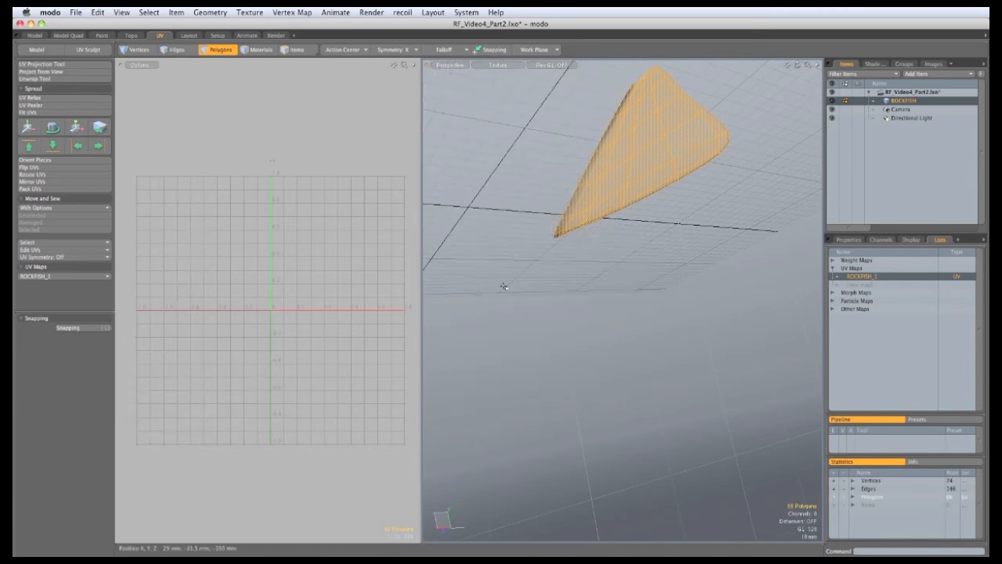
Select the anal fin's outer rim edges, excluding the open base, and unwrap the fin along them.
left_click(631, 271)
key("2")
left_click_drag(636, 265, 589, 197, "alt")
double_click(593, 230)
scroll(589, 195, "up", 3)
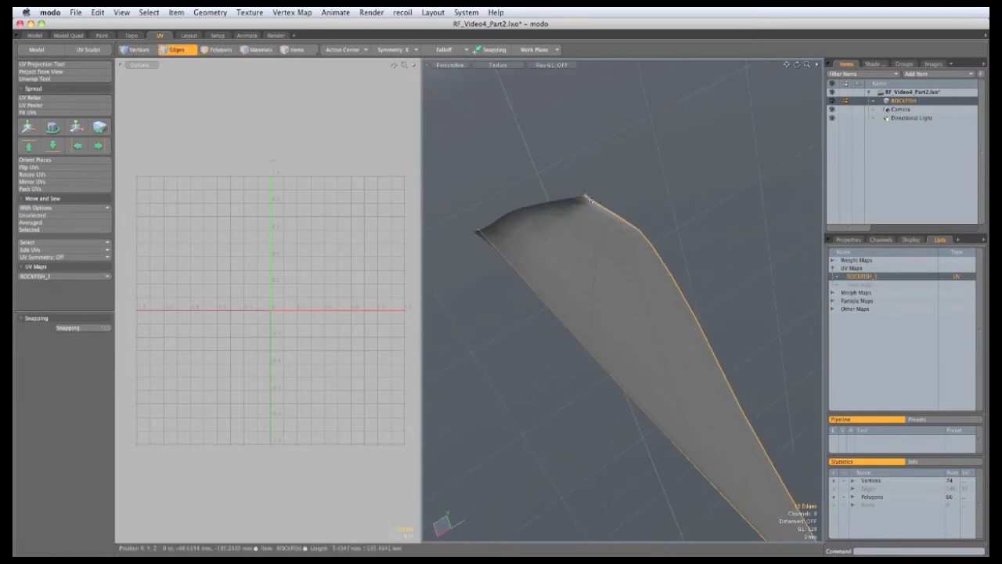
left_click(605, 209)
left_click_drag(601, 258, 592, 232, "alt")
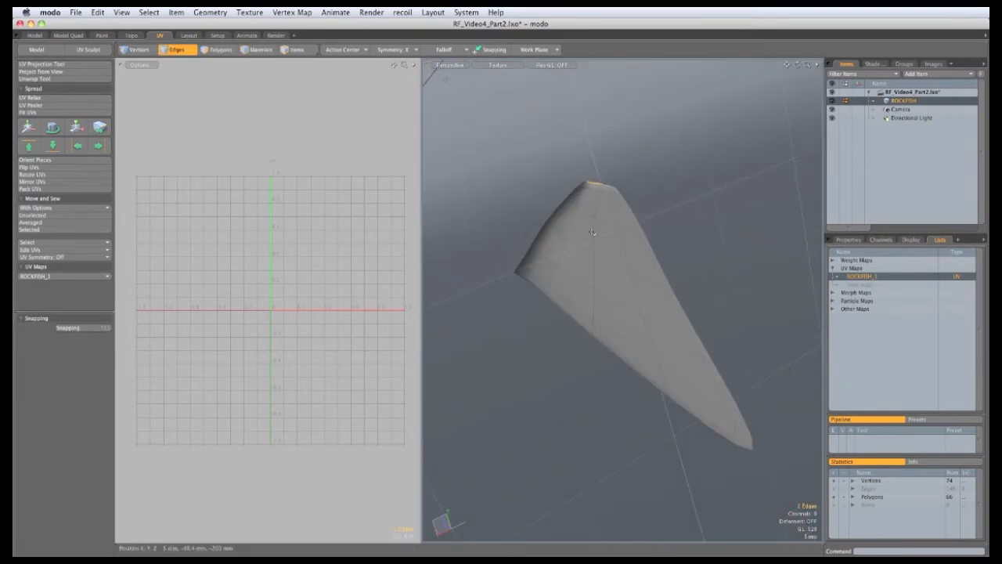
key("Up")
key("Up")
key("Up")
key("Up")
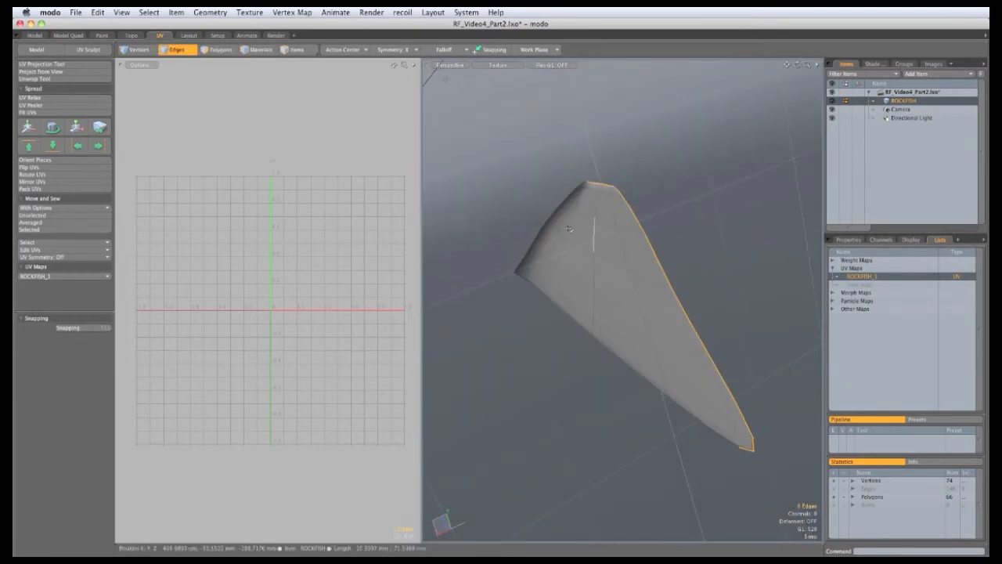
left_click(36, 78)
left_click(264, 151)
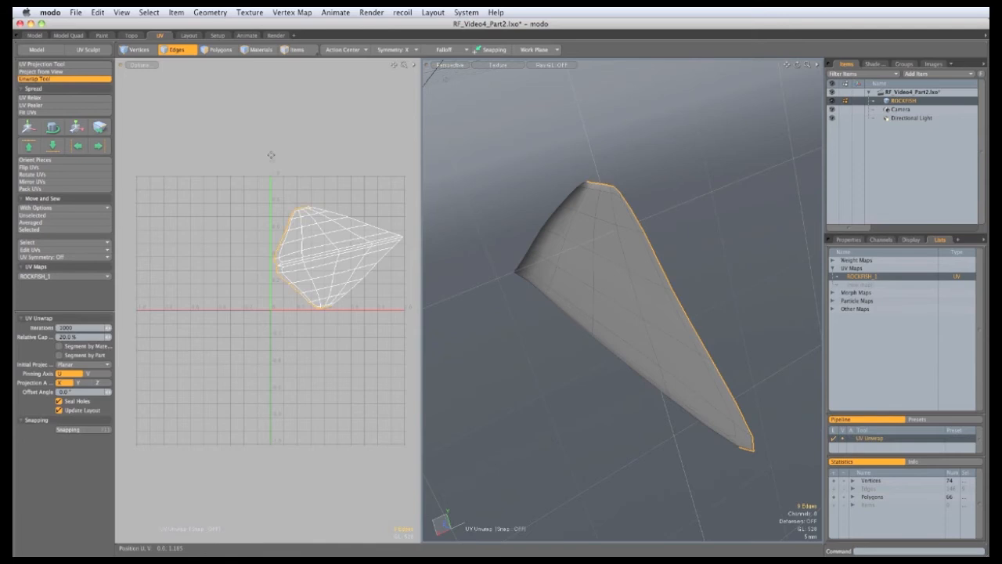
Move the anal fin's UV island out of the 0–1 space into the positive U, negative V area.
key("q")
left_click(268, 146)
key("w")
left_click_drag(271, 335, 383, 465)
key("q")
Unhide the fish, select the rear dorsal fin's polygons from its outer rim to where it meets the body, and isolate them.
key("u")
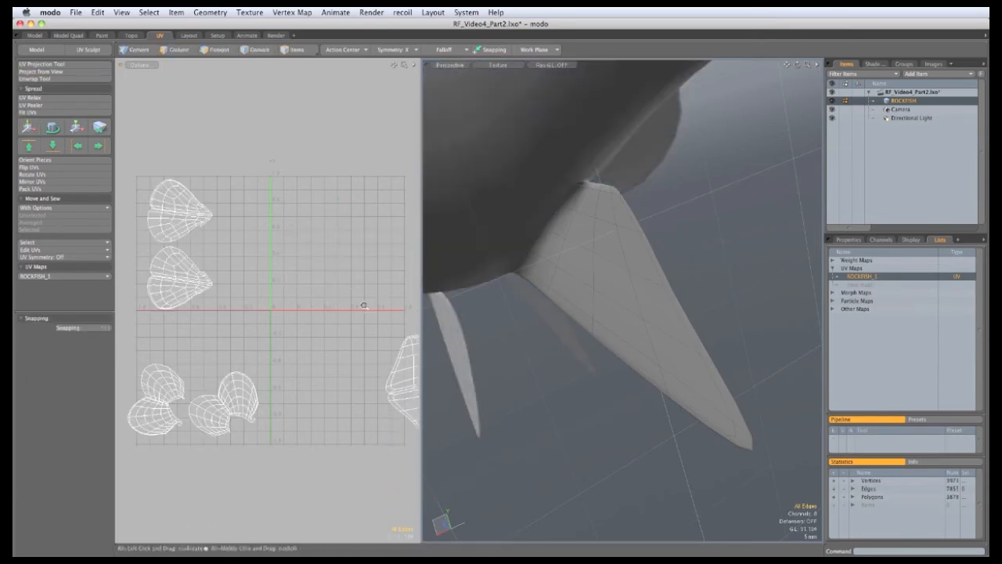
left_click_drag(579, 270, 585, 354, "ctrl+alt")
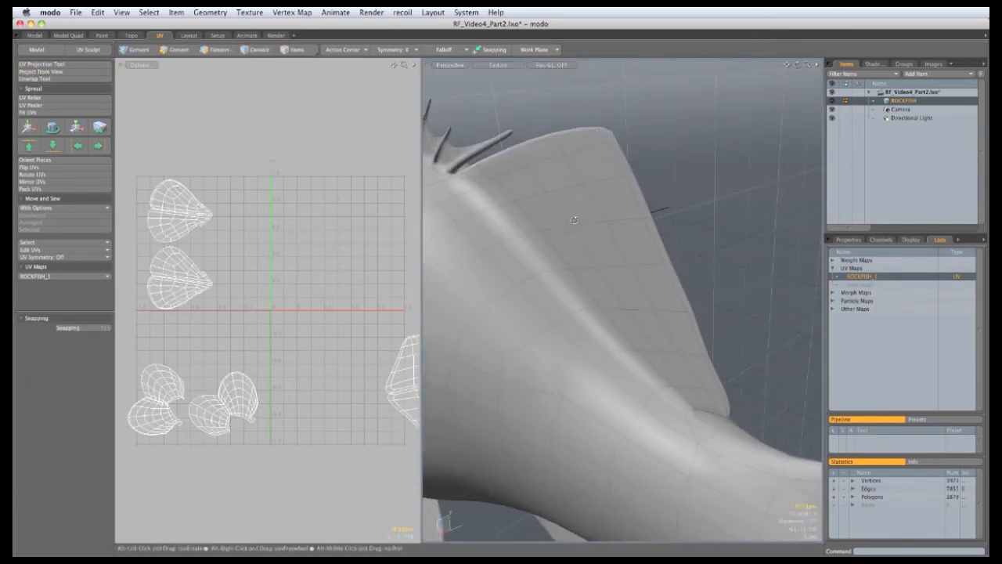
key("3")
left_click_drag(628, 172, 693, 333)
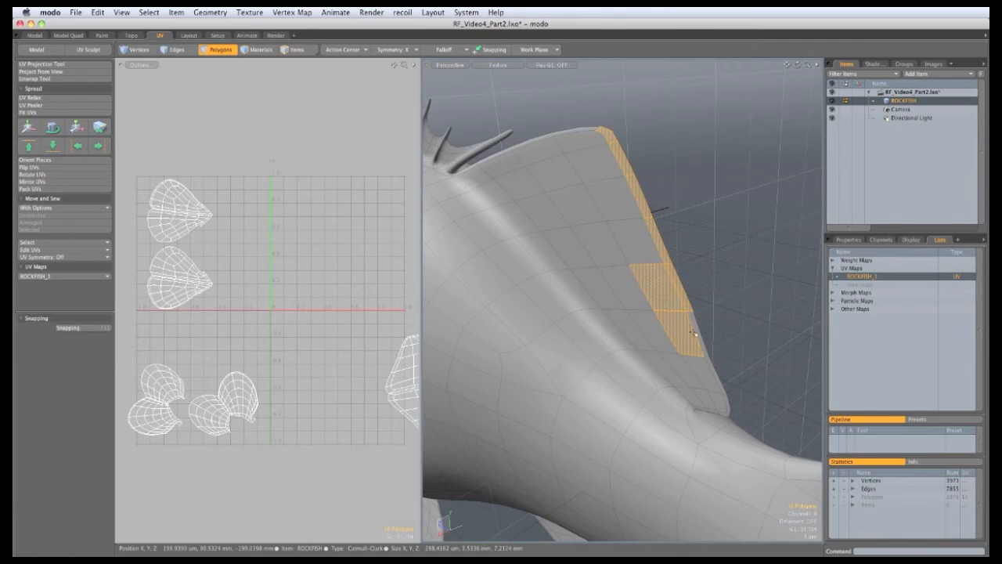
left_click_drag(667, 299, 726, 398, "ctrl")
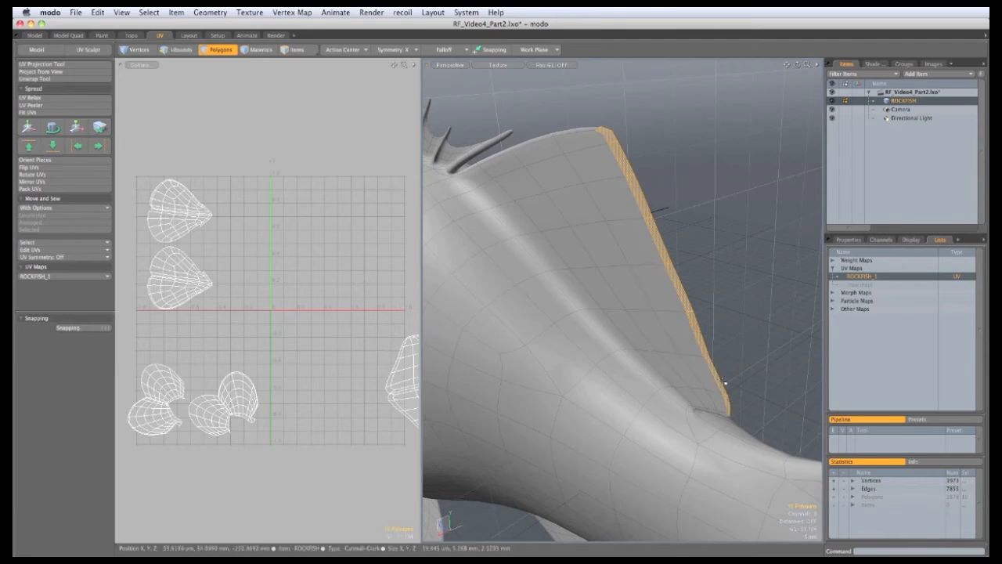
key("shift+Up")
key("shift+Up")
key("shift+Up")
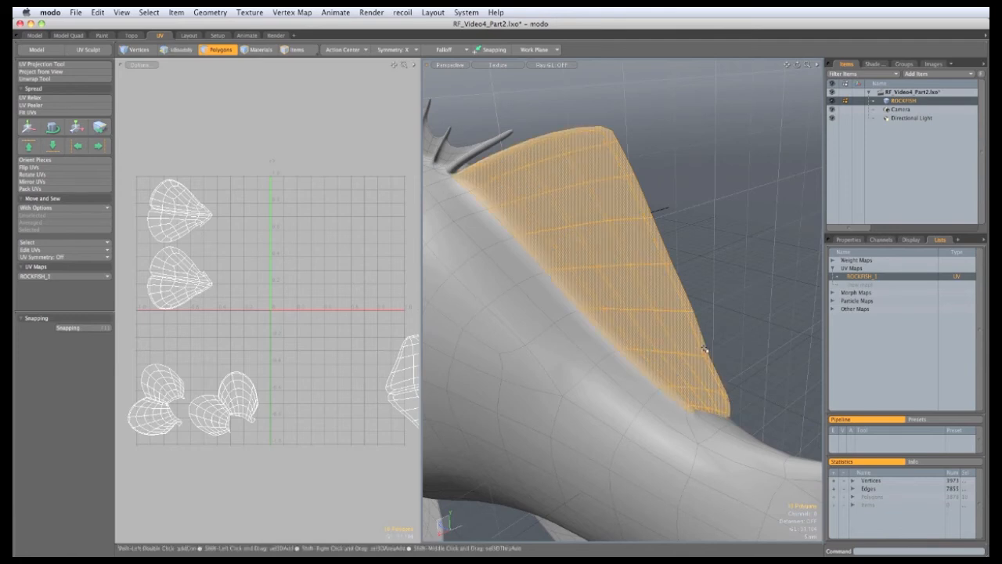
key("shift+h")
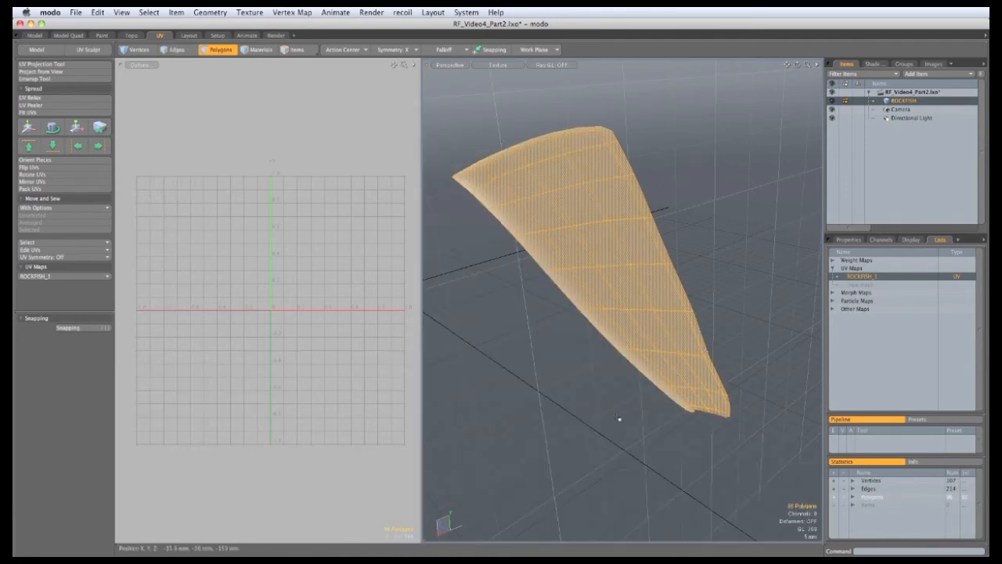
Select the rear dorsal fin's outer rim edges, excluding the open base, and unwrap the fin along them.
left_click(619, 419)
key("2")
left_click_drag(666, 404, 659, 378, "alt")
left_click(695, 352)
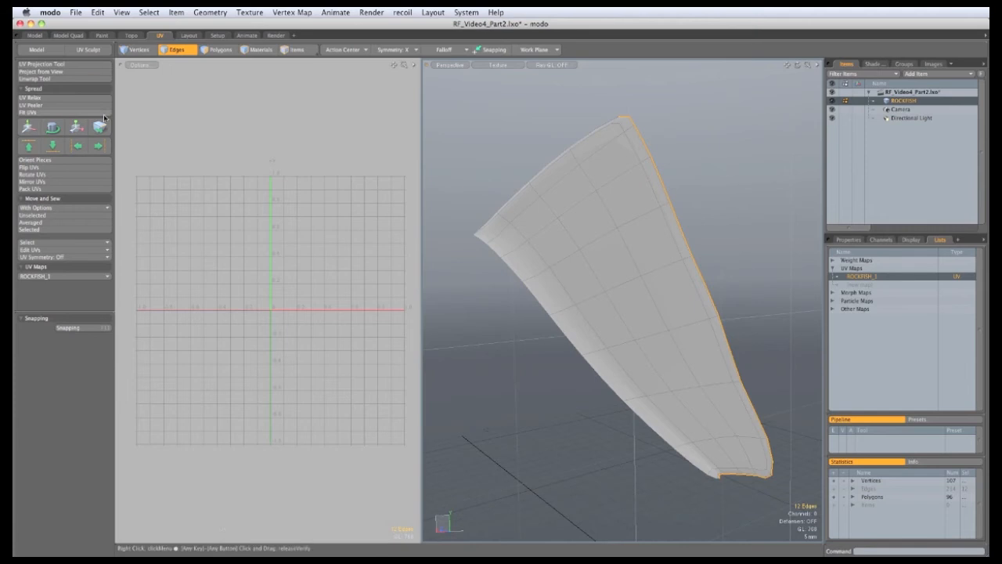
left_click(35, 78)
left_click(303, 191)
key("q")
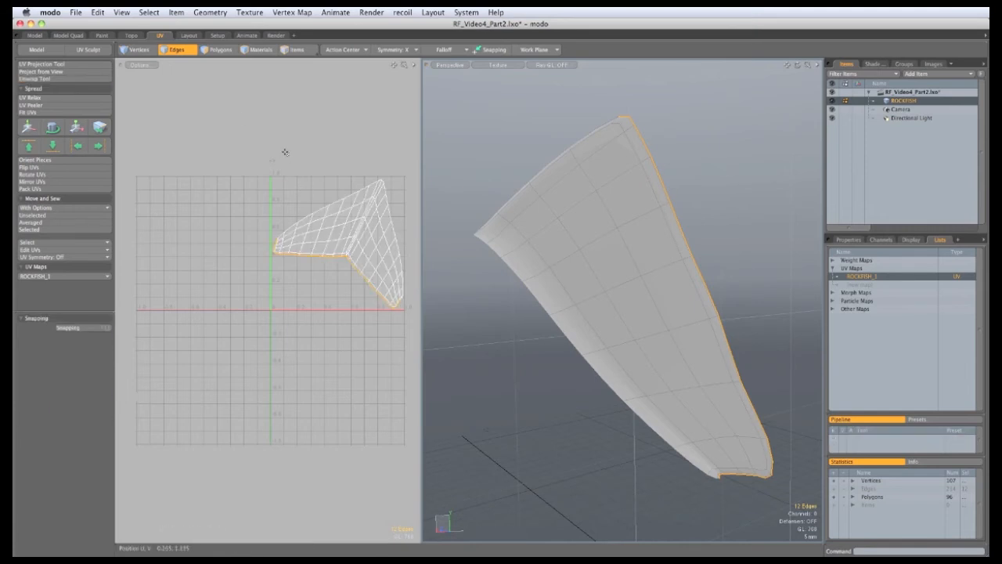
Move the rear dorsal fin's UV island past the 0–1 space on the positive U side, above the anal fin's island.
left_click(242, 118)
key("w")
left_click_drag(319, 303, 224, 316, "ctrl+alt")
left_click_drag(245, 349, 337, 332)
key("q")
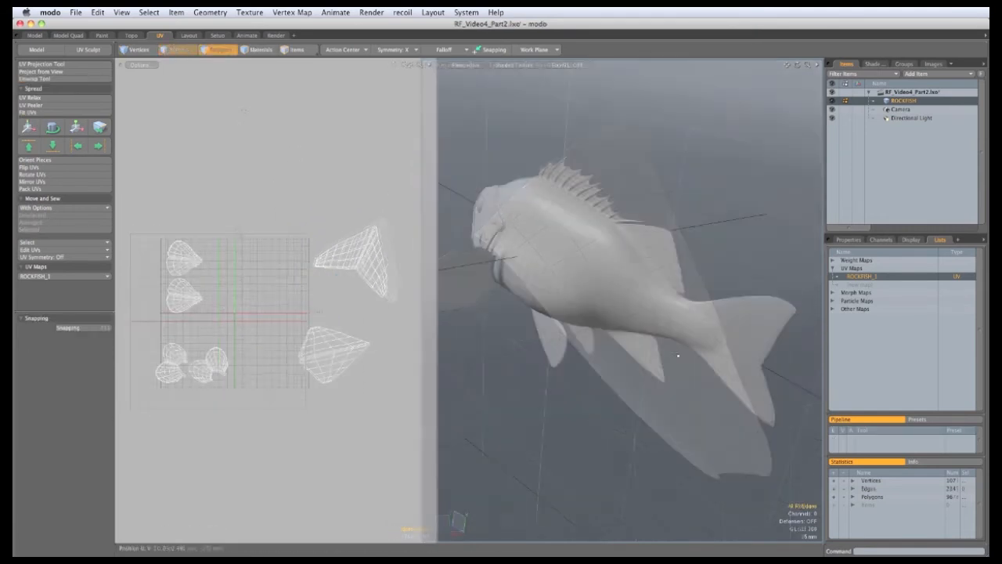
Select all polygons of the spiny front dorsal fin on the unhidden fish, expand to its base and isolate them.
left_click_drag(561, 315, 633, 273, "alt")
mouse_move(570, 275)
left_mouse_down("ctrl+alt")
mouse_move(627, 276)
mouse_move(571, 269)
left_mouse_up("ctrl+alt")
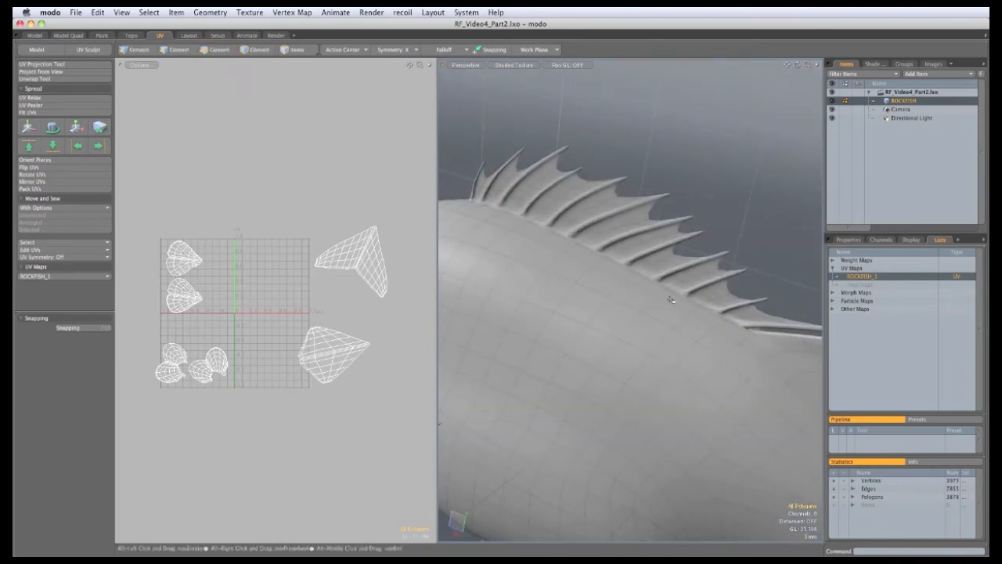
left_click(592, 237)
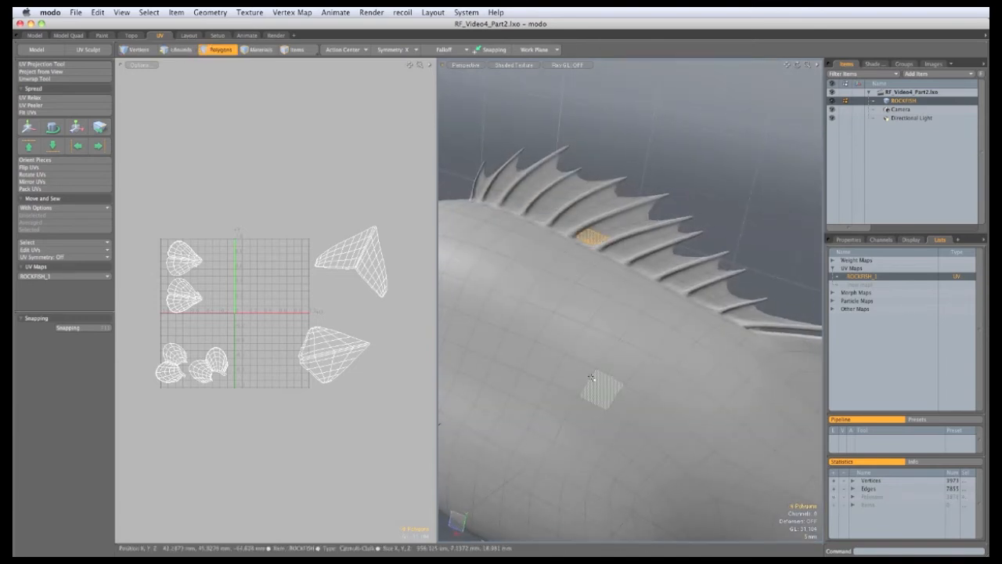
key("bracketright")
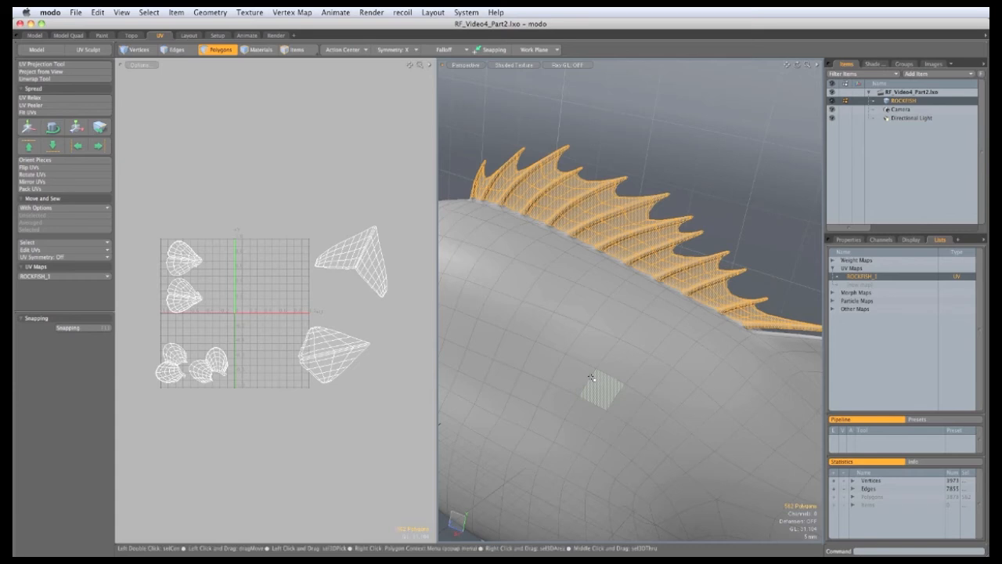
key("shift+Up")
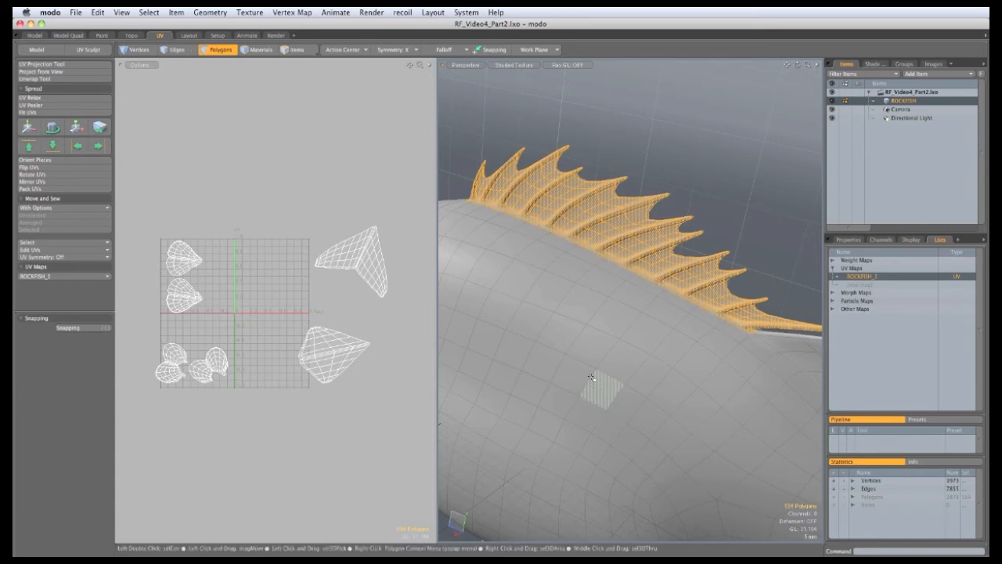
key("shift+h")
Project the spiny dorsal fin's UVs from the Right view.
key("ctrl+space")
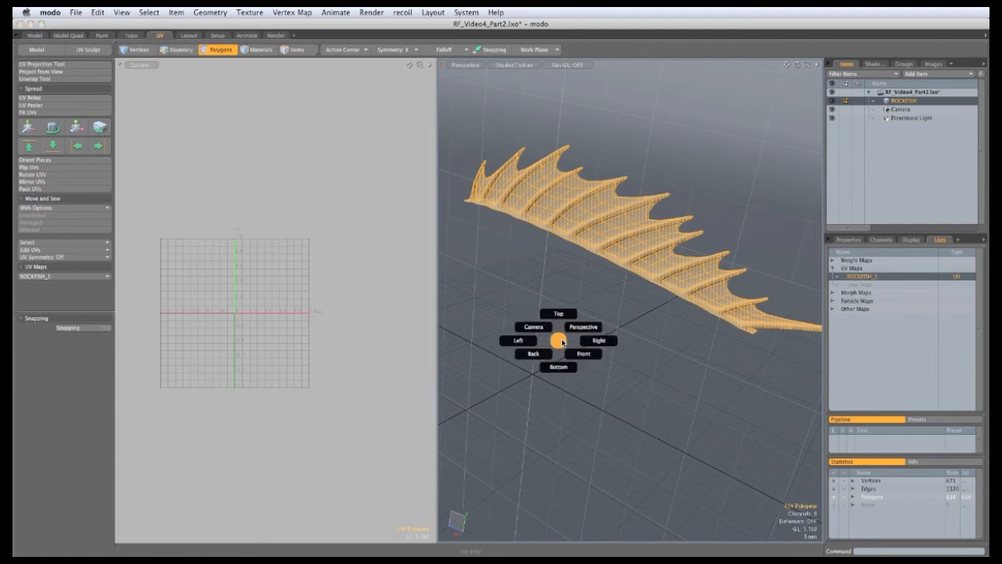
left_click(656, 342)
key("a")
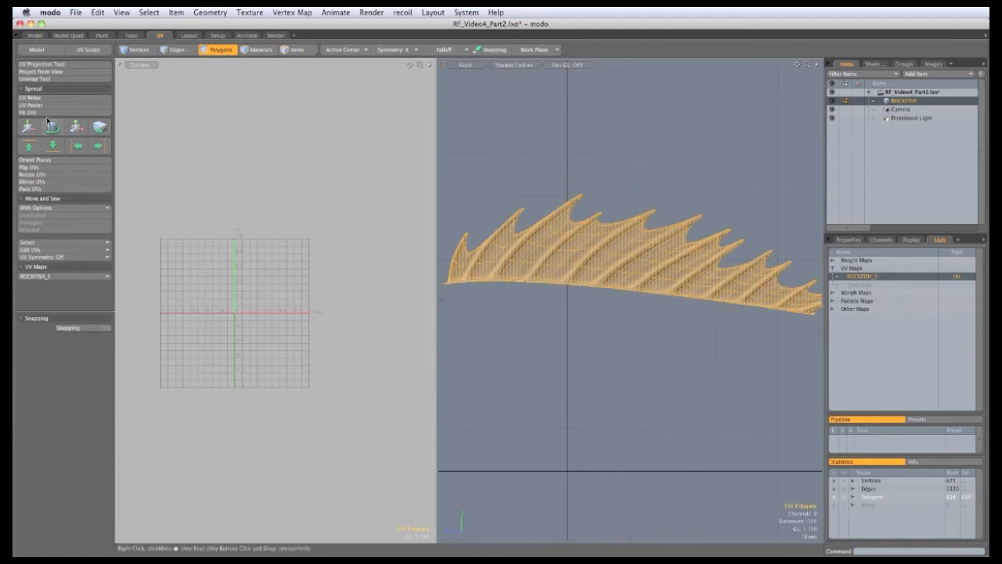
left_click(50, 72)
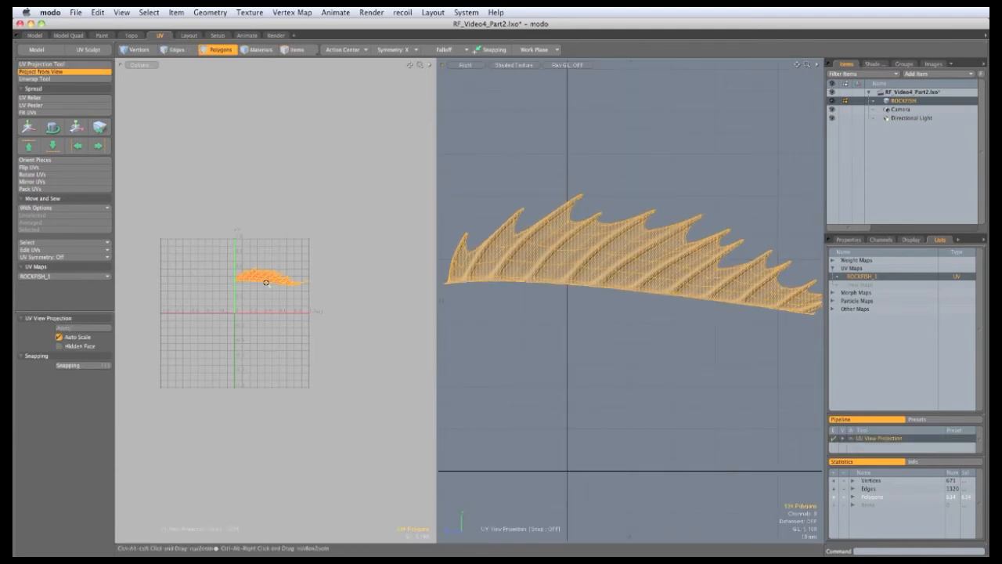
left_click_drag(264, 277, 299, 306, "ctrl+alt")
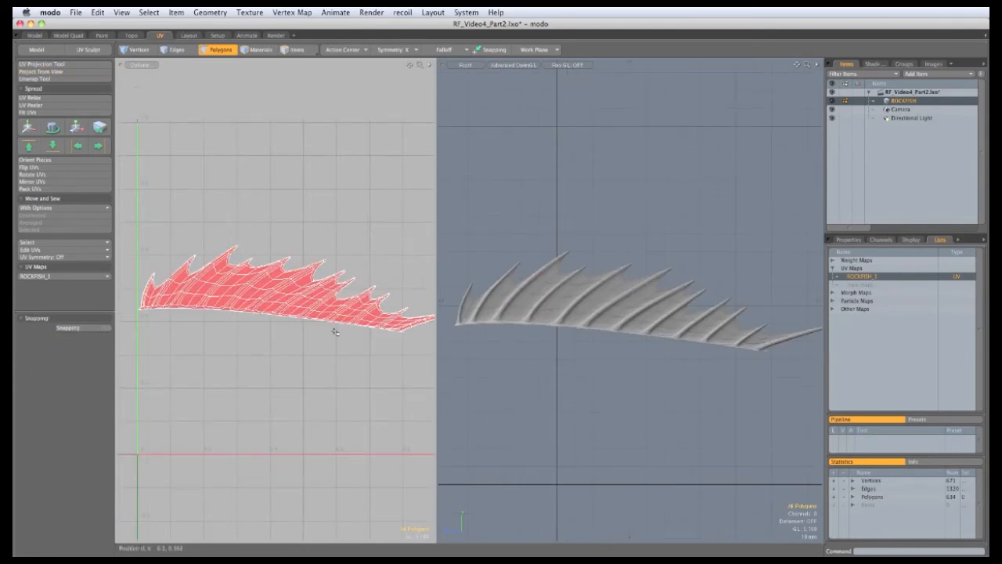
Turn symmetry off and lasso-select one lengthwise half of the spiny dorsal fin in the wireframe Front view.
key("ctrl+space")
left_click(610, 423)
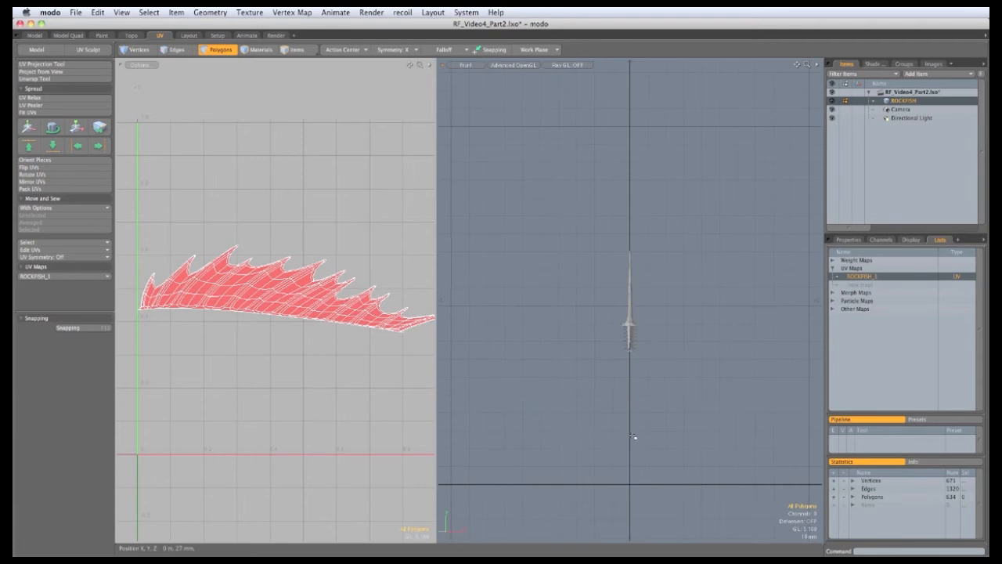
left_click_drag(632, 324, 750, 359, "ctrl+alt")
left_click_drag(689, 355, 706, 358, "alt+shift")
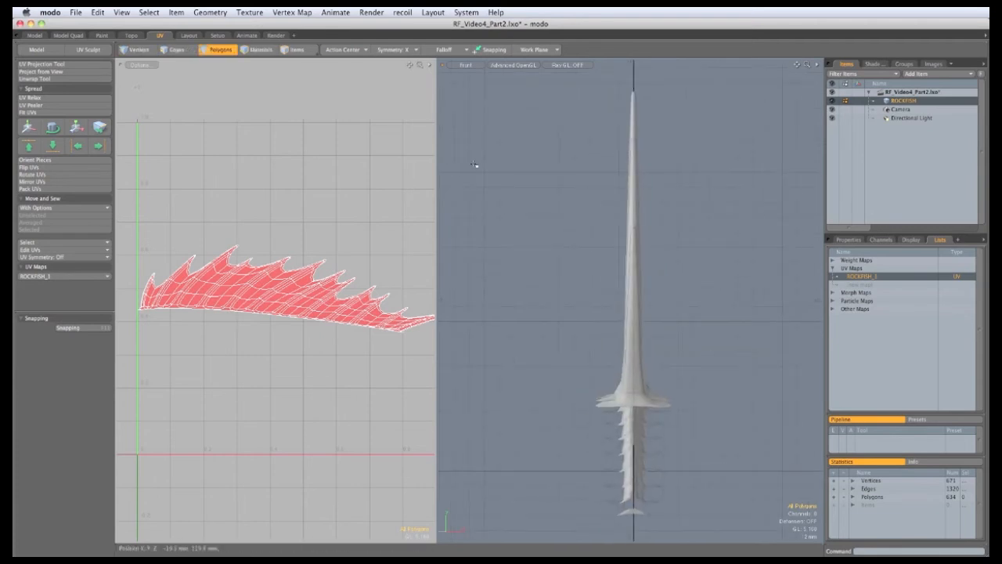
left_click(397, 49)
left_click(400, 40)
key("KP_5")
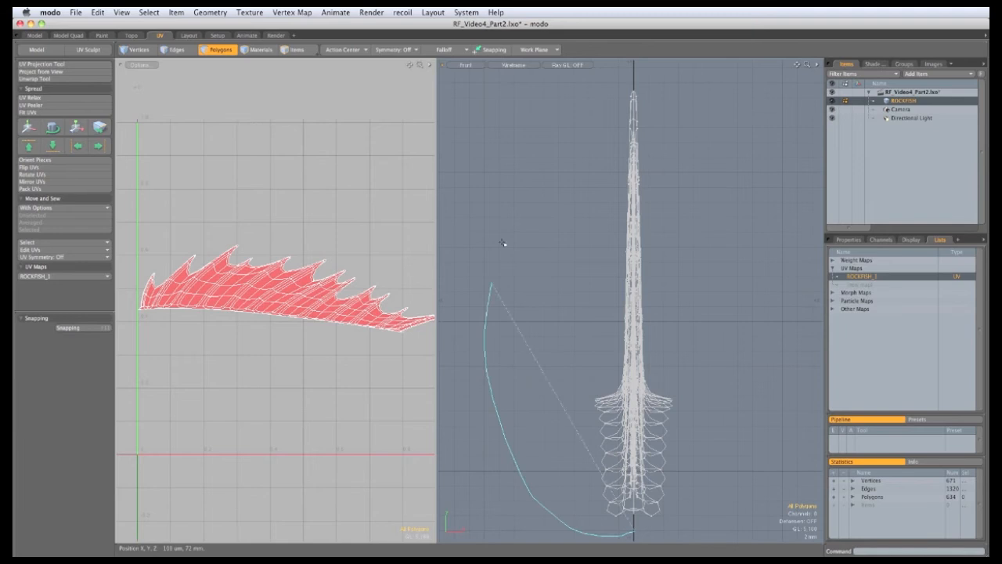
right_click_drag(635, 79, 636, 69)
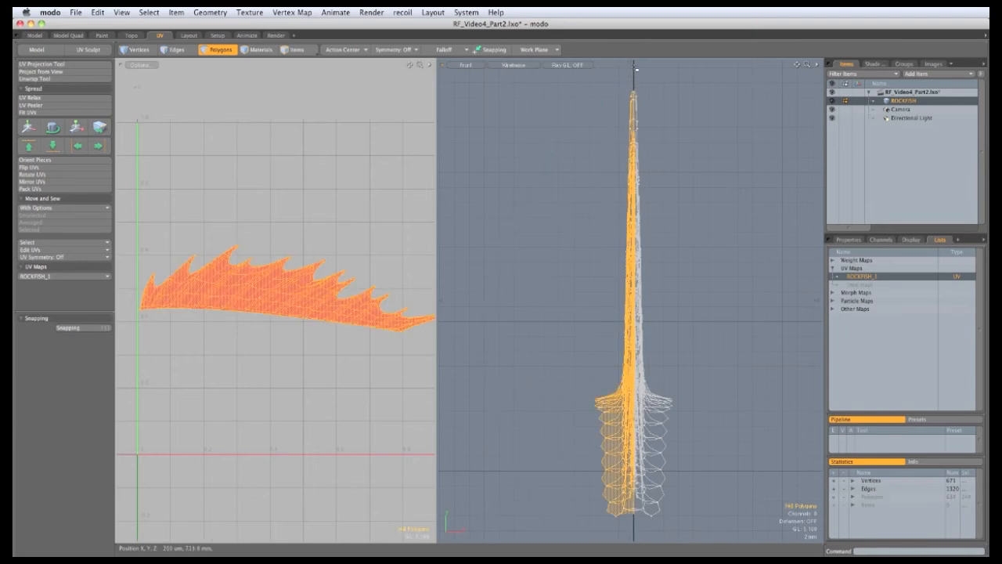
key("KP_5")
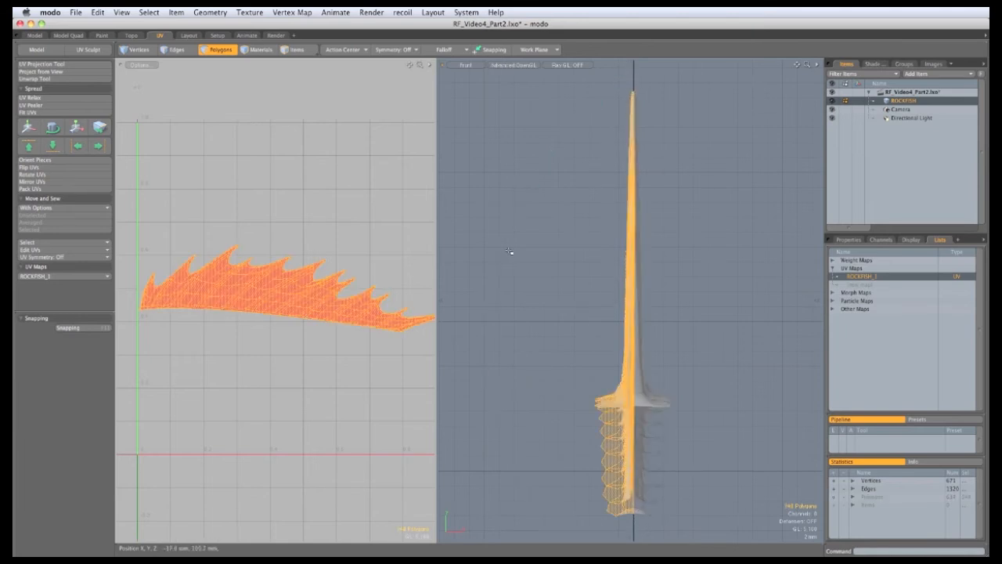
Inspect the spiny dorsal fin from the side and deselect the stray polygons, leaving only one half of the fin selected.
key("ctrl+space")
left_click(592, 321)
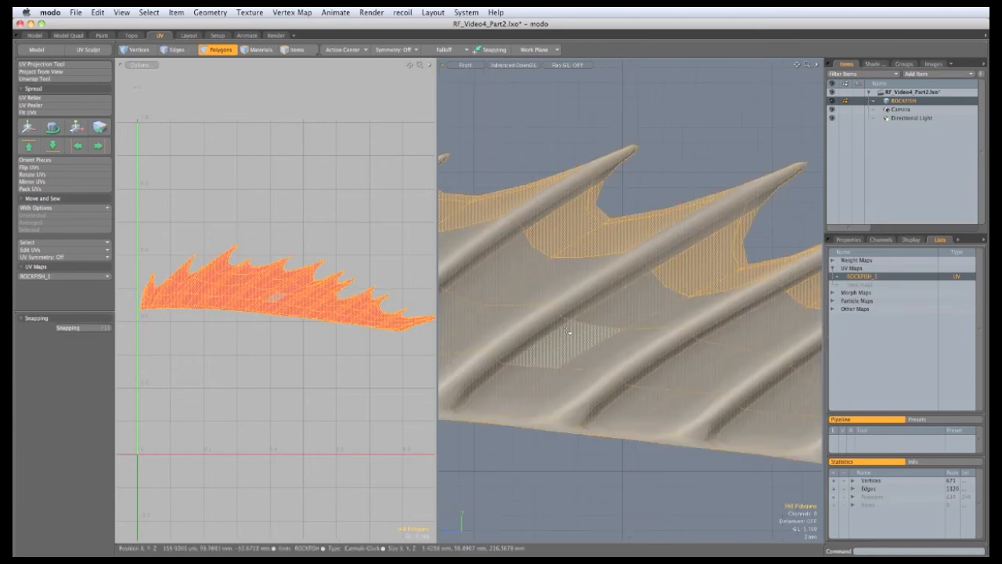
key("ctrl+space")
left_click(592, 310)
left_click_drag(637, 313, 565, 385, "alt")
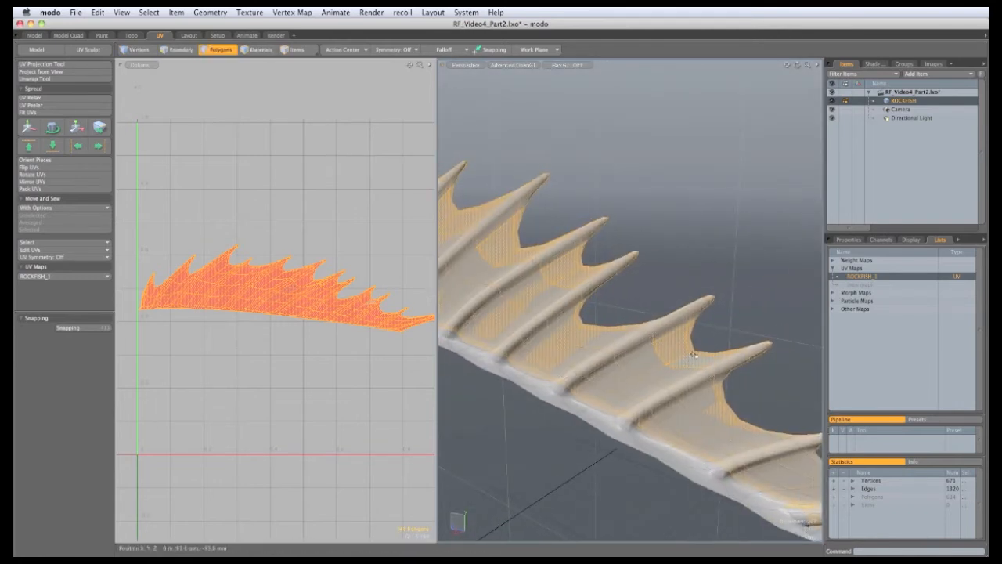
left_click_drag(678, 375, 700, 400, "alt")
left_click_drag(632, 346, 620, 341, "alt")
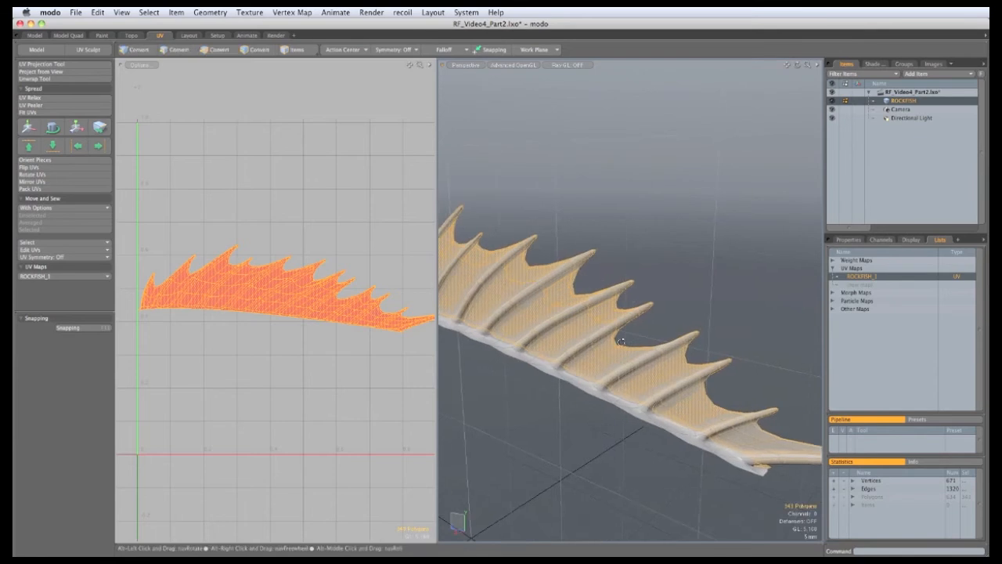
scroll(612, 311, "up", 5)
left_click_drag(611, 292, 658, 371, "alt")
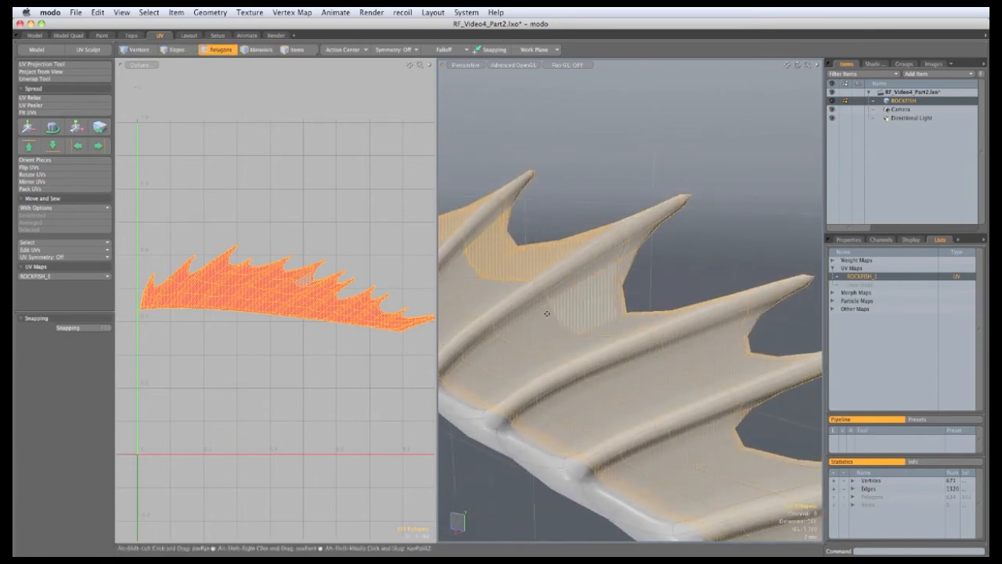
left_click_drag(610, 314, 655, 344, "alt")
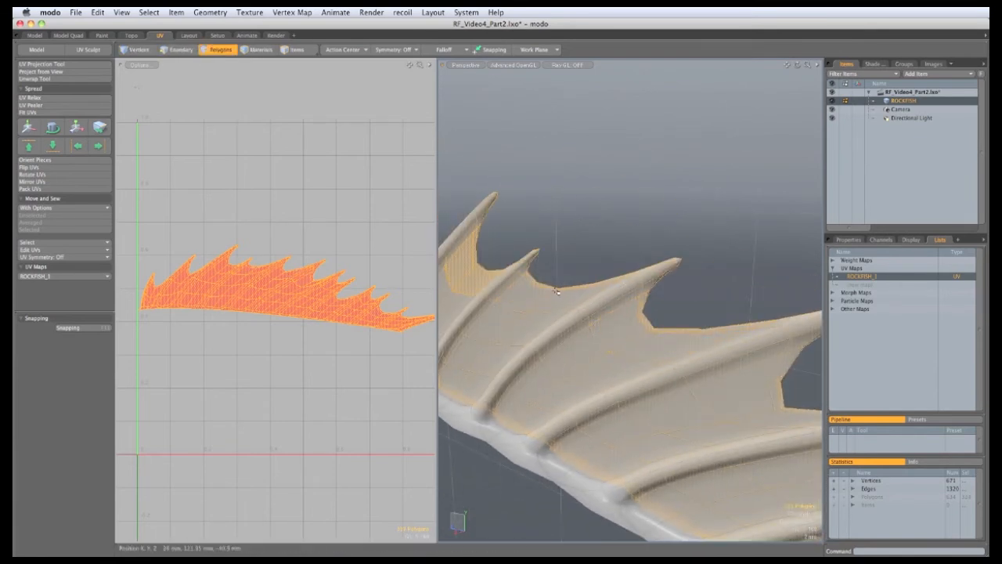
left_click_drag(465, 269, 458, 309, "alt")
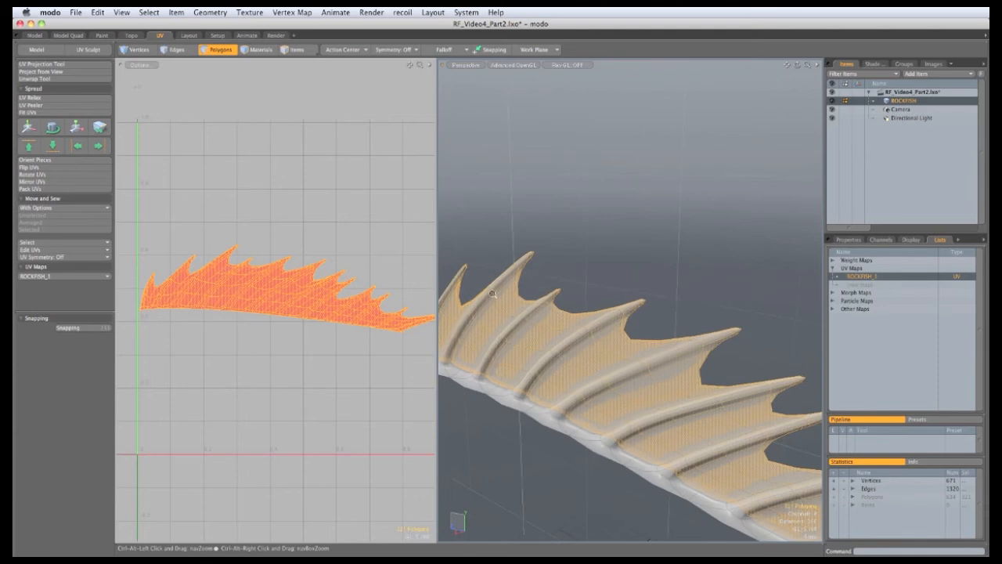
scroll(604, 344, "up", 3)
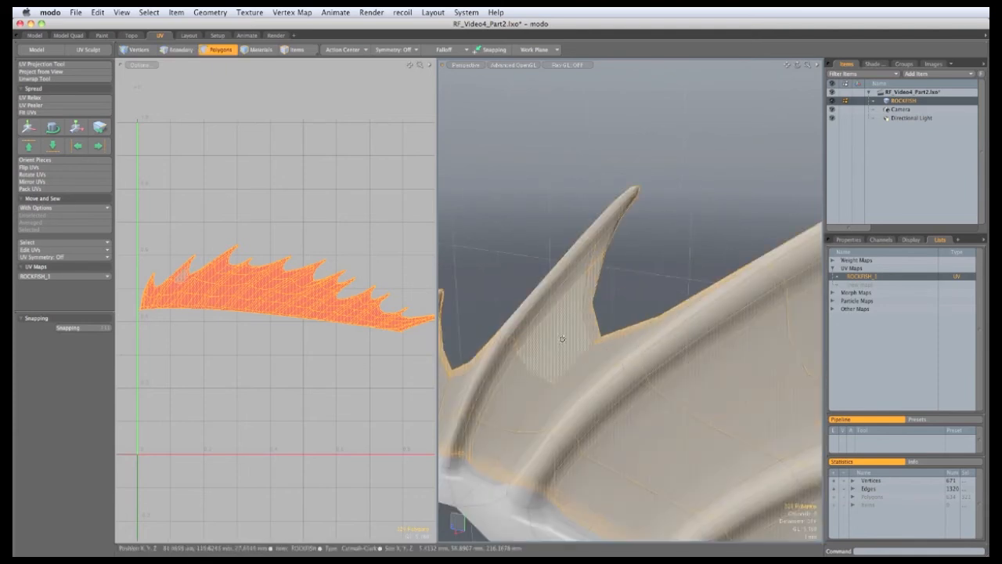
scroll(604, 345, "down", 2)
left_click_drag(604, 344, 637, 369, "alt")
Move the selected half's UVs straight below the other half so the two sides no longer overlap.
left_click_drag(407, 362, 383, 360, "alt")
left_click_drag(207, 357, 234, 357, "ctrl+alt")
key("3")
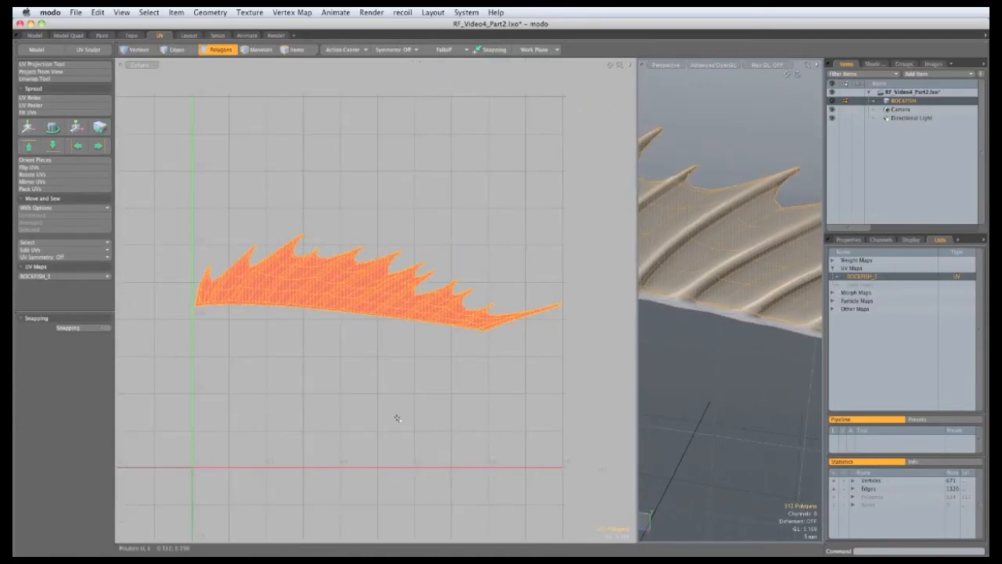
left_click(29, 130)
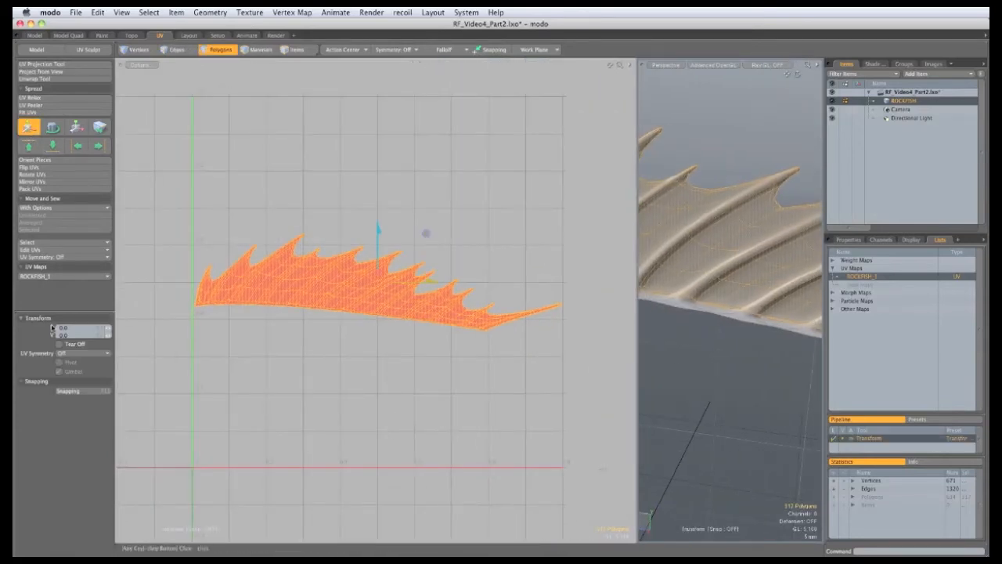
left_click_drag(335, 335, 311, 438)
key("space")
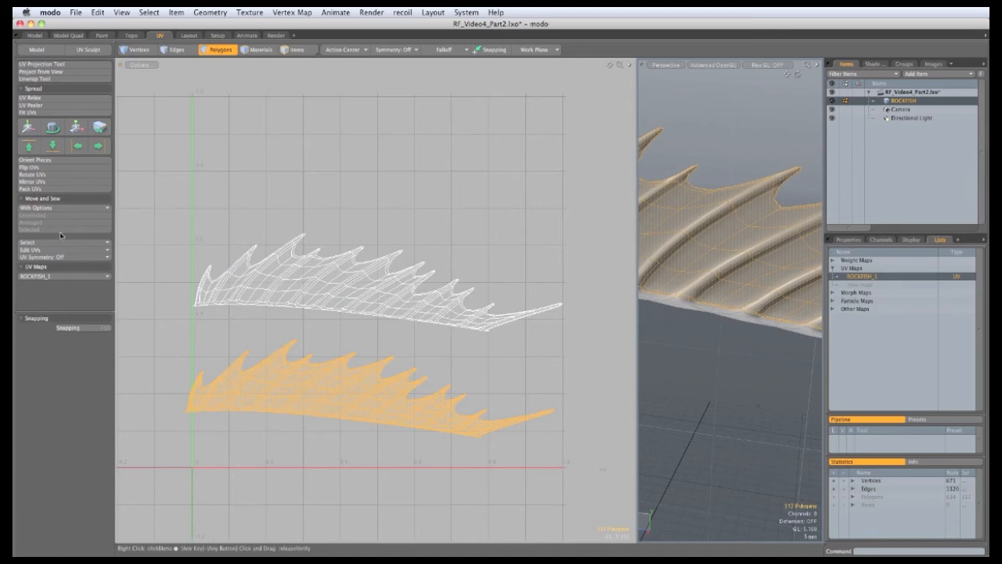
Mirror the selected dorsal fin half's UVs along the U axis about a center of 0.5.
left_click(77, 185)
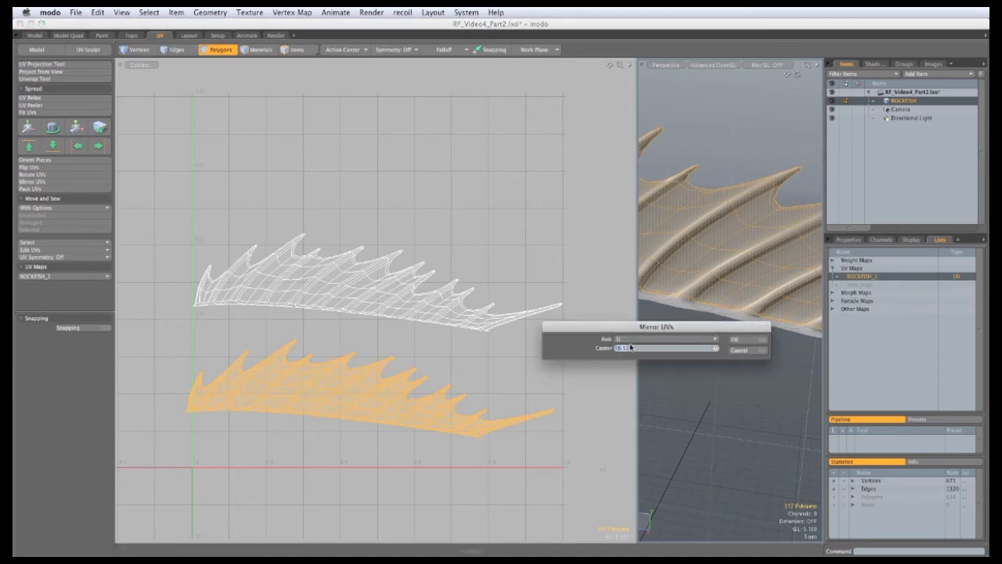
left_click(734, 341)
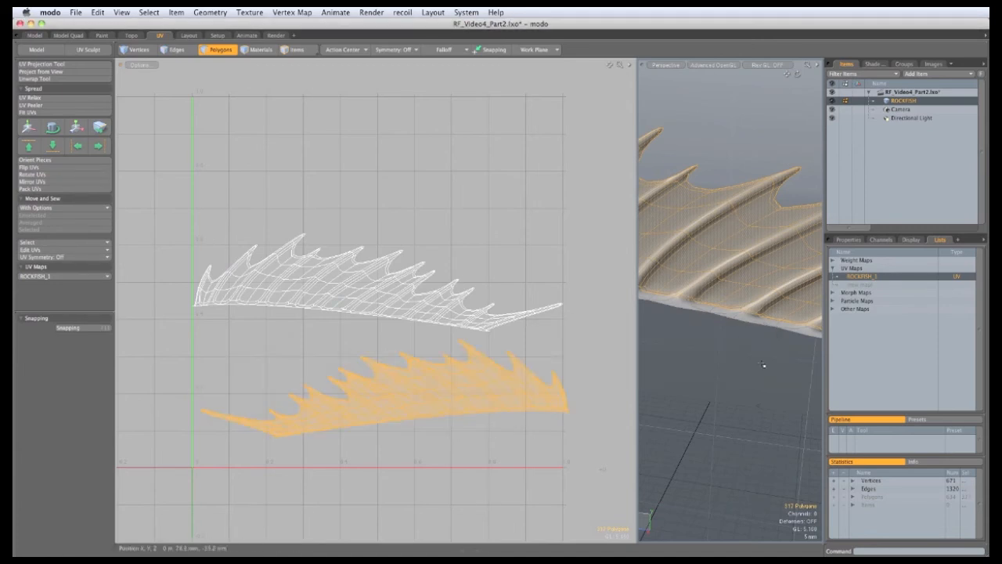
left_click(284, 352)
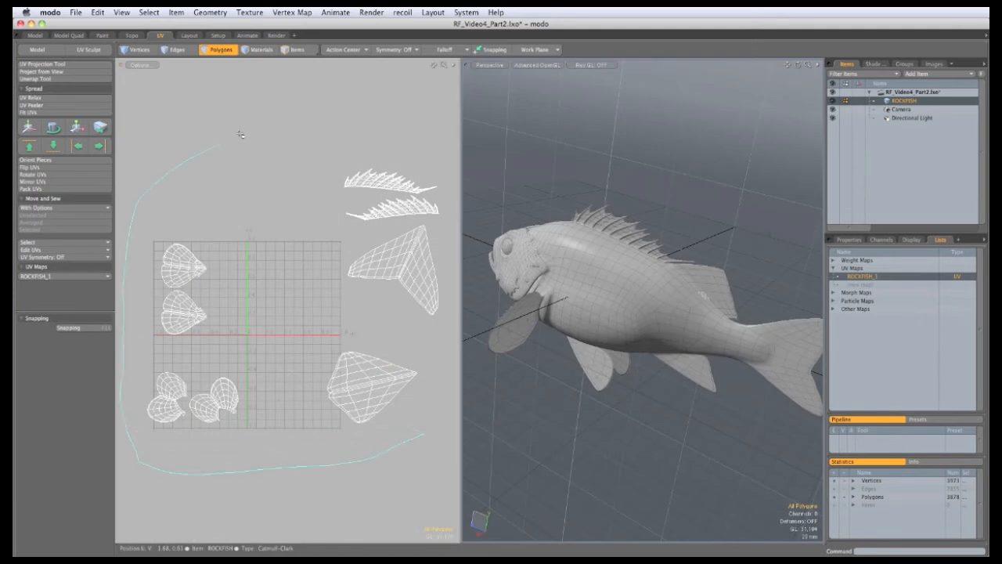
Lasso-select all the laid-out fin pieces in the UV view, hide their polygons and enlarge the 3D view.
right_click_drag(467, 306, 468, 313)
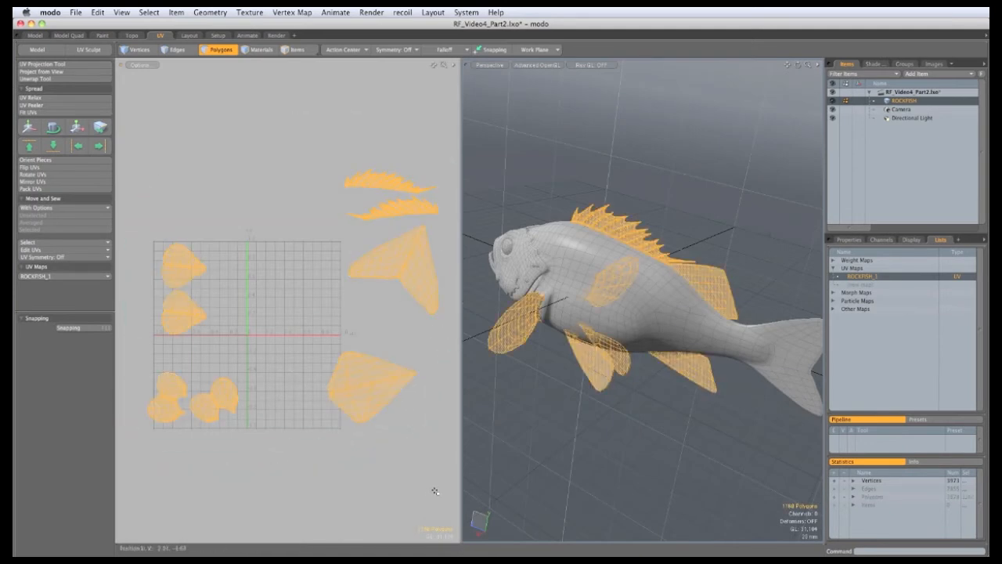
key("Delete")
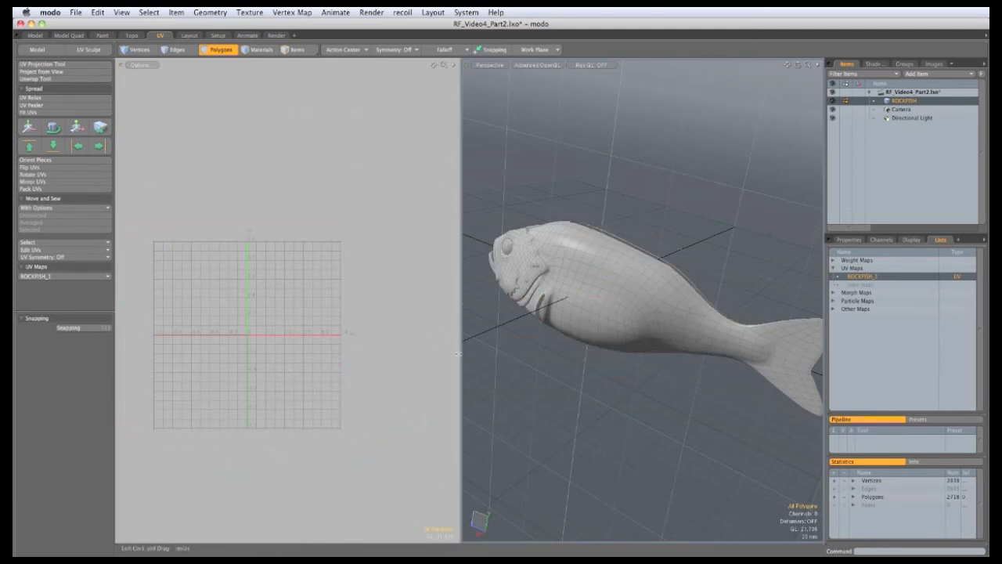
left_click_drag(462, 356, 313, 356)
Turn on X symmetry and lasso-select the rear half of the fish body, including the tail, in the side view.
left_click_drag(485, 337, 497, 295, "alt")
left_click(398, 49)
left_click(402, 56)
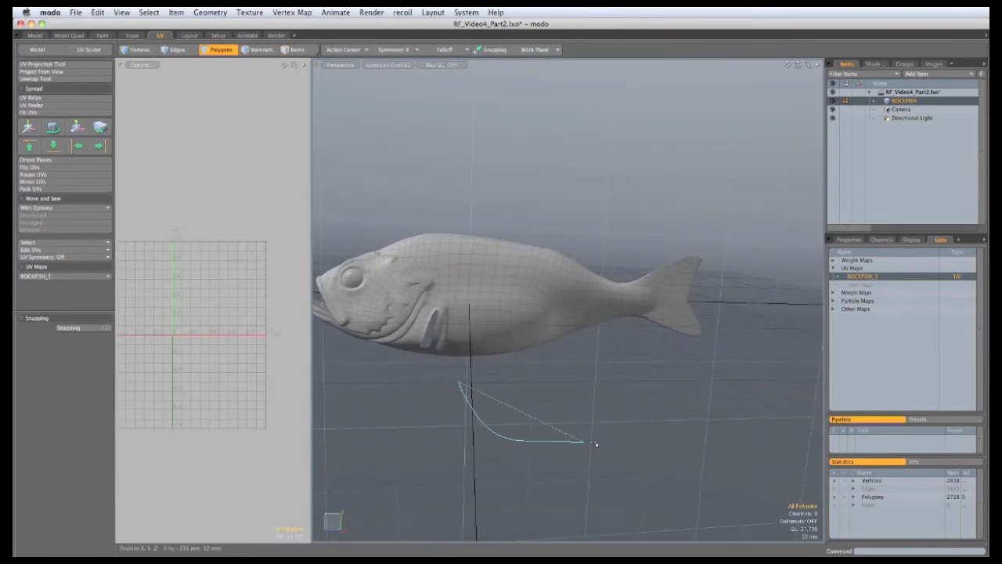
right_click_drag(483, 191, 474, 191)
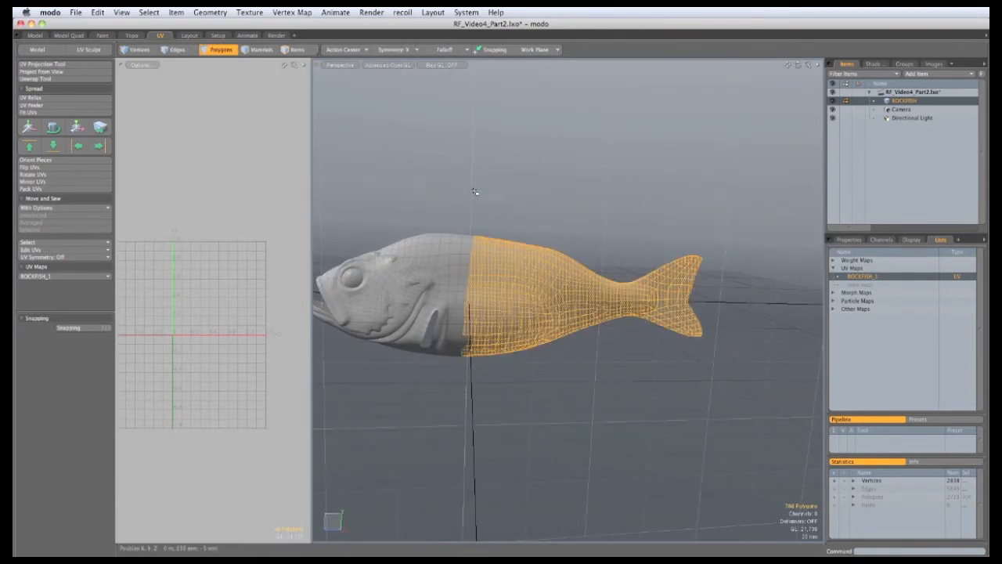
Grow the body selection forward by six polygon rings toward the gill covers.
left_click_drag(473, 189, 459, 270, "alt")
key("shift+Up")
key("shift+Up")
key("shift+Up")
key("shift+Up")
key("shift+Up")
key("shift+Up")
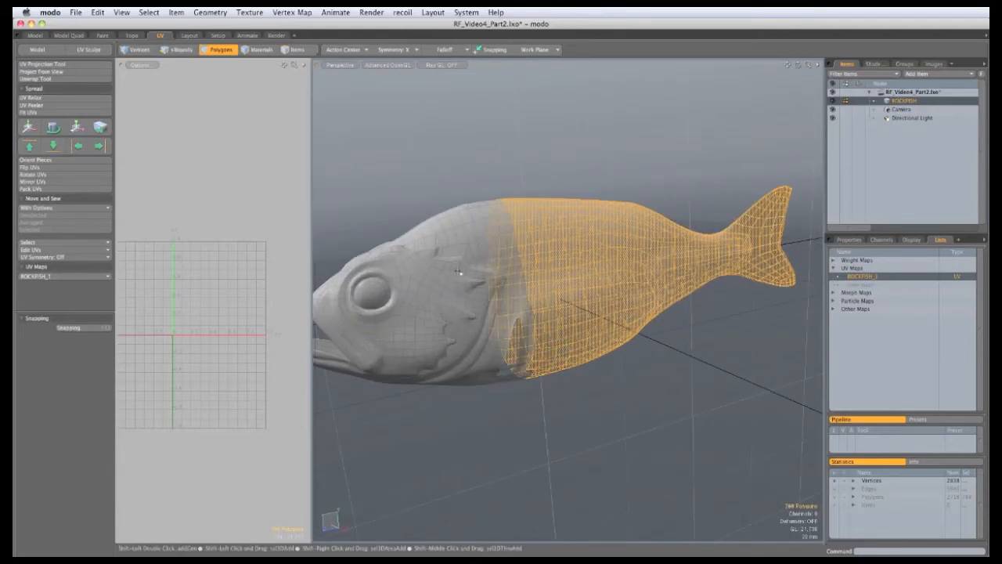
Add the nape polygons above the spiny head ridge to the body selection, up to just behind the eyes.
left_click_drag(450, 308, 535, 319, "alt")
scroll(427, 295, "up", 3)
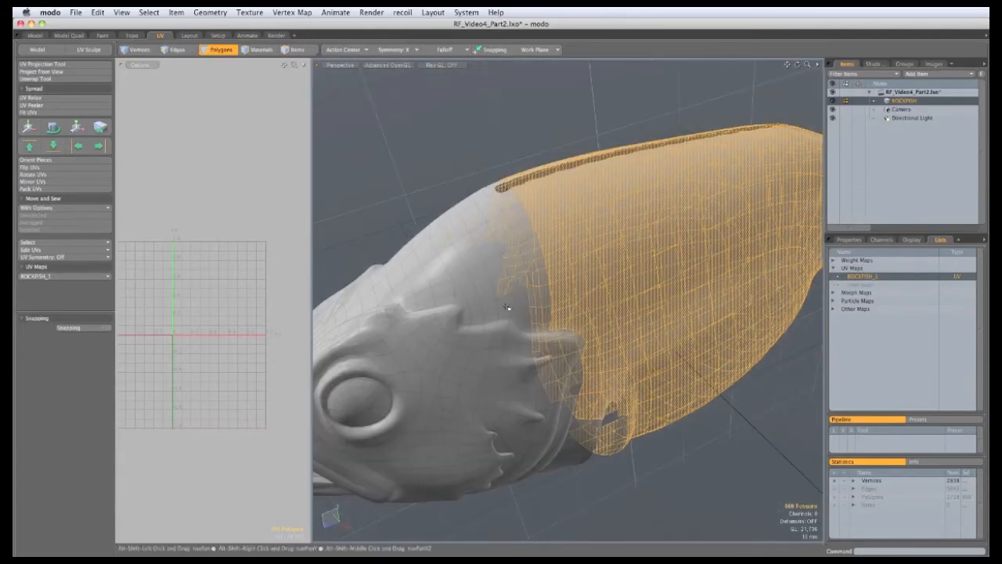
left_click_drag(470, 305, 515, 224, "shift")
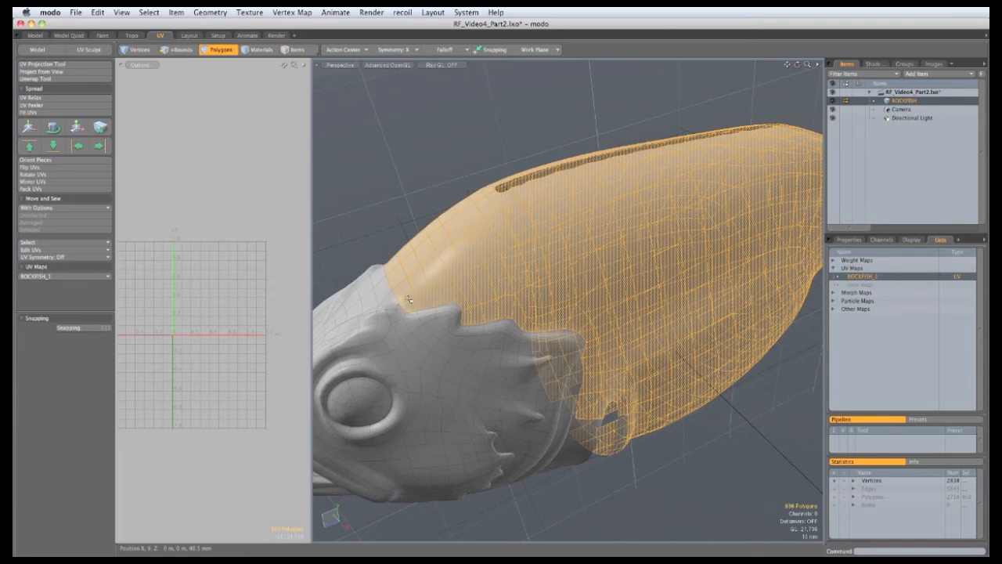
Add the remaining belly and throat polygons below the gill covers to the selection, up to the pointed front tip.
left_click_drag(408, 300, 527, 368, "alt")
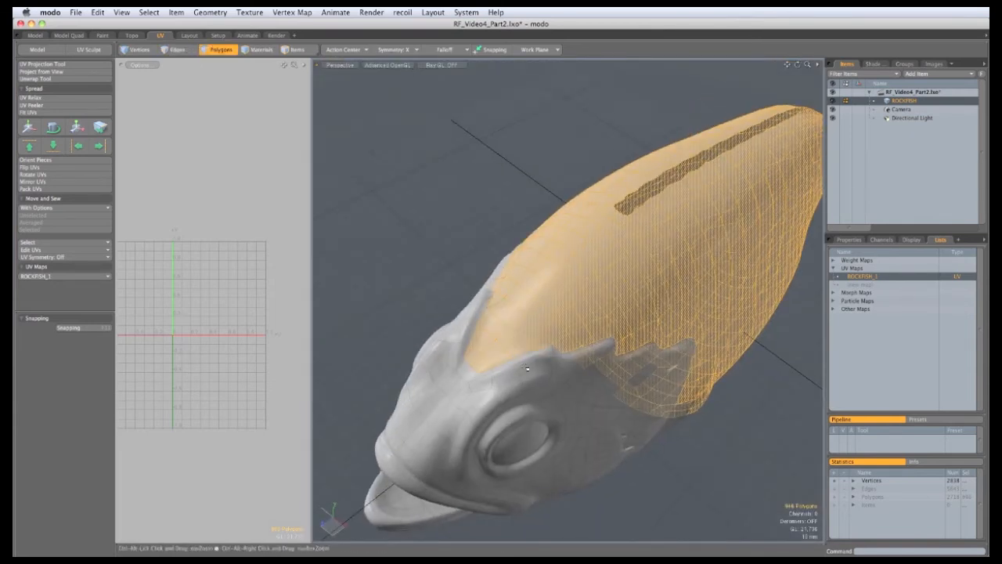
mouse_move(460, 368)
left_mouse_down("alt")
mouse_move(683, 243)
mouse_move(637, 329)
mouse_move(501, 392)
mouse_move(486, 383)
left_mouse_up("alt")
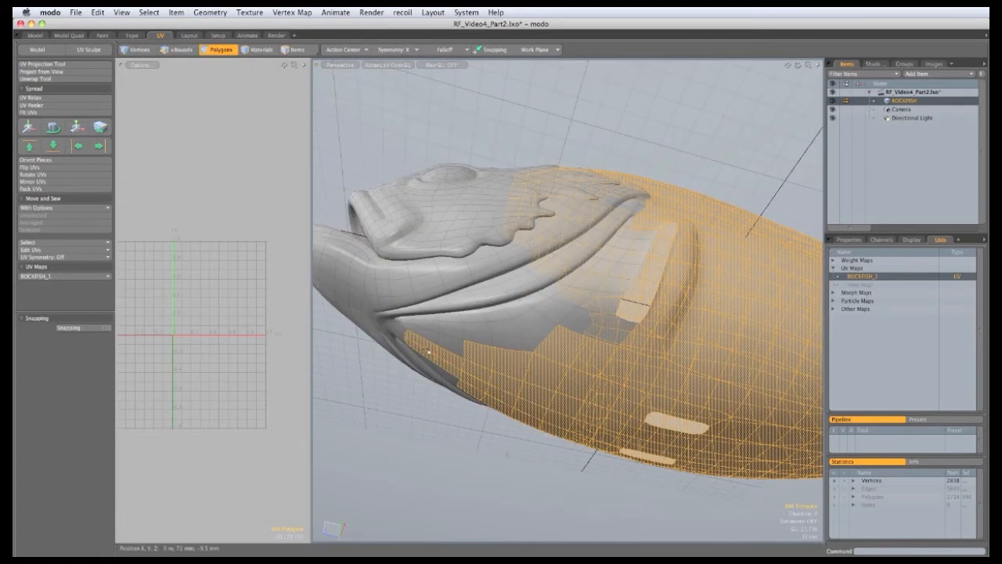
mouse_move(409, 327)
left_mouse_down("shift")
mouse_move(469, 368)
mouse_move(450, 351)
left_mouse_up("shift")
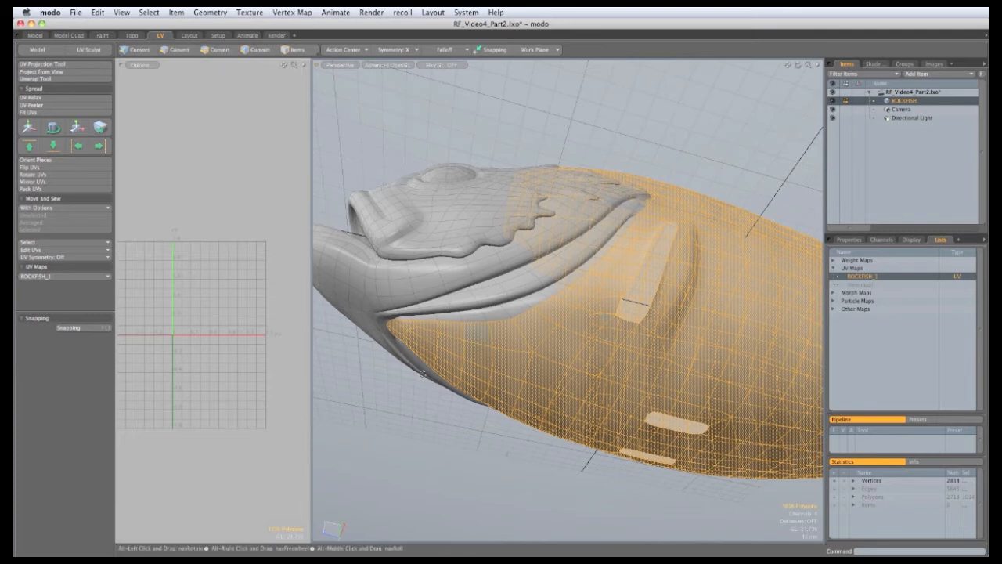
Complete the body selection around the gill openings, hide all unselected polygons and clear the selection.
left_click_drag(605, 338, 442, 349, "alt")
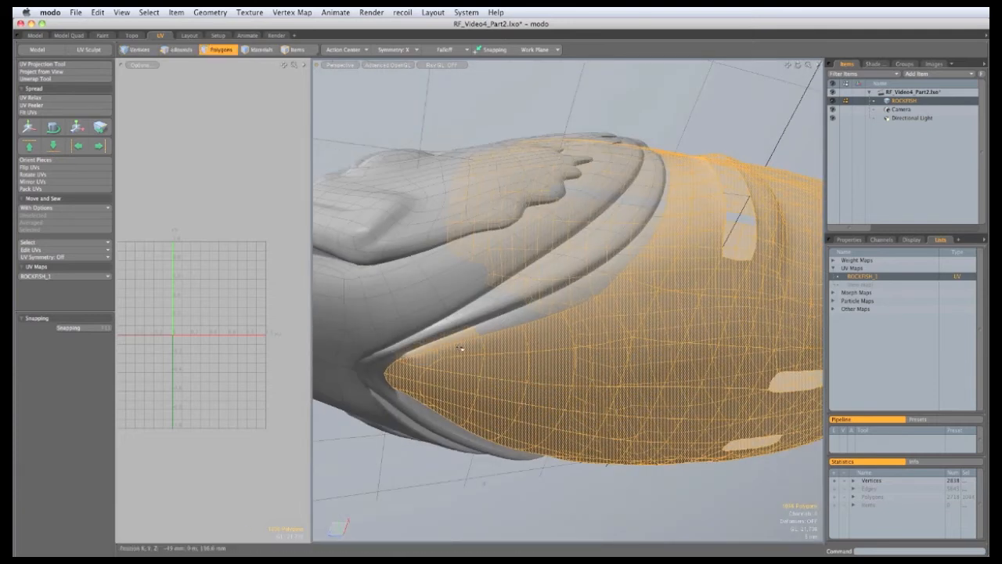
left_click_drag(521, 325, 533, 346, "alt")
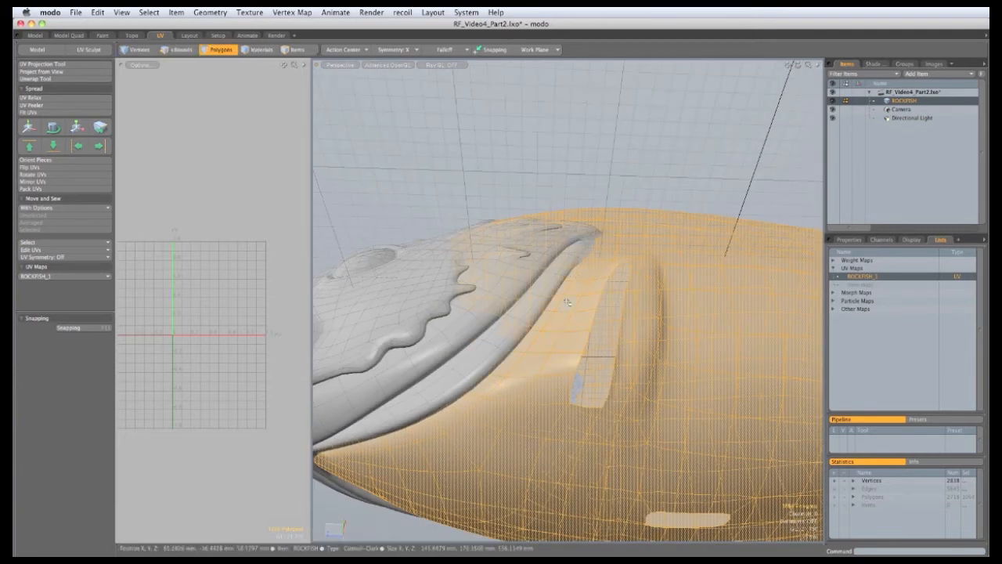
left_click_drag(571, 287, 739, 359, "alt")
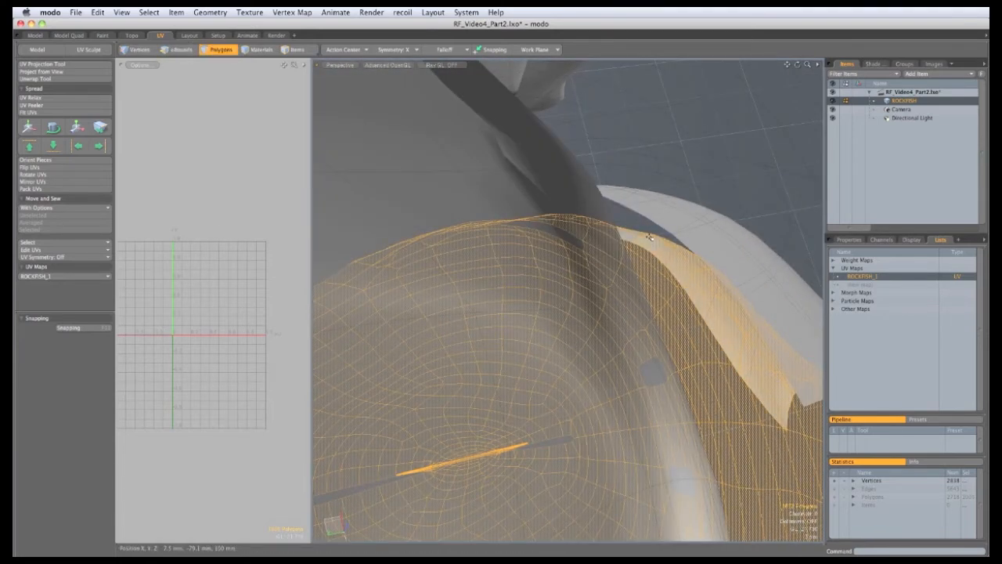
left_click_drag(649, 236, 650, 271, "alt")
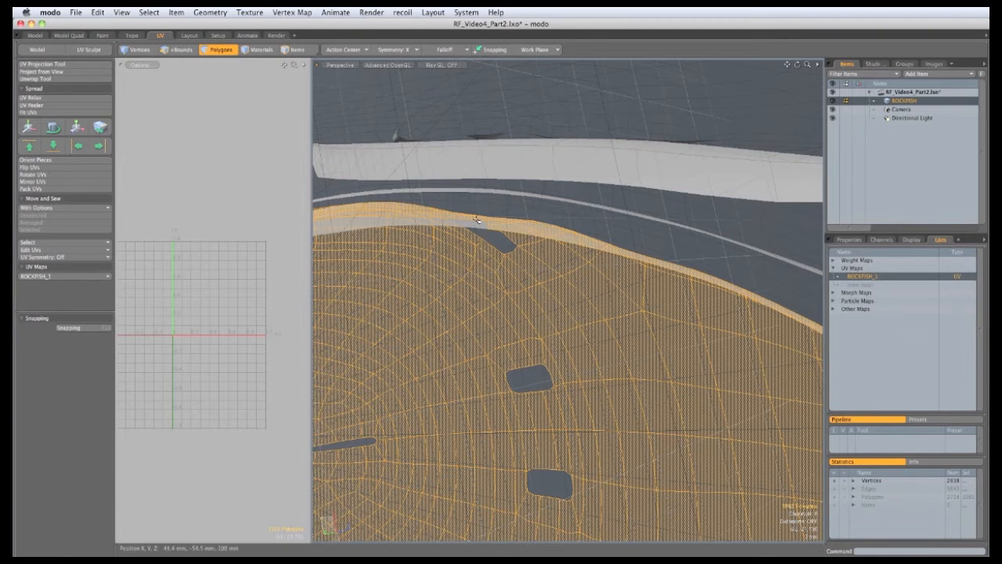
left_click_drag(476, 220, 587, 232, "alt")
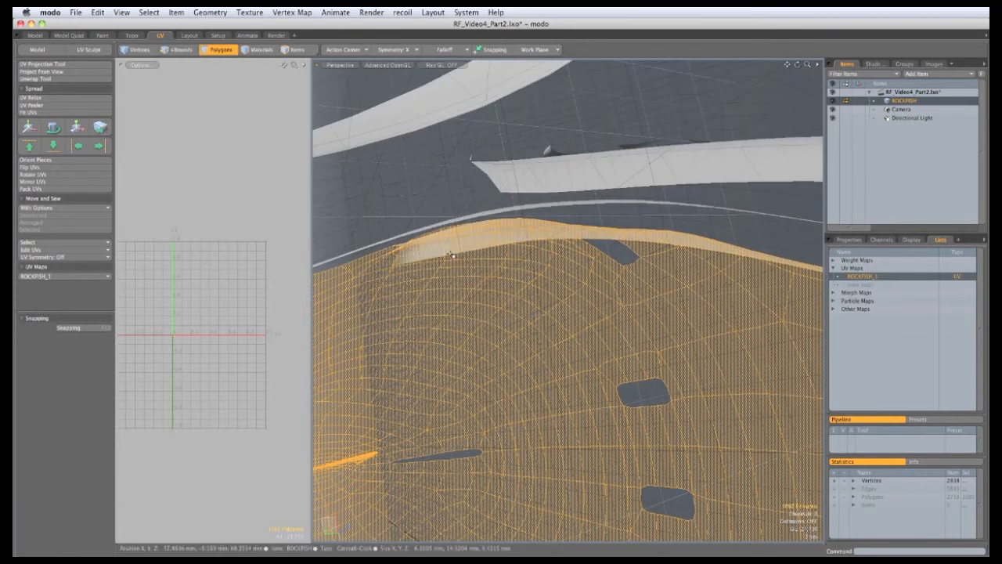
left_click_drag(451, 255, 479, 165, "ctrl+alt")
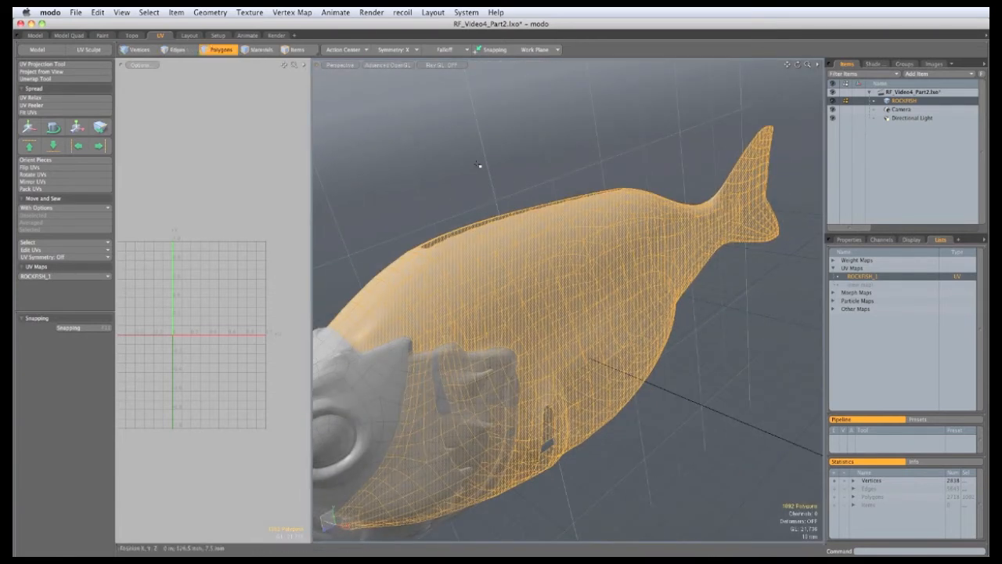
key("shift+h")
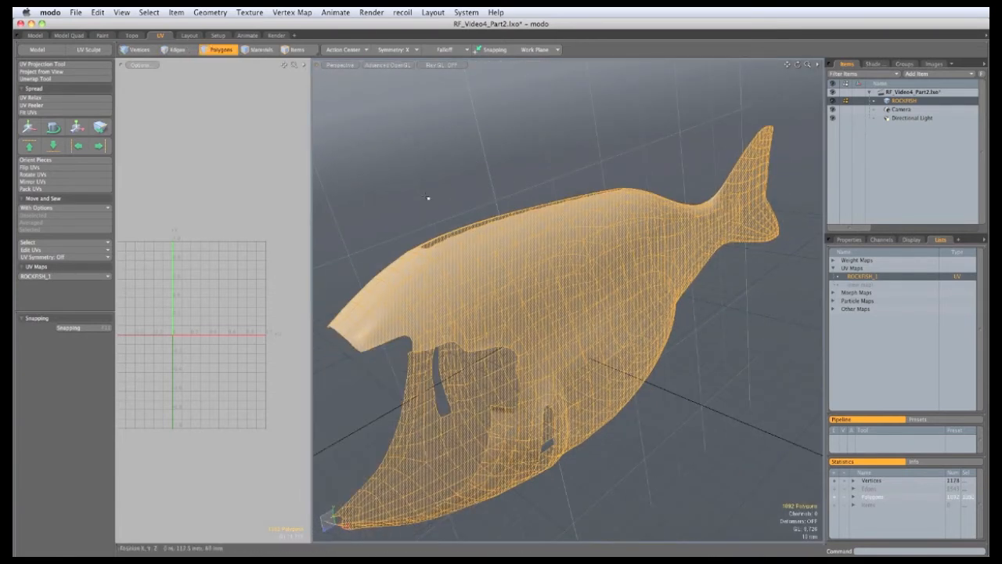
left_click(428, 198)
Select the centerline edge loops along the back, tail outline and belly of the isolated body as seams.
key("2")
left_click_drag(427, 198, 565, 303, "alt")
left_click_drag(433, 309, 652, 194, "alt")
double_click(639, 196)
left_click_drag(662, 408, 509, 313, "alt")
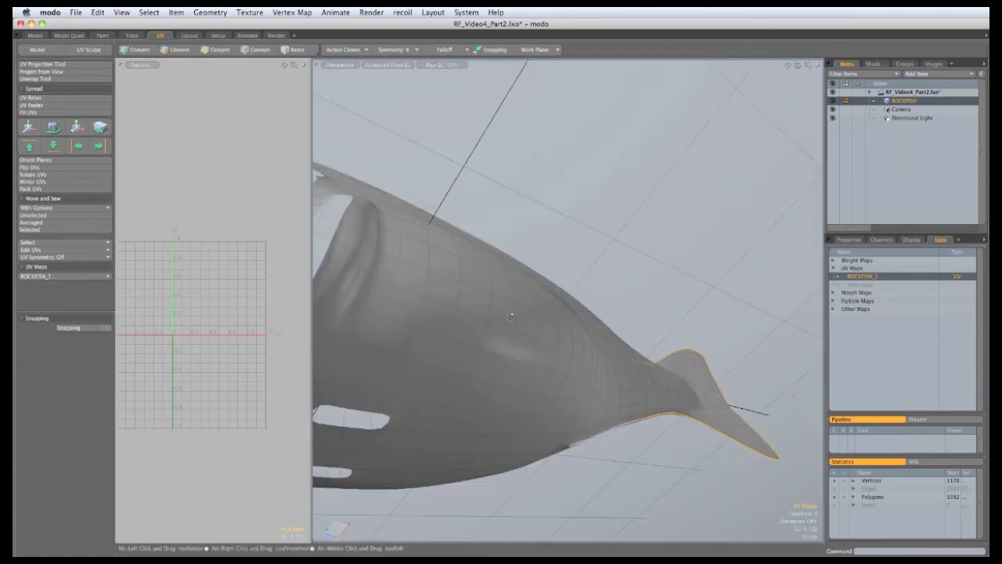
double_click(431, 454, "shift")
left_click_drag(566, 431, 529, 258, "alt")
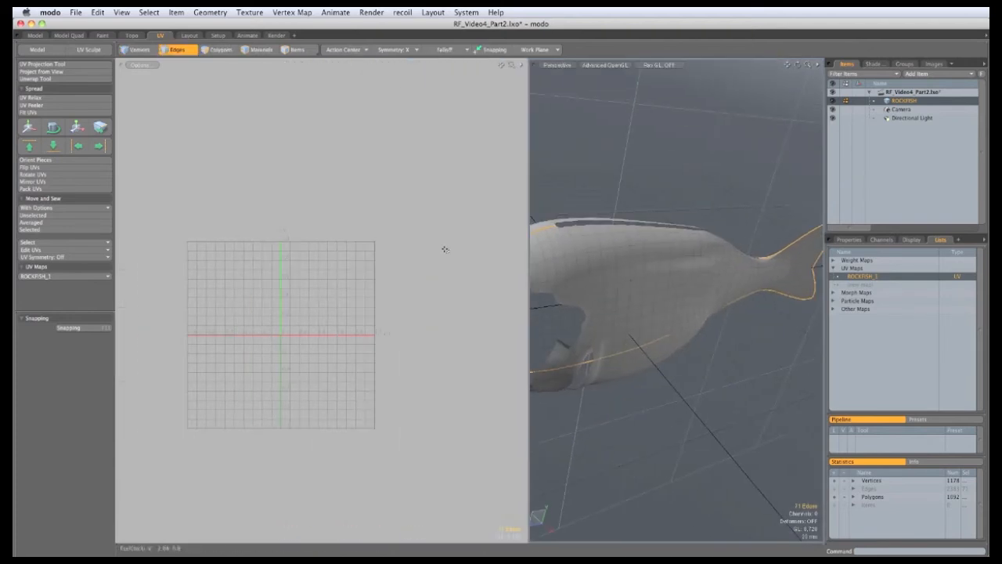
Unwrap the body along the selected seams with the Unwrap Tool, using planar projection on the X axis.
left_click(39, 78)
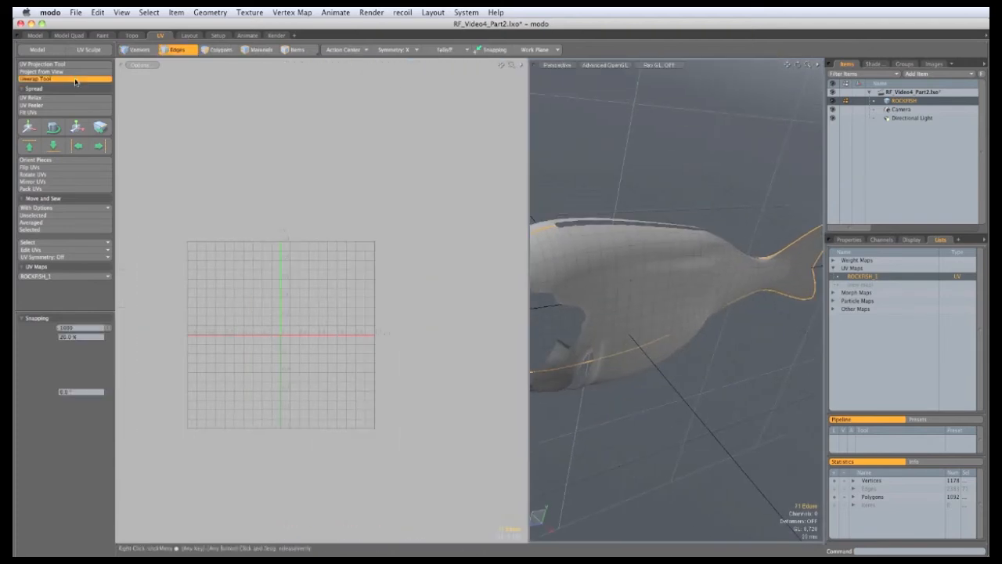
left_click(328, 226)
key("a")
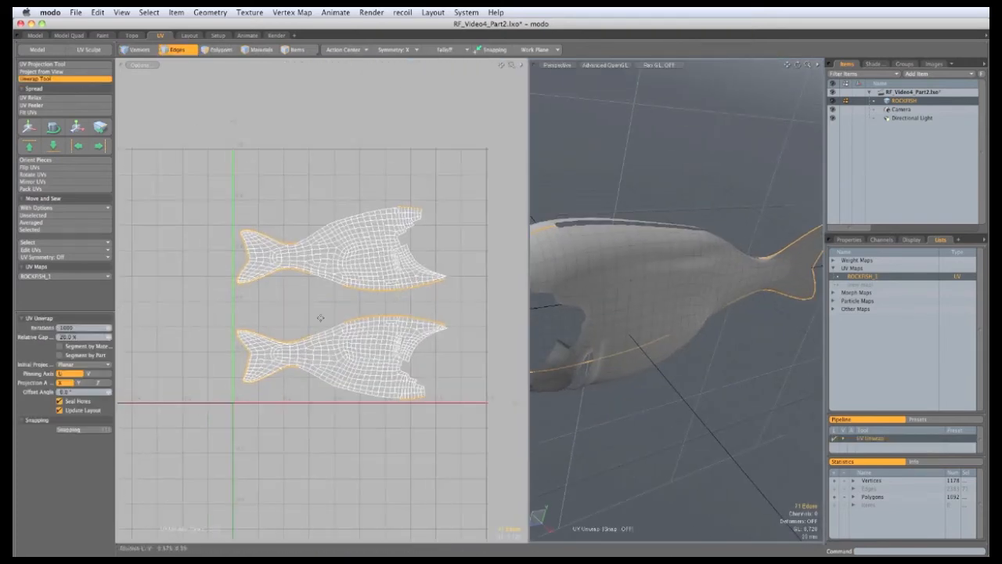
key("space")
Select the lower body half in the UV view and rotate its UVs by 180°.
double_click(391, 400)
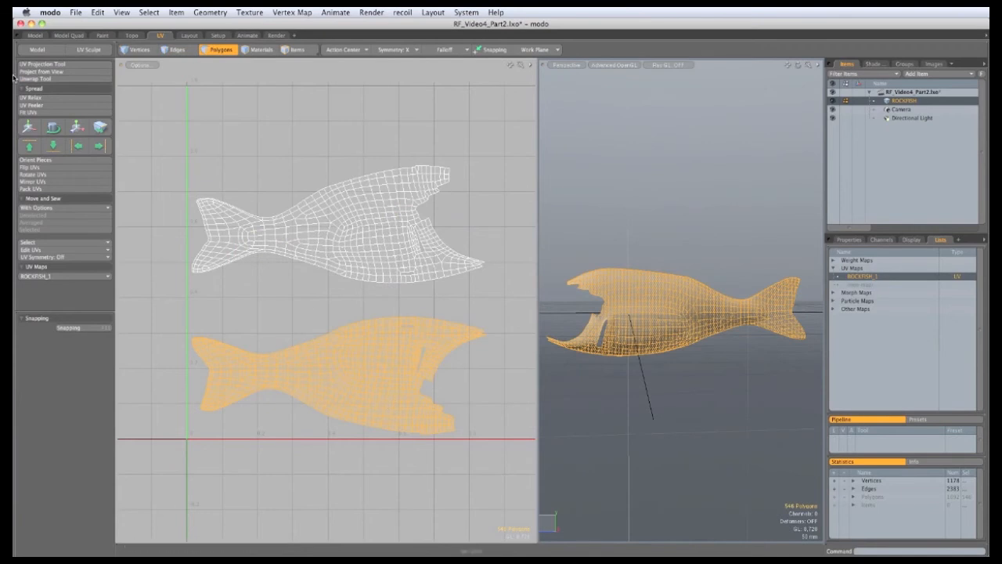
key("y")
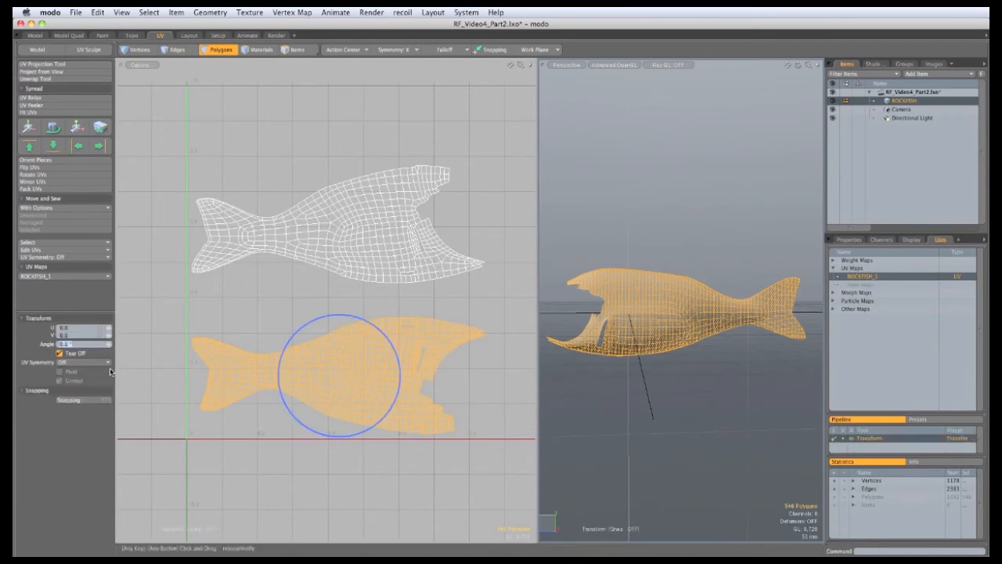
key("Return")
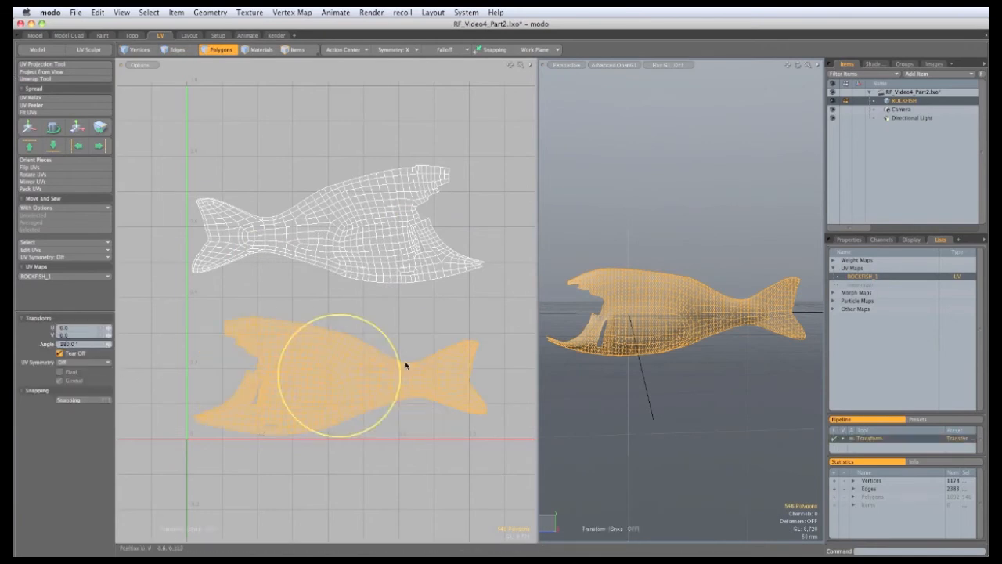
Move the rotated body half's UVs up so it nests closely beneath the other half, and deselect it.
key("w")
left_click(353, 428)
left_click_drag(353, 391, 328, 329)
key("q")
left_click(363, 437)
Move both body halves' UVs together above the UV square and unhide the rest of the model.
scroll(365, 279, "down", 5)
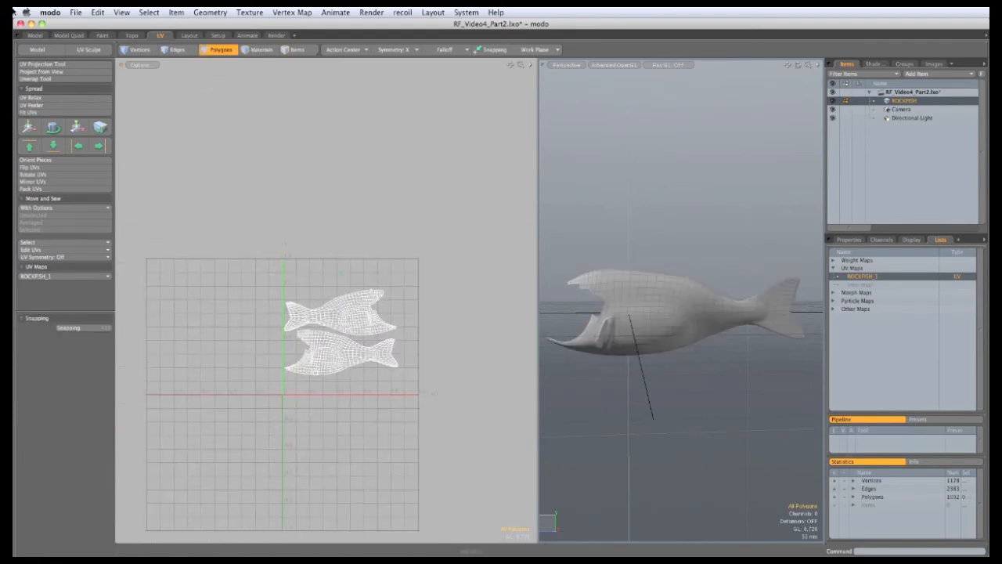
key("w")
left_click_drag(332, 438, 301, 292)
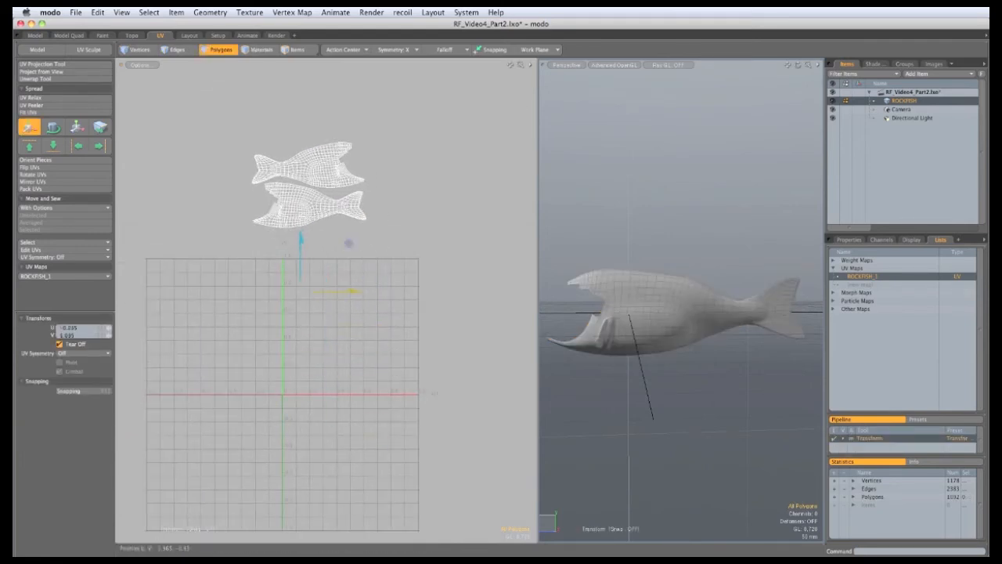
key("q")
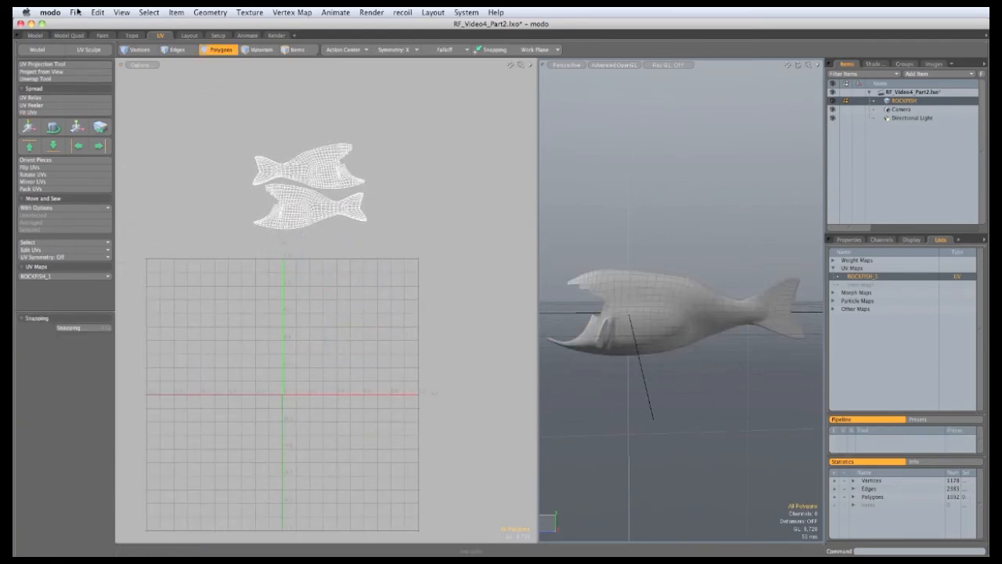
key("u")
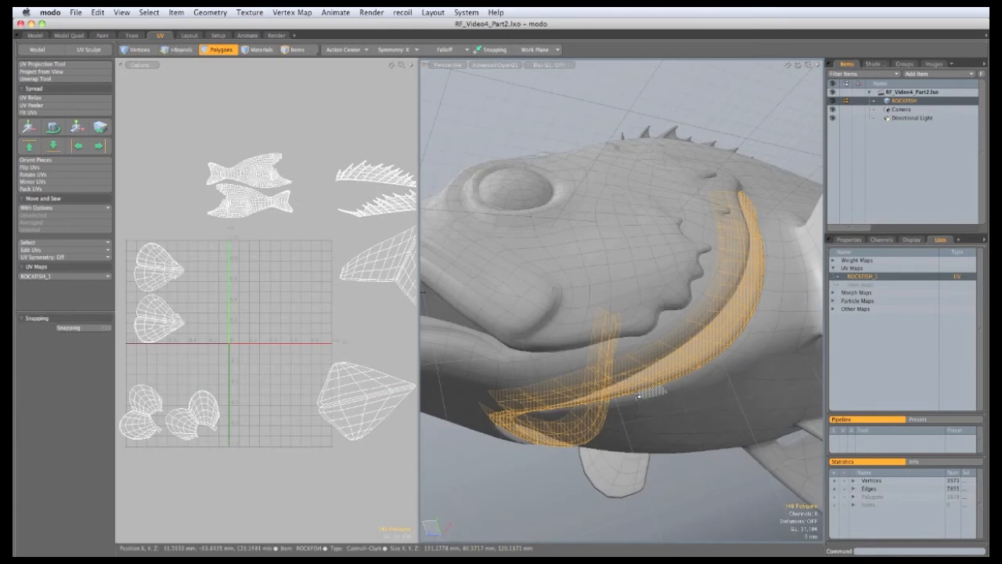
Isolate the selected gill strips and select the center edges joining the two sides at their front tip.
key("shift+h")
left_click(542, 327)
key("2")
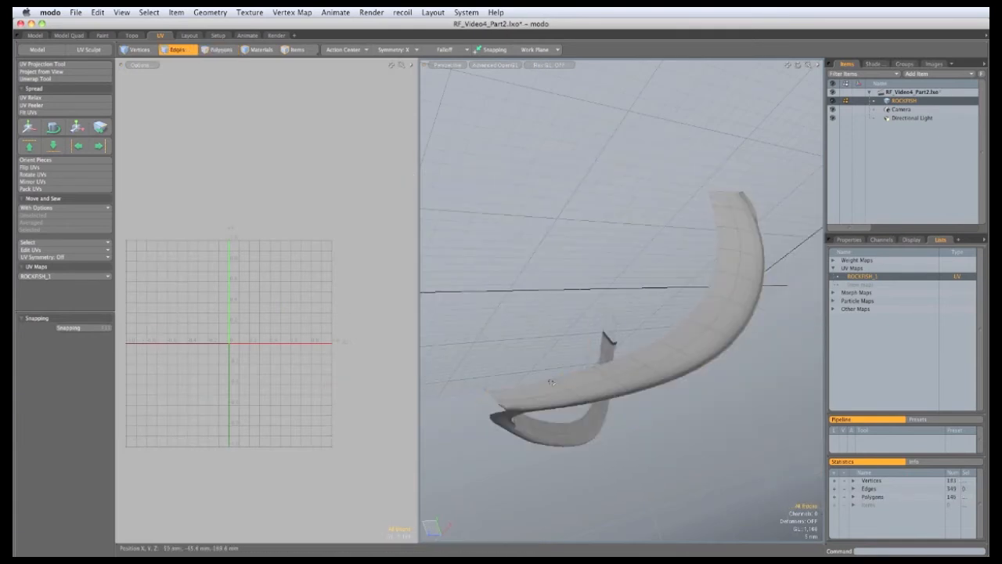
left_click_drag(551, 382, 620, 295, "alt")
left_click(487, 369)
left_click_drag(488, 370, 492, 318, "alt")
Unwrap the gill strips along the selected edges with the Unwrap Tool, using planar projection on the X axis.
left_click(76, 79)
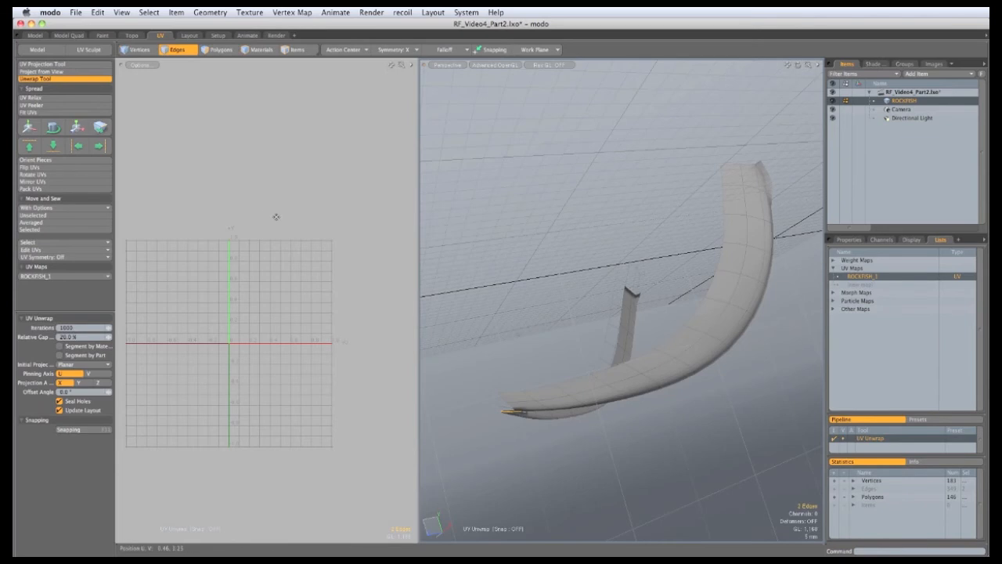
left_click(276, 227)
left_click_drag(261, 299, 292, 218, "ctrl+alt")
key("space")
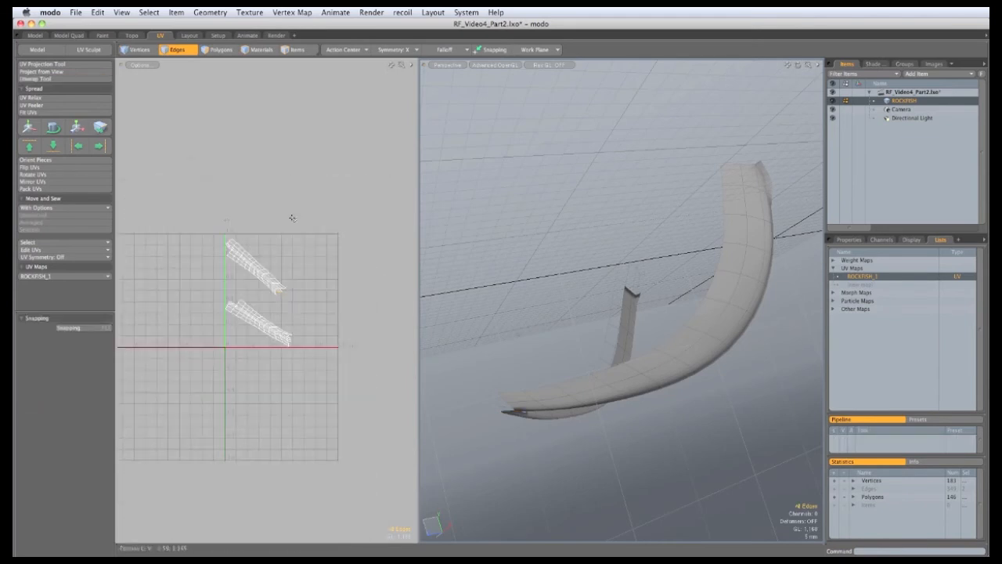
Move the unwrapped gill strips' UVs down to the lower edge of the UV square, clear of the other pieces.
key("w")
left_click_drag(268, 347, 227, 527)
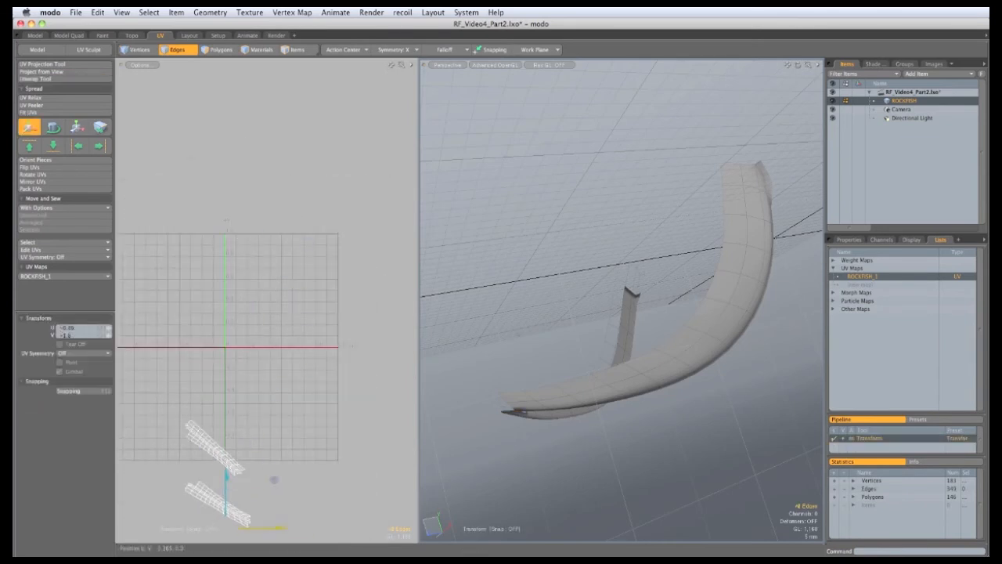
left_click_drag(264, 476, 234, 459, "ctrl+alt")
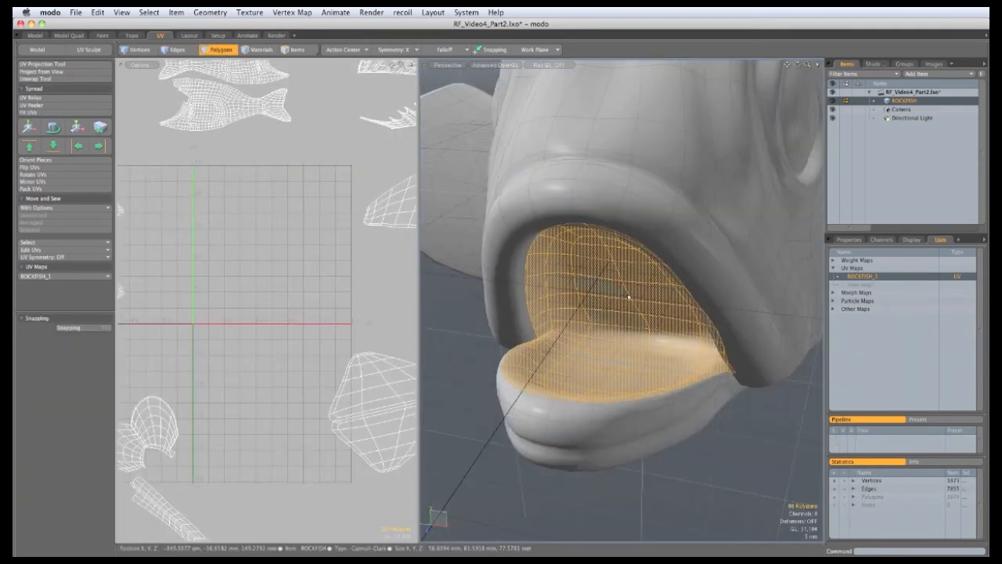
Isolate the mouth interior and unwrap it along the crease edges between its roof and floor with the Unwrap Tool.
key("shift+h")
left_click(482, 312)
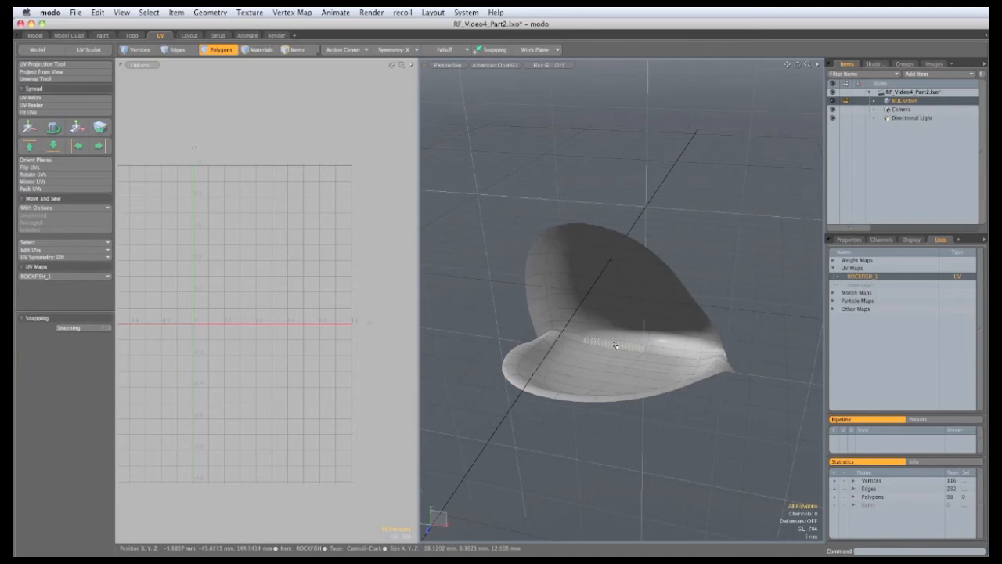
key("2")
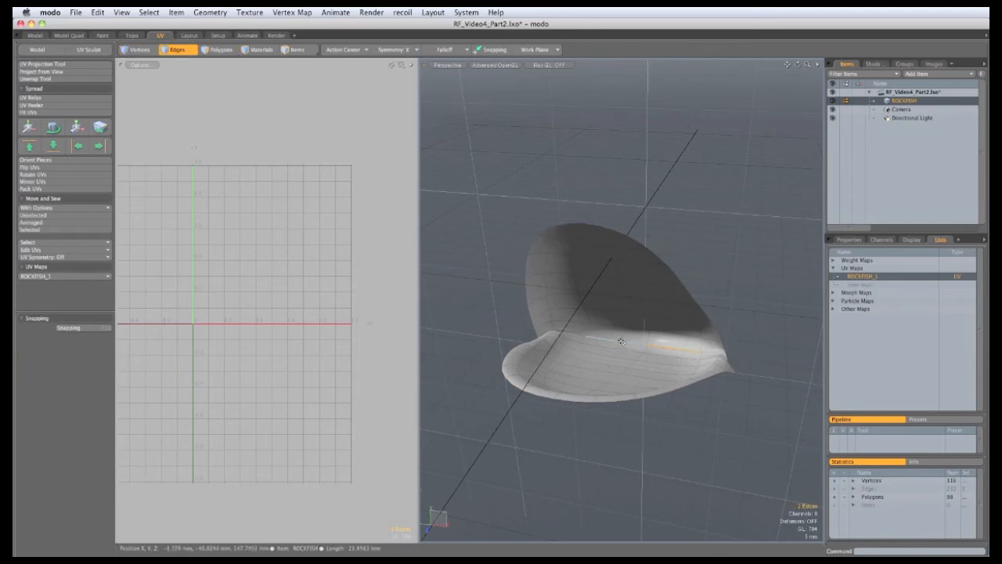
left_click(55, 79)
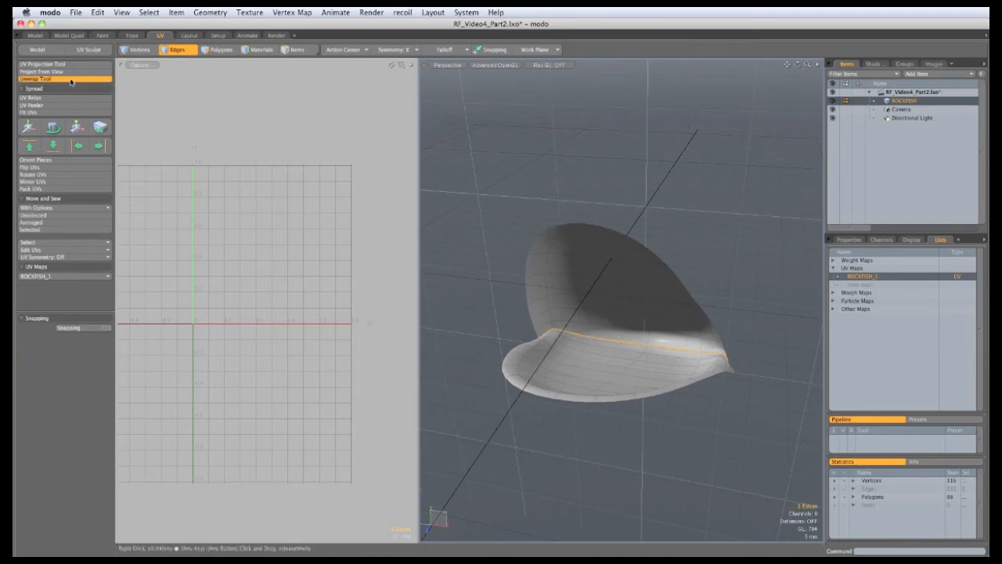
left_click(284, 211)
key("Escape")
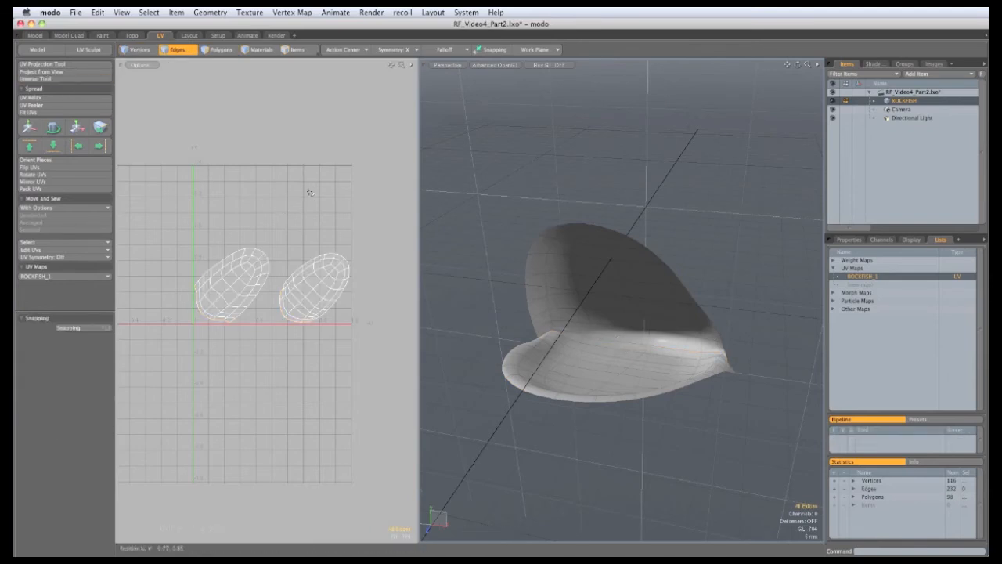
Move the mouth interior's UVs out of the UV square to the free area above it.
key("w")
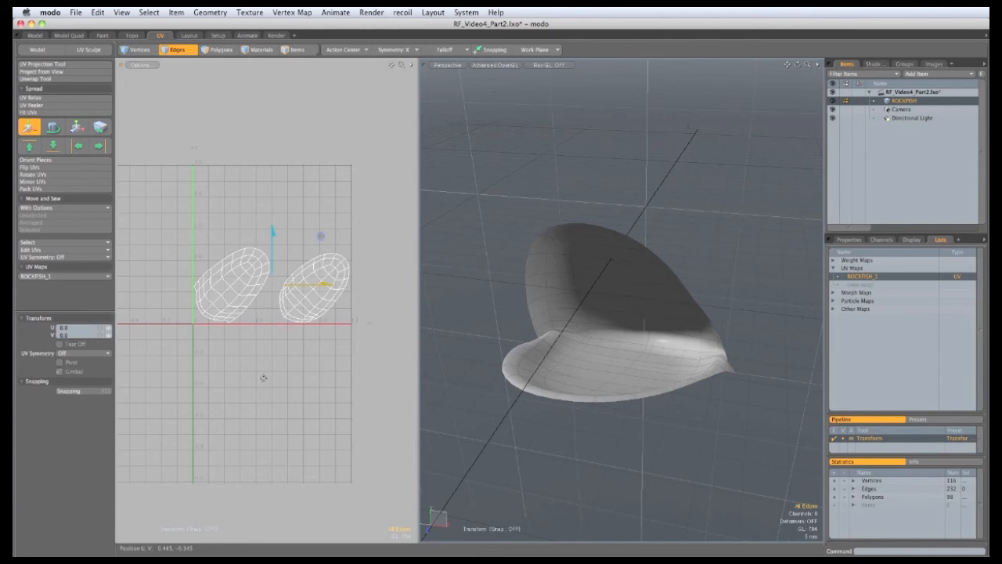
left_click_drag(264, 378, 324, 175)
scroll(302, 357, "down", 5)
left_click_drag(288, 375, 290, 299)
key("space")
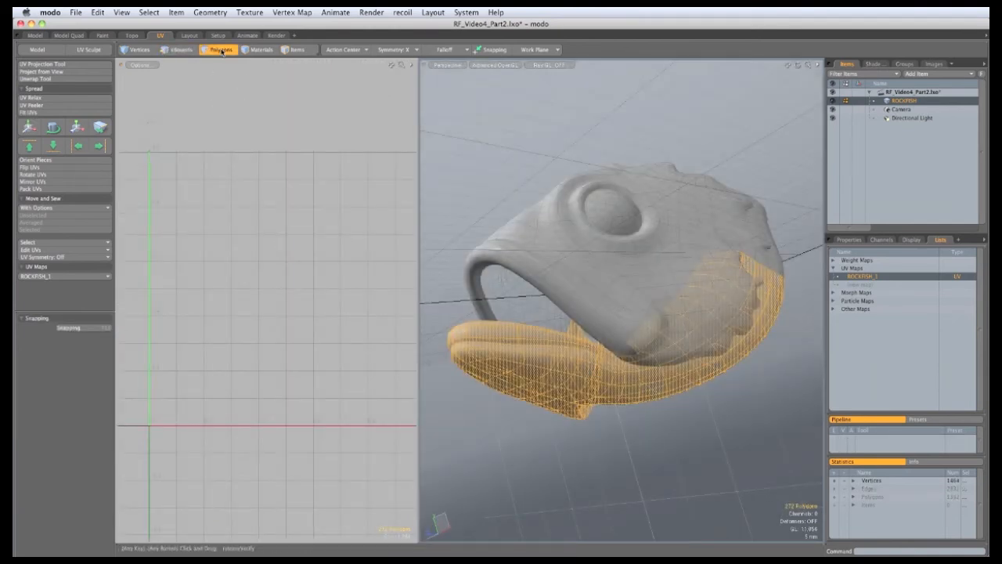
Isolate the selected lower jaw and select the center edges along its chin from the lip to the rear tip.
key("shift+h")
key("space")
key("space")
left_click_drag(574, 327, 548, 290, "alt")
double_click(536, 393)
left_click_drag(536, 393, 547, 368, "alt")
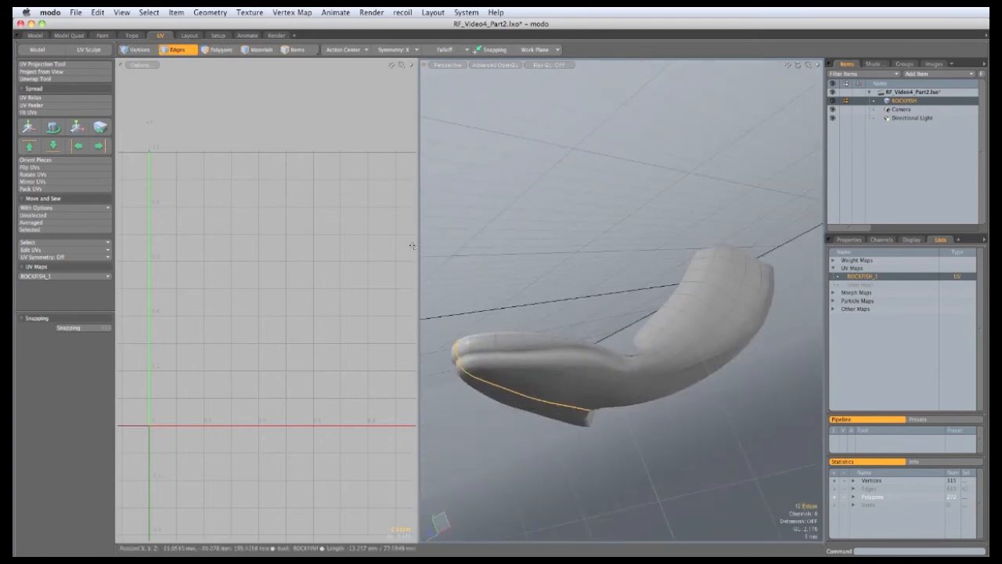
Unwrap the lower jaw into two halves along the selected center edges with the Unwrap Tool.
left_click(39, 78)
left_click(288, 244)
key("space")
left_click(326, 217)
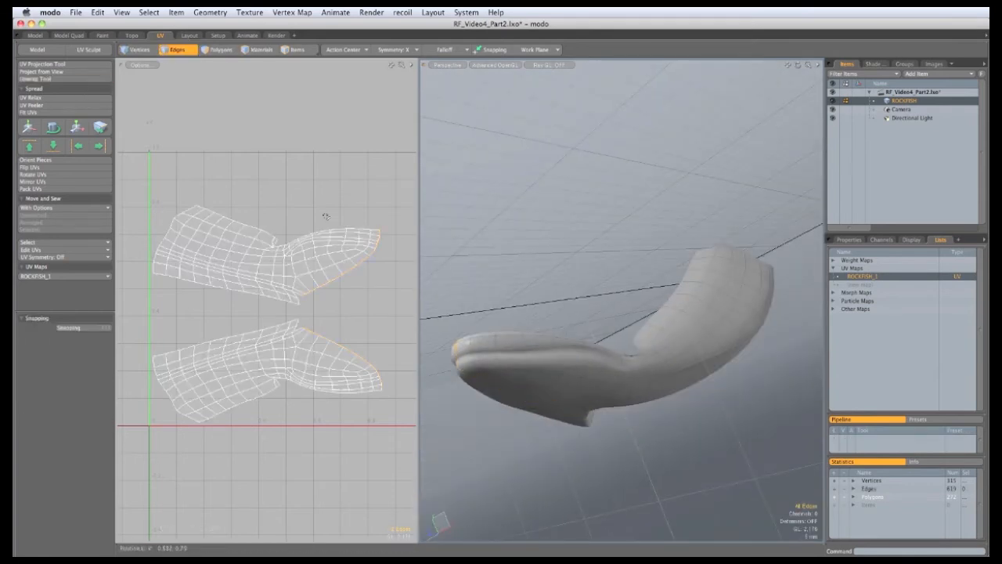
Move the lower jaw's UVs well below the UV square and unhide the rest of the model.
left_click_drag(341, 243, 294, 239, "ctrl+alt")
key("w")
left_click_drag(332, 315, 205, 473, "ctrl+alt")
key("space")
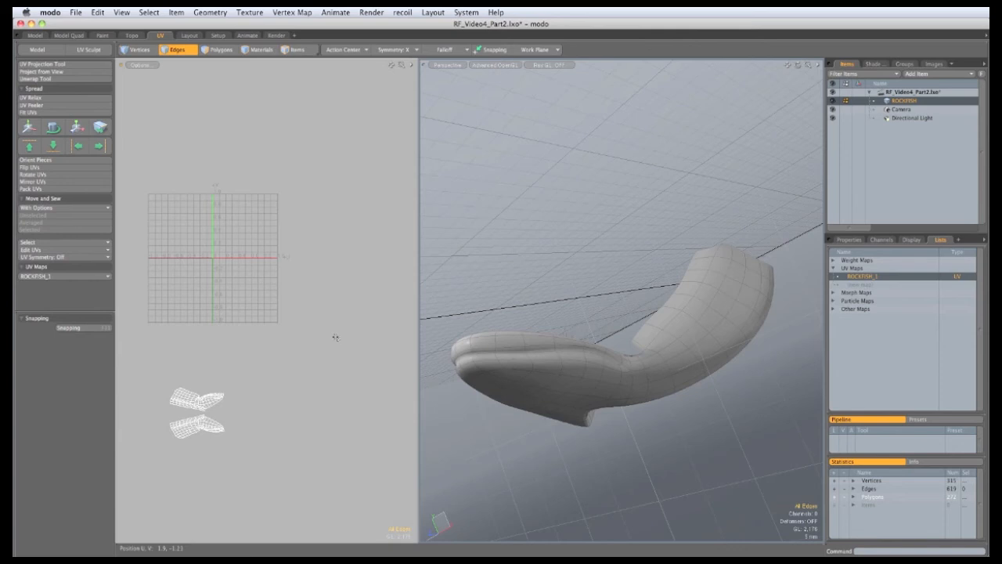
key("u")
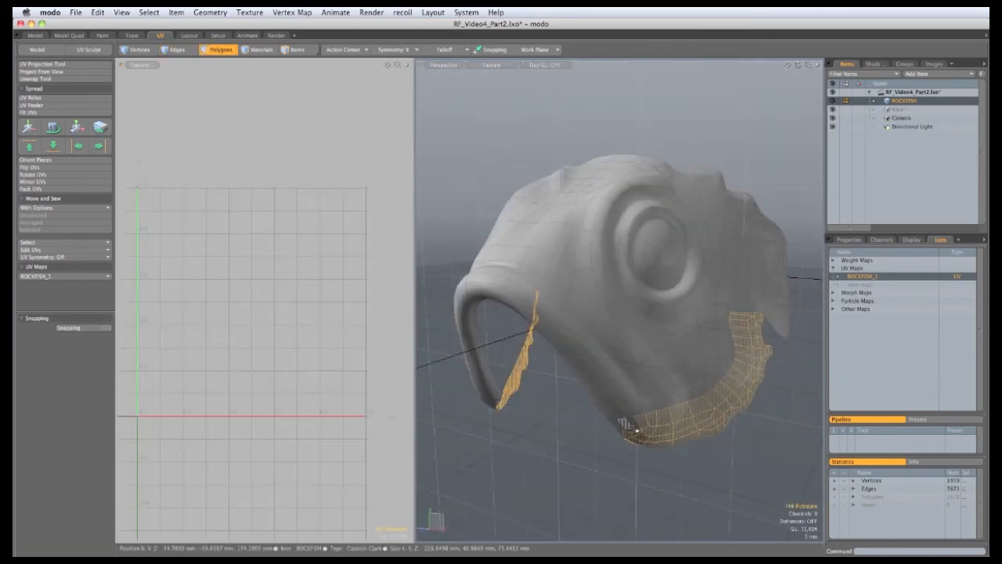
Unwrap the selected strips along the lower rear edge of the cheeks and move their UVs far above the UV square.
left_click(35, 78)
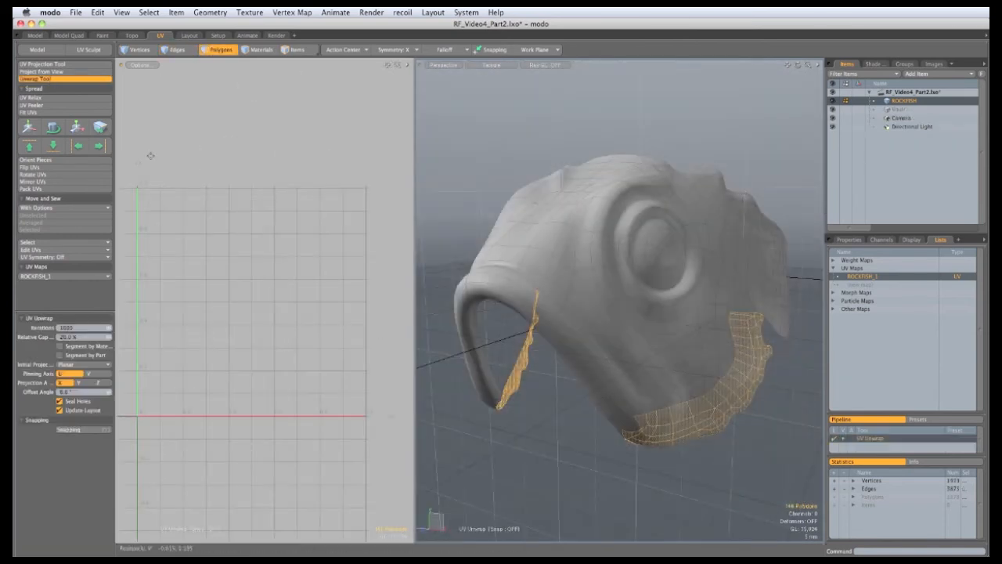
left_click(277, 270)
key("a")
left_click_drag(261, 290, 213, 361, "alt")
key("w")
left_click_drag(240, 432, 217, 250)
key("q")
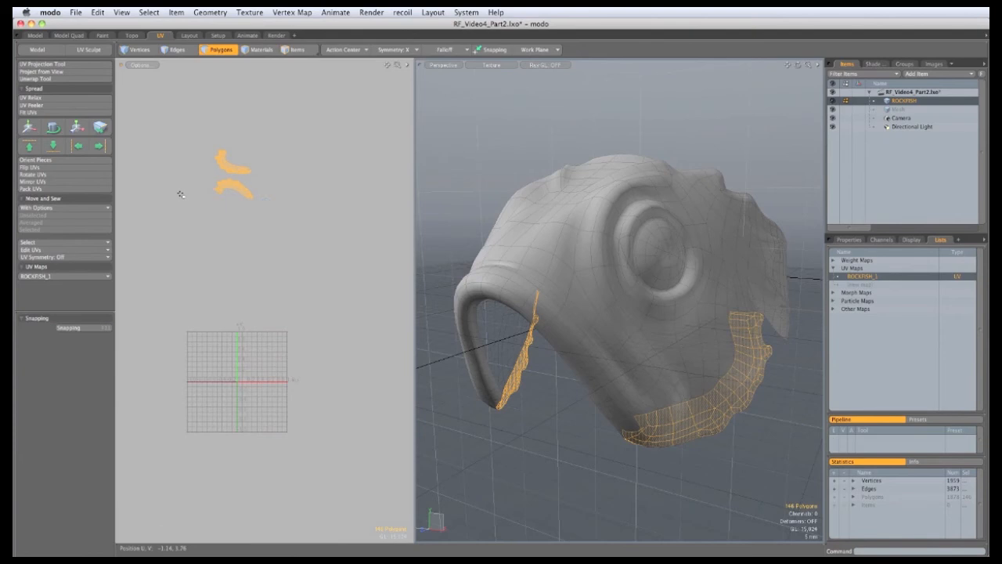
Isolate the upper head, leaving the already unwrapped cheek strips hidden.
left_click(181, 194)
left_click_drag(524, 360, 580, 214, "alt")
double_click(581, 268)
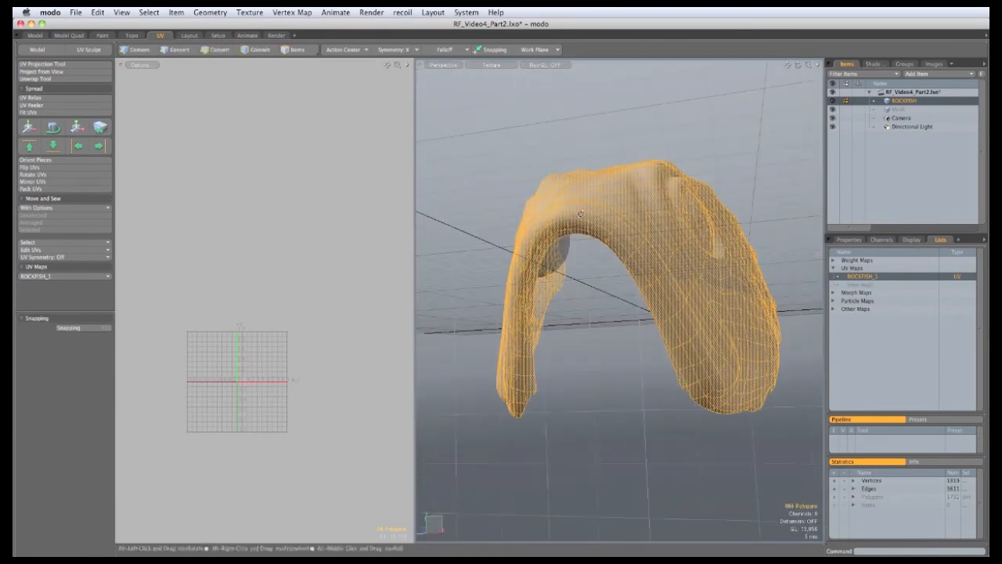
left_click(518, 162)
left_click_drag(517, 162, 482, 189, "alt")
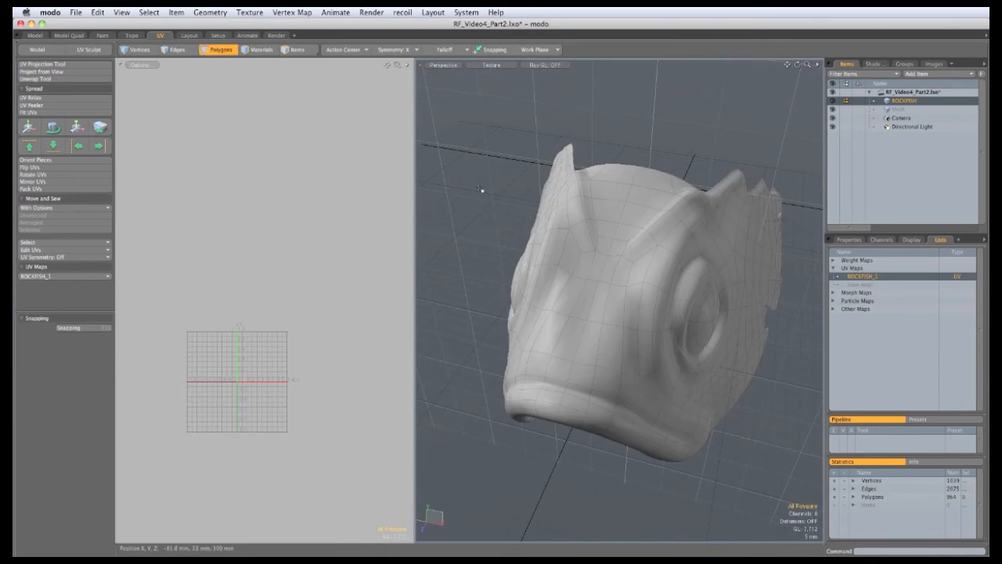
Select the center edges from the upper lip over the forehead and unwrap the head along them with planar projection on X.
key("2")
double_click(602, 275)
left_click_drag(602, 274, 566, 263, "alt")
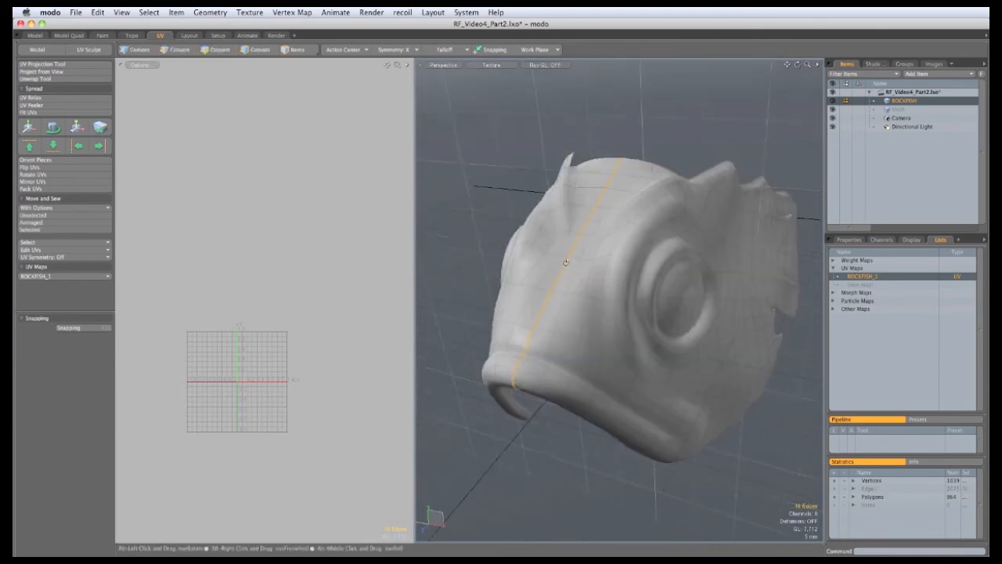
left_click(67, 79)
left_click_drag(252, 365, 332, 379, "ctrl+alt")
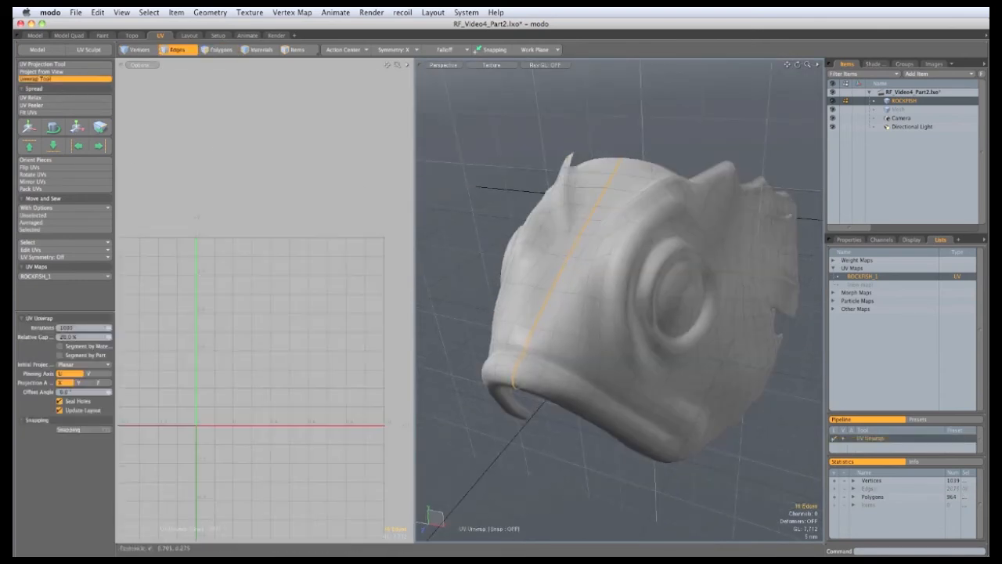
left_click(332, 381)
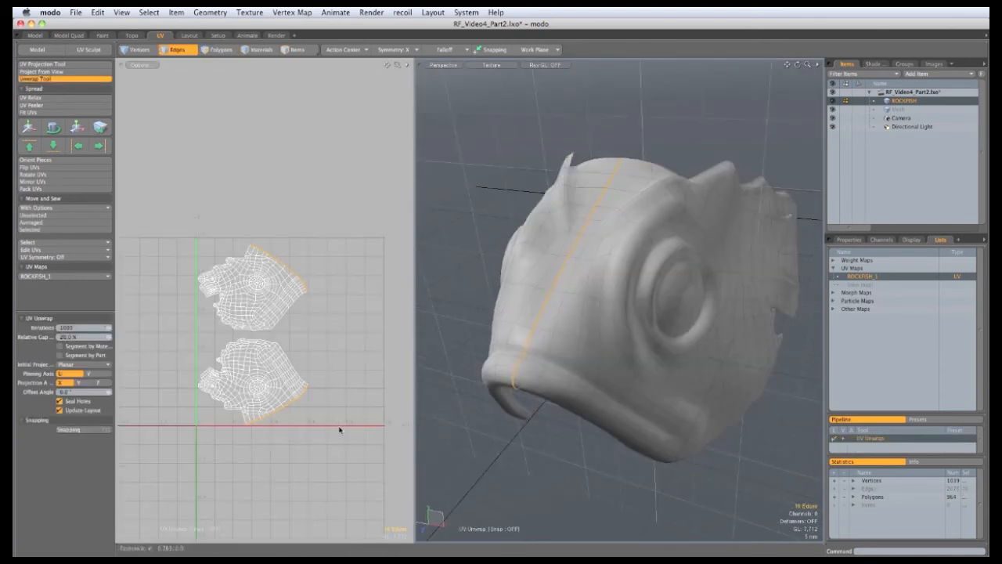
key("space")
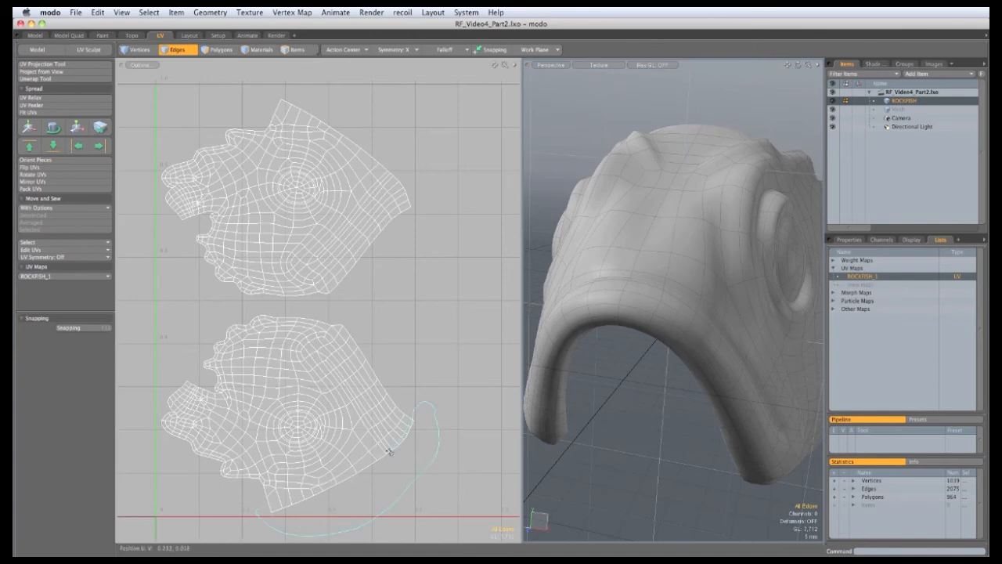
Select the forehead seam on the lower head UV piece and sew both halves together with Move and Sew, connecting to Average.
right_click_drag(276, 504, 266, 509)
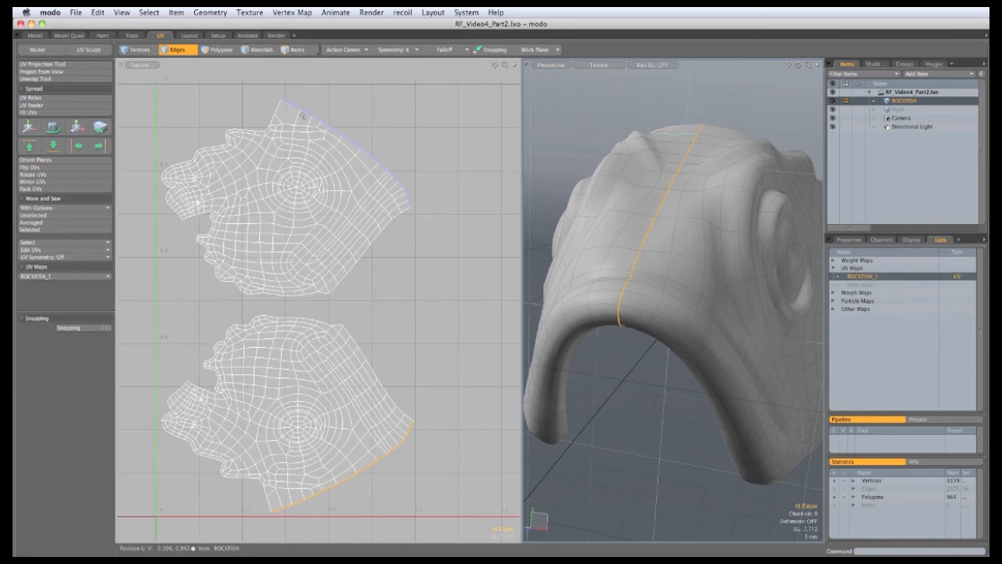
left_click(86, 210)
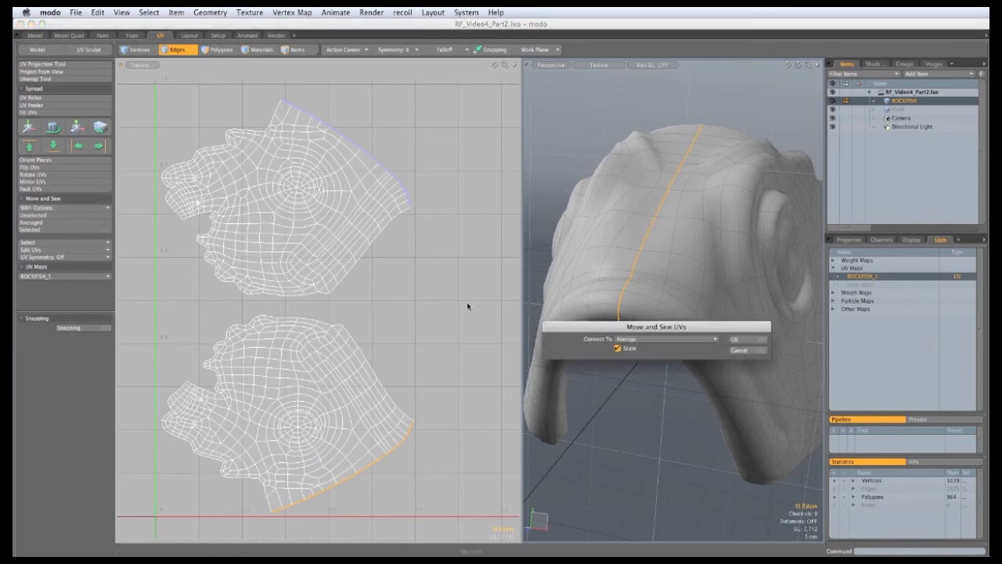
left_click_drag(592, 328, 538, 329)
left_click(583, 341)
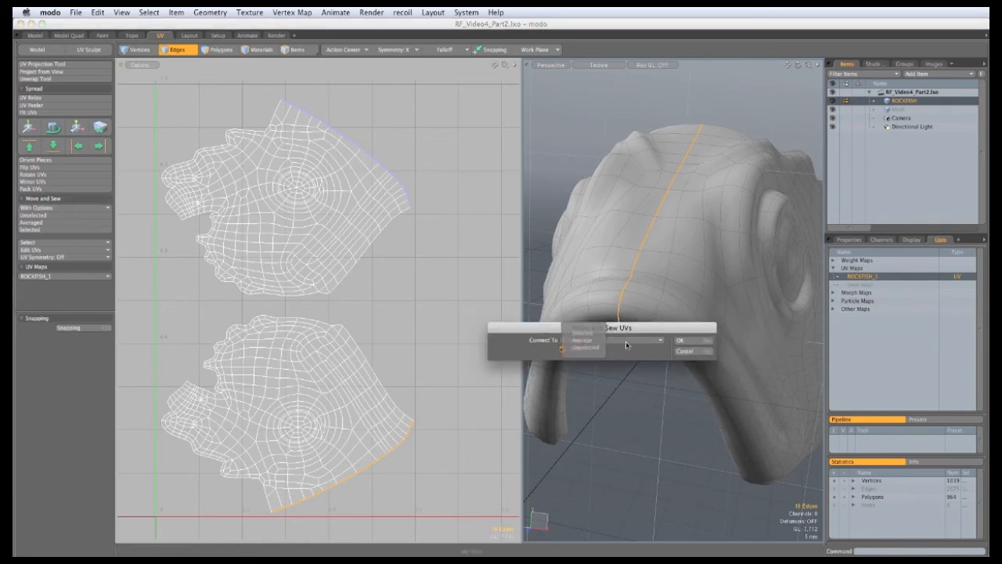
left_click(587, 341)
left_click(678, 343)
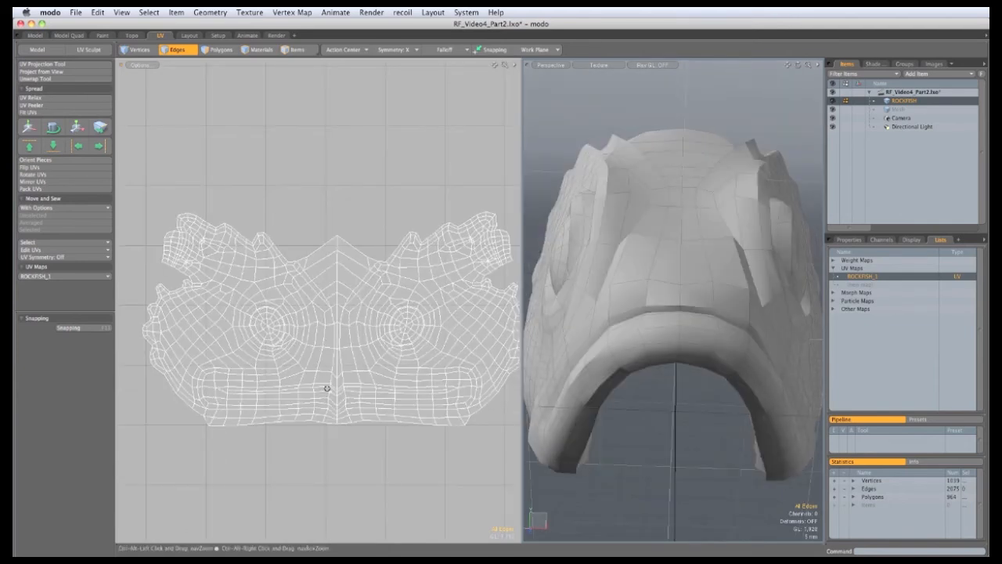
Raise the dipping center points of the sewn head UVs with Element Move to straighten the rows across the seam.
scroll(326, 385, "up", 5)
scroll(361, 403, "up", 2)
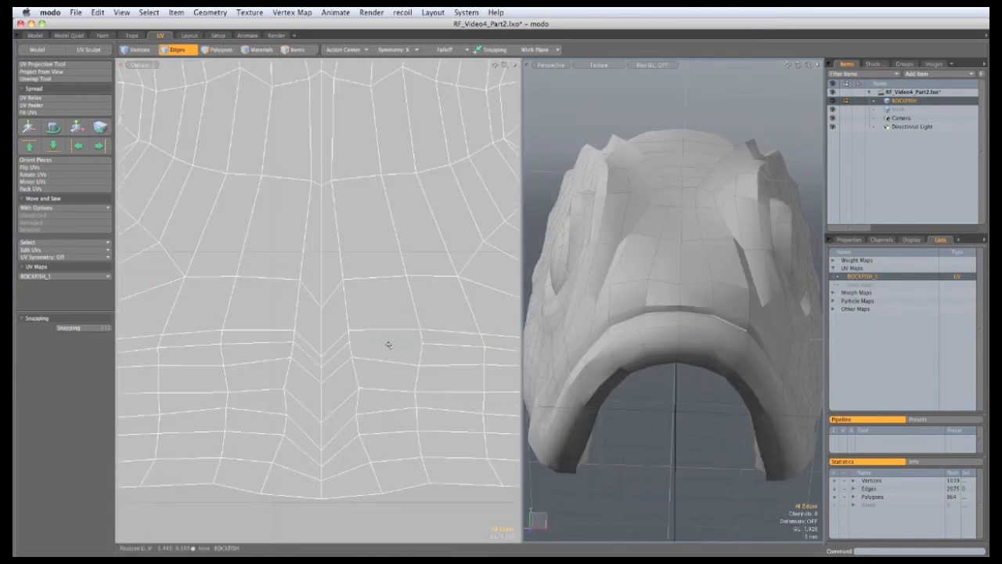
left_click(99, 126)
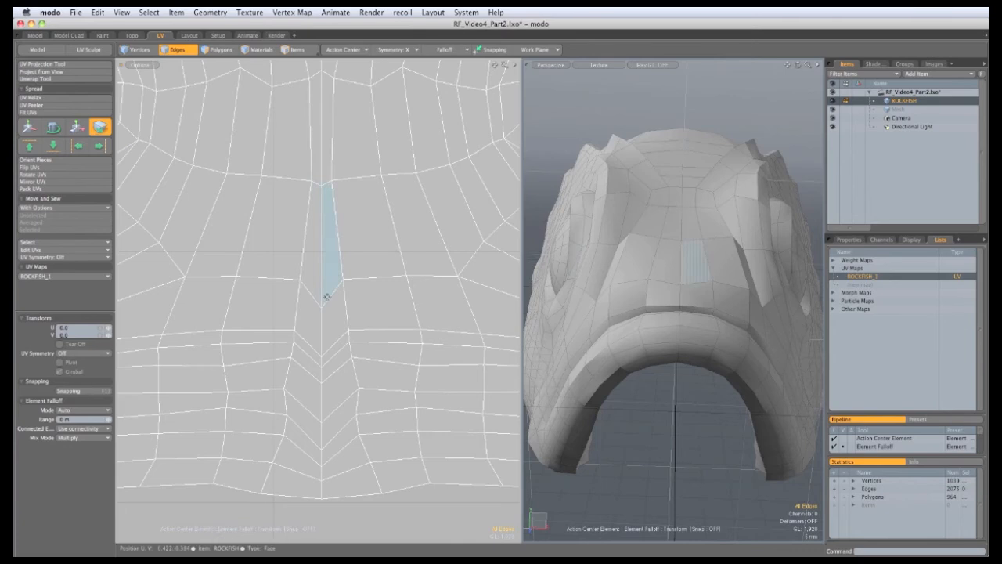
left_click_drag(321, 304, 321, 279)
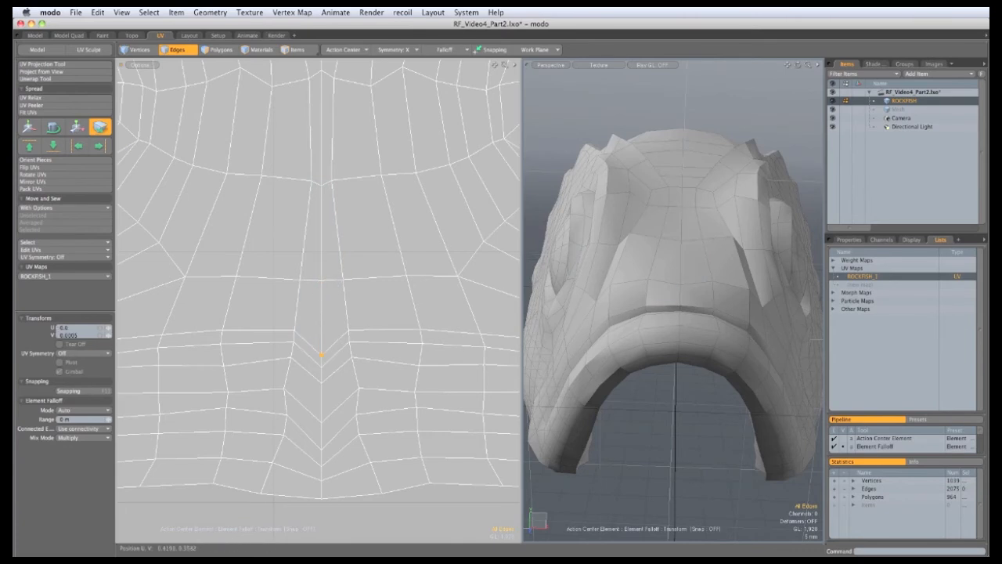
mouse_move(321, 354)
left_mouse_down()
mouse_move(321, 333)
mouse_move(320, 382)
mouse_move(321, 355)
left_mouse_up()
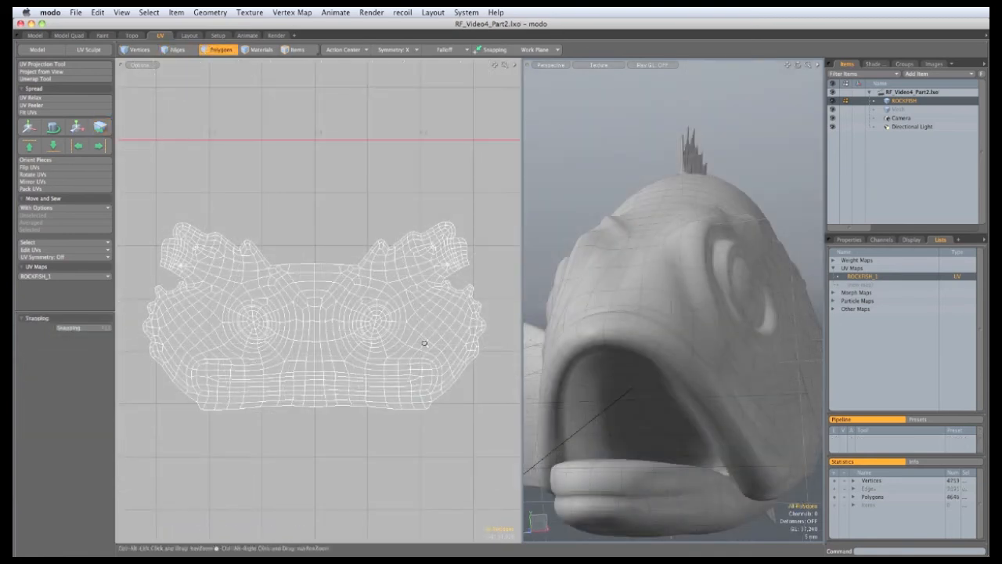
Select all UV pieces laid out so far and hide them, leaving only the eyes on view.
scroll(412, 339, "down", 5)
scroll(413, 339, "down", 3)
mouse_move(429, 451)
right_mouse_down()
mouse_move(362, 491)
mouse_move(199, 149)
right_mouse_up()
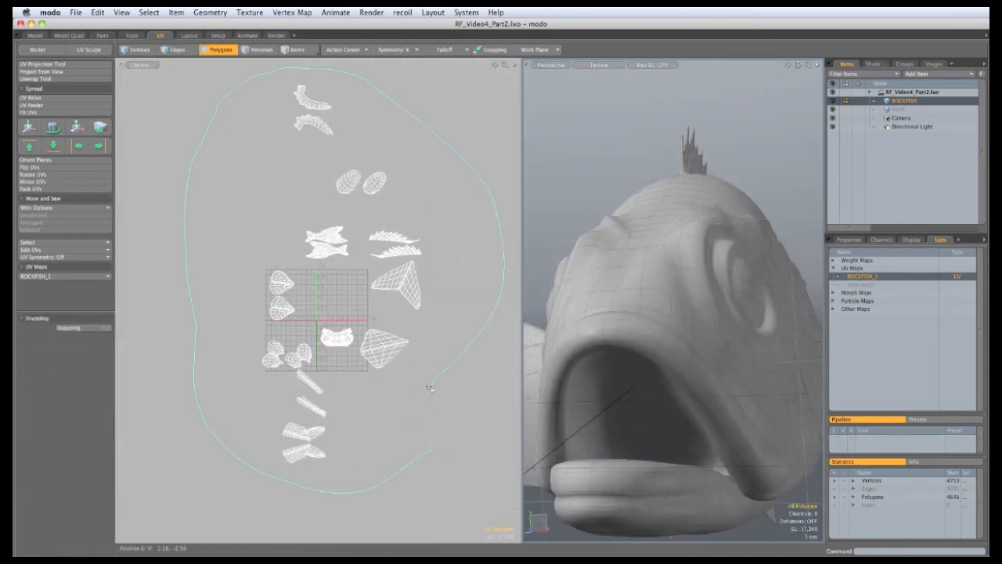
right_click_drag(399, 392, 401, 392)
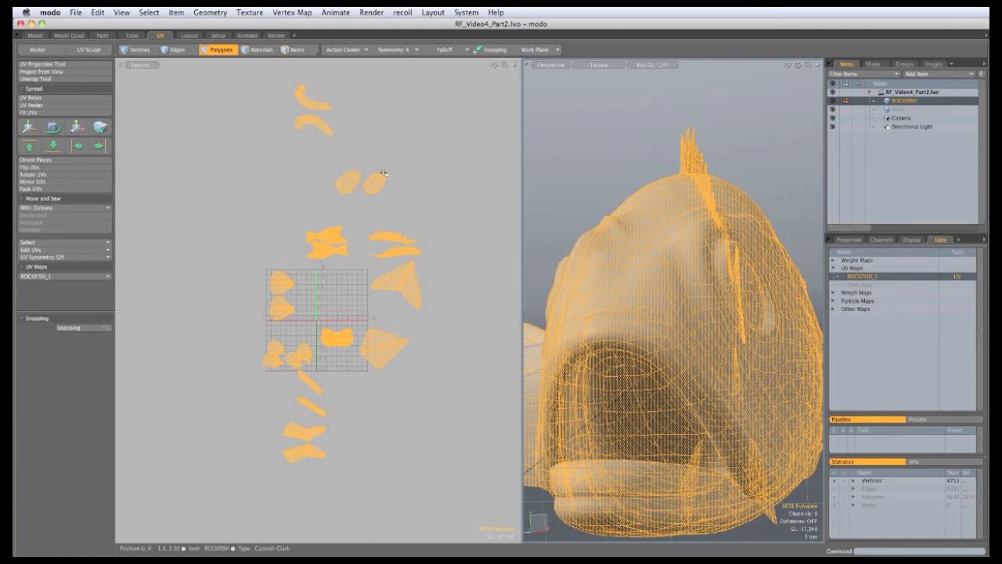
key("Delete")
Widen the 3D viewport and hide the outer shells of both eyes.
left_click_drag(694, 348, 723, 322, "alt")
scroll(723, 322, "up", 2)
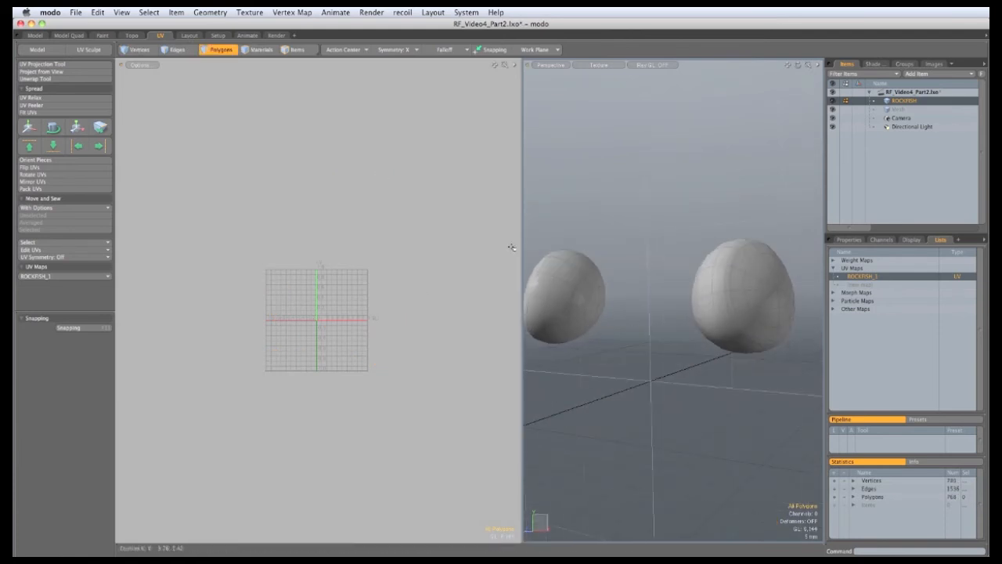
left_click_drag(523, 241, 362, 244)
left_click_drag(603, 321, 657, 345, "alt")
scroll(657, 343, "up", 2)
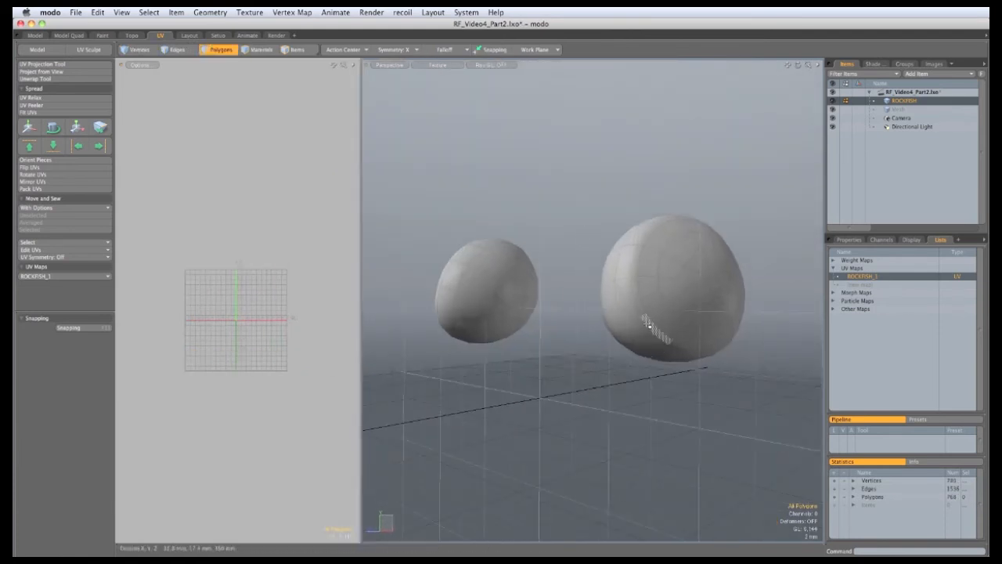
double_click(655, 324)
left_click_drag(632, 385, 611, 394, "alt+shift")
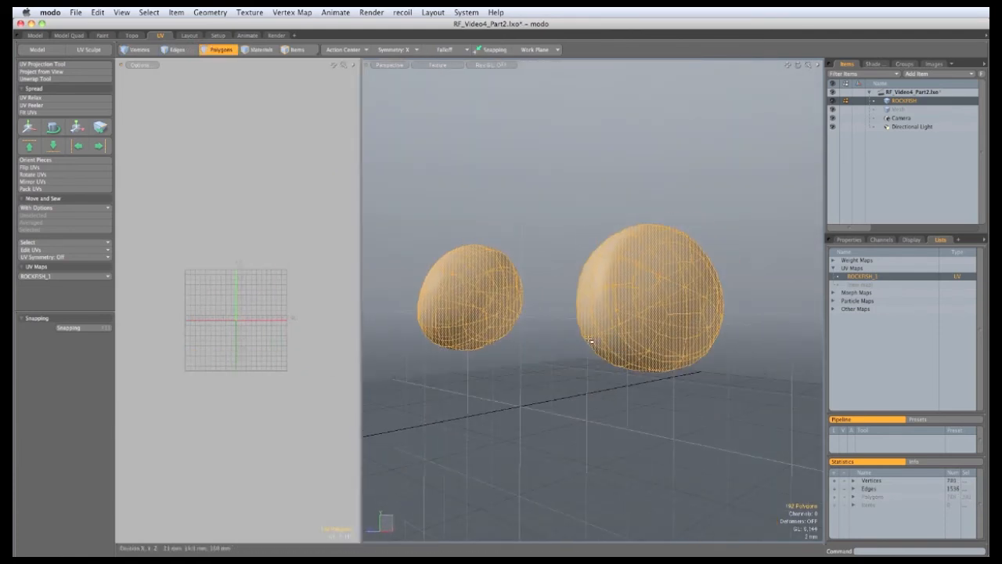
left_click(568, 174)
Select the inner spheres of both eyes and hide them.
left_click_drag(565, 175, 686, 297, "alt")
double_click(686, 298)
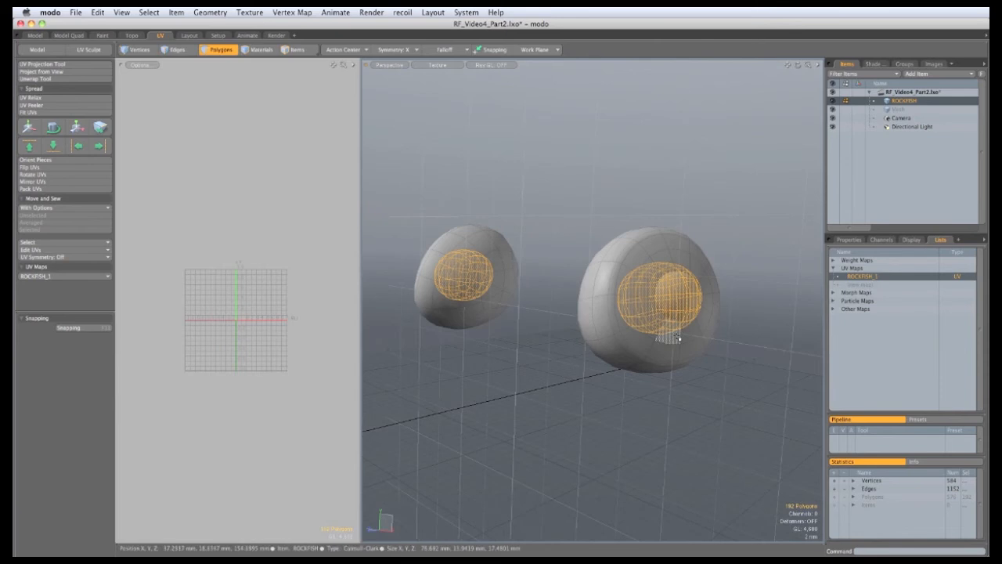
key("h")
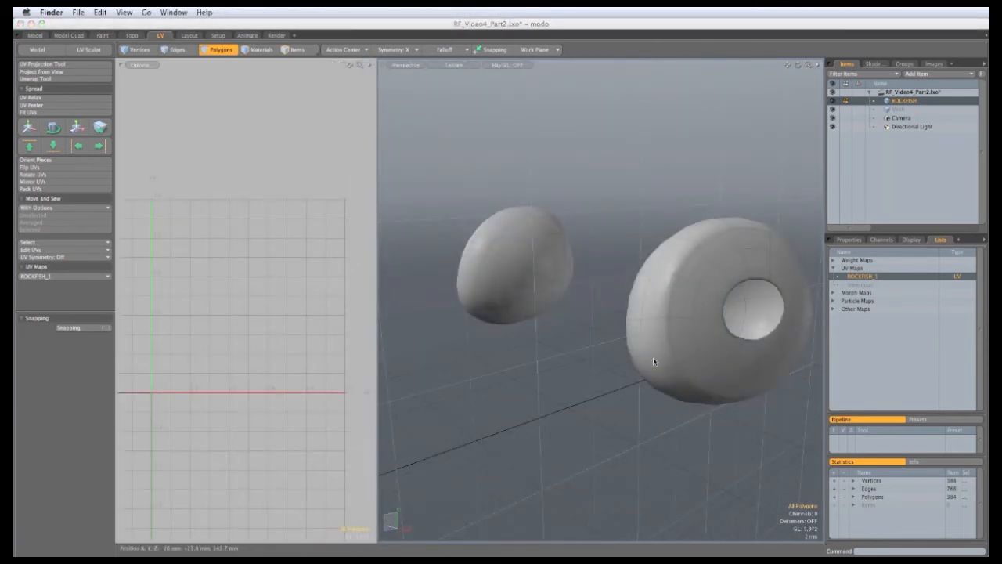
Turn symmetry off and select only the farther eyeball.
left_click_drag(673, 376, 650, 362, "alt")
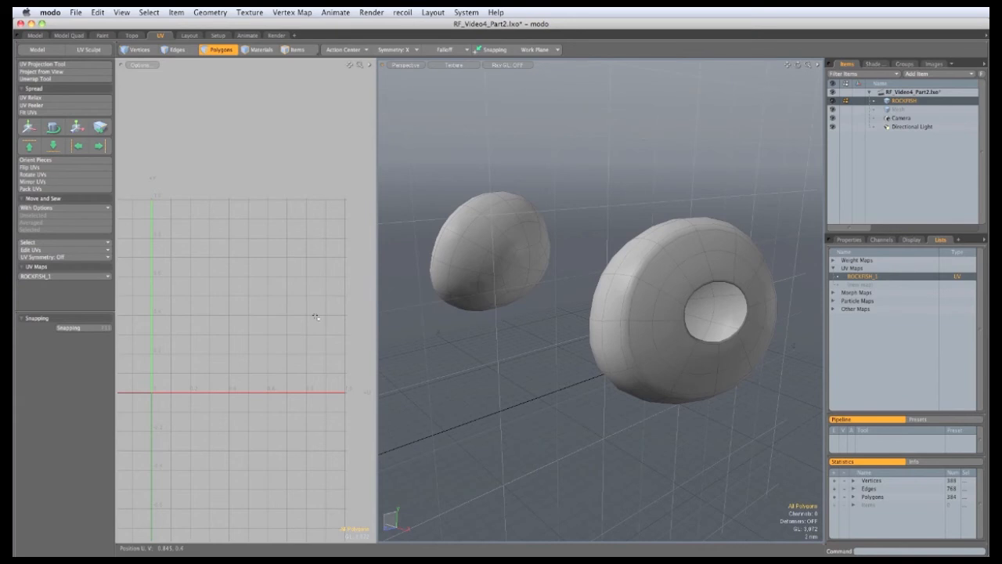
left_click(397, 49)
left_click(401, 38)
double_click(501, 265)
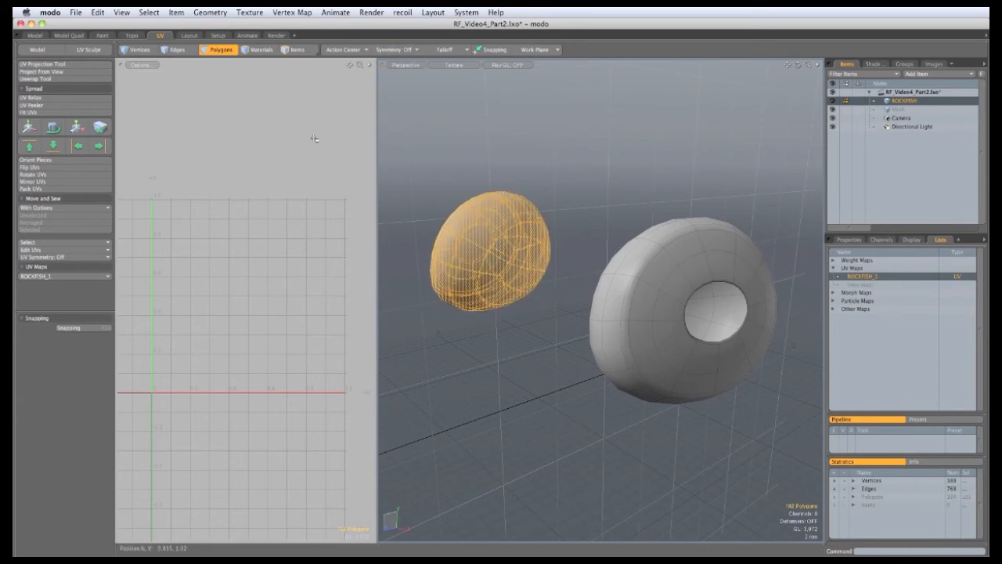
Delete the farther eyeball and select the front polygon rings of the remaining one, leaving out its inner socket and back.
key("Delete")
left_click_drag(636, 315, 665, 277)
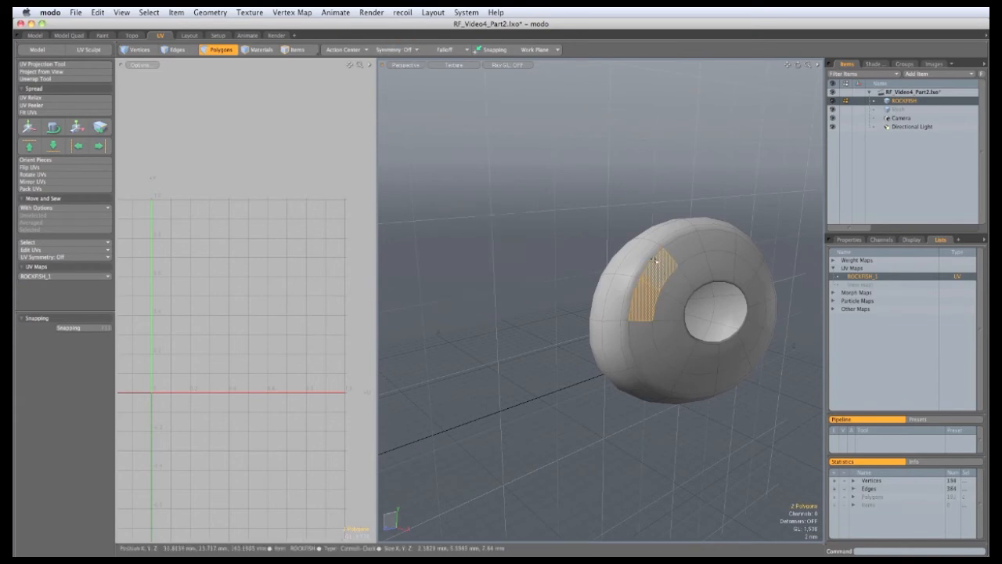
key("l")
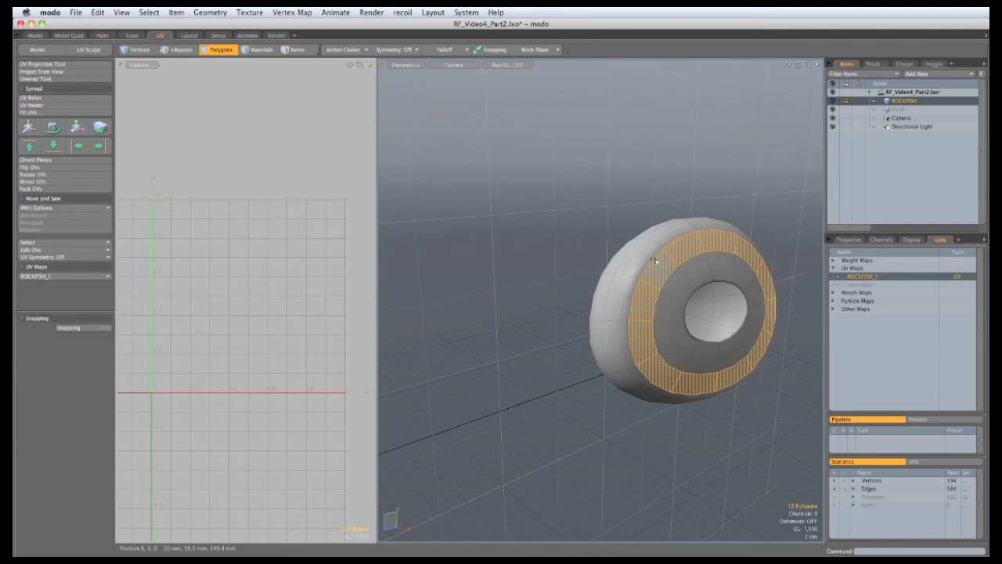
key("shift+Up")
key("shift+Up")
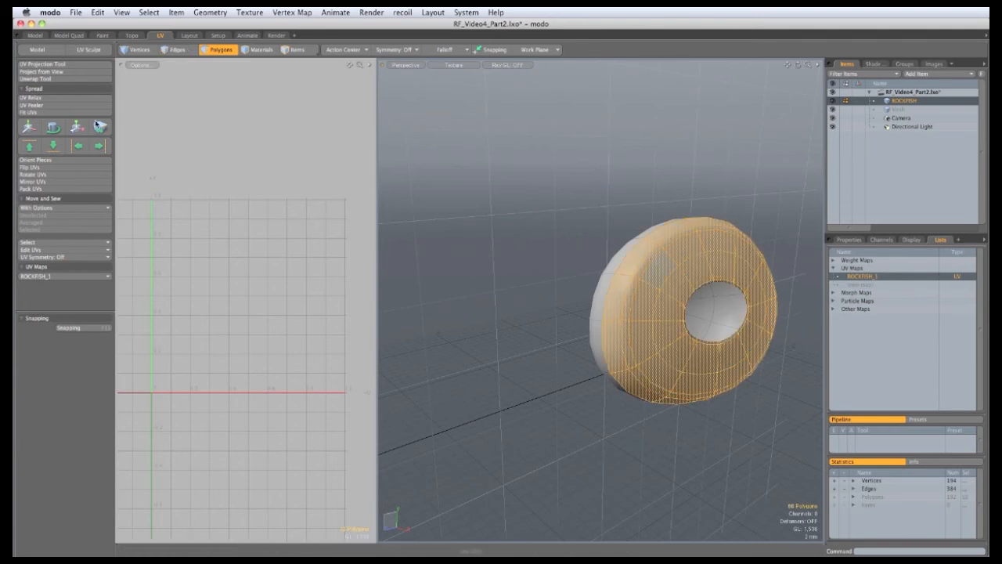
Unwrap the selected eye polygons in the UV map with the planar Unwrap tool and clear the selection.
left_click(66, 79)
left_click(285, 297)
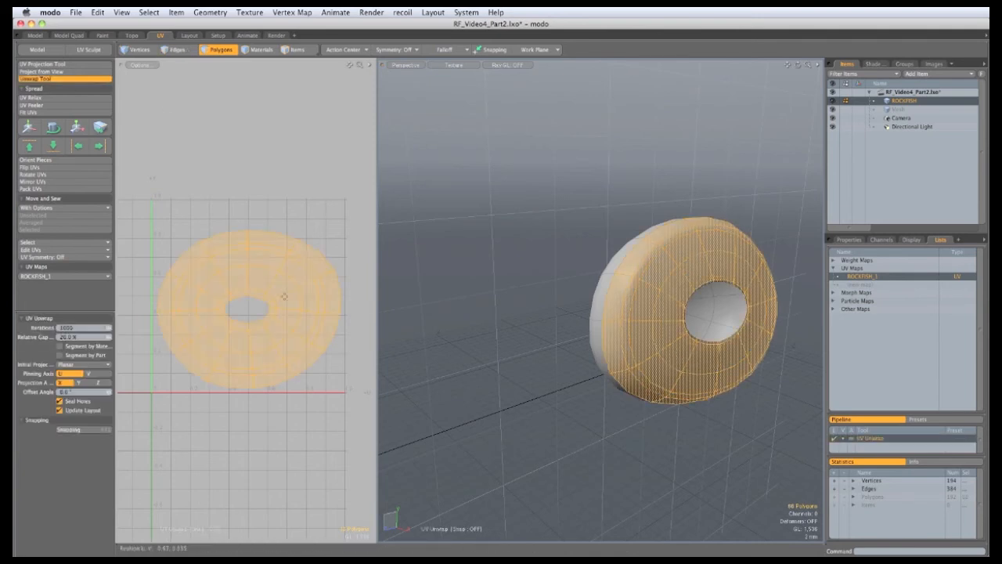
key("q")
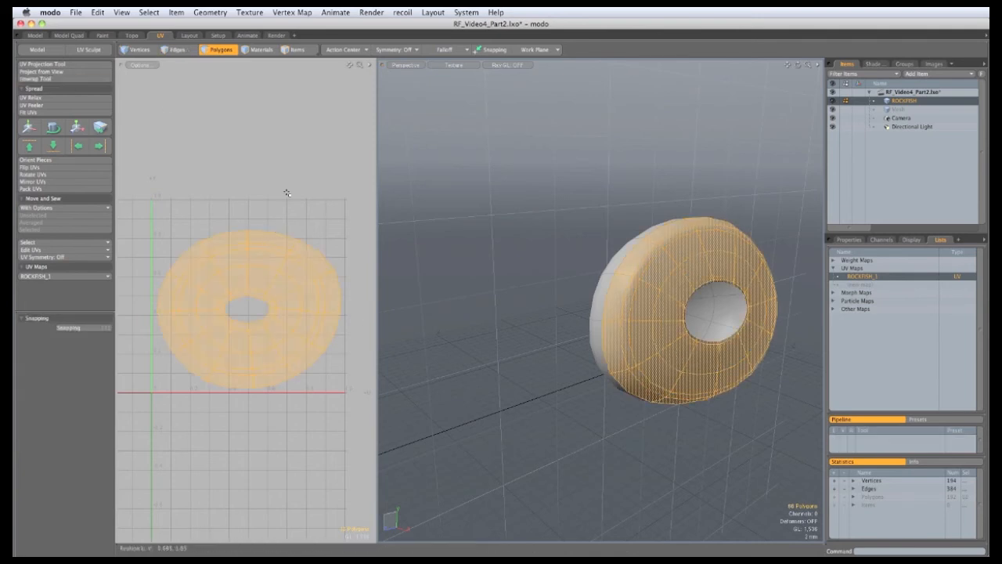
left_click(287, 182)
Mirror the unwrapped eye across the X axis with the action center set to Origin, and close the modelling tools.
scroll(595, 344, "down", 3)
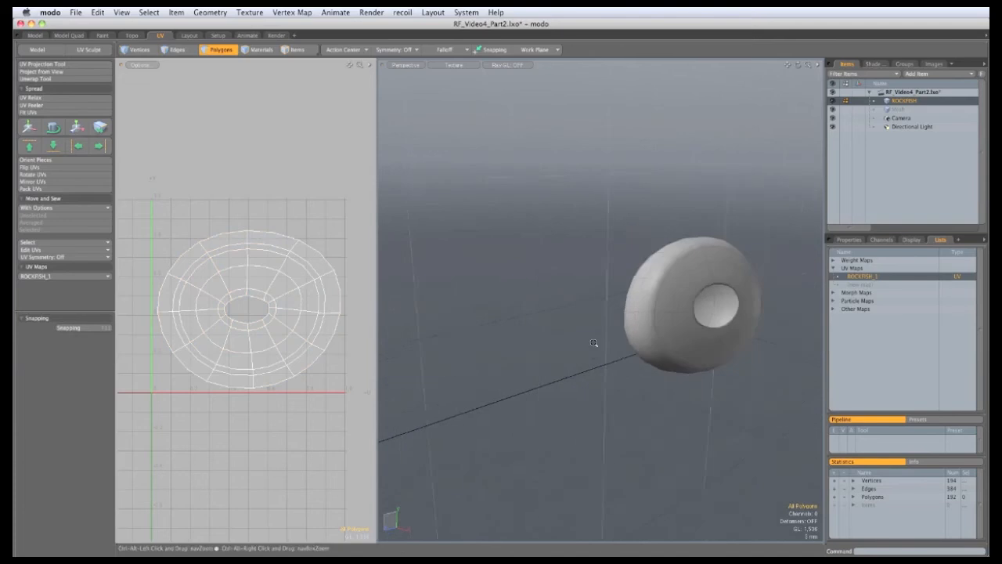
left_click_drag(595, 344, 720, 338, "alt")
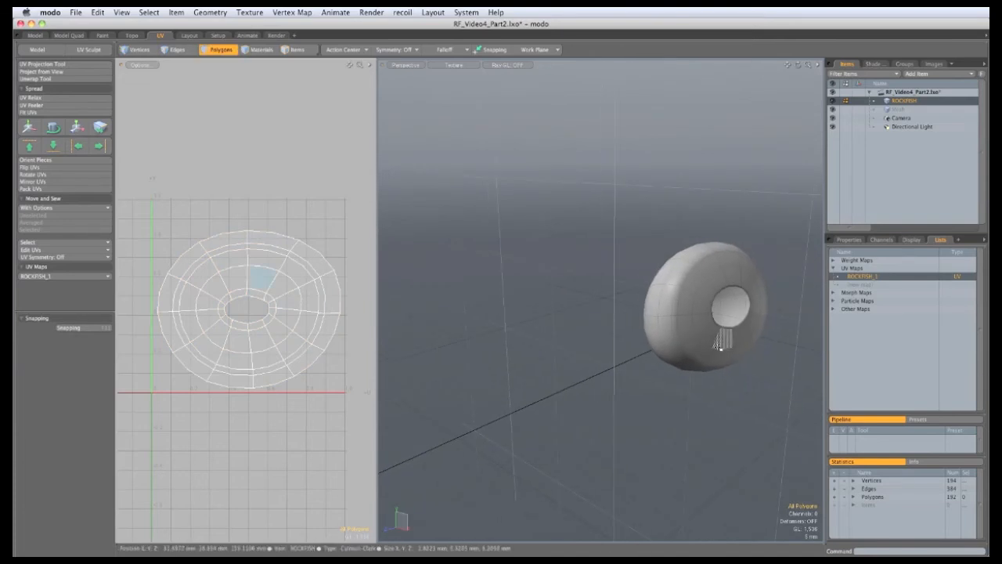
left_click(47, 50)
left_click_drag(157, 110, 161, 101)
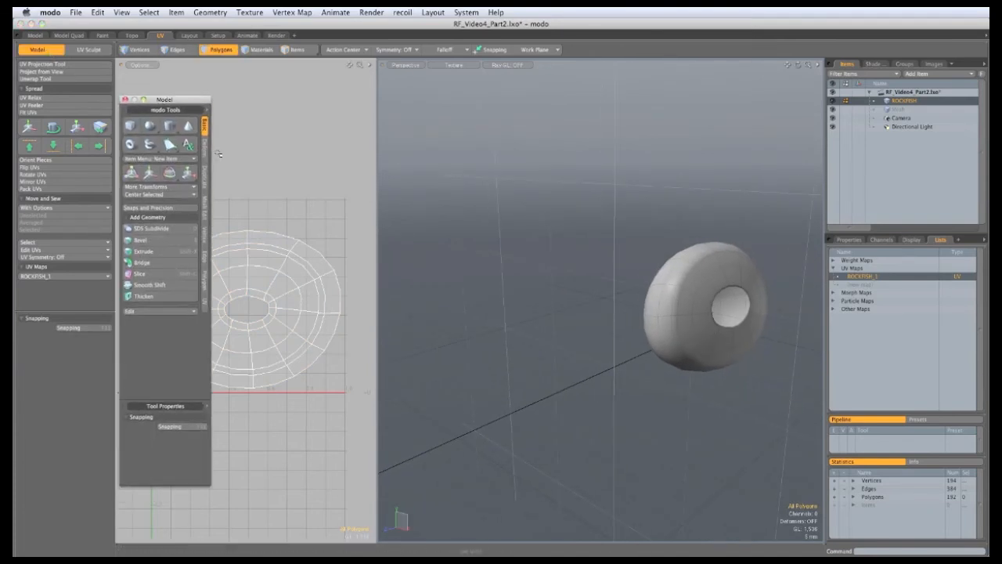
left_click(206, 175)
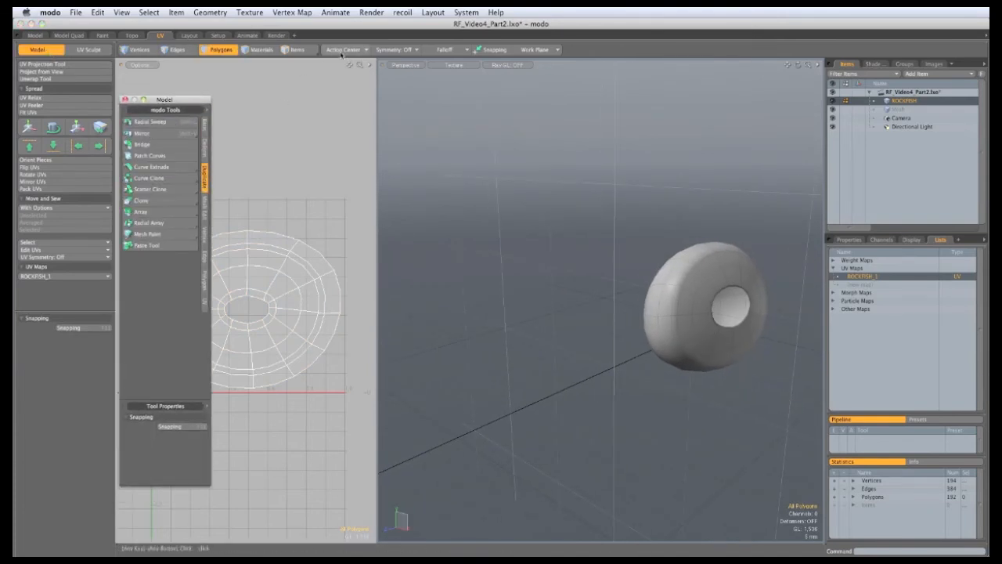
left_click(142, 133)
left_click(344, 49)
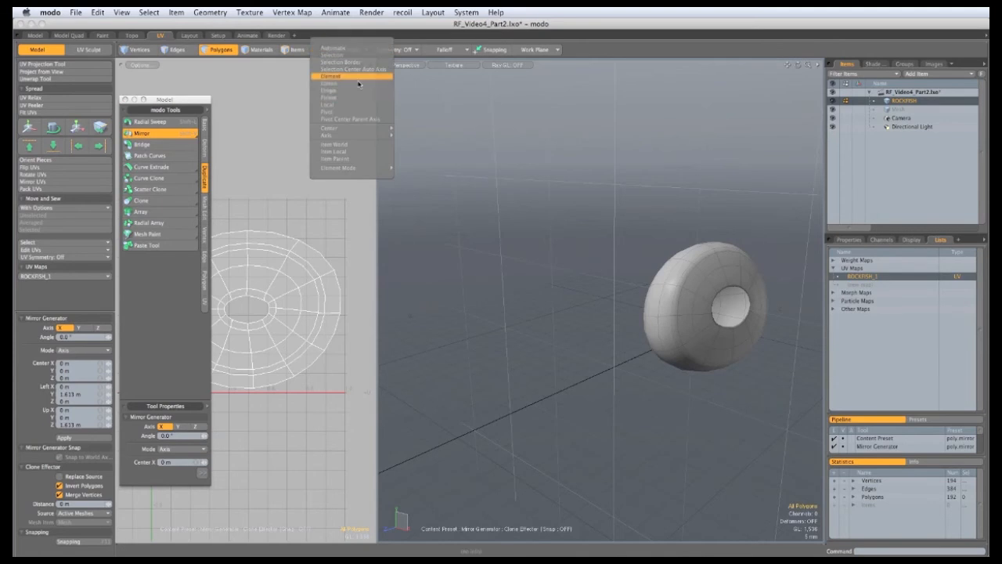
left_click(356, 90)
left_click(531, 295)
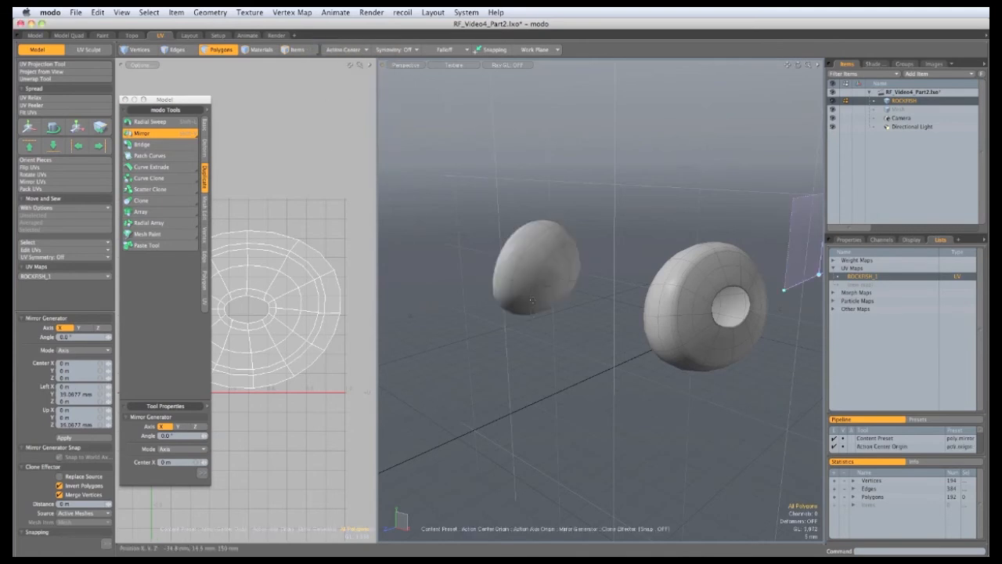
key("q")
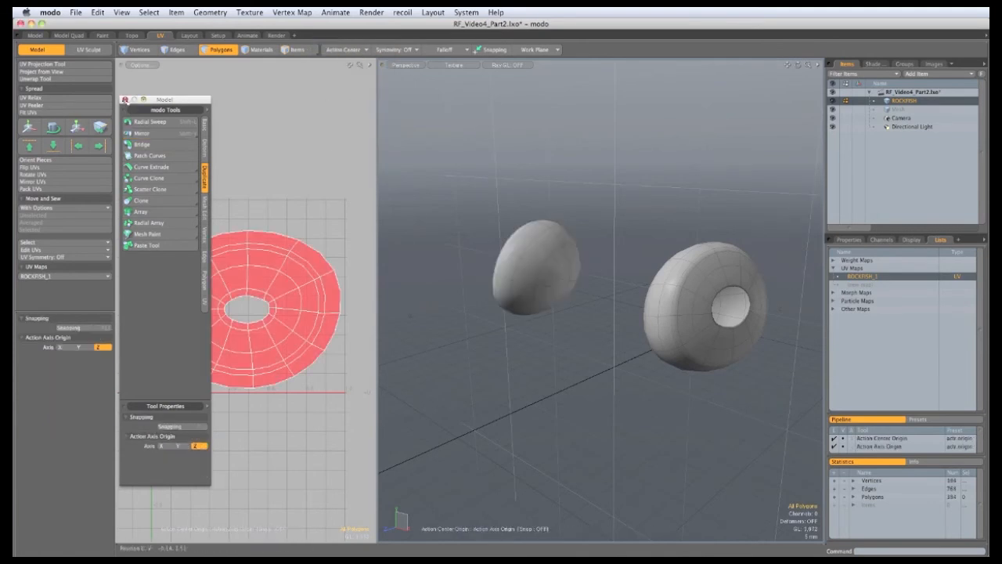
left_click(125, 99)
Bring the rest of the rockfish back on view and display all the laid-out UV pieces.
key("3")
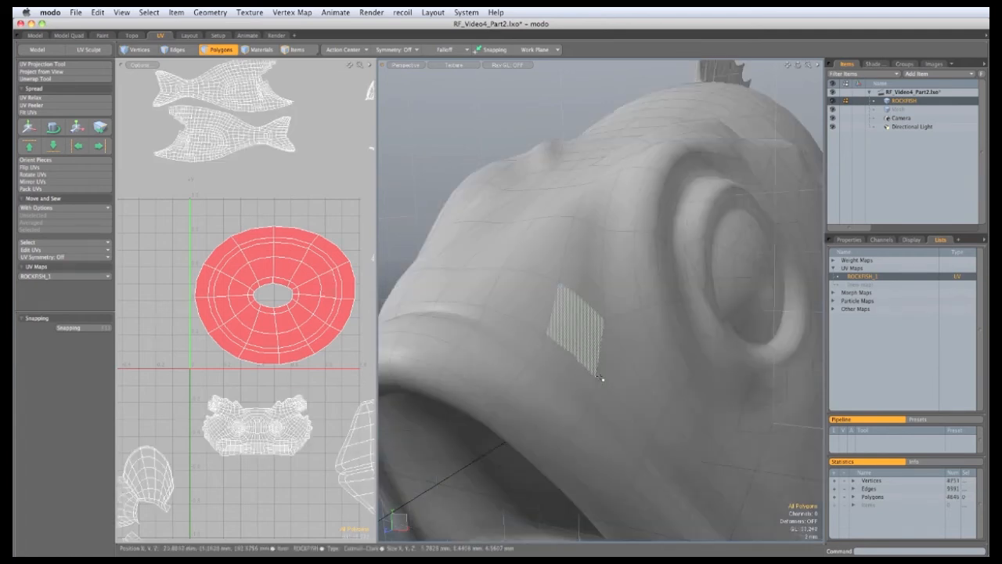
scroll(503, 358, "down", 5)
left_click_drag(503, 357, 564, 307, "alt")
scroll(441, 327, "down", 5)
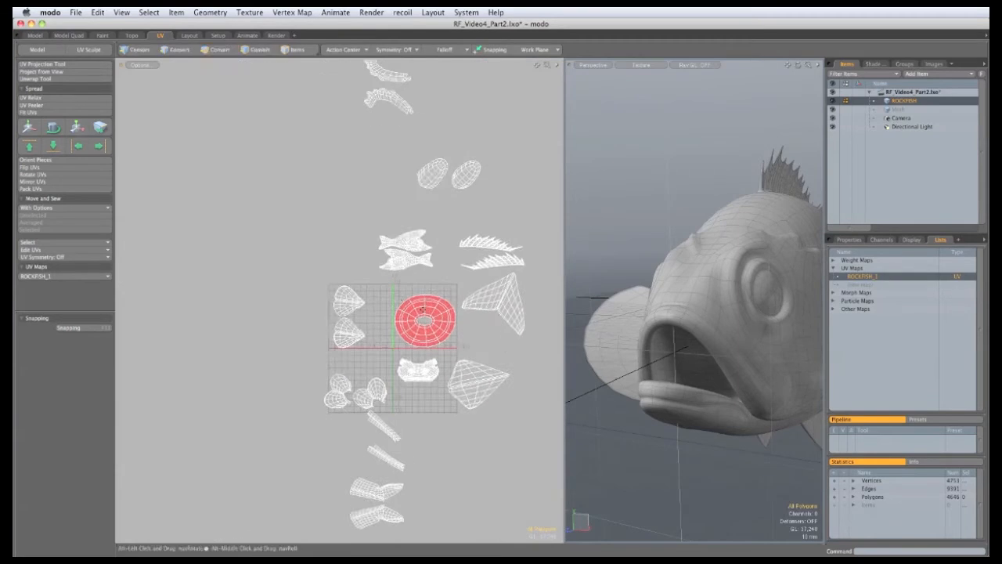
left_click_drag(425, 317, 329, 321, "alt")
scroll(330, 321, "down", 1)
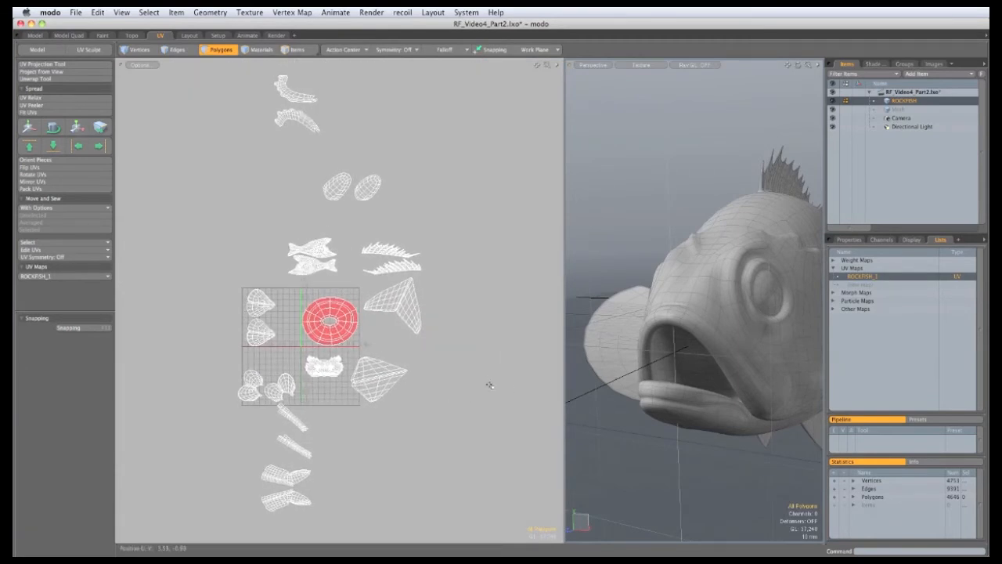
Switch to the modelling layout and browse the presets to the UV Checker materials under Materials, Miscellaneous.
left_click(34, 35)
left_click(86, 51)
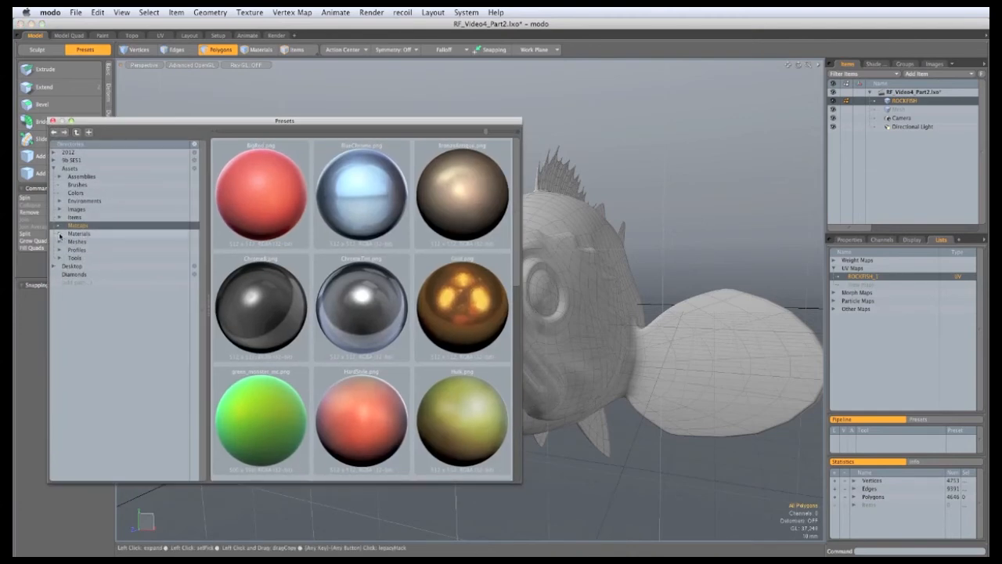
left_click(60, 234)
left_click(66, 291)
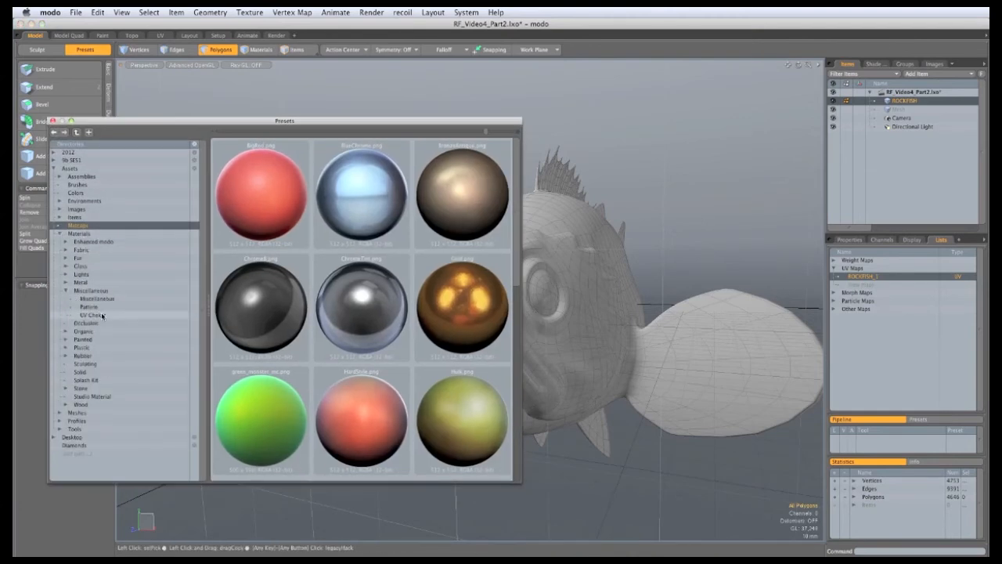
left_click(102, 315)
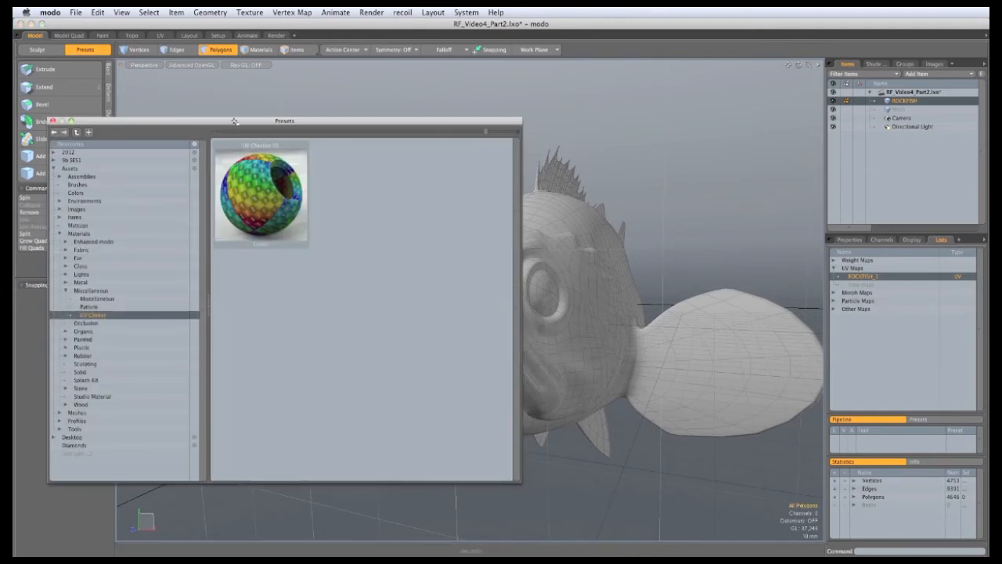
Apply the UV Checker material to the rockfish and close the preset browser.
left_click_drag(235, 122, 203, 270)
left_click(249, 342)
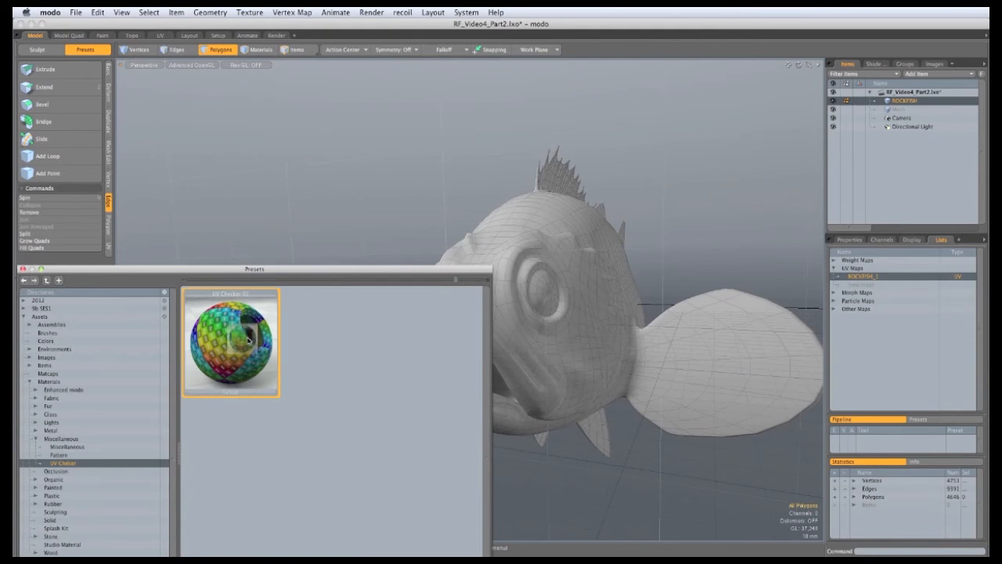
left_click_drag(249, 341, 592, 338)
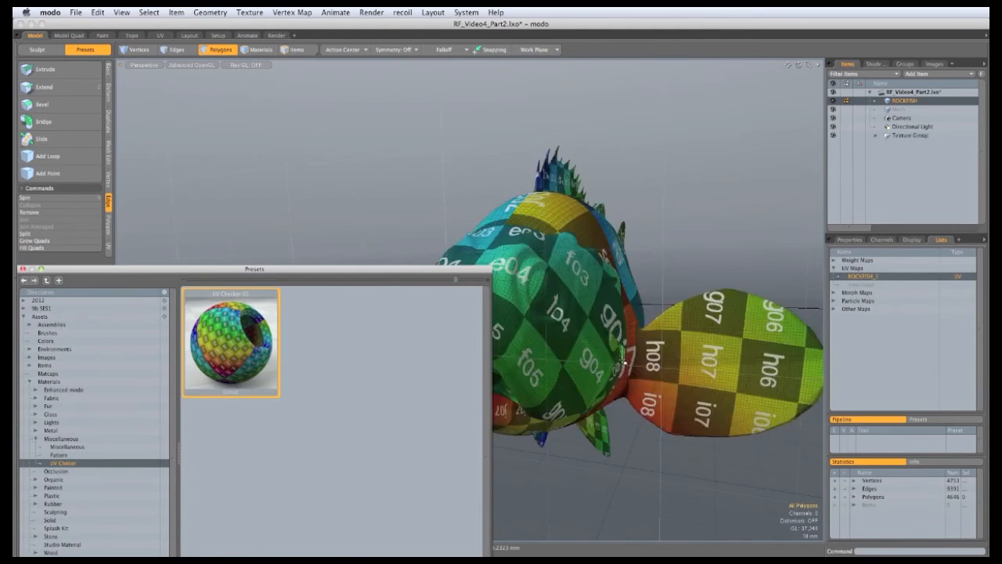
left_click(22, 269)
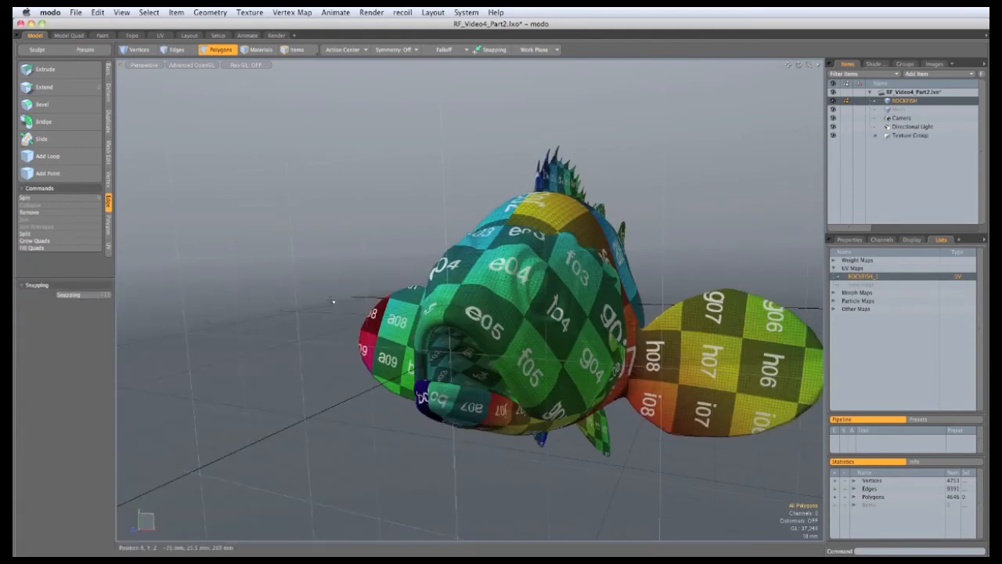
Return to the UV layout and pack the UVs with Pack, Stretch, Orient and Lock Stacked enabled, Auto direction and 20% gaps.
left_click(161, 35)
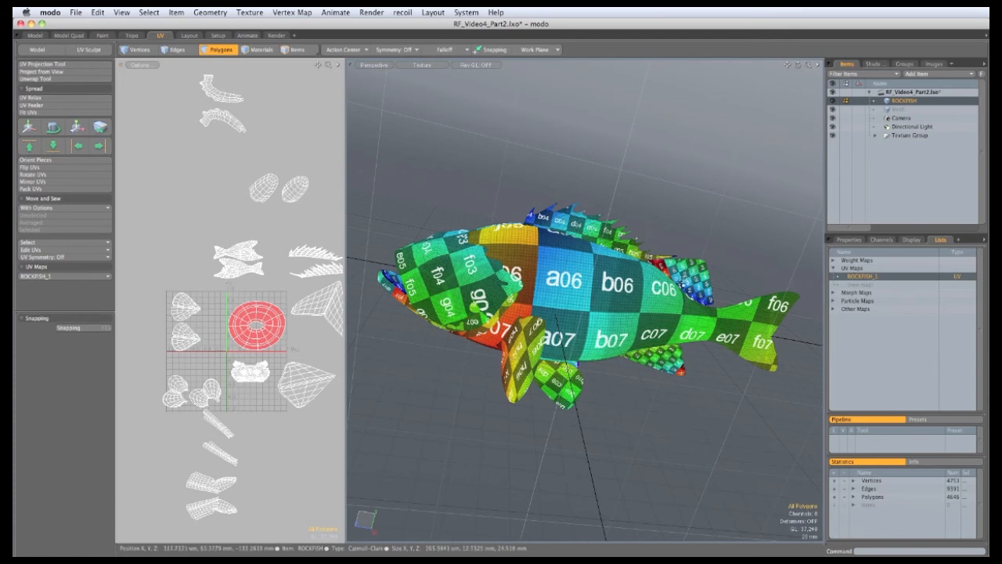
left_click_drag(345, 223, 624, 235)
mouse_move(436, 277)
left_mouse_down("alt+shift")
mouse_move(447, 279)
mouse_move(437, 278)
left_mouse_up("alt+shift")
left_click_drag(437, 279, 439, 290, "ctrl+alt")
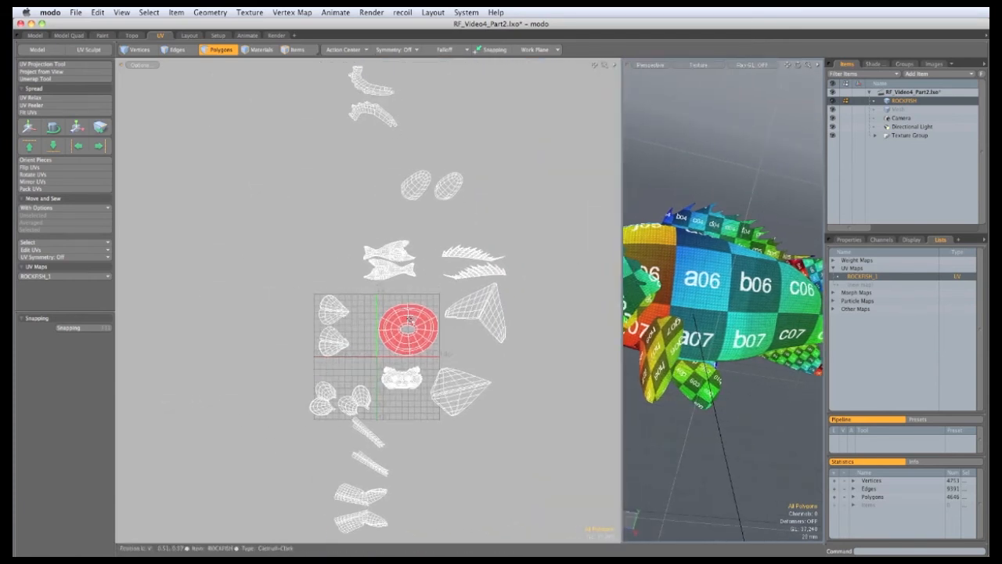
left_click(47, 188)
left_click_drag(203, 120, 219, 126)
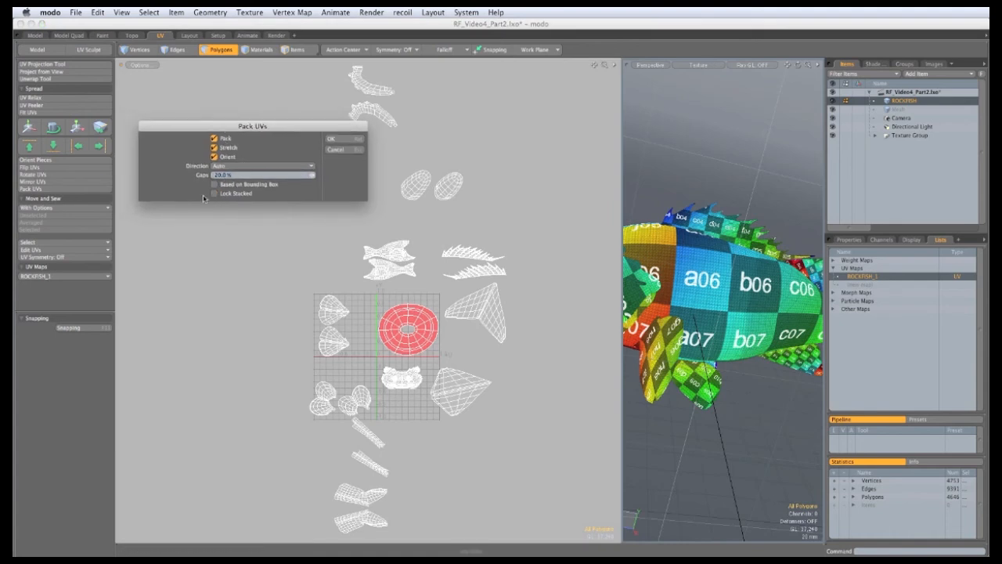
left_click(214, 193)
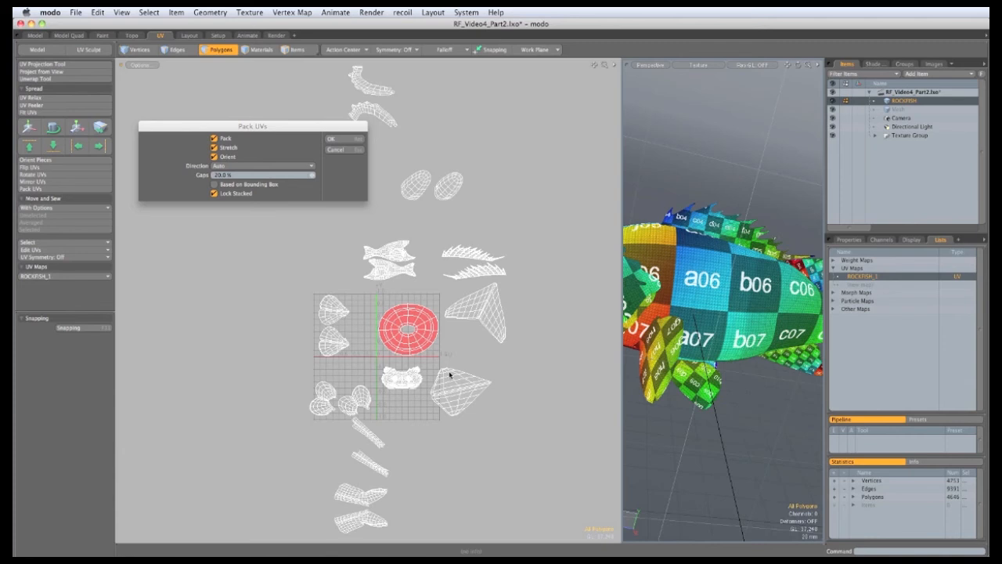
left_click(337, 137)
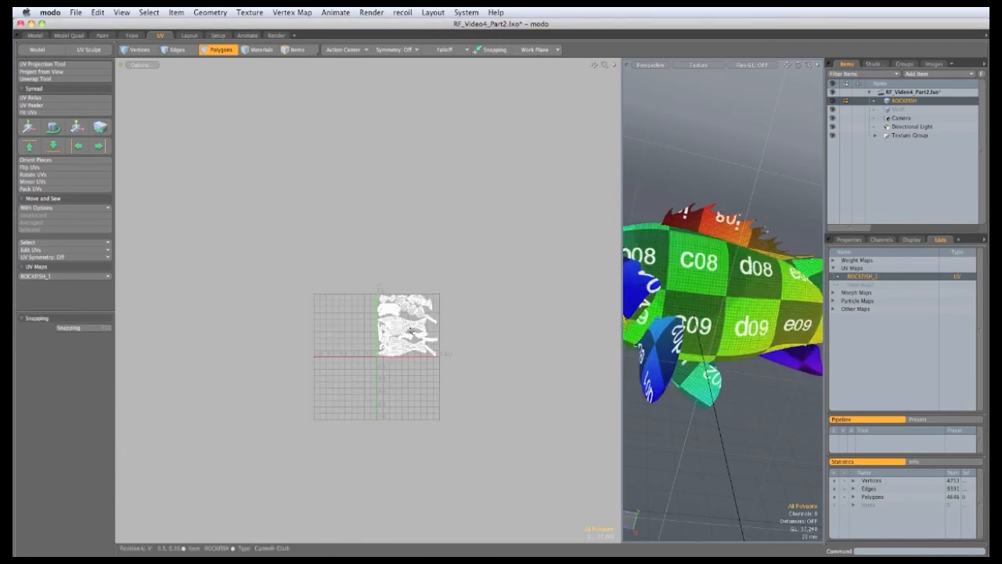
Examine the packed UV layout and the checker texture along the seams of the head, gill area and dorsal fin.
left_click_drag(419, 326, 390, 303, "ctrl+alt")
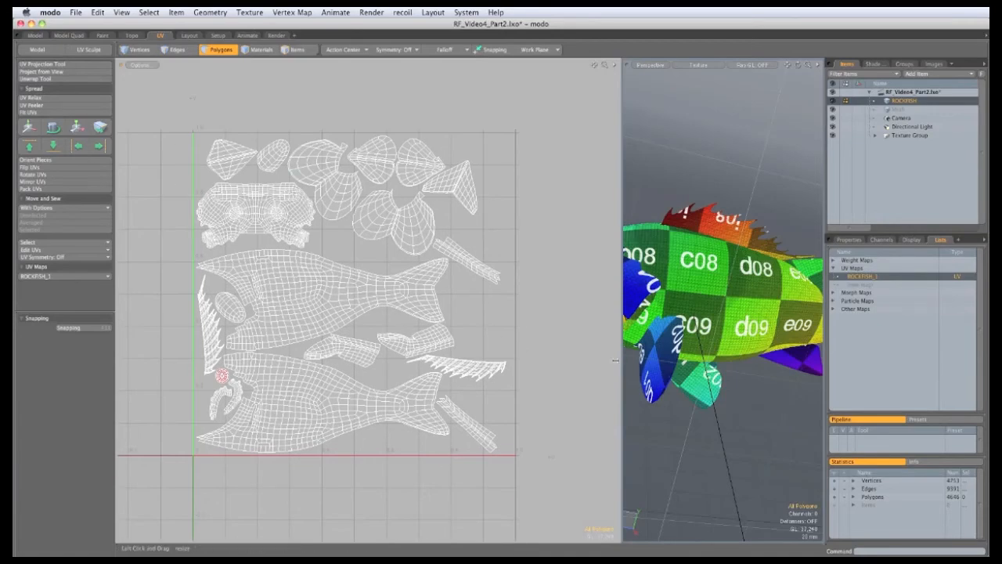
left_click_drag(621, 360, 333, 321)
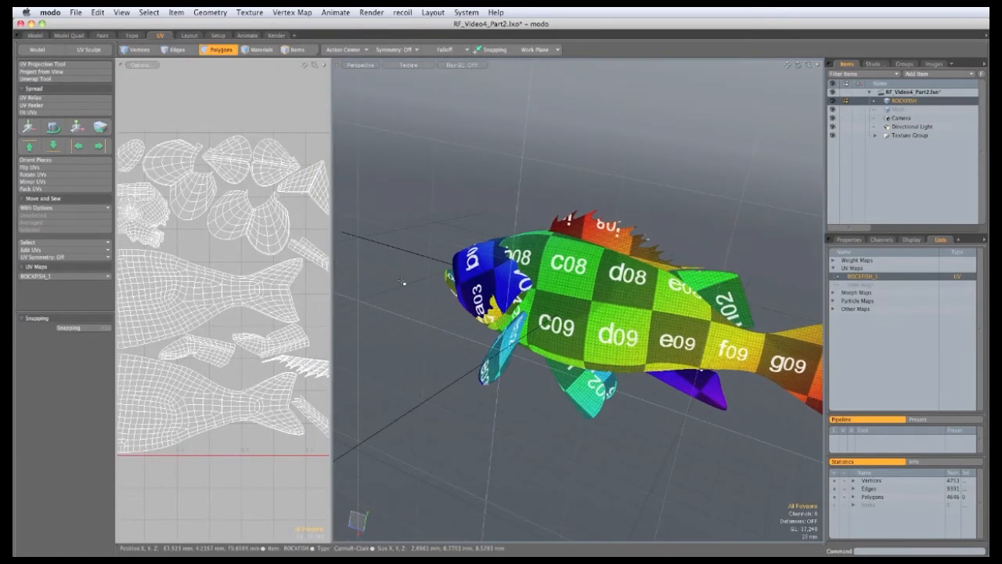
left_click_drag(332, 268, 586, 298)
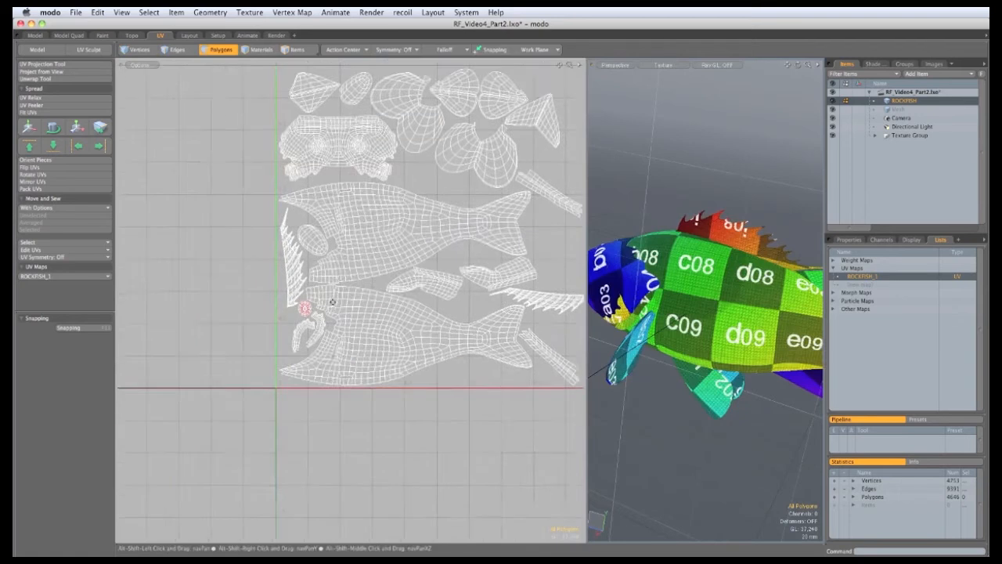
scroll(305, 309, "up", 8)
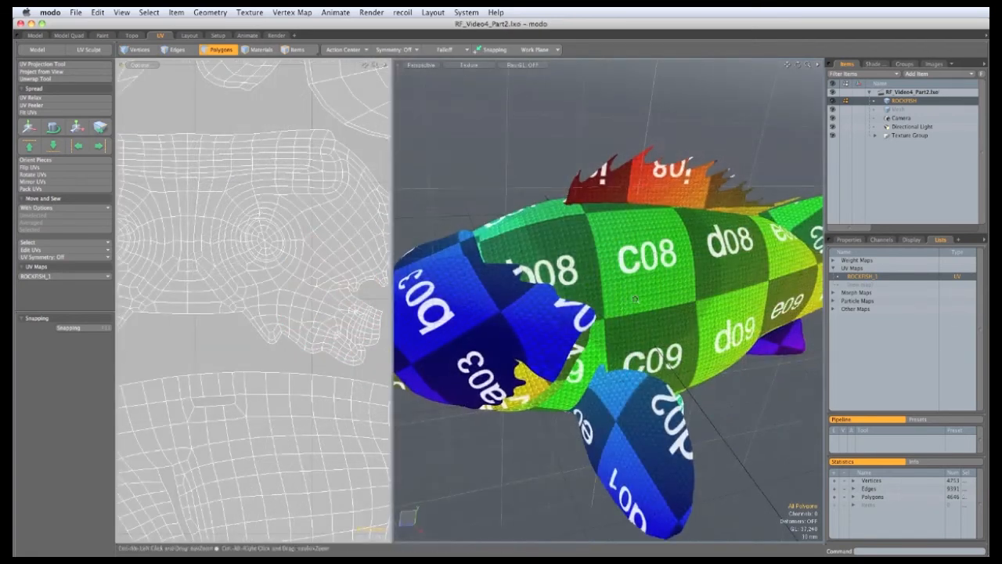
scroll(620, 269, "up", 6)
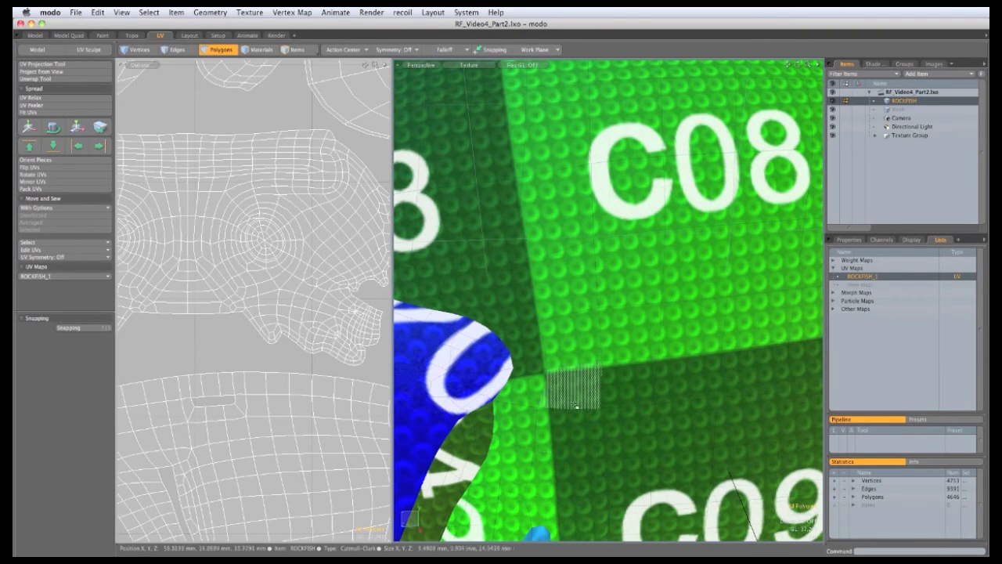
left_click_drag(699, 369, 627, 291, "ctrl+alt")
left_click(640, 325)
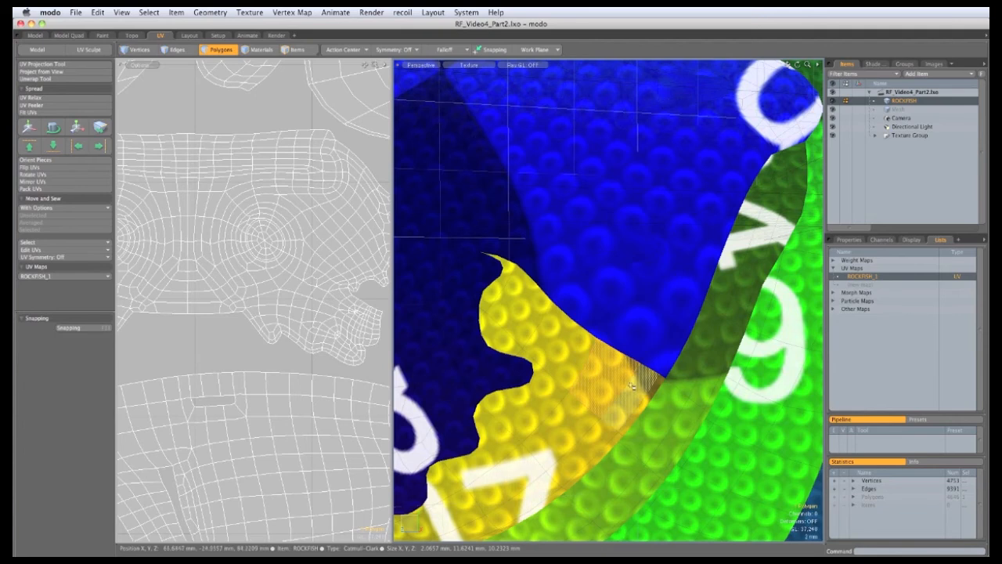
left_click_drag(675, 344, 574, 295, "ctrl+alt")
left_click(549, 163)
left_click_drag(550, 235, 630, 270, "alt")
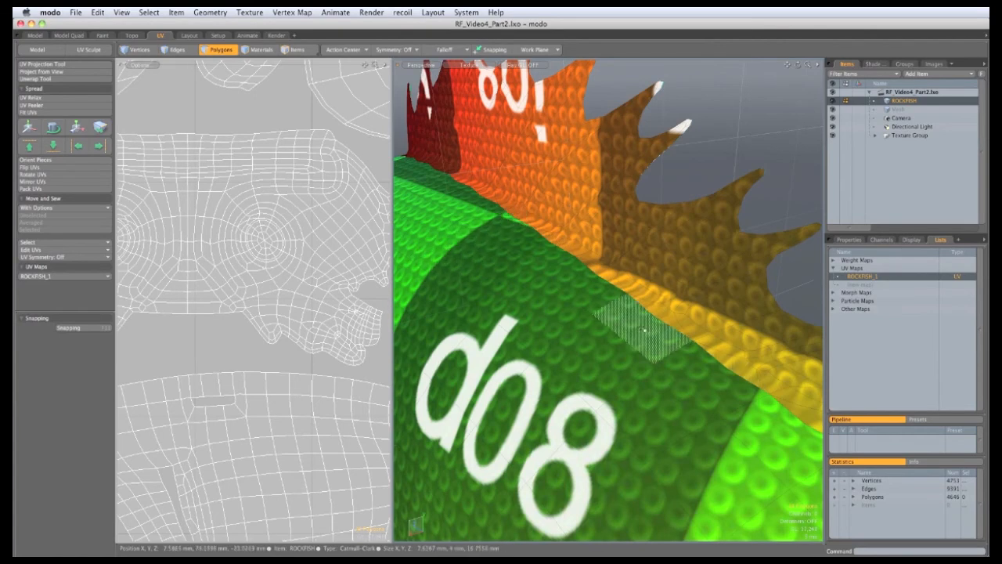
Select the continuous run of upper boundary edges on the dorsal fin's UV piece, where the fin meets the body.
scroll(192, 227, "up", 5)
left_click_drag(193, 227, 149, 229, "ctrl+alt")
left_click_drag(234, 305, 146, 226, "alt+shift")
left_click_drag(227, 384, 290, 360, "ctrl+alt")
key("2")
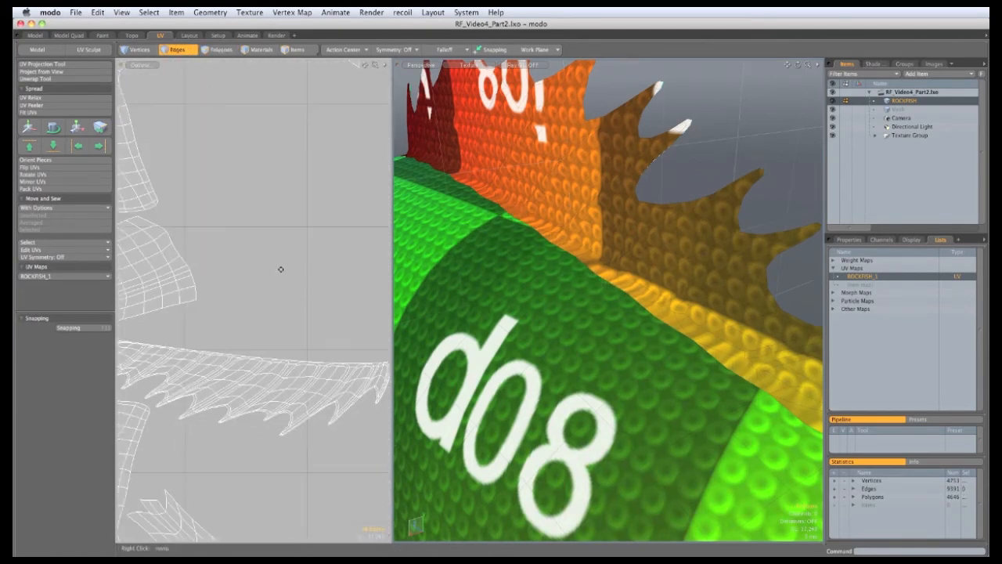
scroll(331, 342, "up", 4)
left_click(363, 344)
left_click(361, 336, "shift")
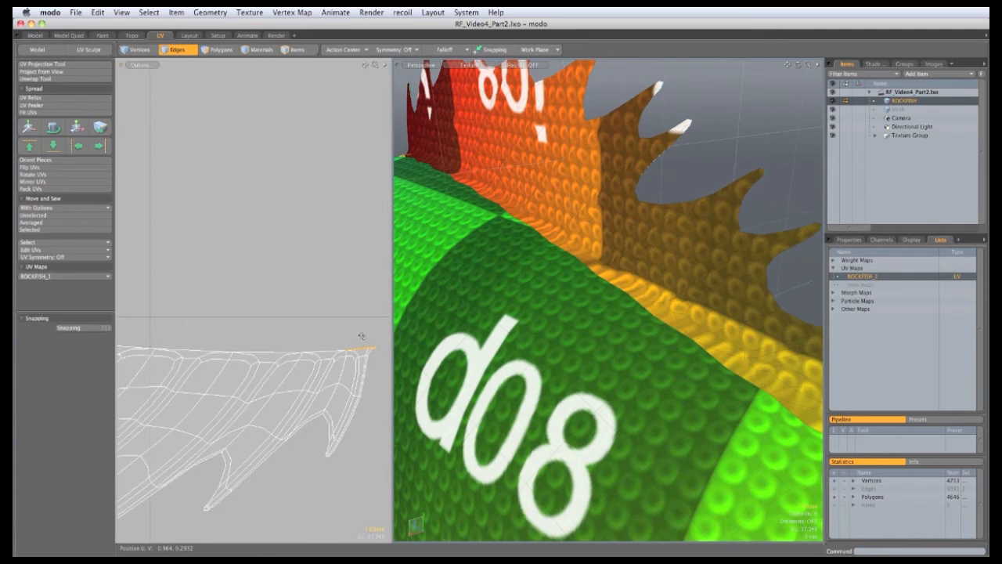
scroll(265, 354, "up", 3)
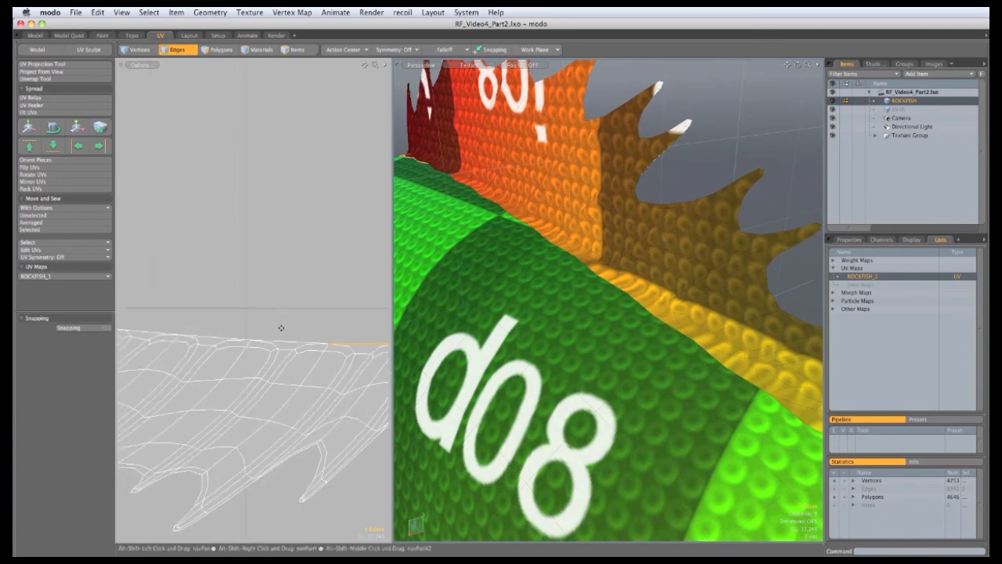
scroll(310, 335, "up", 3)
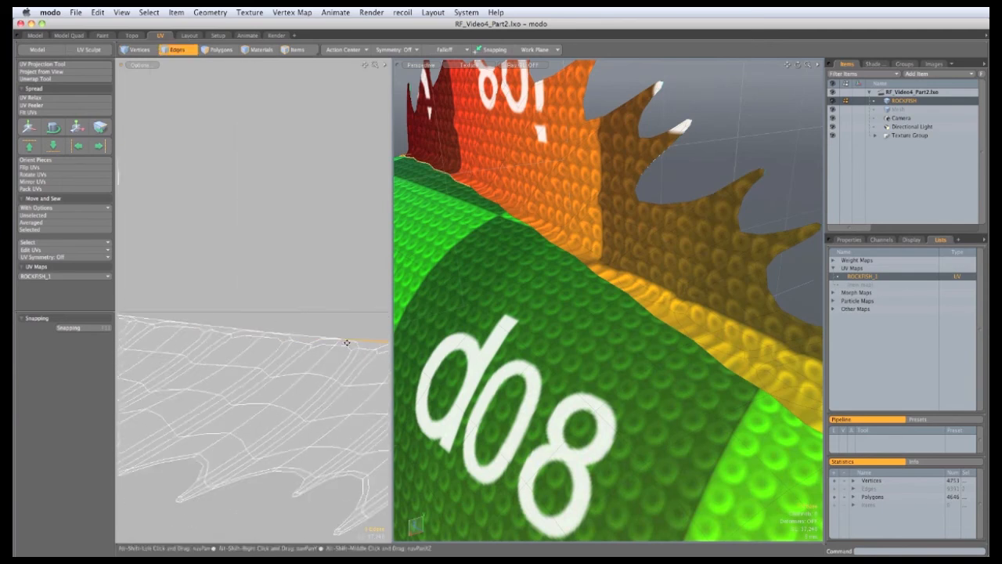
scroll(235, 331, "down", 3)
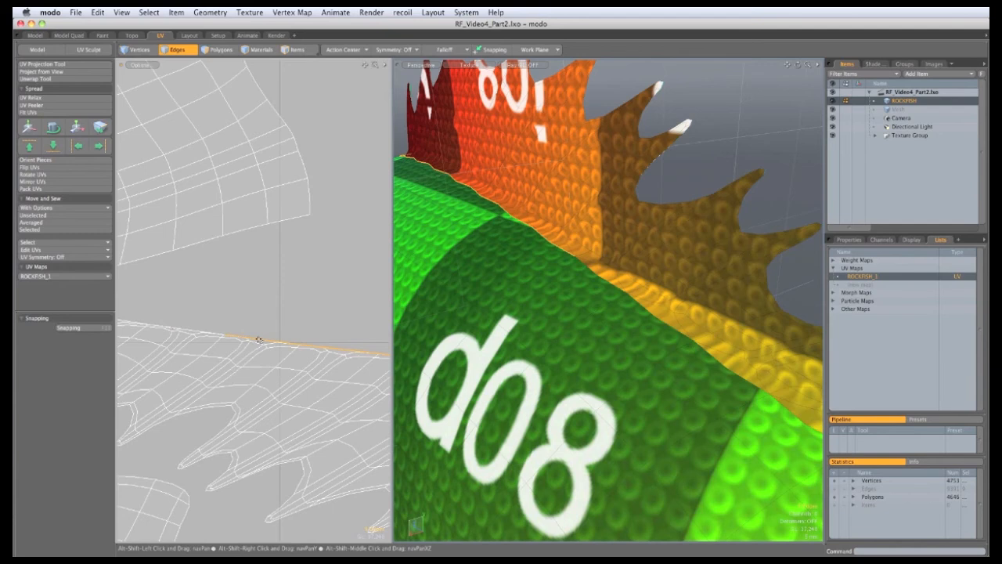
scroll(259, 339, "up", 3)
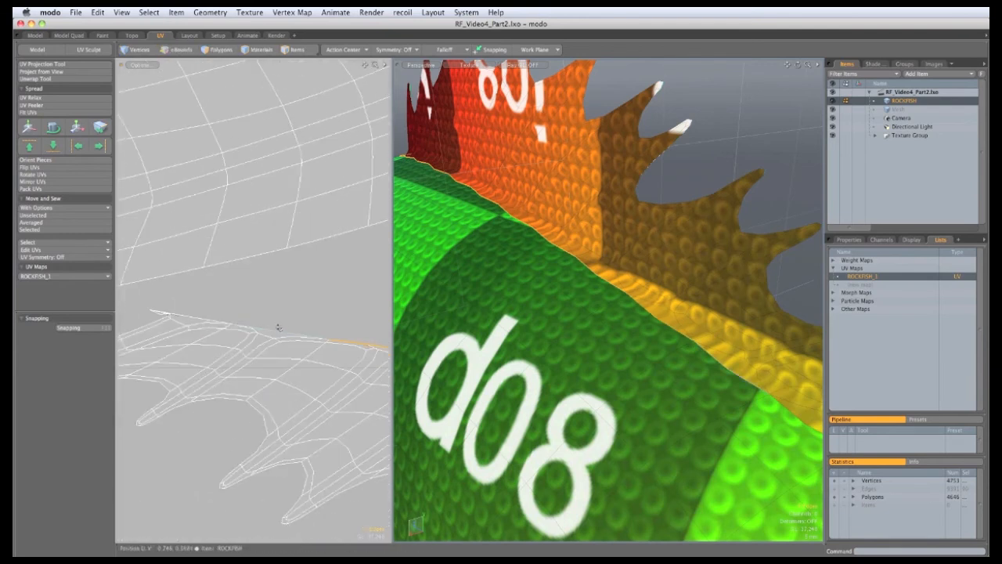
left_click_drag(278, 328, 159, 309, "shift")
Widen the UV view and move the selected fin base edges slightly upward to even out the stretched texture.
scroll(327, 294, "down", 3)
scroll(308, 346, "up", 2)
left_click_drag(391, 322, 521, 325)
key("w")
scroll(324, 350, "up", 3)
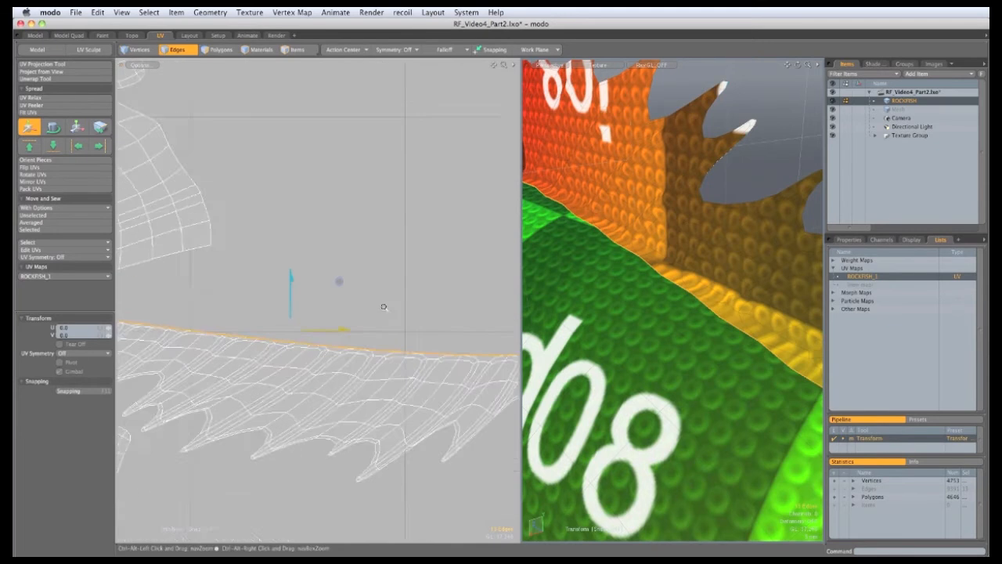
left_click_drag(303, 348, 326, 313)
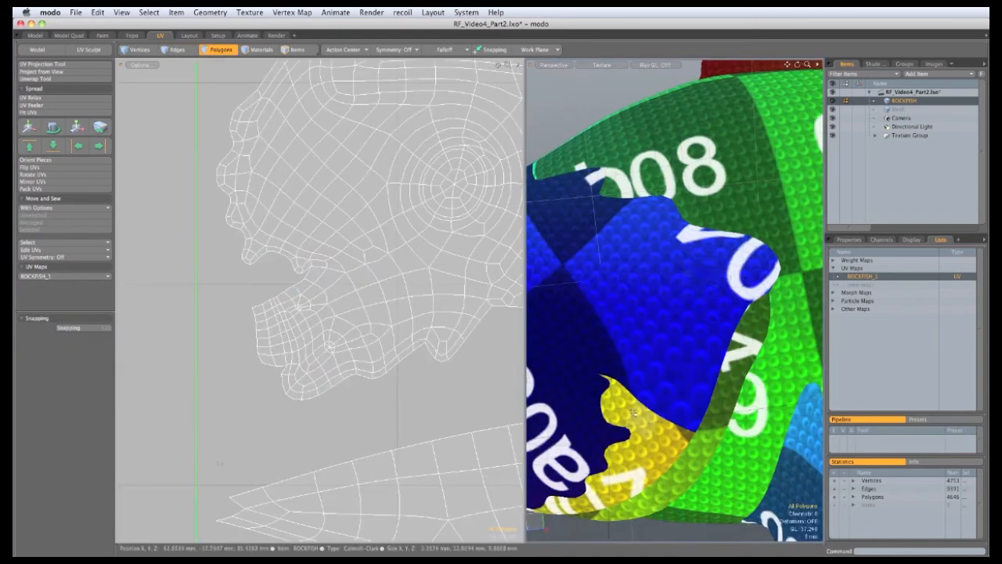
Lasso-select the polygons of the protruding lower flap on the head's UV piece and turn off Show Selections in the 3D view.
mouse_move(395, 399)
right_mouse_down()
mouse_move(357, 412)
mouse_move(202, 295)
mouse_move(283, 278)
right_mouse_up()
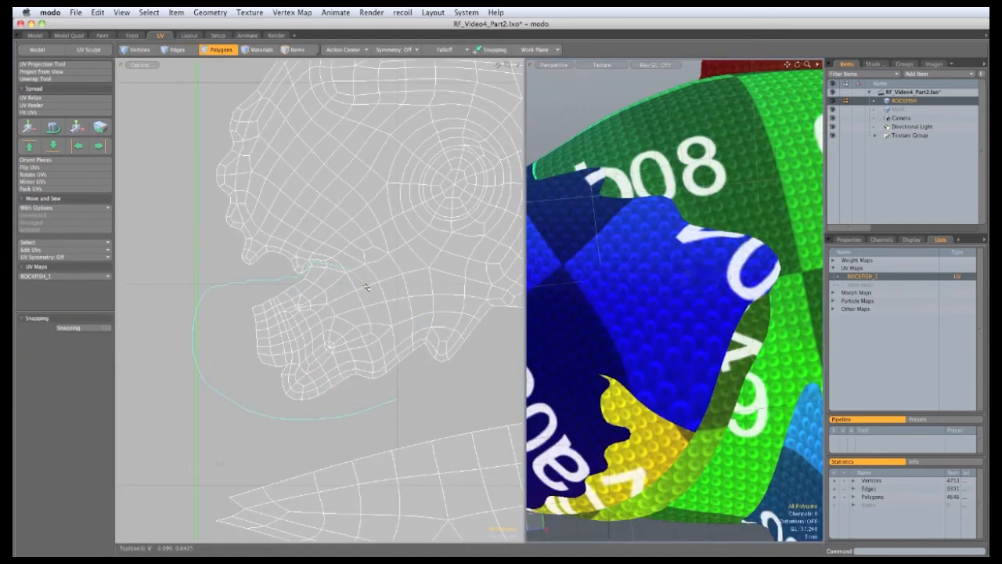
right_click_drag(413, 392, 407, 399)
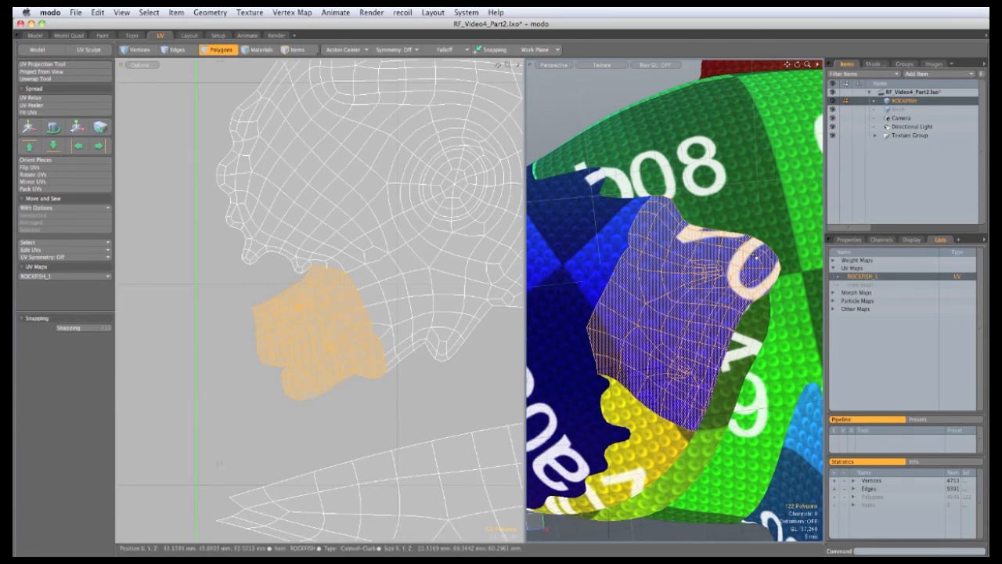
key("o")
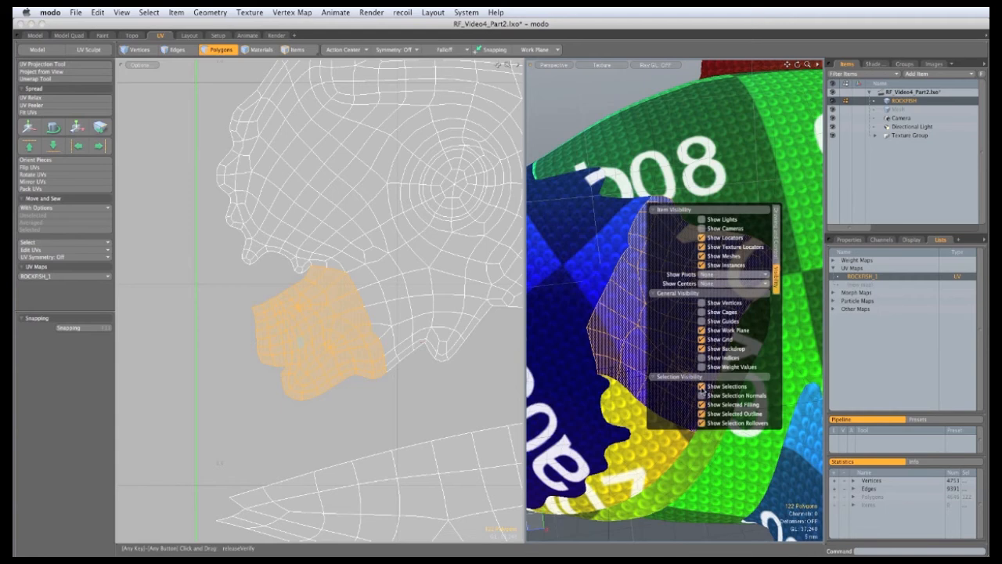
left_click(702, 386)
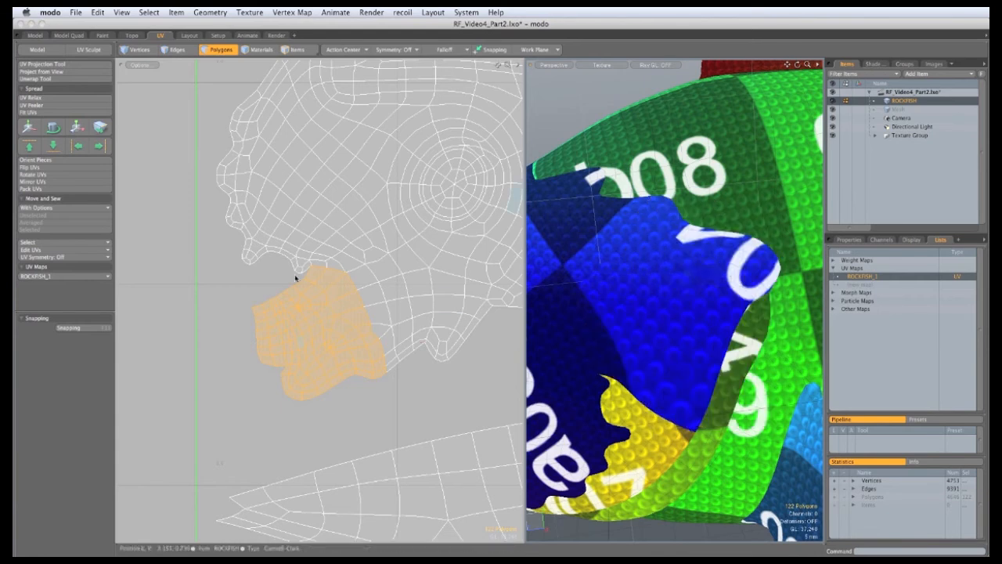
Move the selected flap down and away from the head piece with Tear Off enabled, by about -0.019 U and -0.0155 V.
key("w")
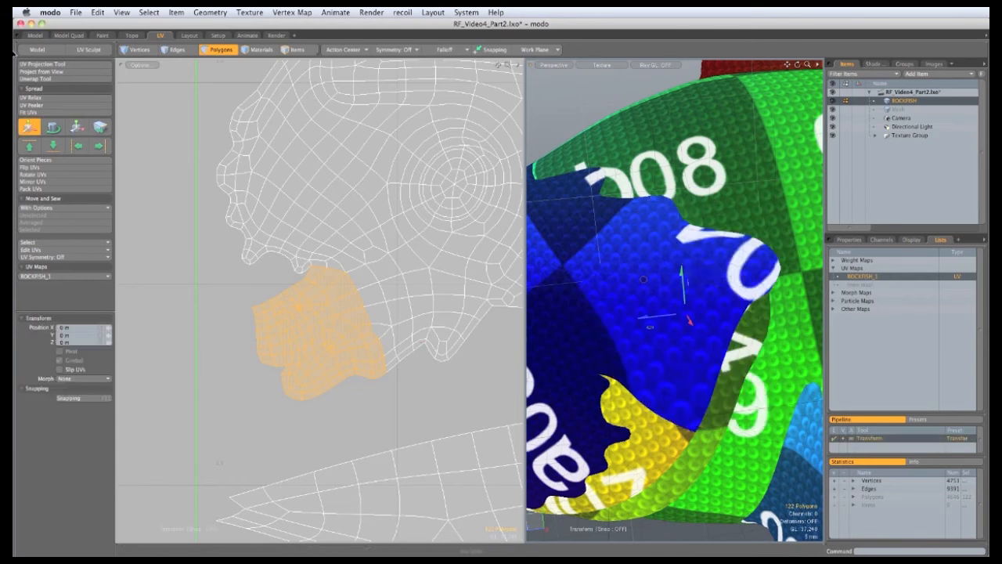
left_click(256, 288)
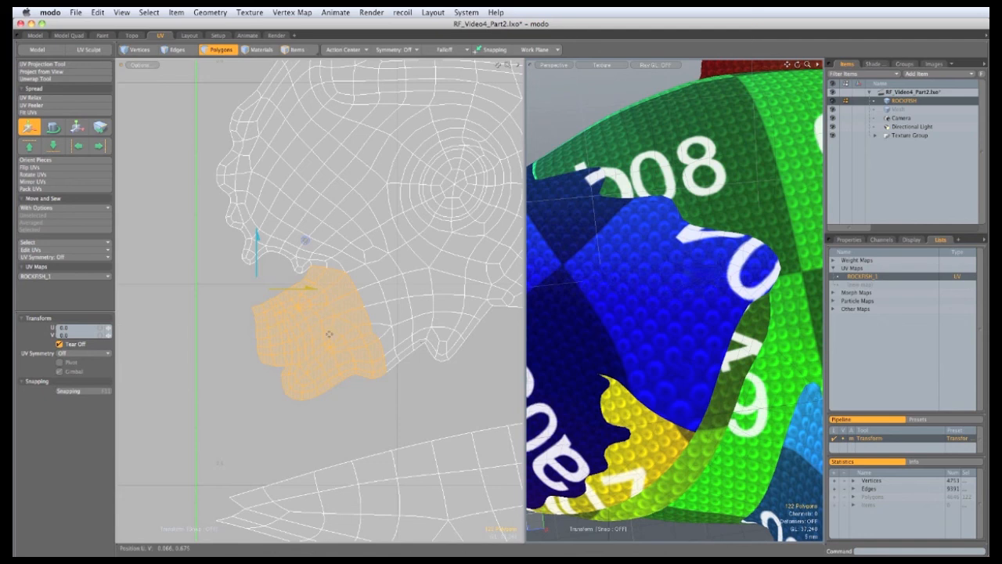
left_click_drag(328, 332, 316, 355)
scroll(291, 362, "up", 2)
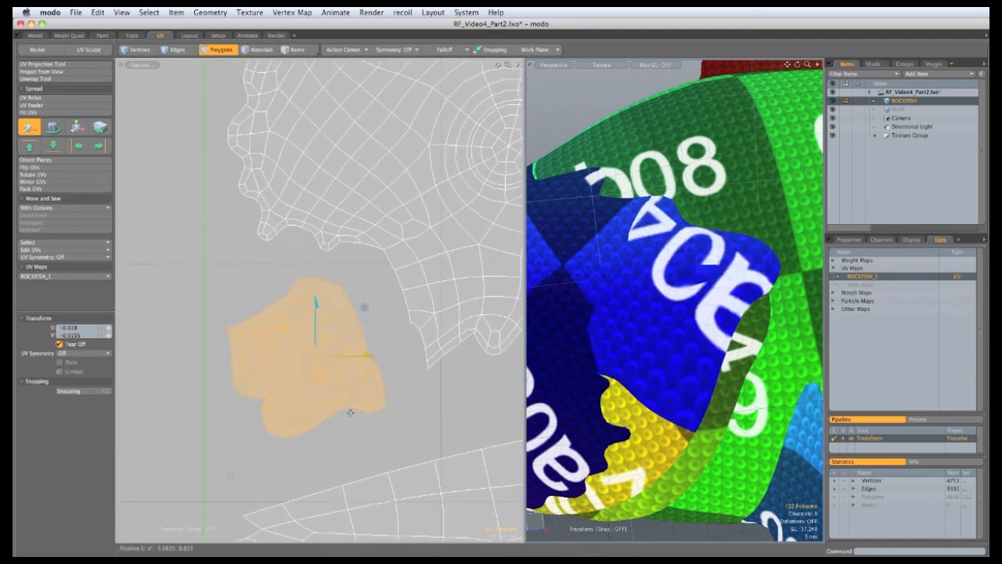
key("space")
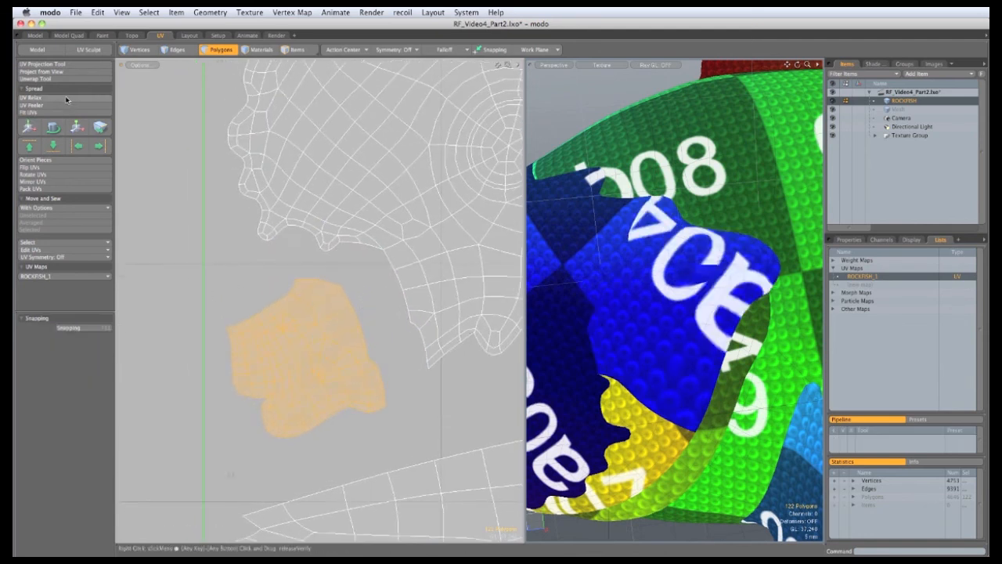
Relax the detached flap's UVs in Unwrap mode and scale the piece up uniformly to match the surrounding checker size.
left_click(67, 98)
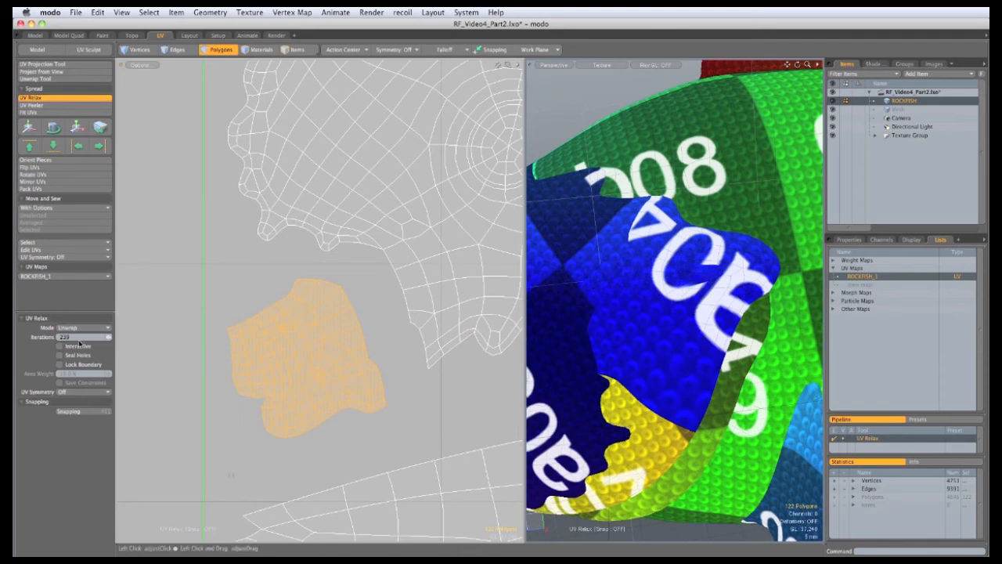
left_click_drag(322, 347, 330, 354)
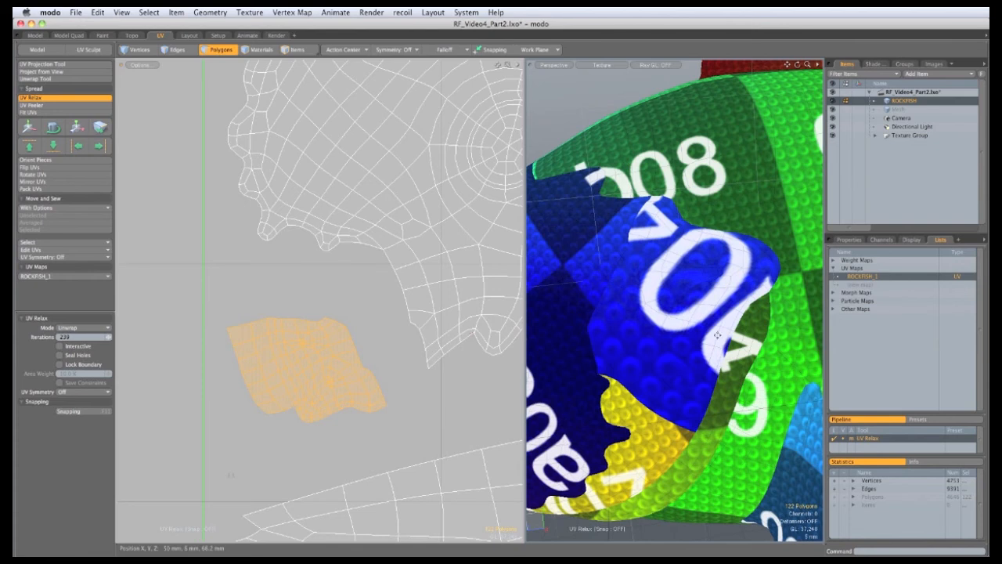
key("y")
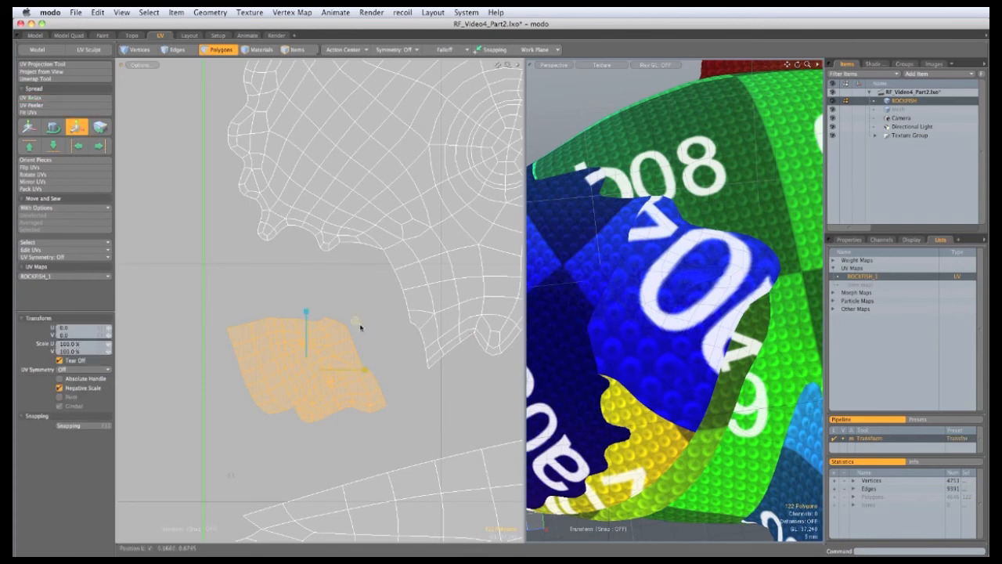
left_click_drag(354, 320, 423, 290)
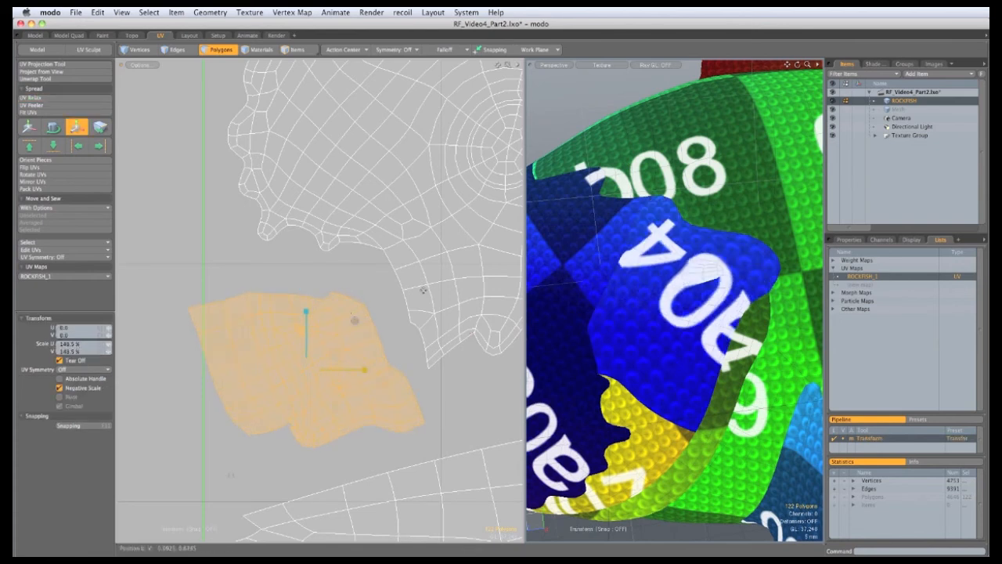
left_click_drag(355, 320, 368, 317)
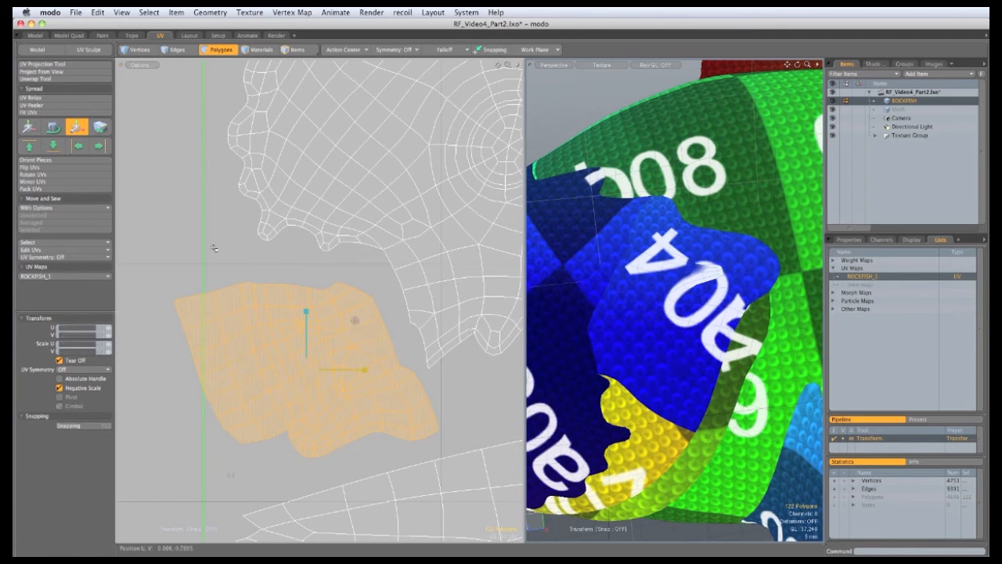
key("q")
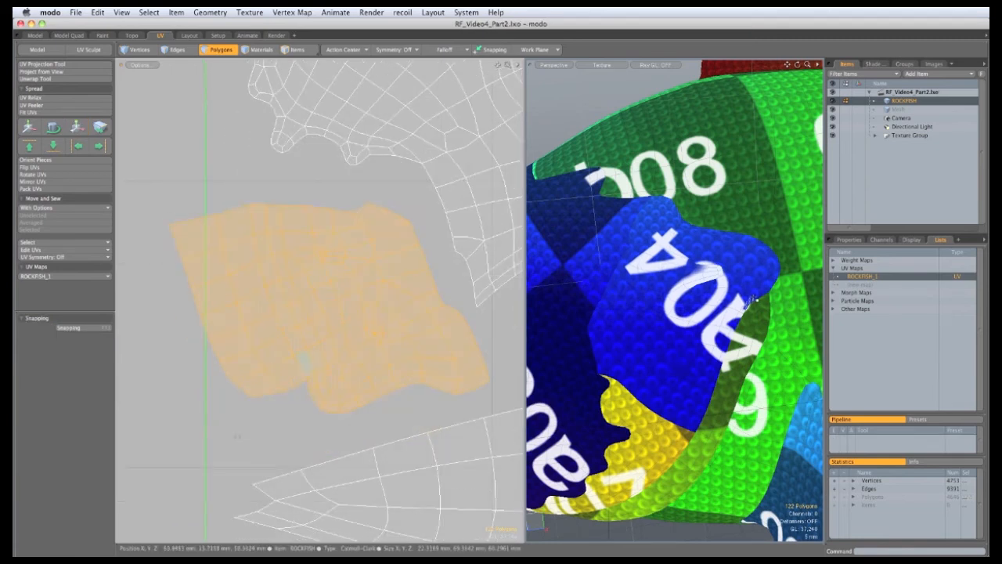
Reselect the whole detached flap and place a linear falloff from its interior out to its lower-right corner.
left_click(742, 256)
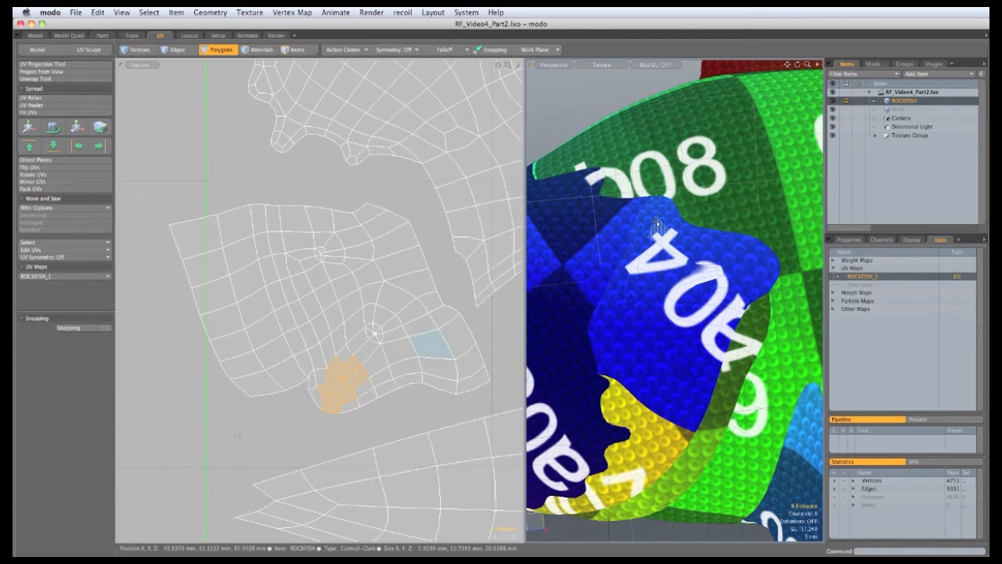
double_click(310, 300)
left_click(458, 50)
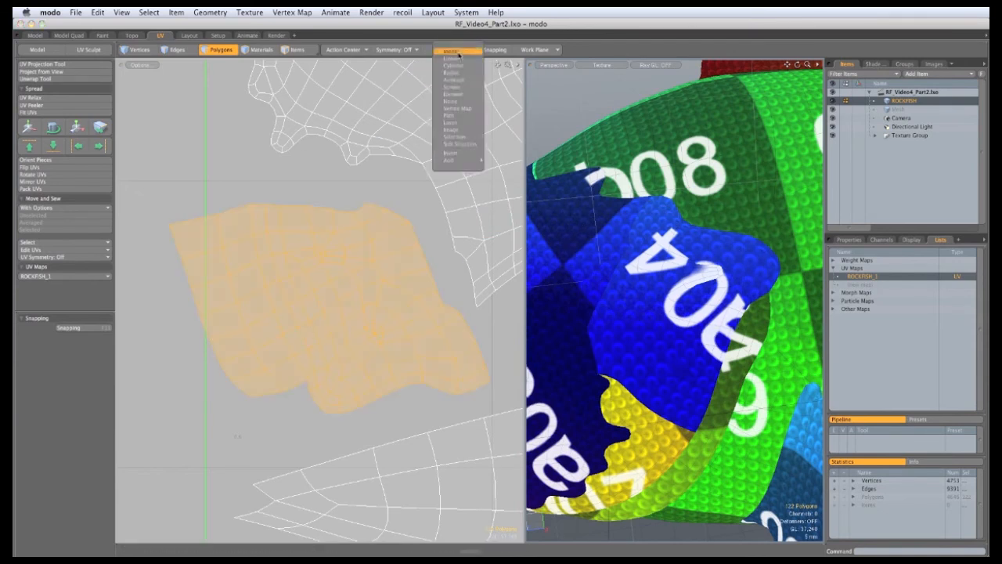
left_click(457, 58)
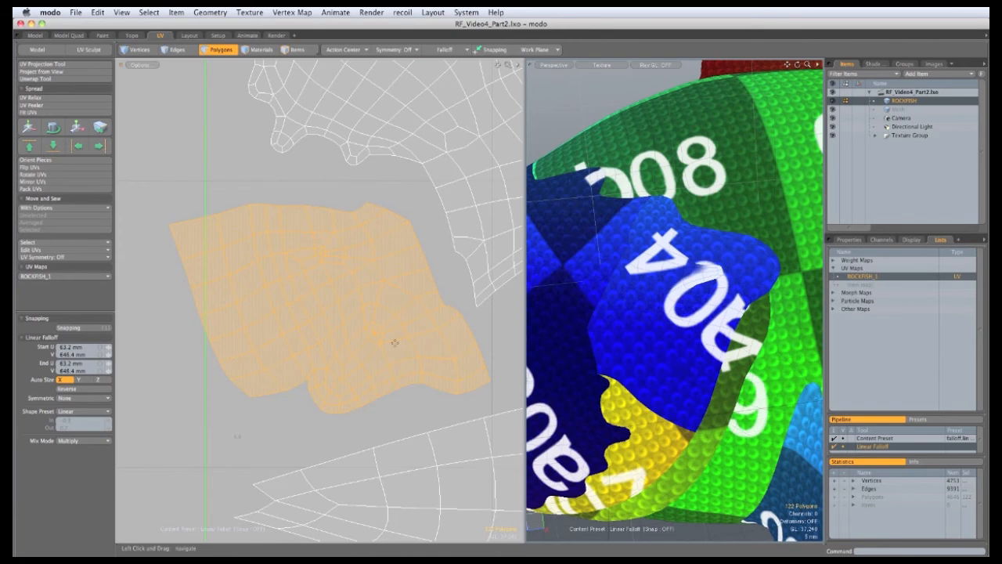
left_click_drag(395, 343, 389, 335)
left_click_drag(470, 370, 493, 381)
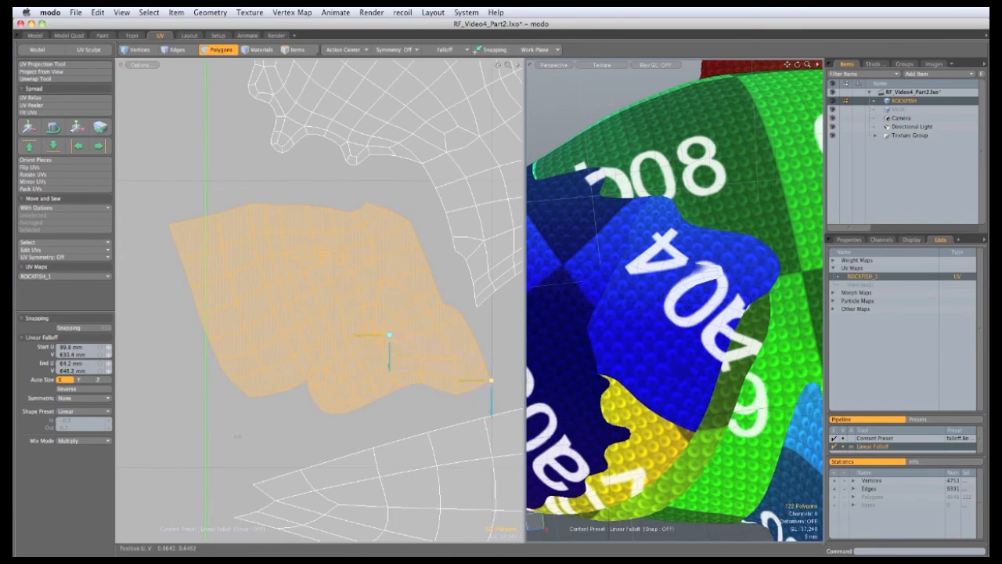
Scale the flap's lower-right corner down to about 74.5% in U and V through the linear falloff.
key("r")
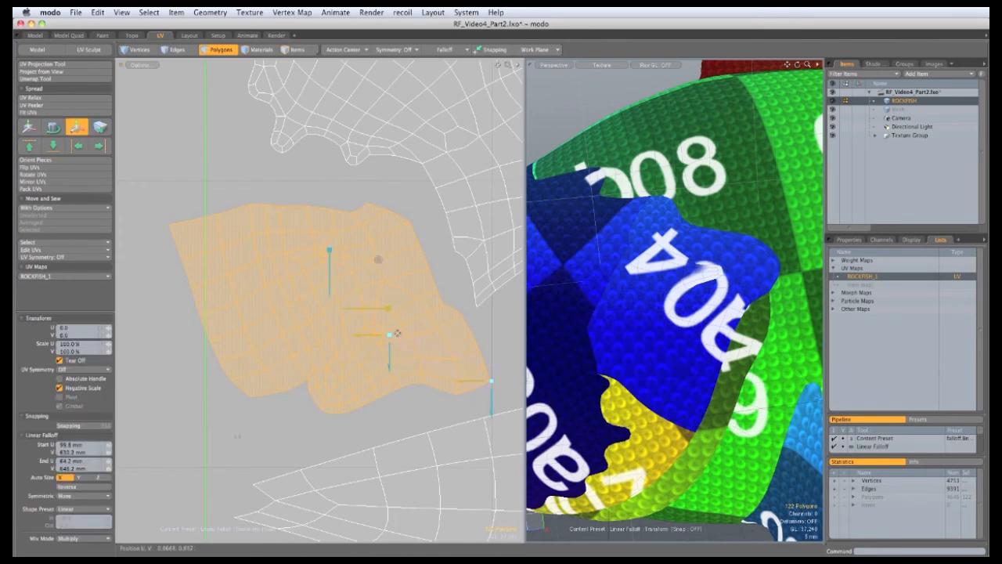
left_click(399, 335)
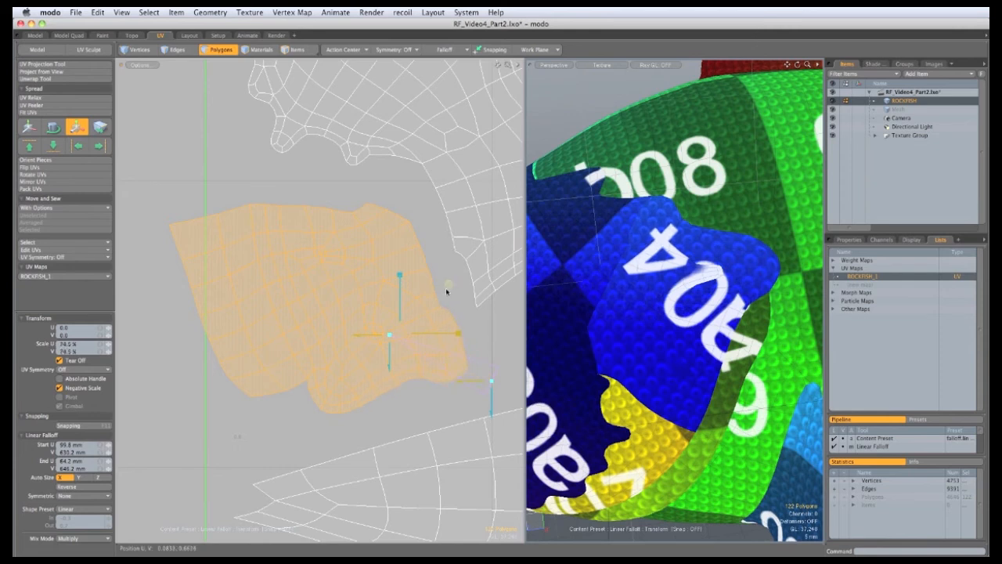
key("space")
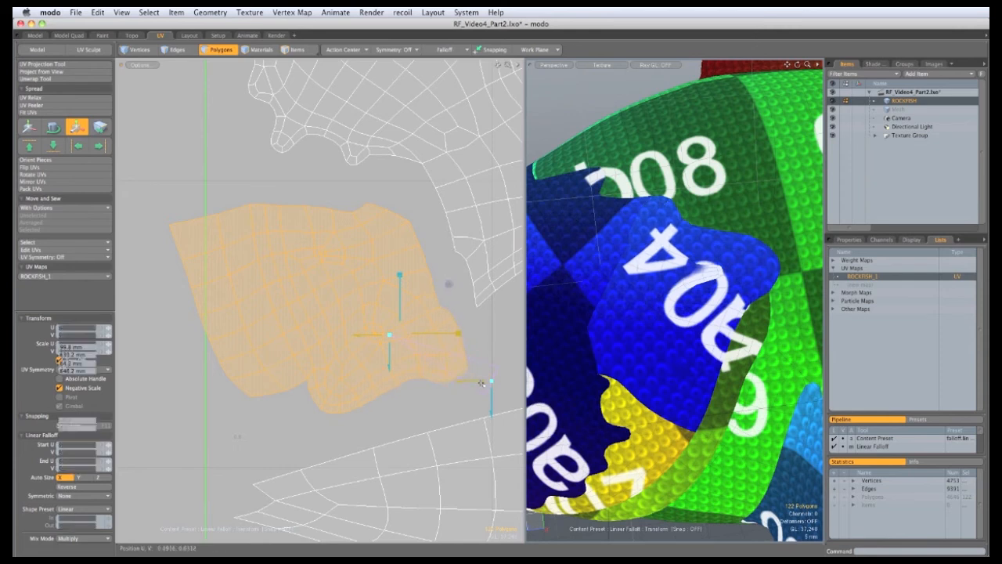
Reposition the linear falloff to run between the flap's interior and the lobe on its lower edge.
left_click_drag(491, 382, 329, 420)
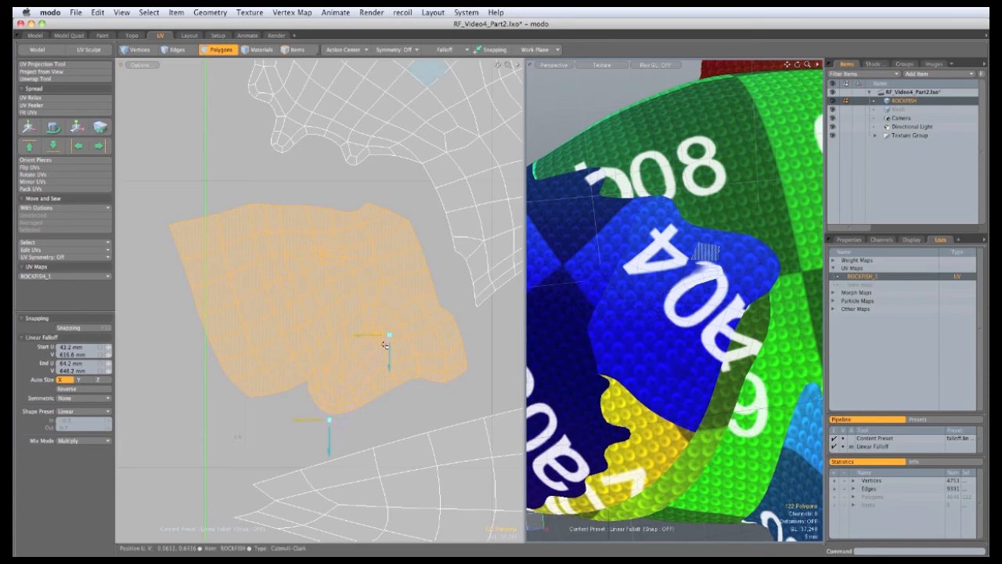
mouse_move(389, 336)
left_mouse_down()
mouse_move(359, 341)
mouse_move(371, 334)
left_mouse_up()
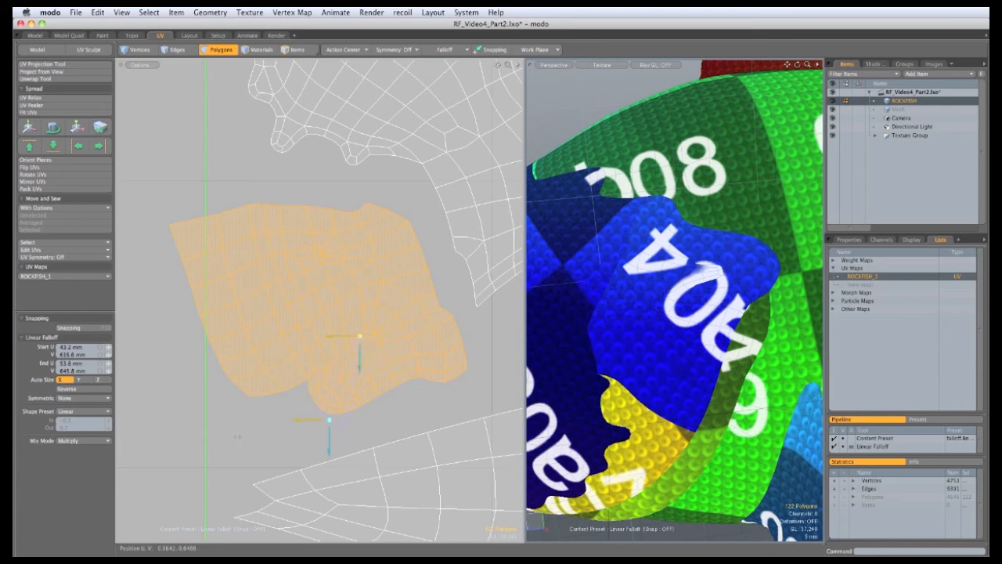
Bend the selected UV piece with a linear-falloff transform so its lower part shifts, then clear the tool and falloff.
key("y")
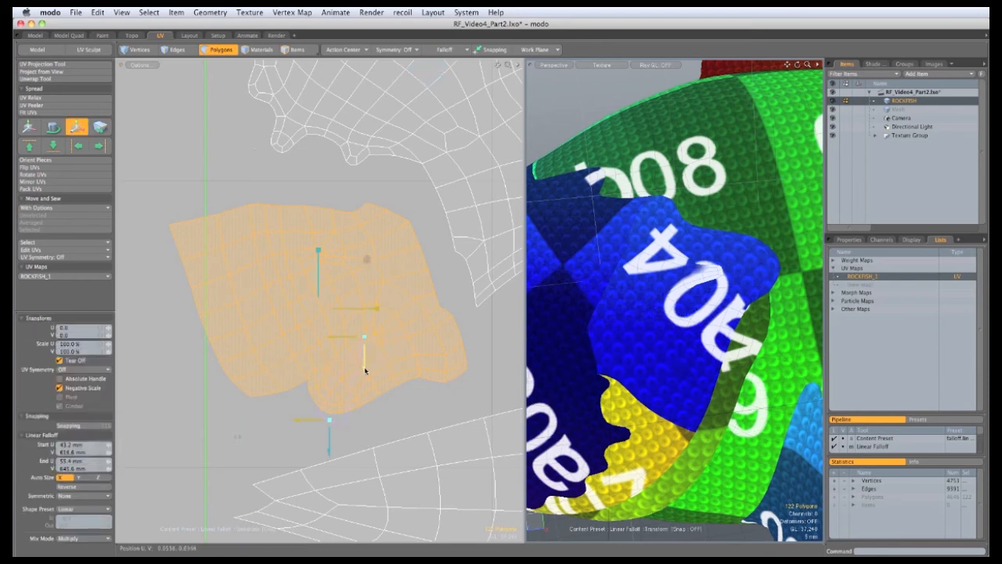
left_click(357, 347)
left_click_drag(406, 298, 415, 292)
key("Escape")
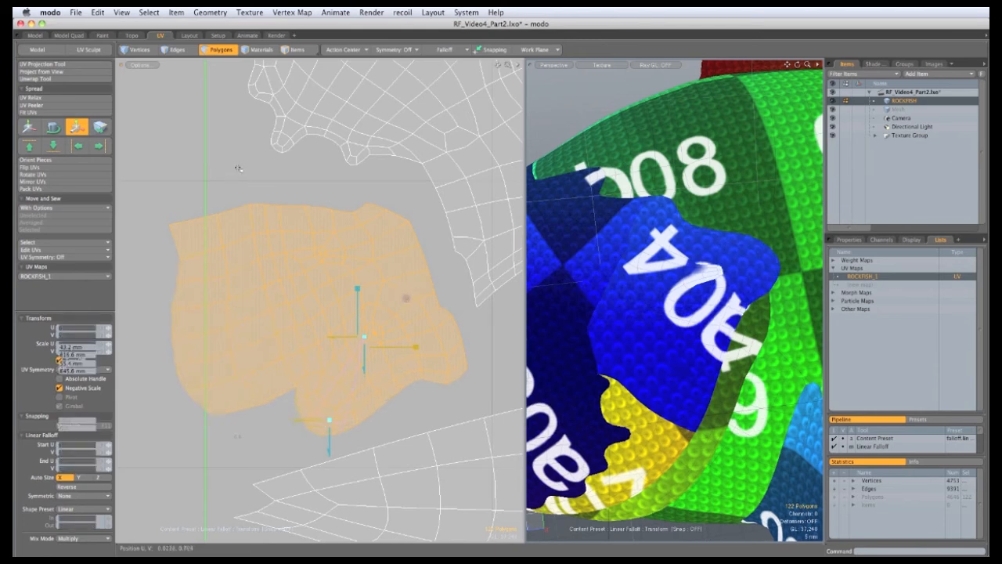
key("Escape")
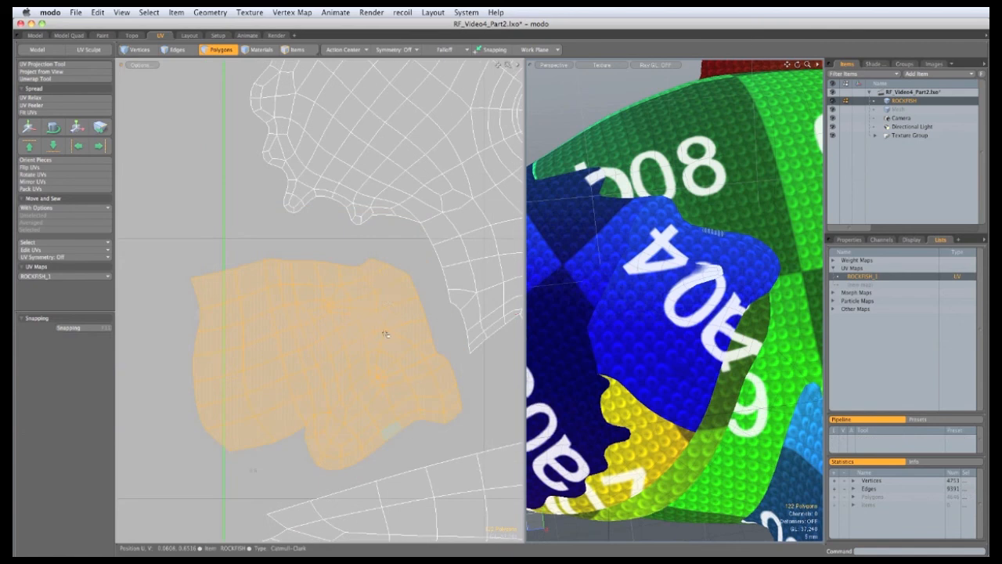
Move and rotate the selected UV piece up against the matching scalloped border of the head piece, closing most of the gap.
key("w")
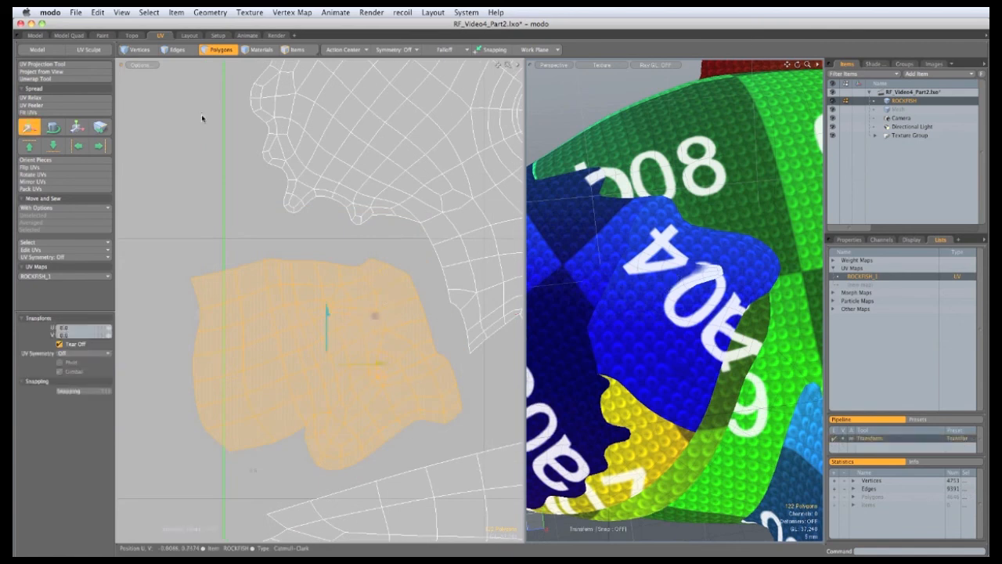
left_click_drag(378, 419, 390, 391)
left_click_drag(438, 341, 435, 324)
key("e")
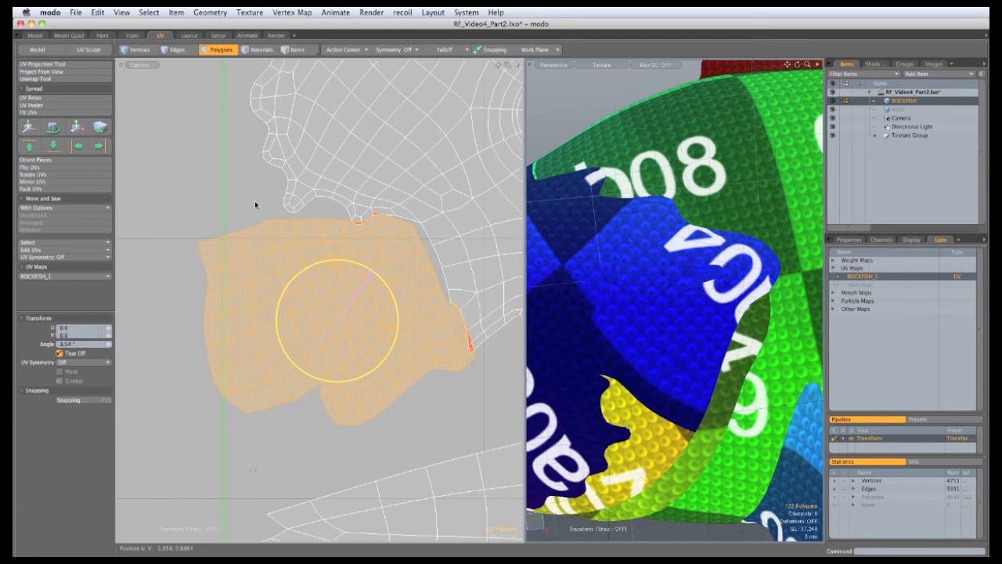
left_click_drag(254, 201, 254, 202)
key("w")
left_click_drag(344, 345, 345, 350)
key("q")
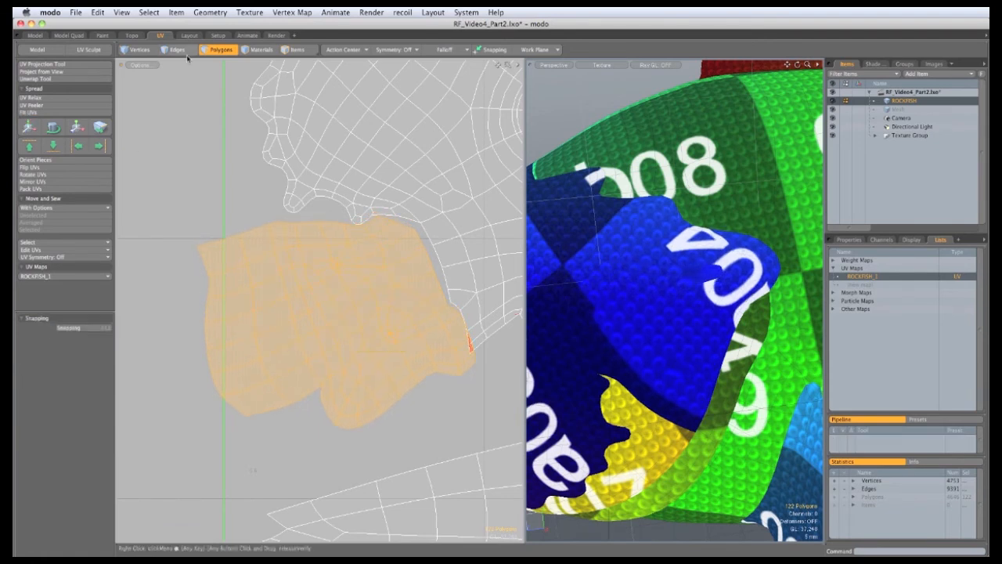
Select the seam edges facing the head piece, down to the small overlap at the end, and sew them using Averaged.
left_click(181, 52)
left_click_drag(397, 221, 431, 234, "ctrl+alt")
left_click(381, 217)
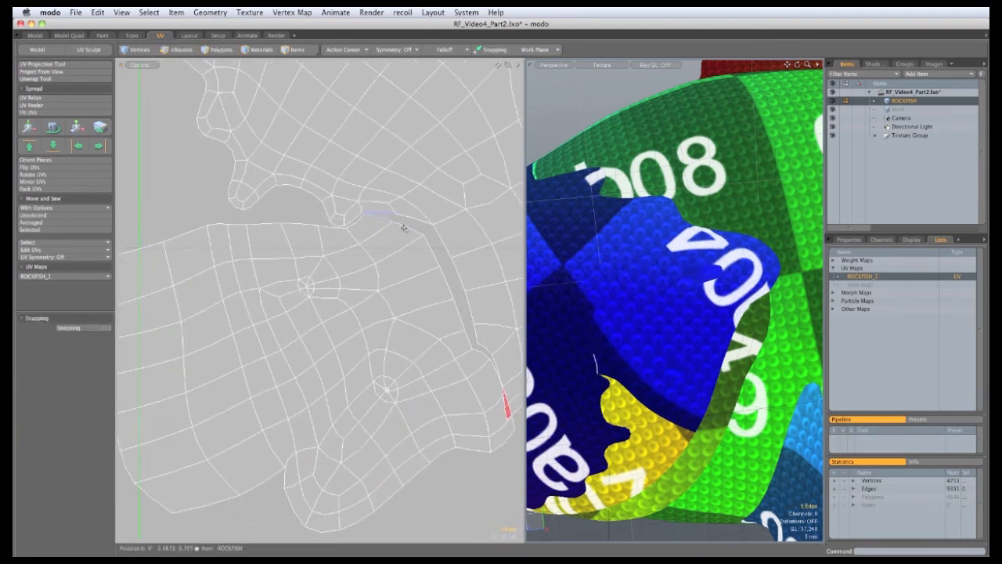
left_click(412, 230, "shift")
left_click(440, 265, "shift")
left_click(446, 282, "shift")
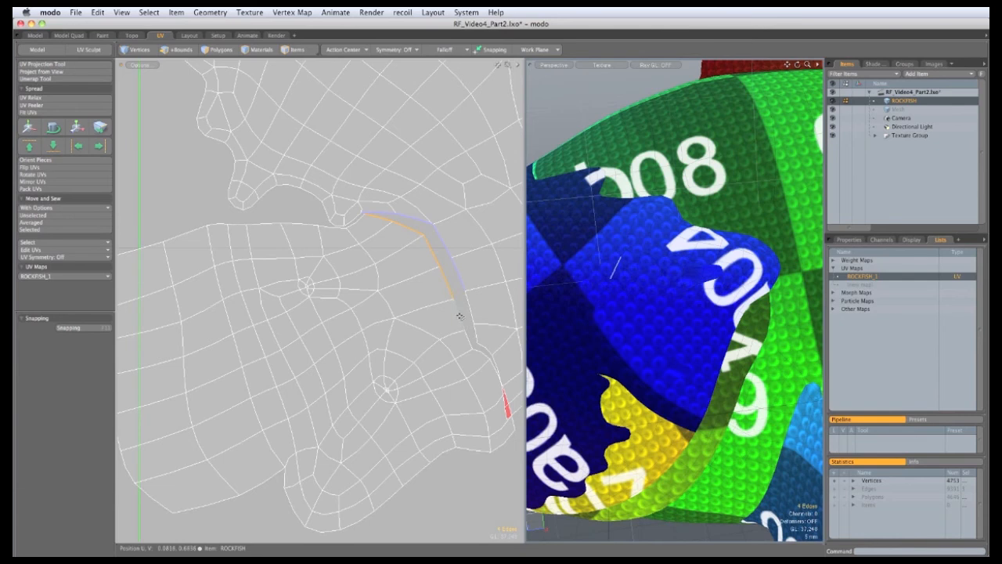
left_click(469, 339, "shift")
left_click(482, 355, "shift")
left_click(503, 400, "shift")
left_click(512, 426, "shift")
left_click_drag(508, 403, 146, 195, "ctrl+alt")
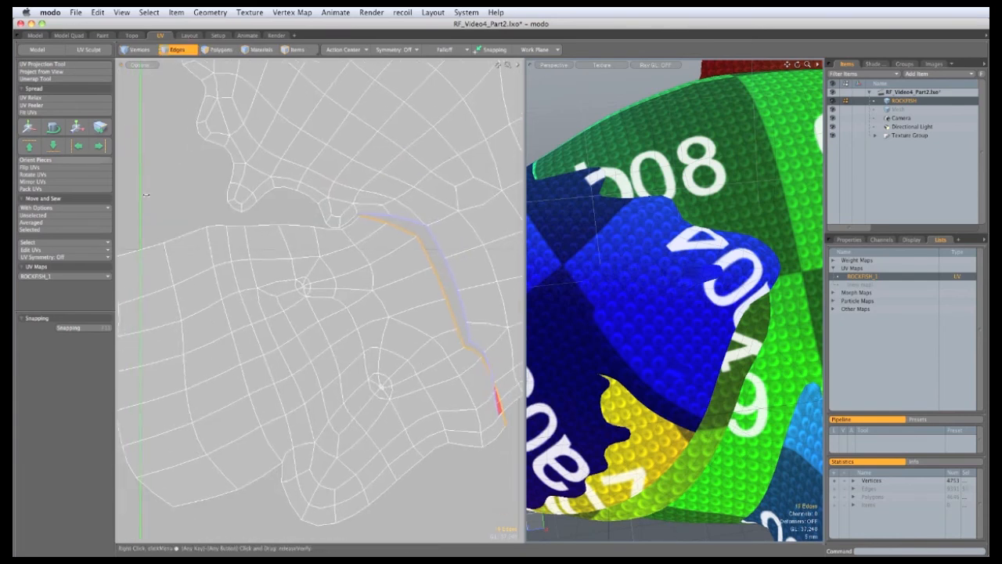
left_click(61, 221)
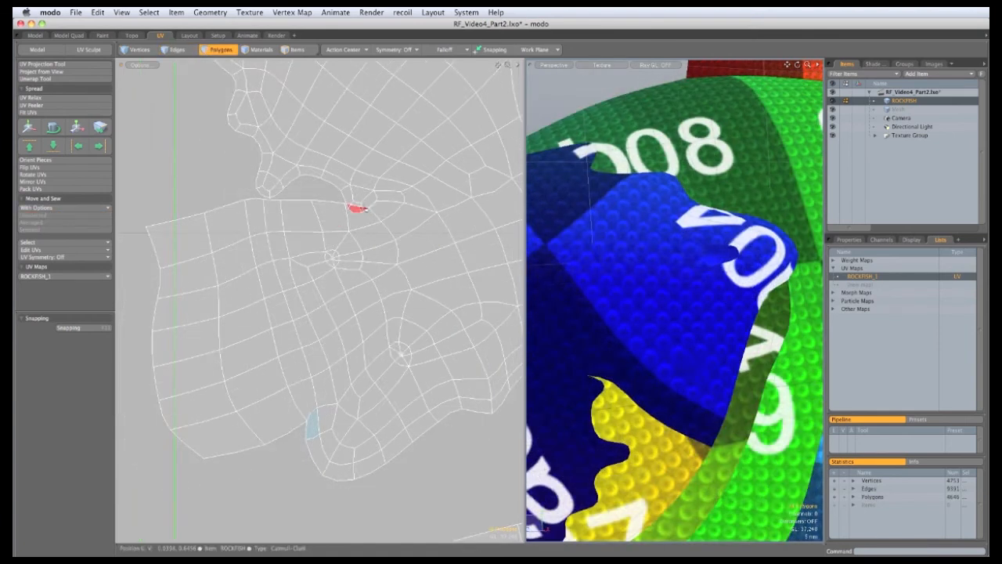
Use Element Move to pull the UV border beside the notch away from the scalloped edge, removing the overlap marked in red.
left_click(360, 217)
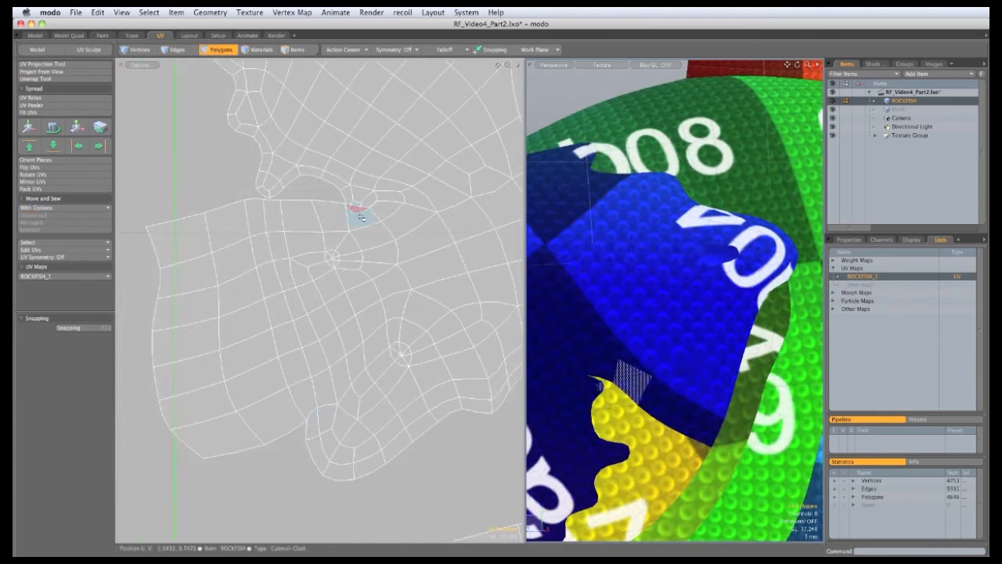
left_click_drag(355, 202, 457, 235, "ctrl+alt")
key("t")
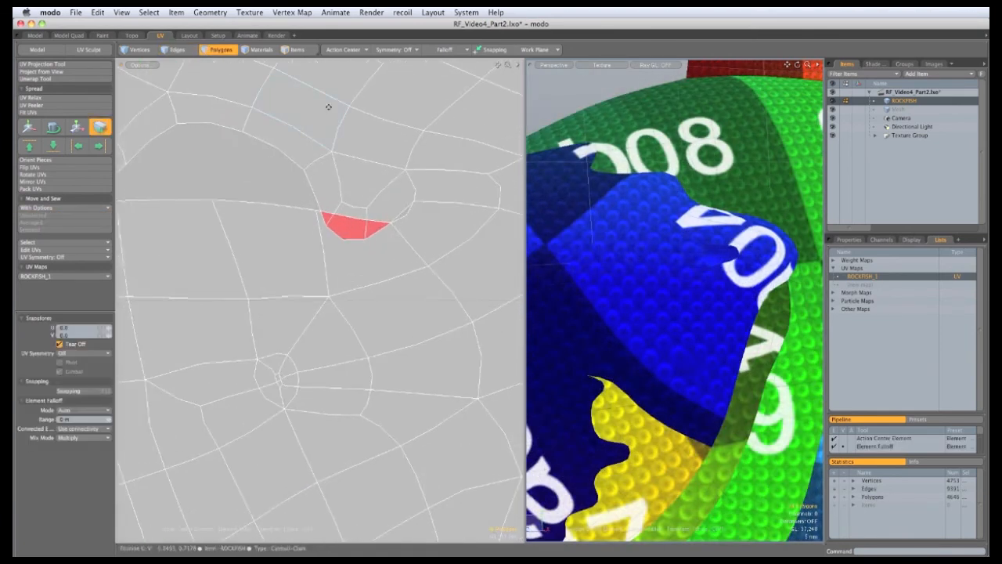
scroll(324, 216, "up", 1)
mouse_move(349, 223)
left_mouse_down()
mouse_move(355, 203)
mouse_move(337, 215)
mouse_move(339, 229)
left_mouse_up()
key("space")
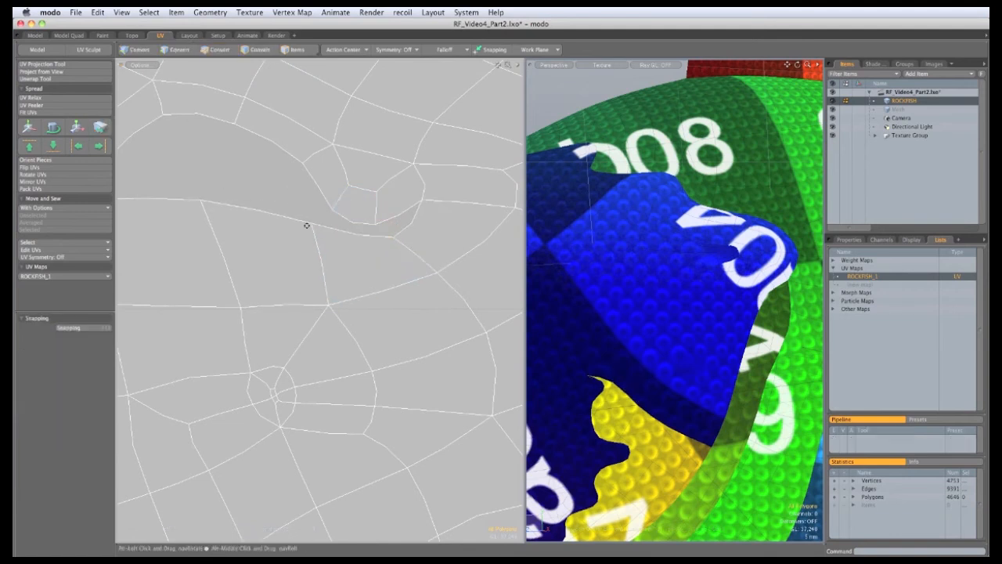
Examine the complete head UV piece with its sewn sides and the checker texture around the fish's head.
scroll(282, 223, "down", 8)
scroll(365, 265, "down", 3)
left_click_drag(391, 269, 311, 260, "alt")
scroll(311, 259, "down", 2)
left_click_drag(431, 281, 356, 285, "alt")
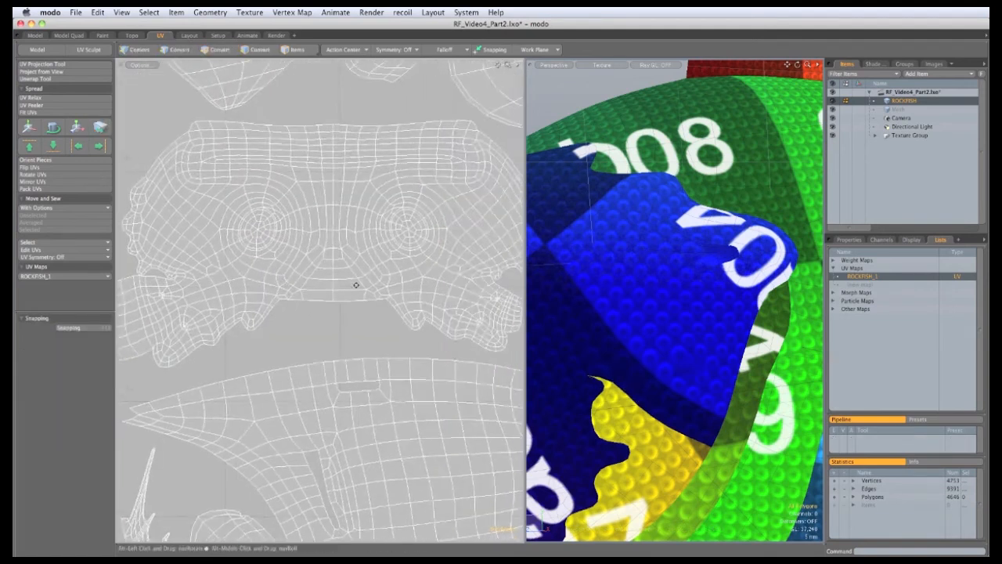
scroll(356, 285, "down", 2)
left_click_drag(637, 353, 682, 340, "alt")
scroll(689, 349, "down", 6)
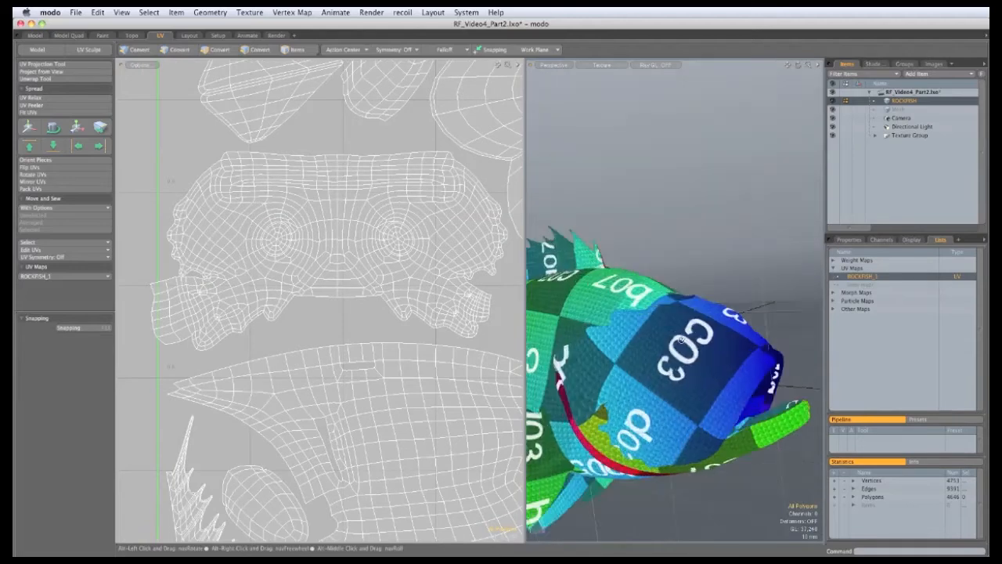
scroll(683, 340, "up", 8)
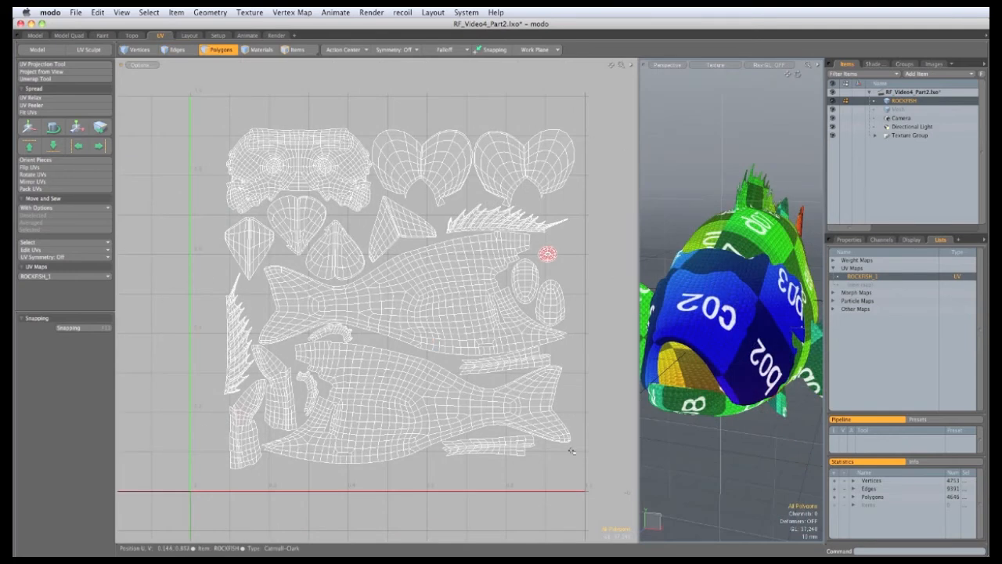
Fit all UV pieces to the UV space with Keep Proportion on and Separate off.
left_click(74, 112)
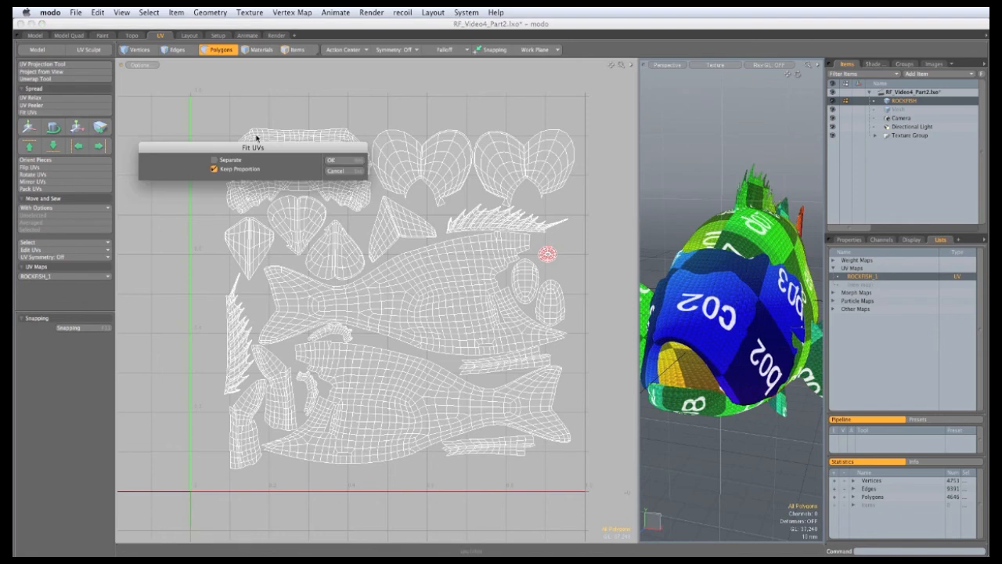
left_click(331, 161)
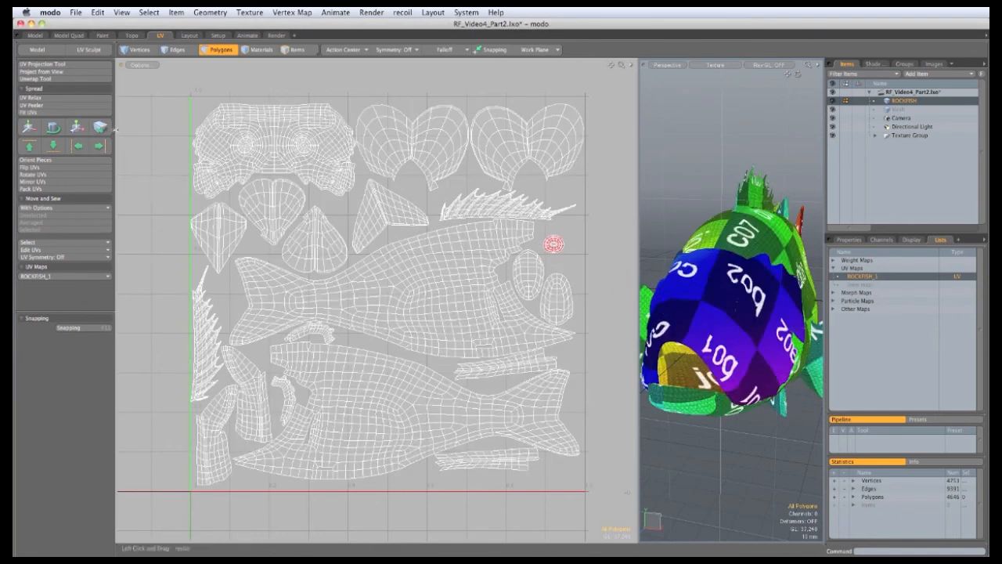
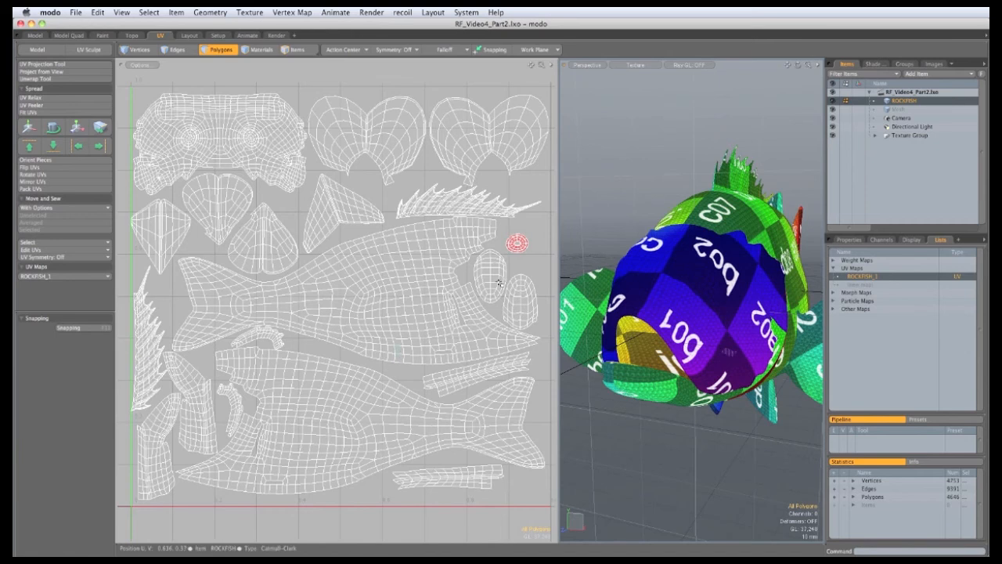
Widen the 3D view and inspect the checker texture on both pectoral fins against their UV pieces.
left_click_drag(557, 263, 432, 263)
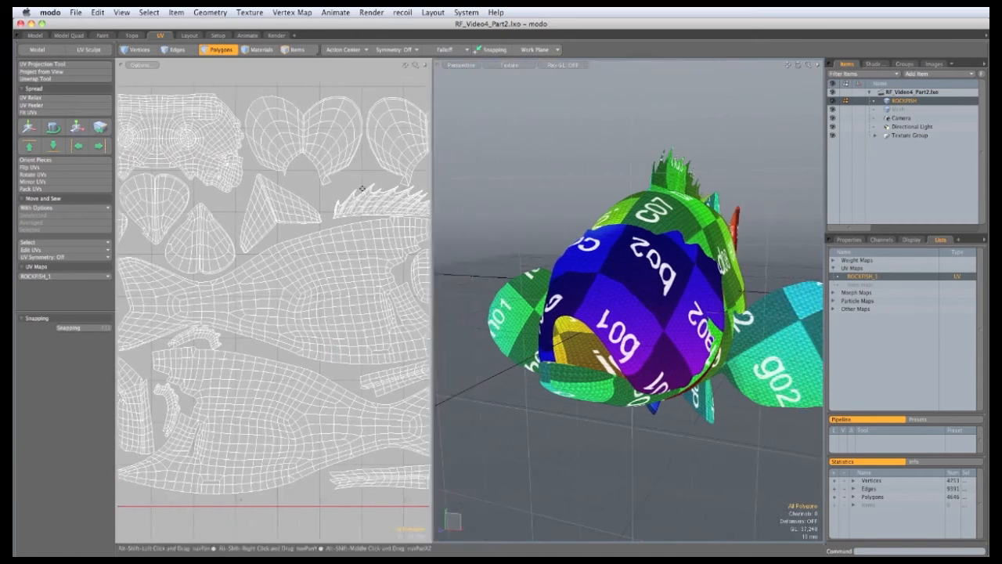
scroll(315, 267, "up", 3)
left_click_drag(316, 267, 335, 267, "ctrl+alt")
left_click_drag(752, 332, 644, 283, "alt")
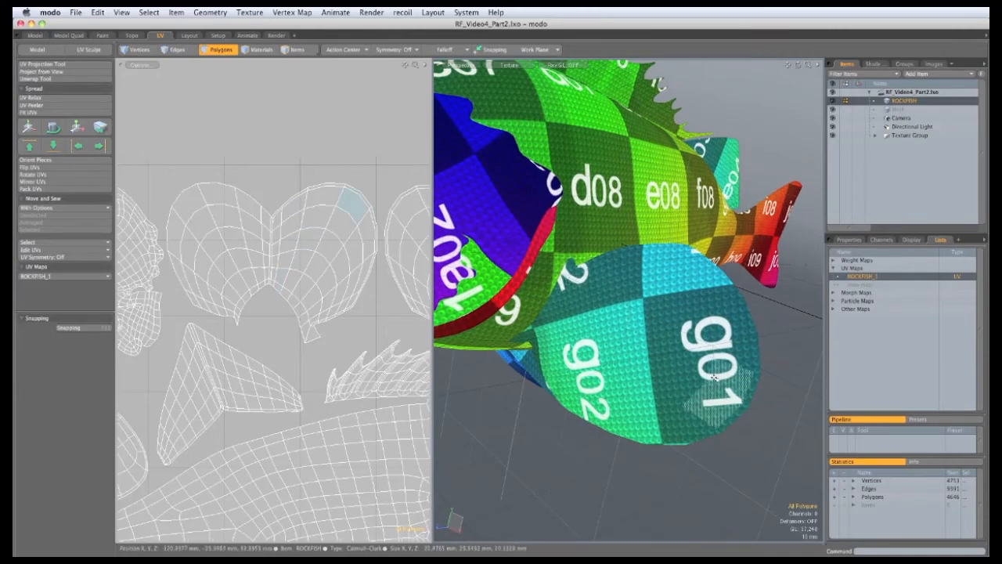
left_click_drag(717, 391, 594, 345, "alt")
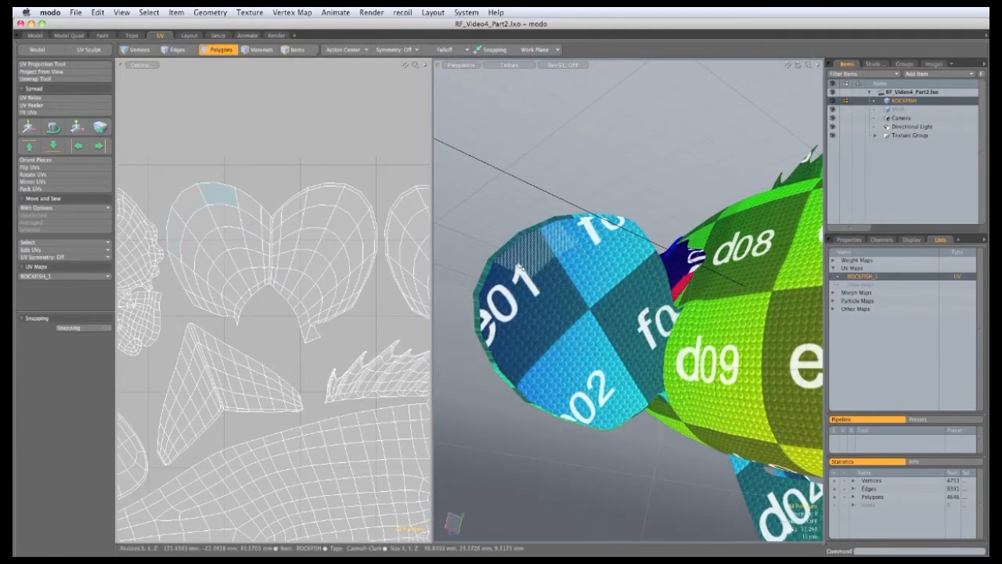
left_click_drag(583, 344, 646, 407, "alt")
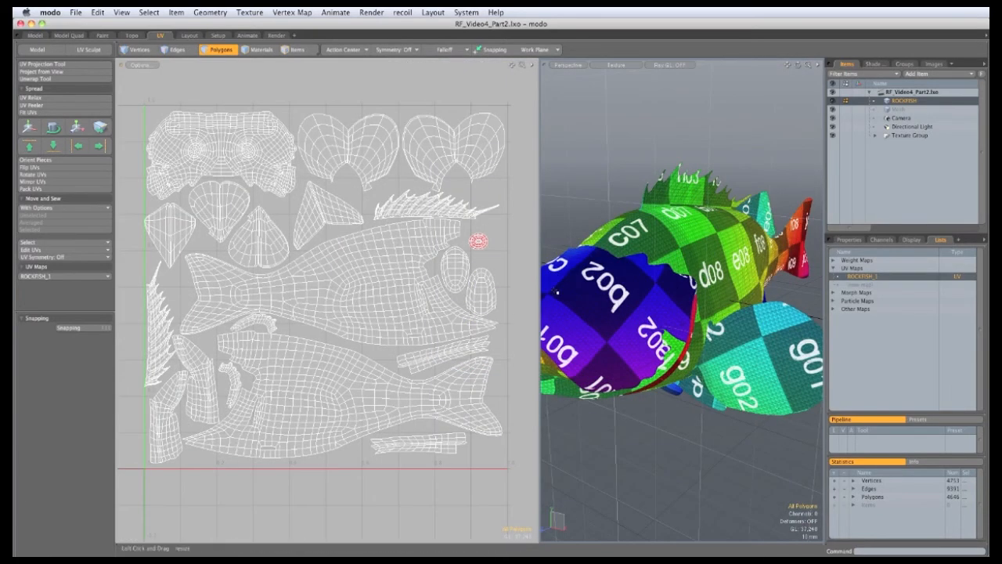
Delete the UV Checker image layer from the shader tree and return to the item list.
left_click(872, 63)
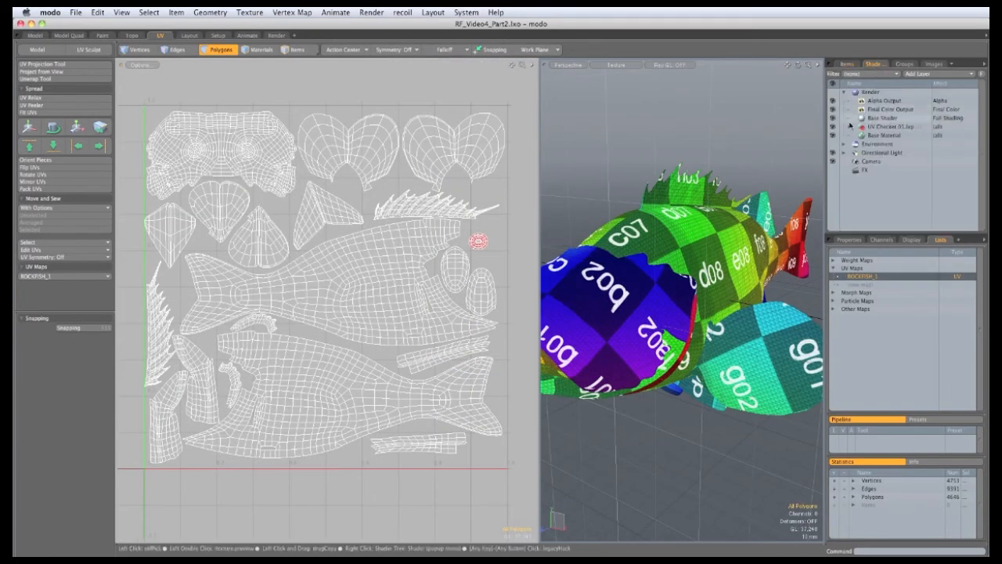
left_click(874, 128)
right_click(882, 131)
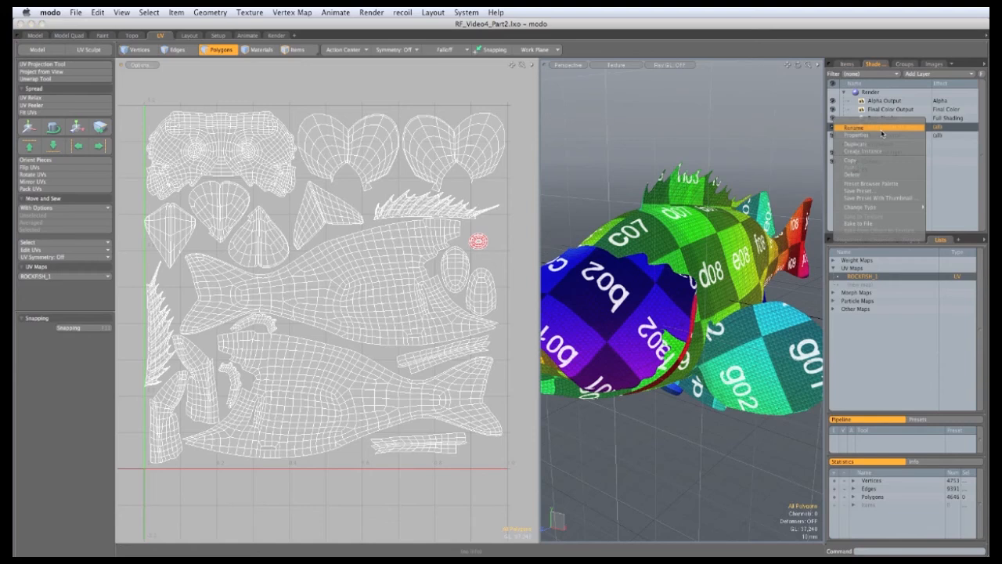
left_click(866, 177)
left_click(844, 64)
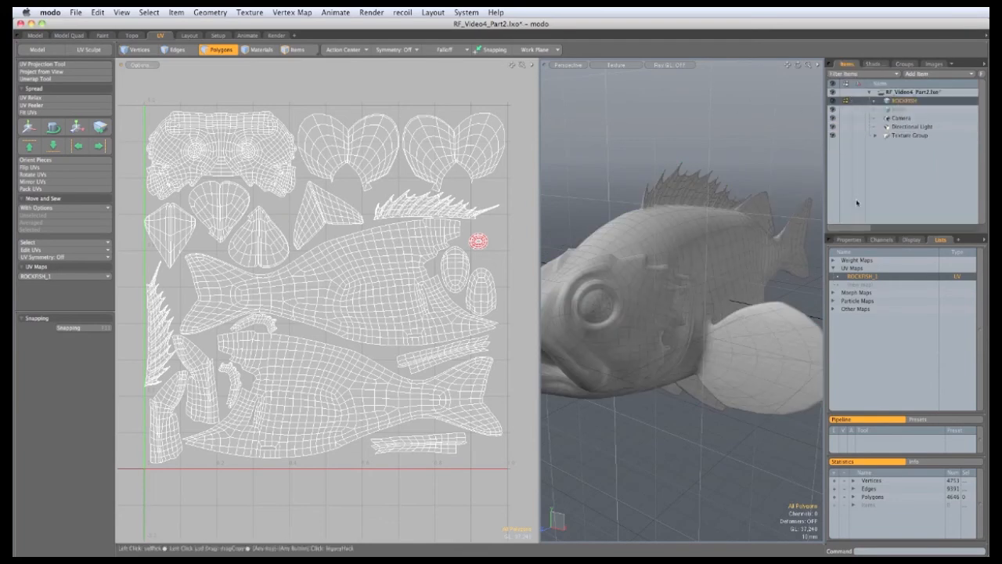
Copy the ROCKFISH_1 UV map and paste it into a new UV map named ROCKFISH_2.
right_click(861, 278)
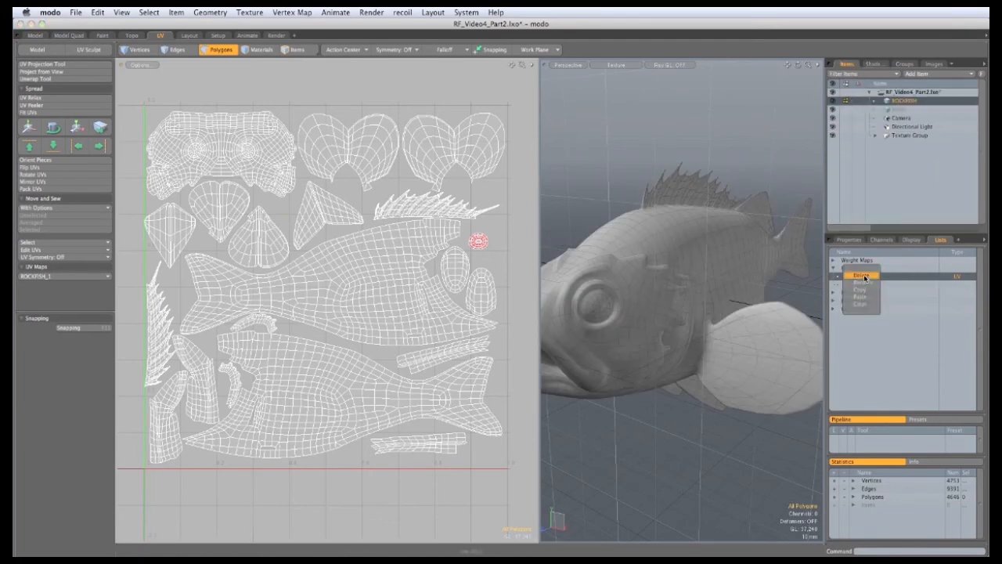
left_click(862, 291)
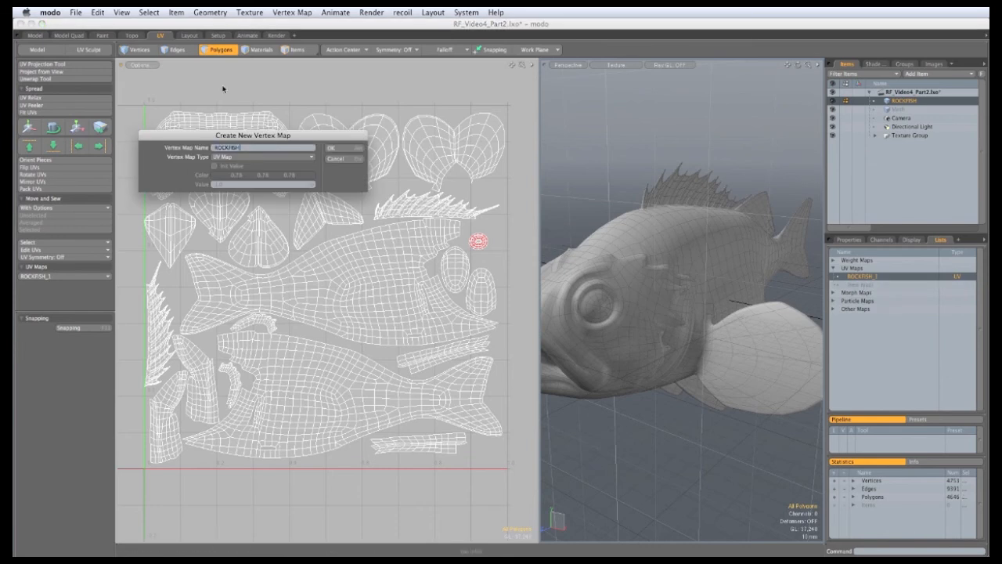
key("Return")
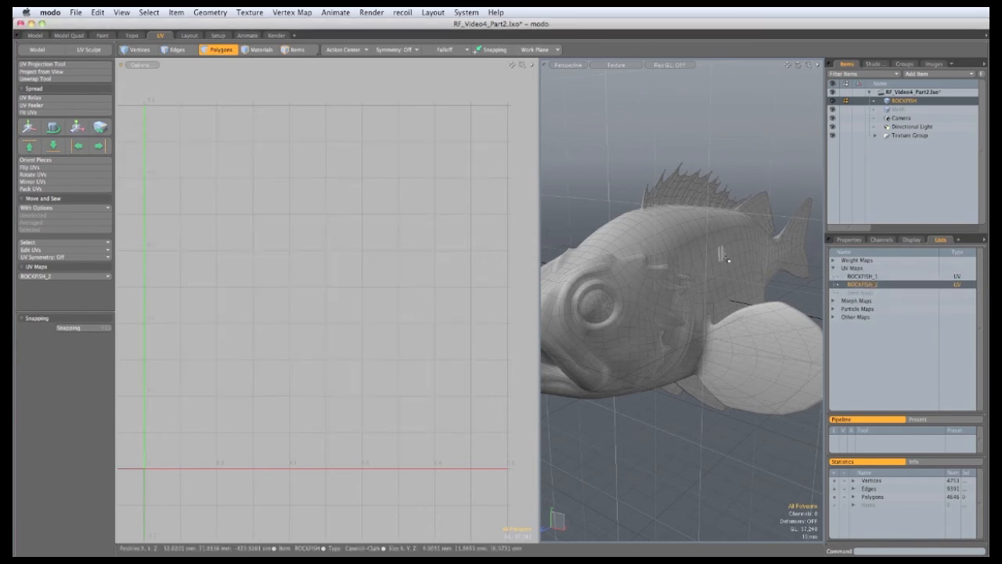
right_click(861, 285)
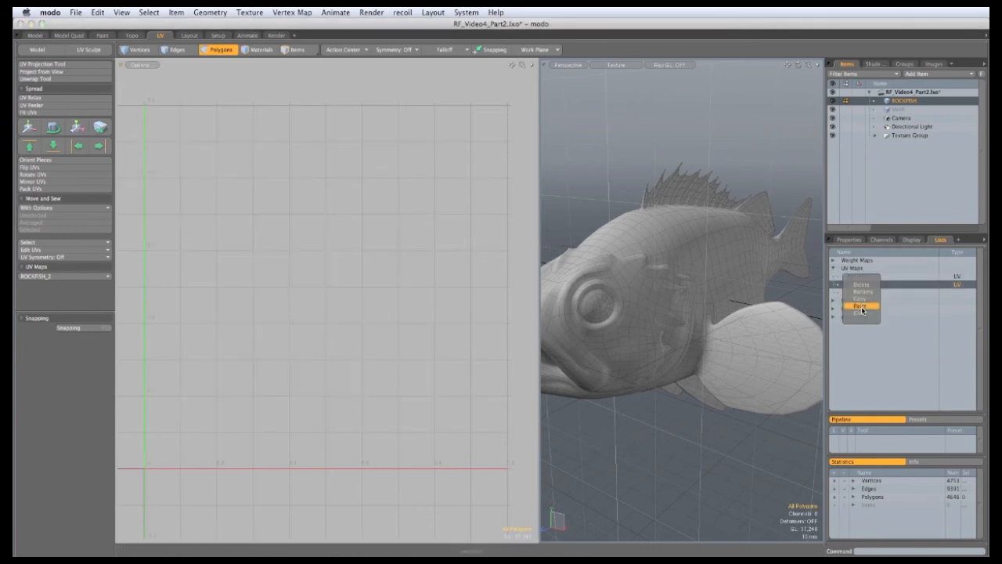
left_click(861, 306)
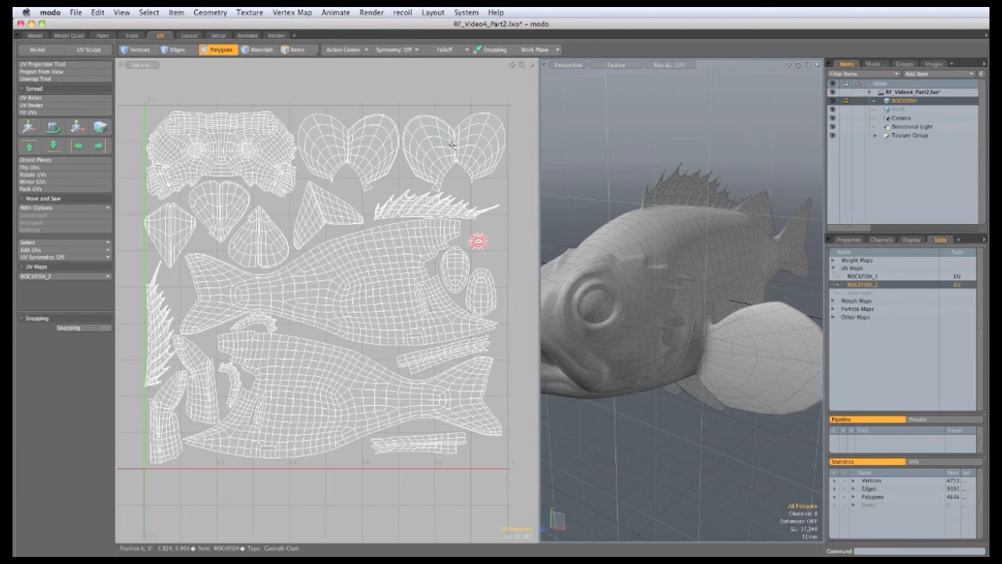
Select all the fin UV pieces, including their connected polygons, clear them from the ROCKFISH_2 map, and drop the selection.
double_click(413, 142)
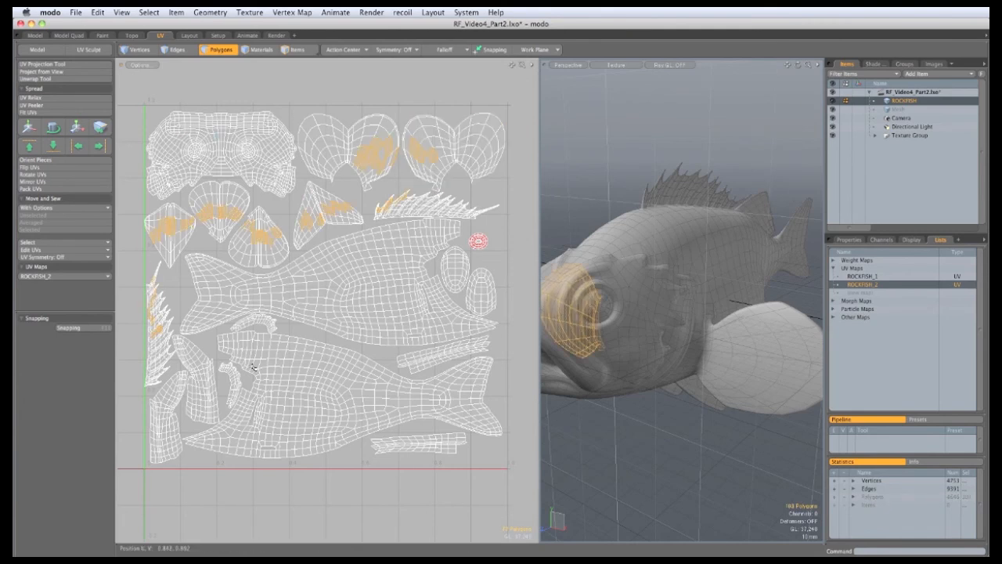
key("bracketright")
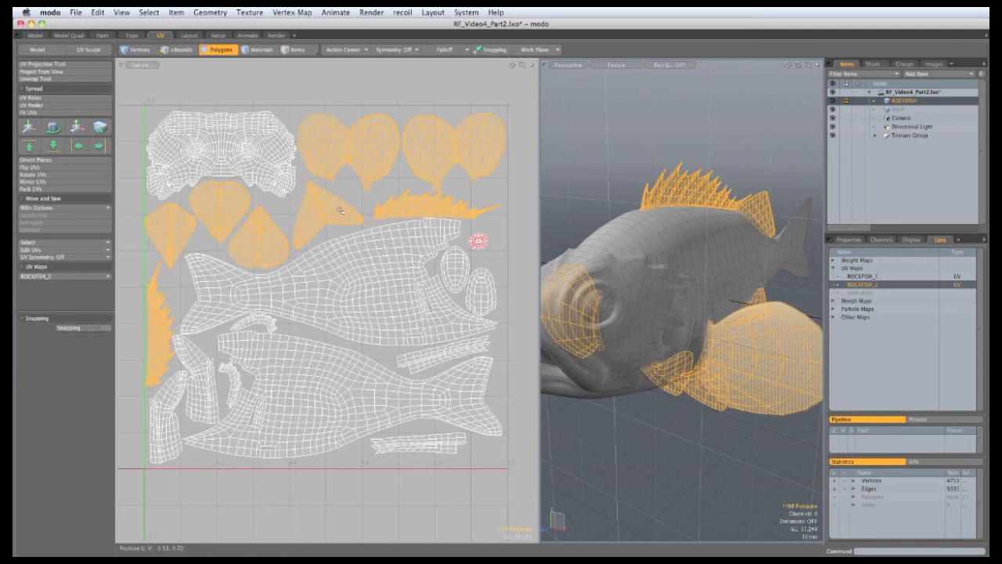
right_click(870, 286)
left_click(870, 312)
left_click(601, 482)
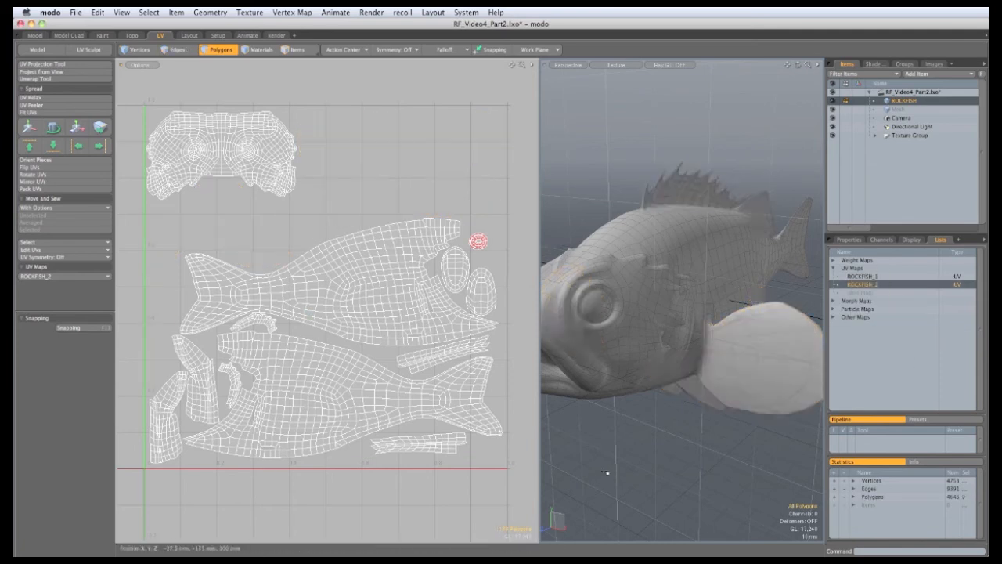
left_click_drag(606, 472, 554, 398, "alt")
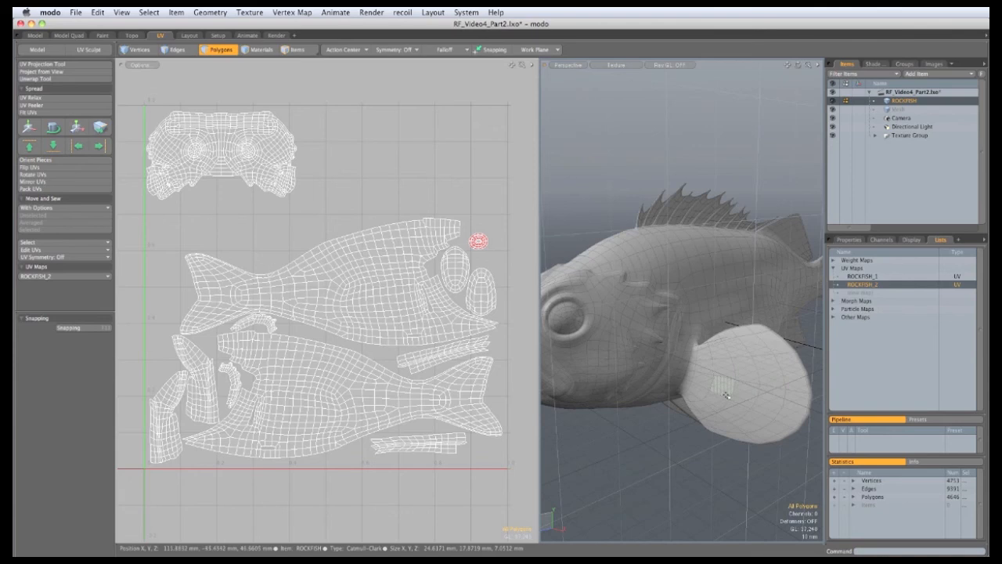
Select both spiny dorsal fin pieces in the ROCKFISH_1 map, and make ROCKFISH_2 the active UV map.
left_click(865, 277)
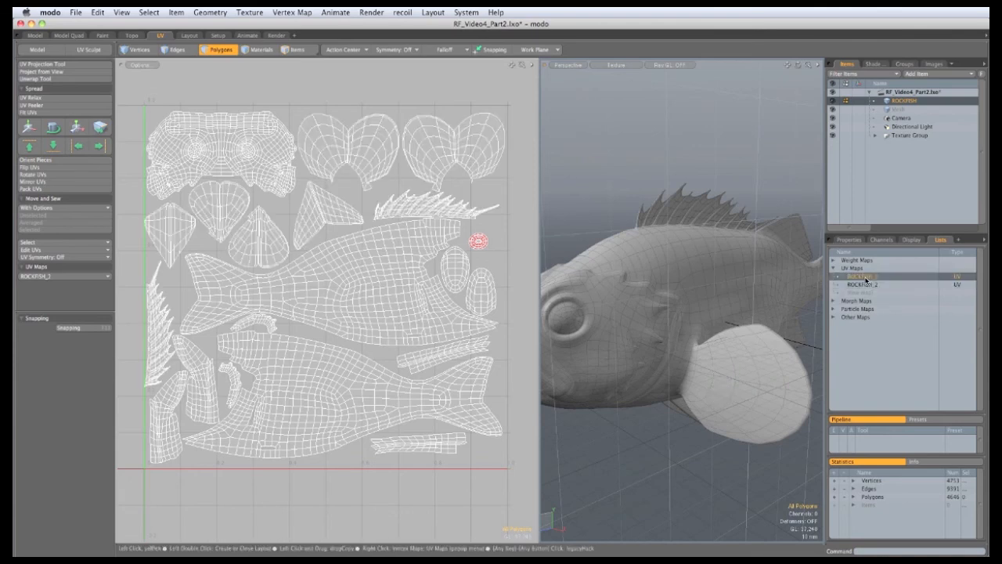
double_click(408, 204)
double_click(155, 332, "shift")
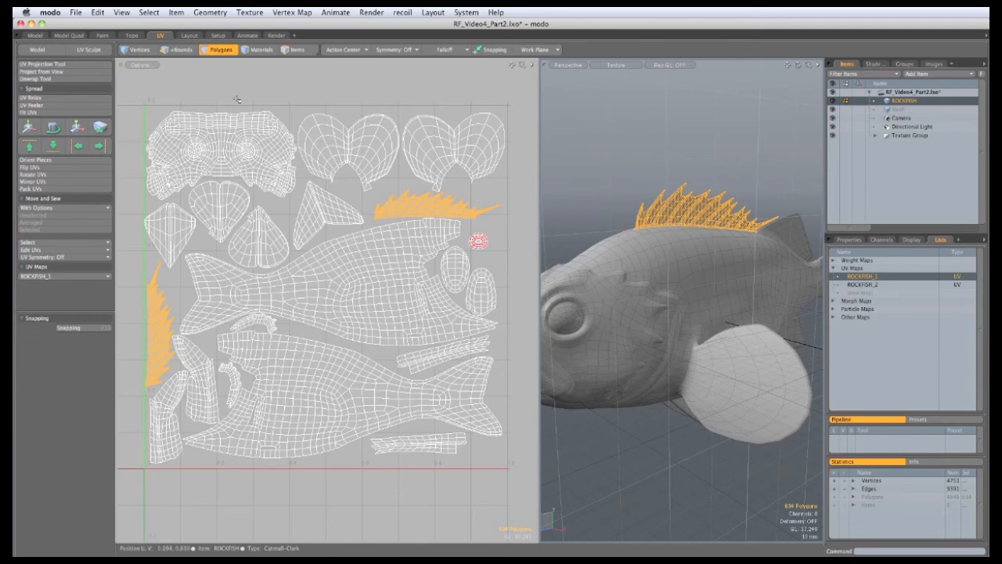
left_click(864, 286)
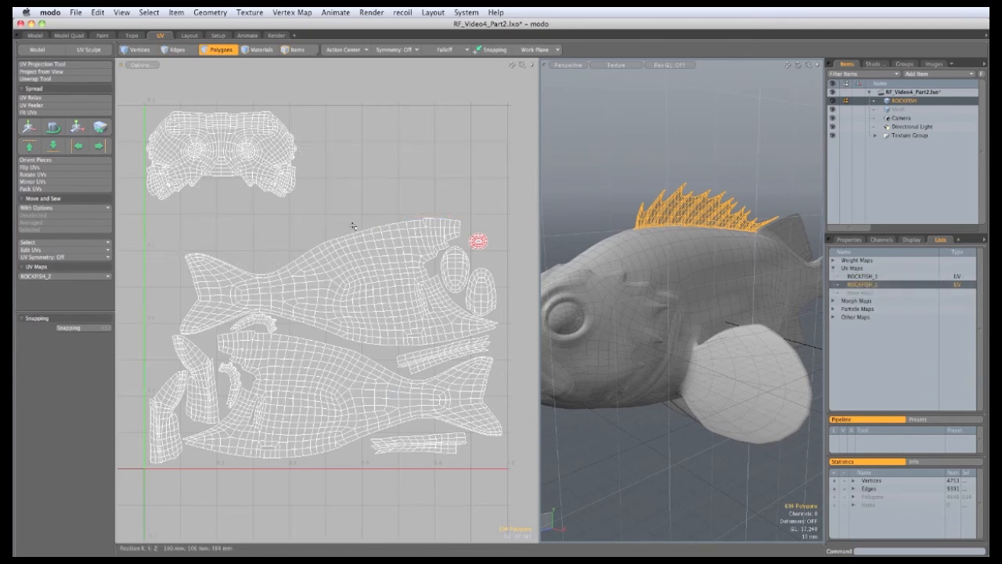
Show the fish in the Right view and project the spiny dorsal fin's UVs from that view into ROCKFISH_2.
key("ctrl+space")
left_click(669, 250)
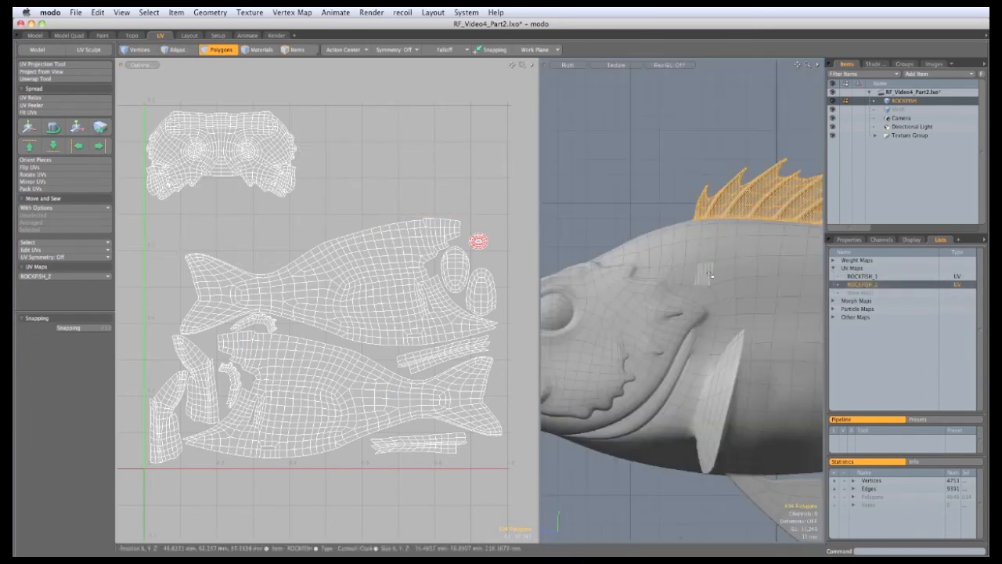
left_click_drag(715, 301, 617, 370, "alt+shift")
scroll(618, 370, "down", 3)
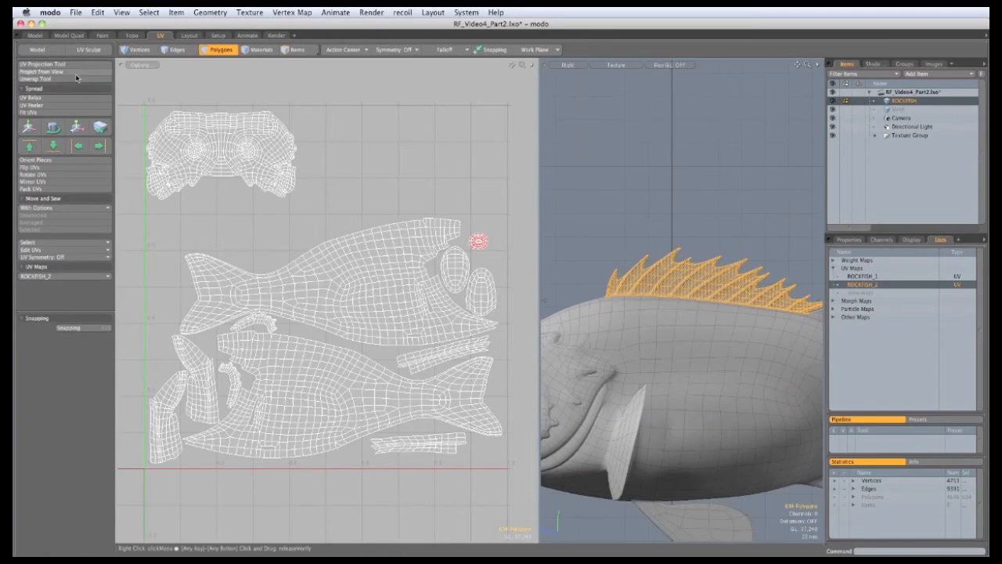
left_click(50, 71)
left_click(607, 216)
Move the spiny dorsal fin's UV piece below the unit square, clear of the body pieces, and drop the selection.
left_click_drag(356, 235, 299, 277, "ctrl+alt")
left_click(30, 127)
left_click_drag(375, 470, 308, 555)
left_click_drag(284, 469, 300, 492)
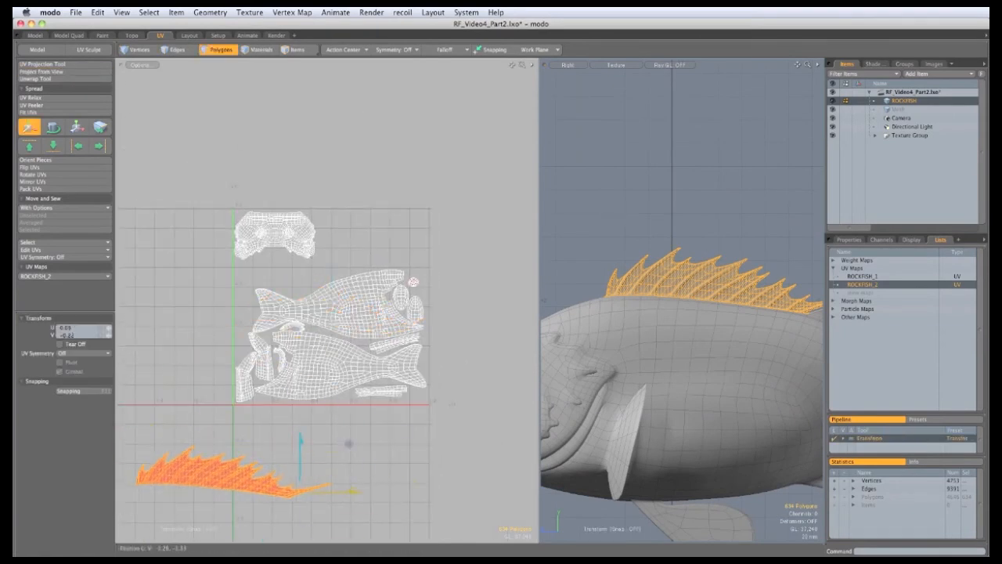
key("q")
left_click(577, 276)
Select the fish's left pectoral fin piece in ROCKFISH_1, show the model in Perspective, and make ROCKFISH_2 active.
left_click(862, 277)
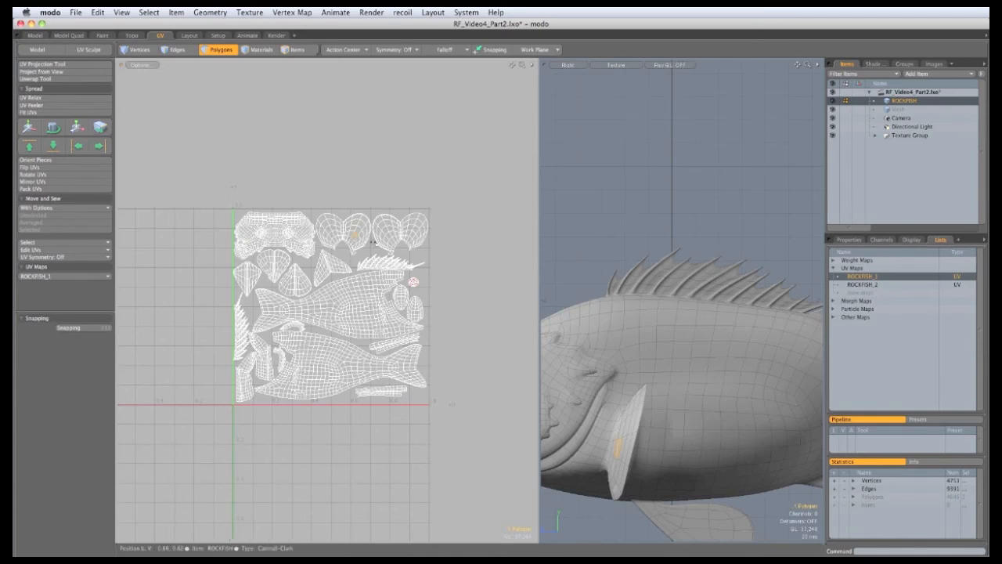
double_click(357, 239)
left_click(569, 66)
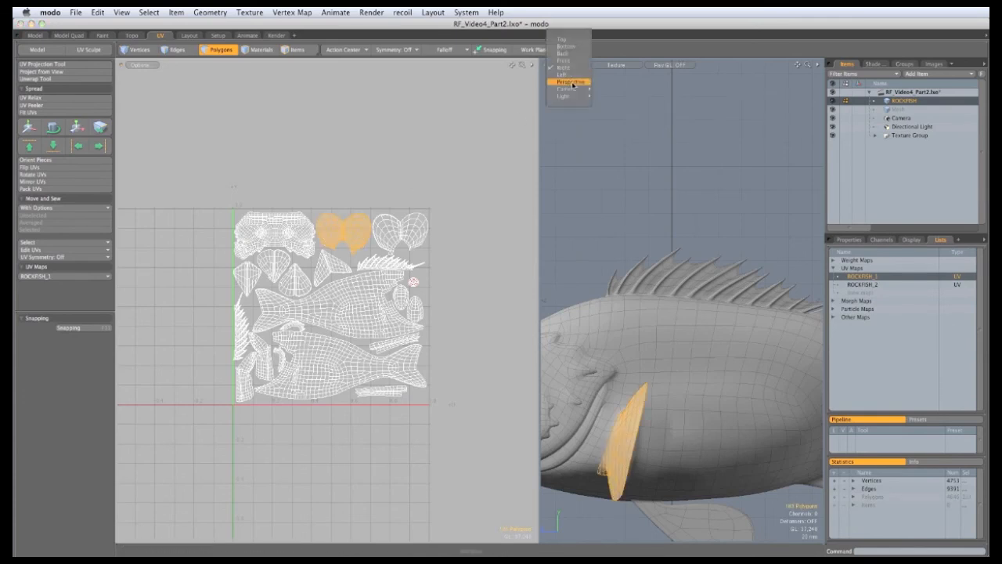
left_click(575, 85)
left_click_drag(593, 372, 622, 371, "alt")
left_click_drag(622, 372, 622, 279, "alt+shift")
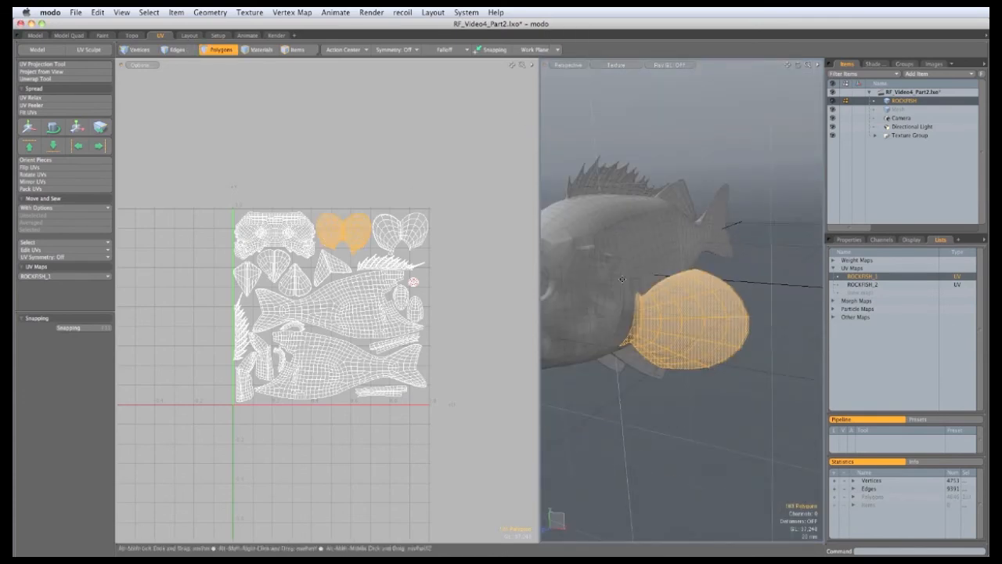
left_click(861, 284)
Enlarge the 3D view, turn the left pectoral fin flat to the camera, and project its UVs from the view.
scroll(665, 304, "up", 5)
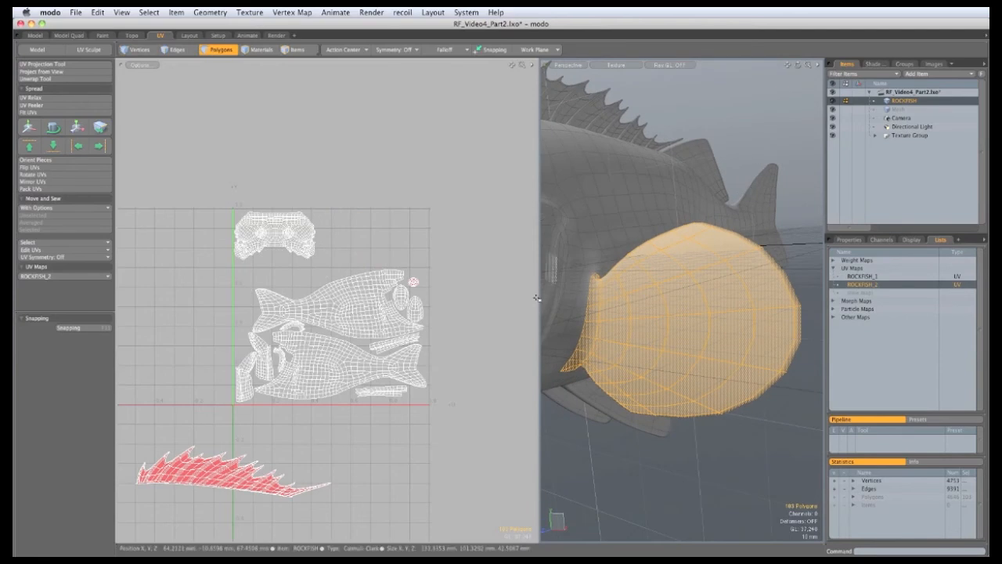
left_click_drag(539, 296, 423, 296)
left_click_drag(638, 308, 618, 317, "alt")
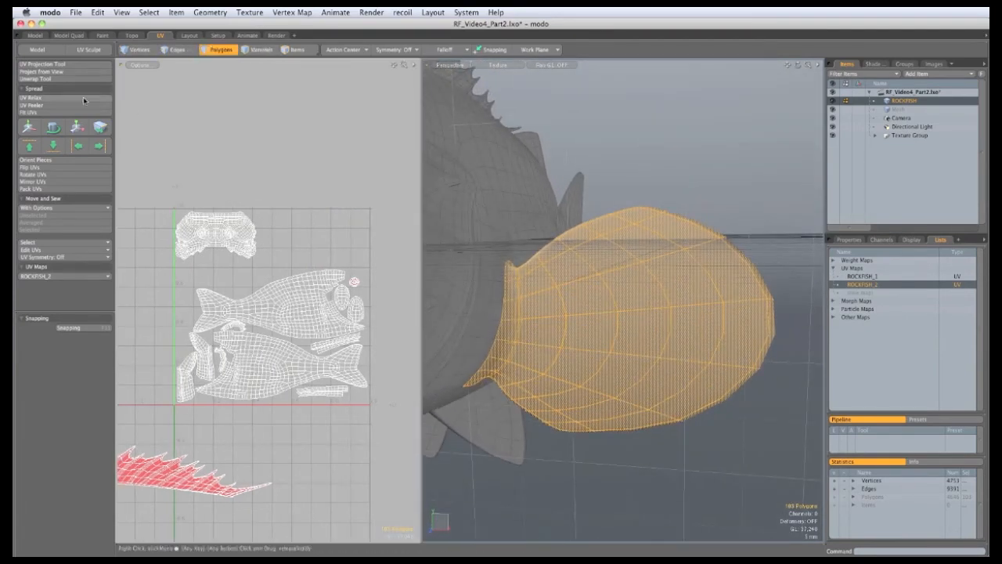
left_click(60, 72)
left_click(600, 162)
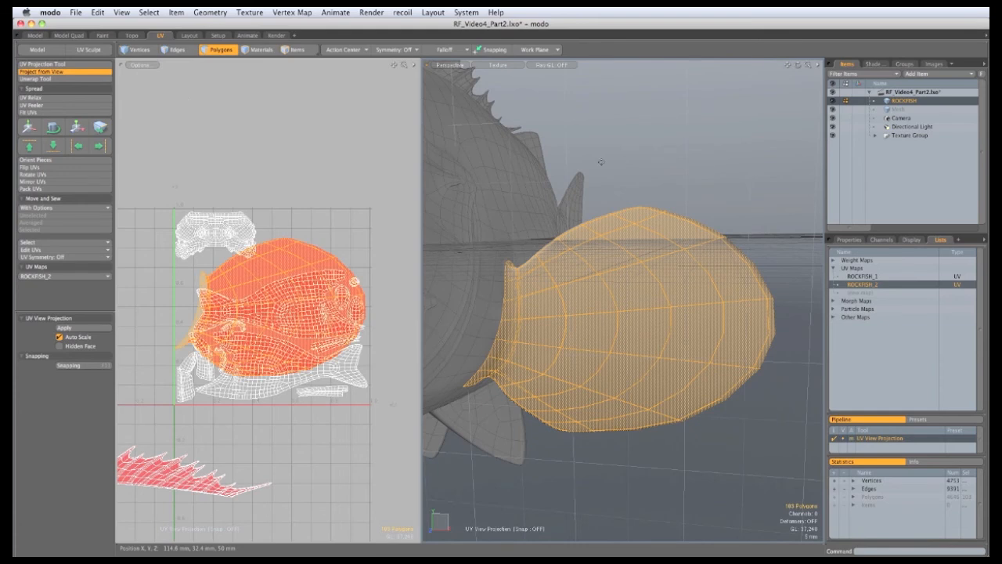
key("space")
Move the left pectoral fin's UV piece below the unit square and the dorsal fin piece, and drop the selection.
key("w")
scroll(309, 249, "down", 5)
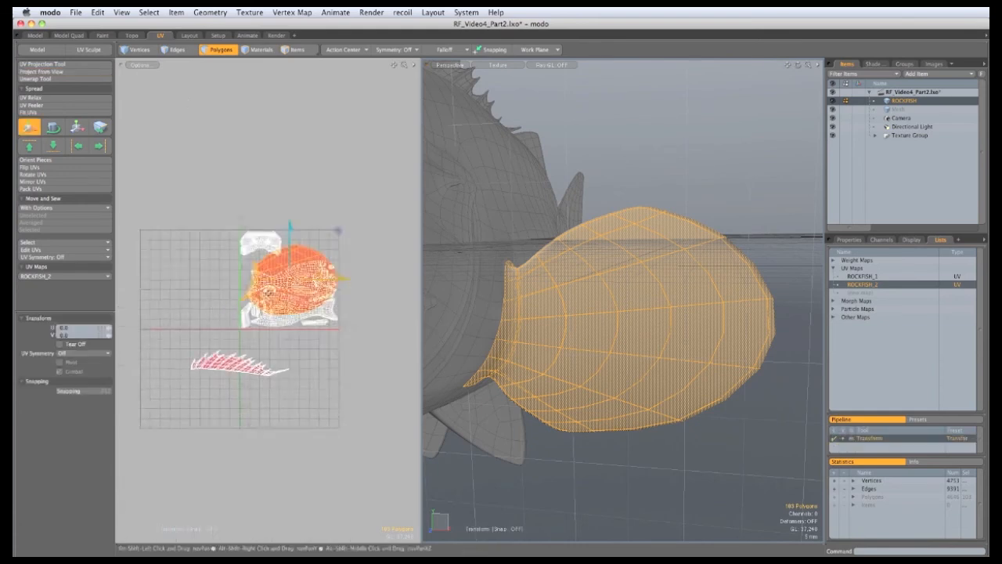
left_click_drag(305, 350, 317, 486)
key("space")
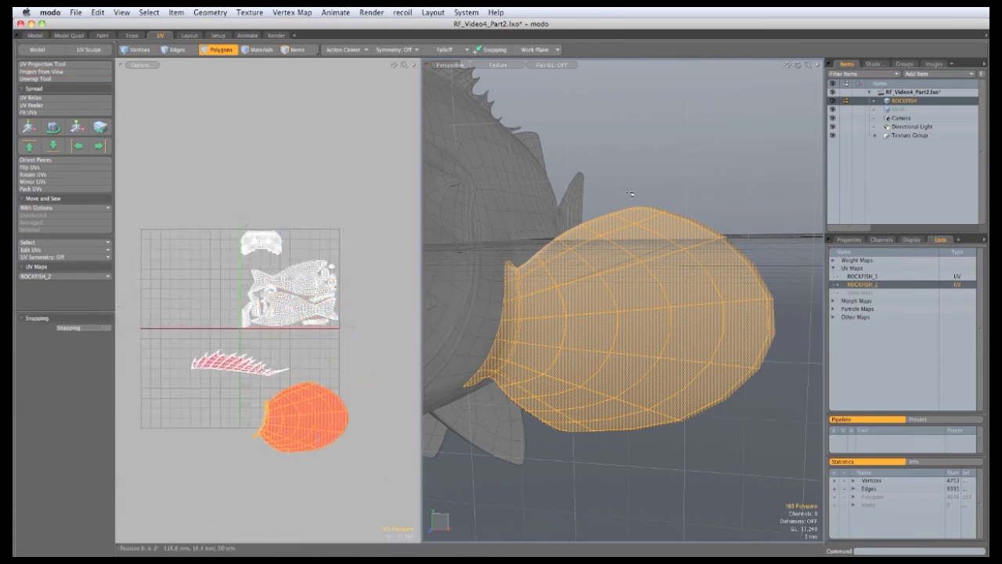
left_click(923, 255)
Select the right pectoral fin piece in ROCKFISH_1, turn the fin flat to the camera, and make ROCKFISH_2 active.
left_click(884, 275)
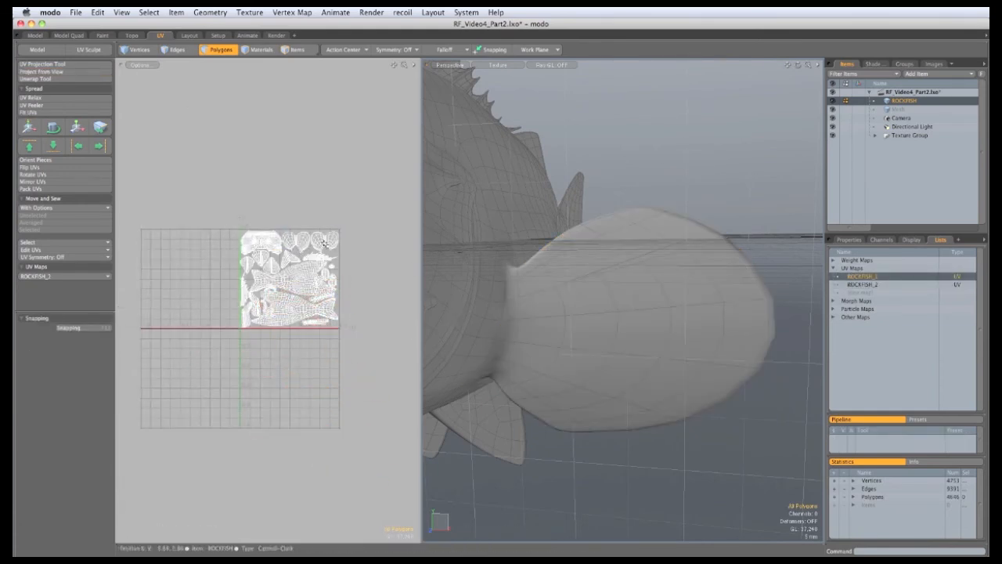
double_click(327, 241)
left_click_drag(474, 288, 617, 319, "alt")
key("3")
left_click(863, 284)
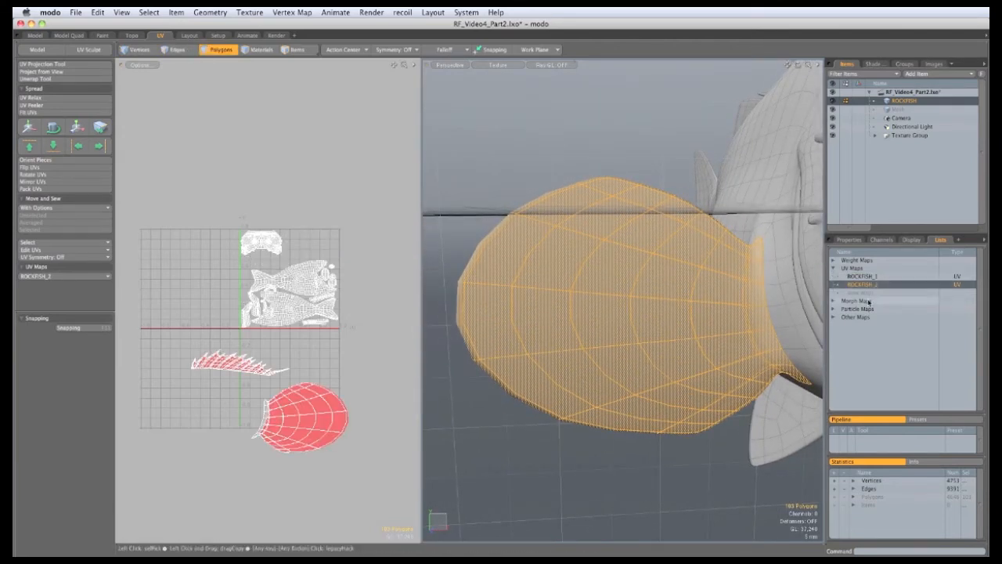
Project the right pectoral fin's UVs from the view and move the piece beside the other fins, outside the unit square.
left_click(65, 71)
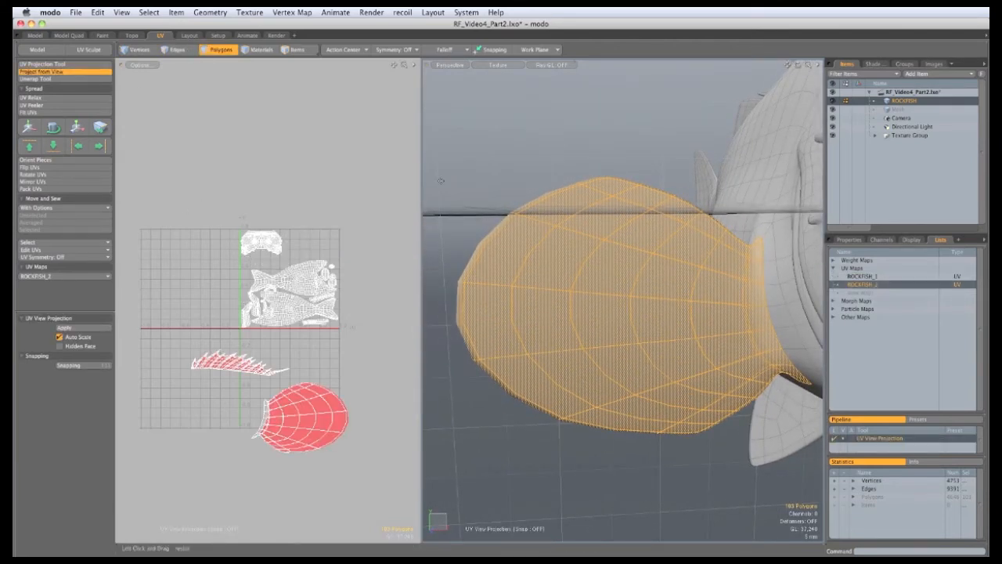
left_click(441, 180)
key("space")
key("w")
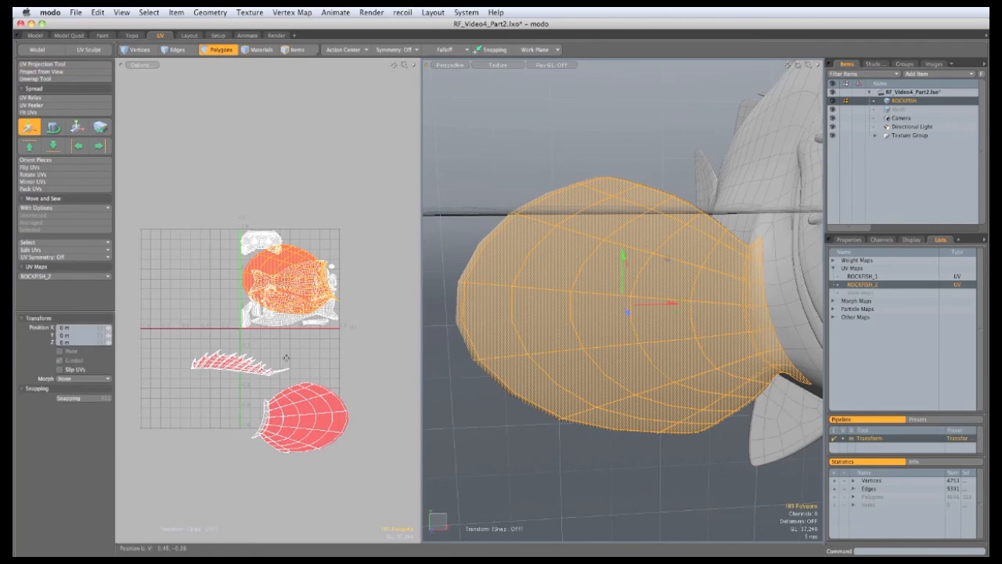
left_click_drag(291, 367, 372, 460)
key("space")
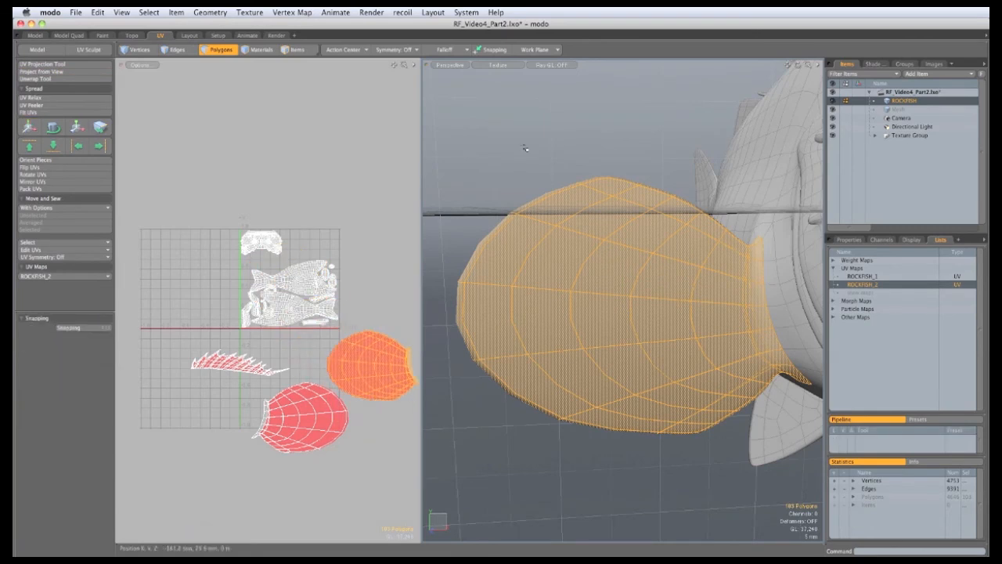
left_click(524, 147)
Select the rear dorsal fin's connected UV piece in ROCKFISH_1 and frame the fin in the Right view.
left_click(862, 277)
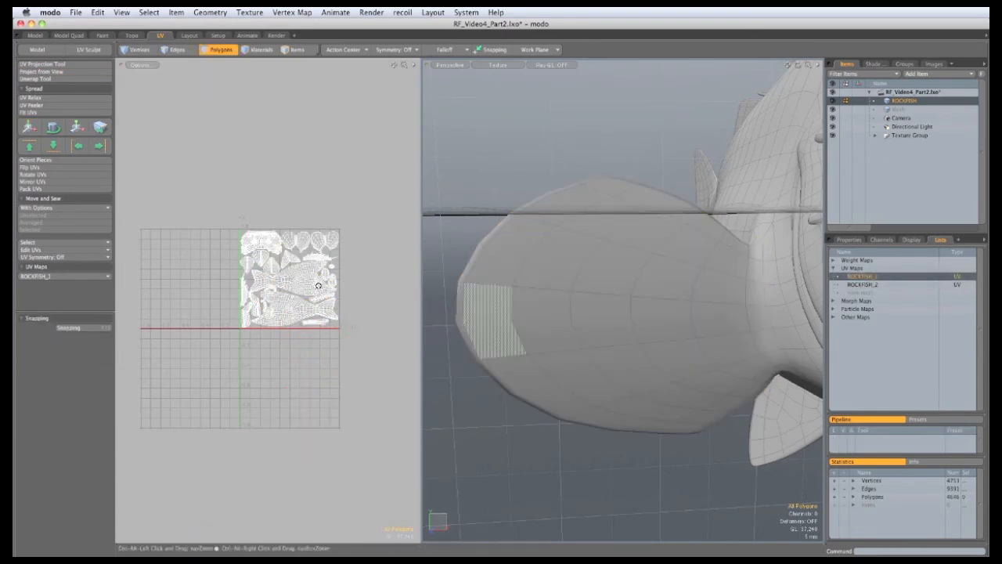
key("bracketright")
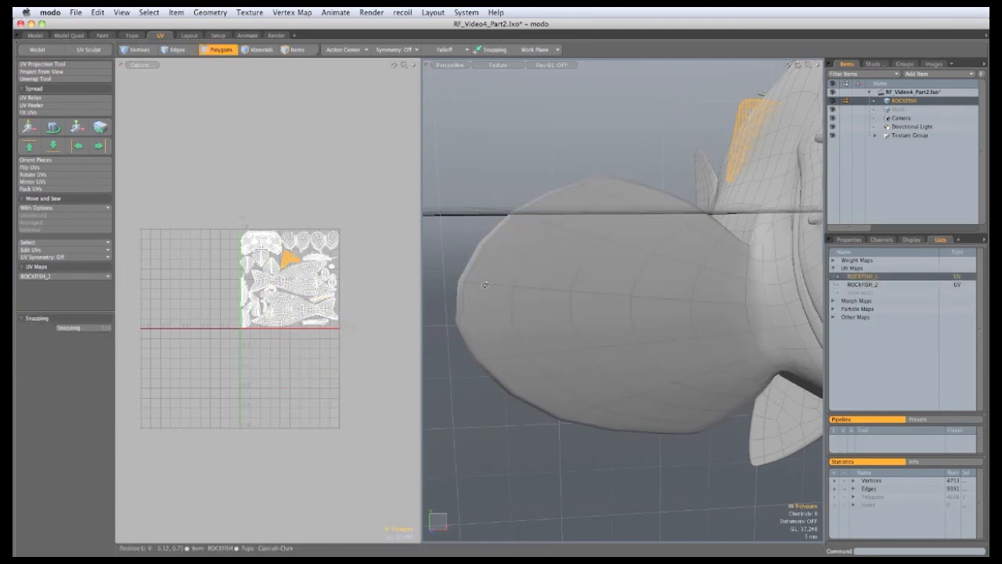
left_click_drag(774, 262, 626, 328, "alt")
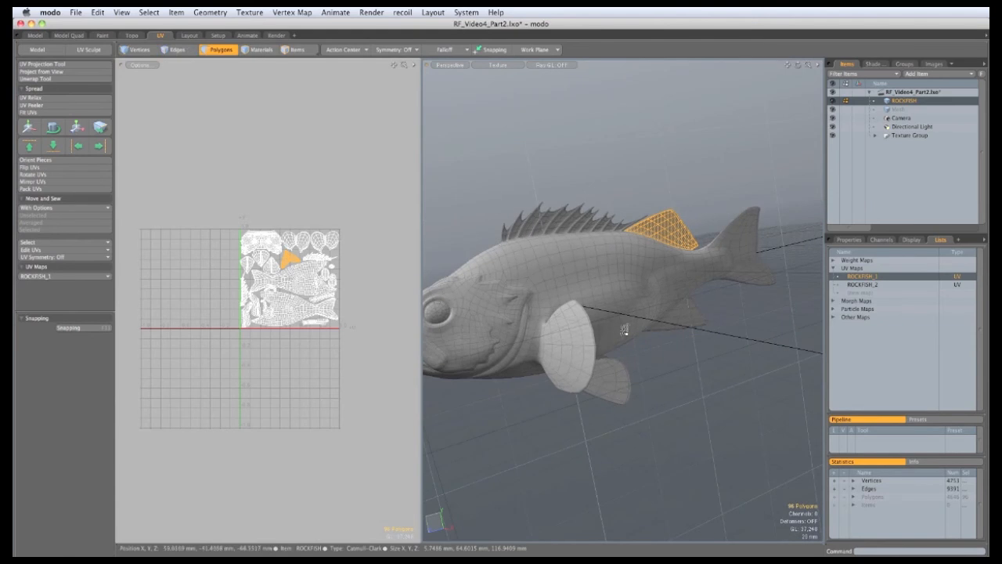
key("ctrl+space")
left_click(646, 339)
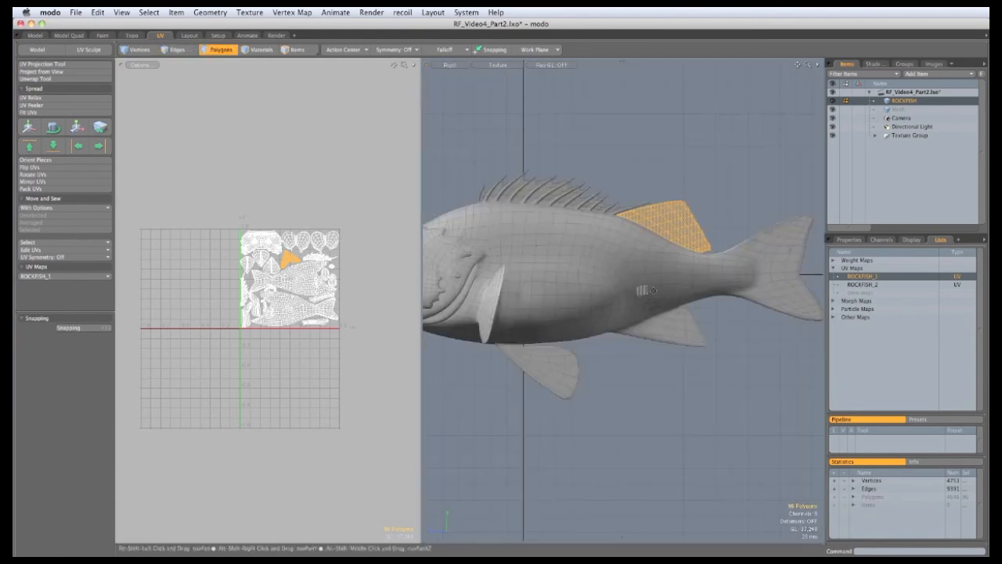
key("shift+a")
left_click(78, 72)
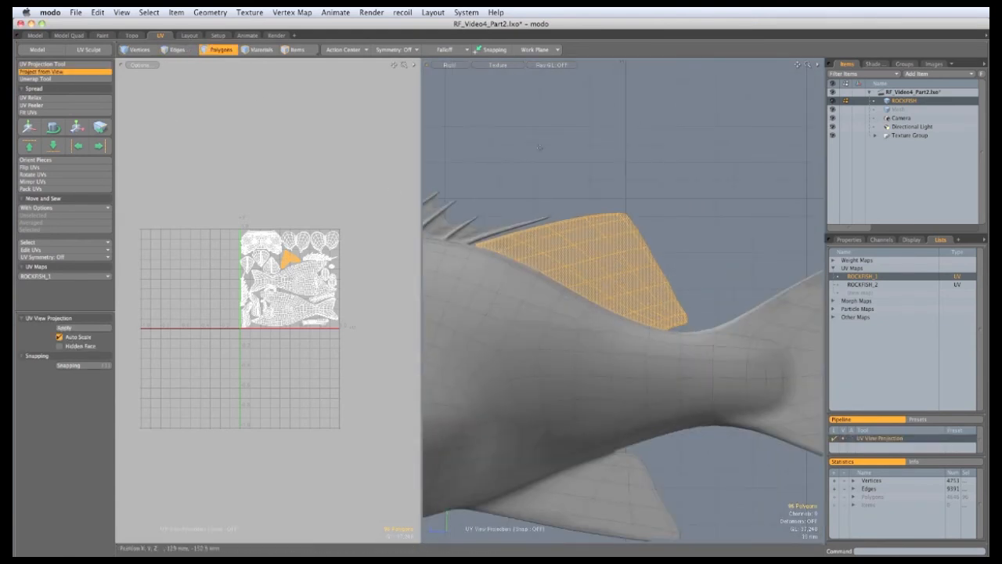
left_click(539, 148)
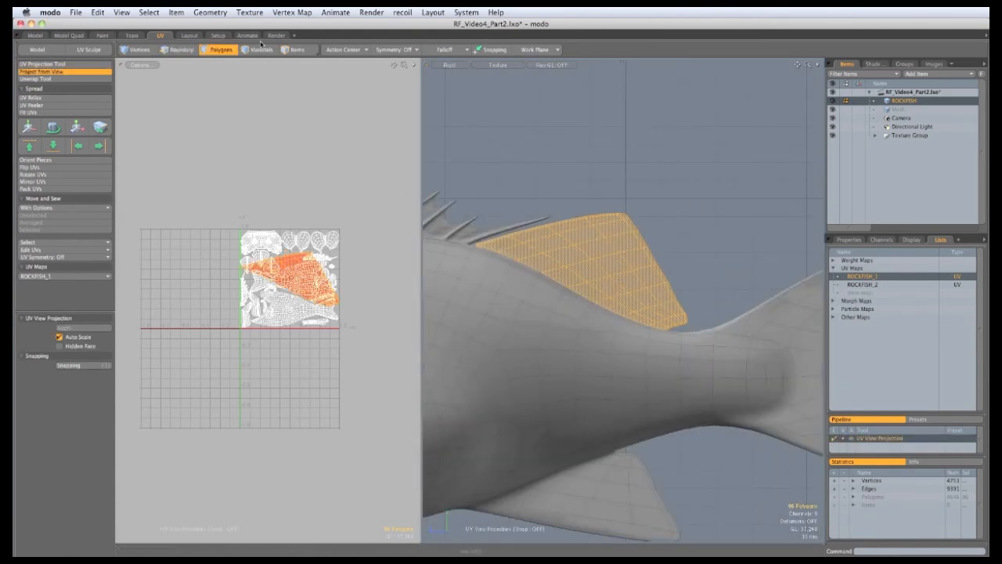
key("super+z")
Project the rear dorsal fin's UVs from the Right view into ROCKFISH_2 and move the piece below the unit square.
left_click(860, 285)
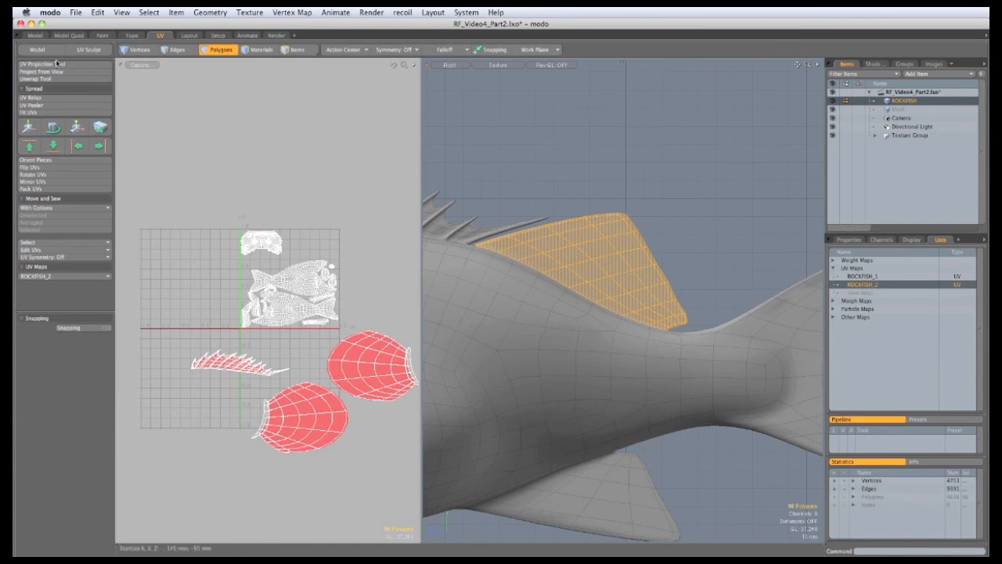
left_click(79, 72)
key("space")
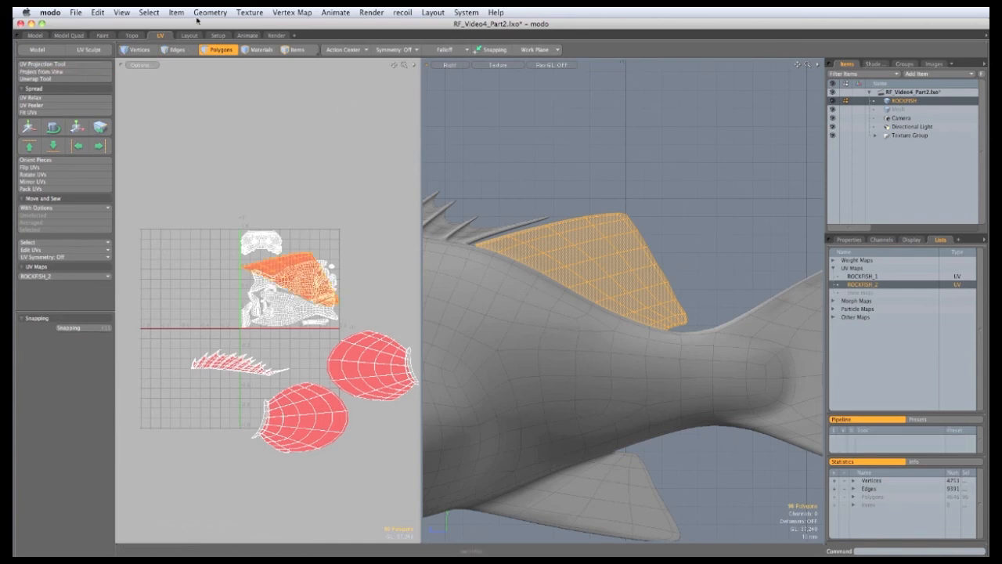
key("w")
left_click_drag(253, 404, 206, 496)
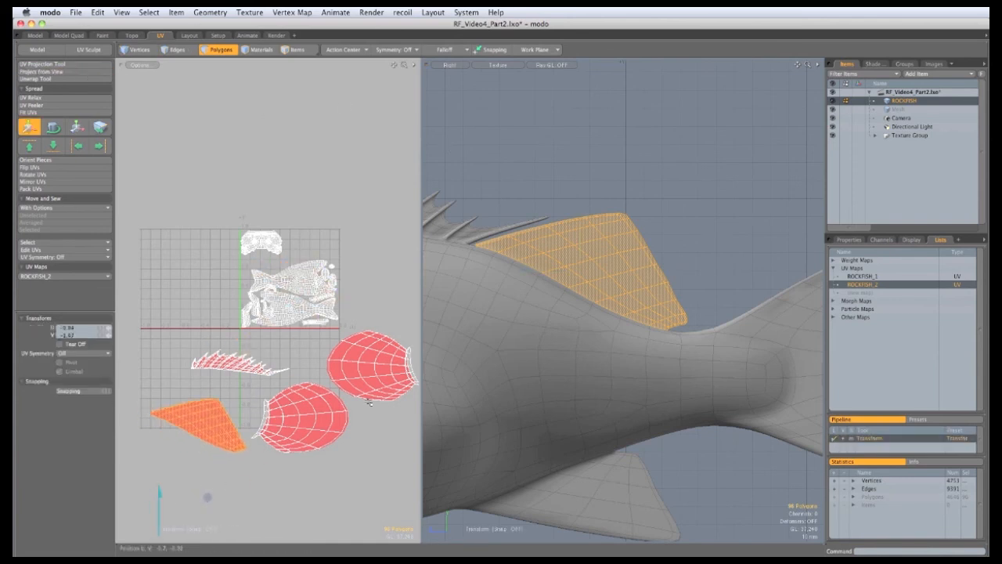
key("space")
left_click(730, 222)
With ROCKFISH_1 active, select all the polygons of the anal fin, and make ROCKFISH_2 the active UV map.
left_click(861, 276)
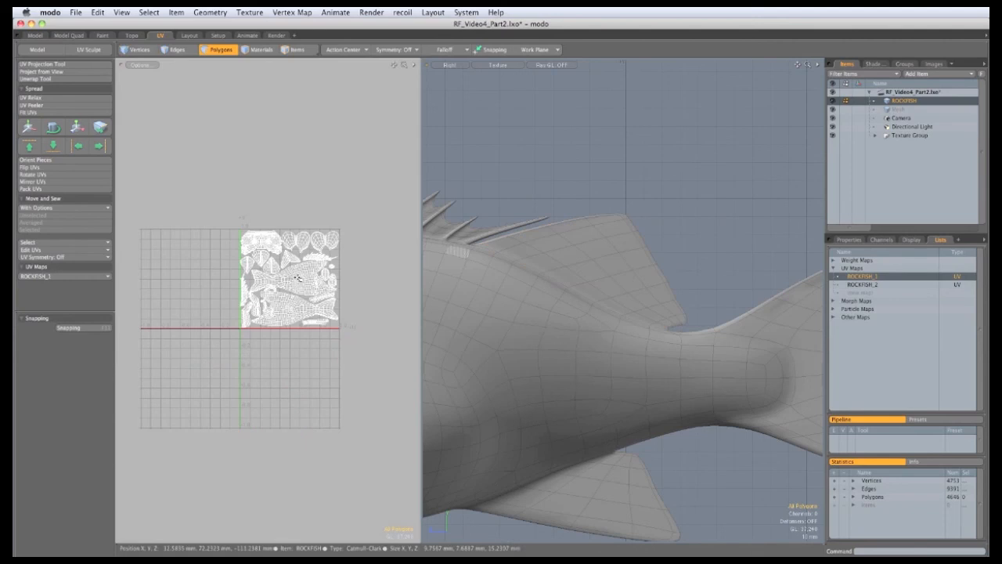
left_click(271, 270)
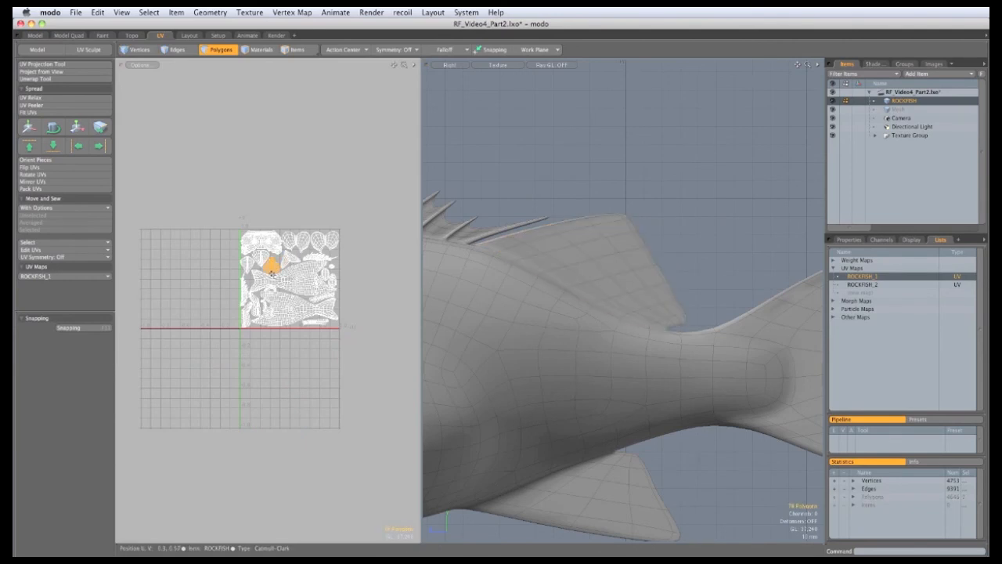
left_click(372, 286)
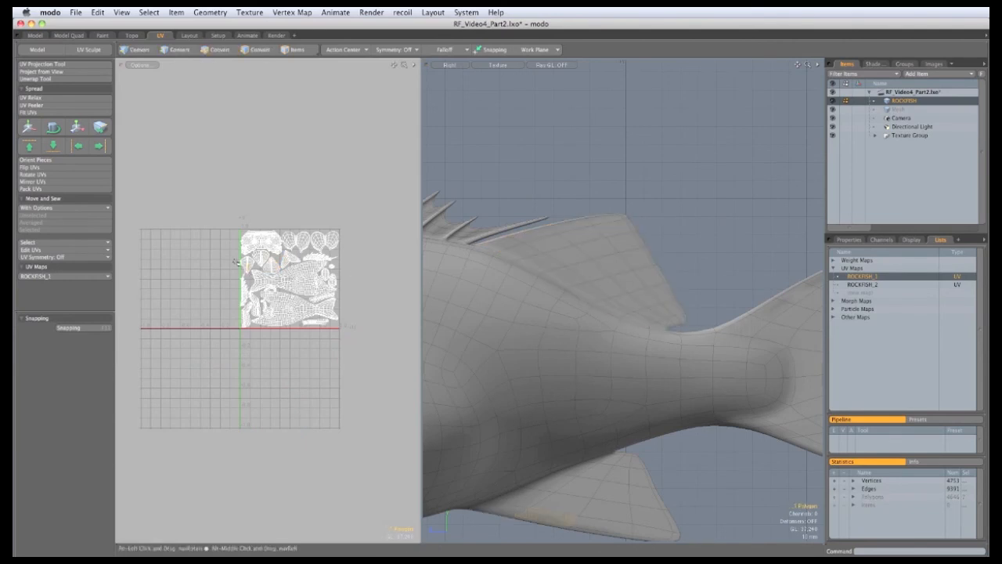
double_click(579, 486)
left_click_drag(593, 343, 620, 234, "alt+shift")
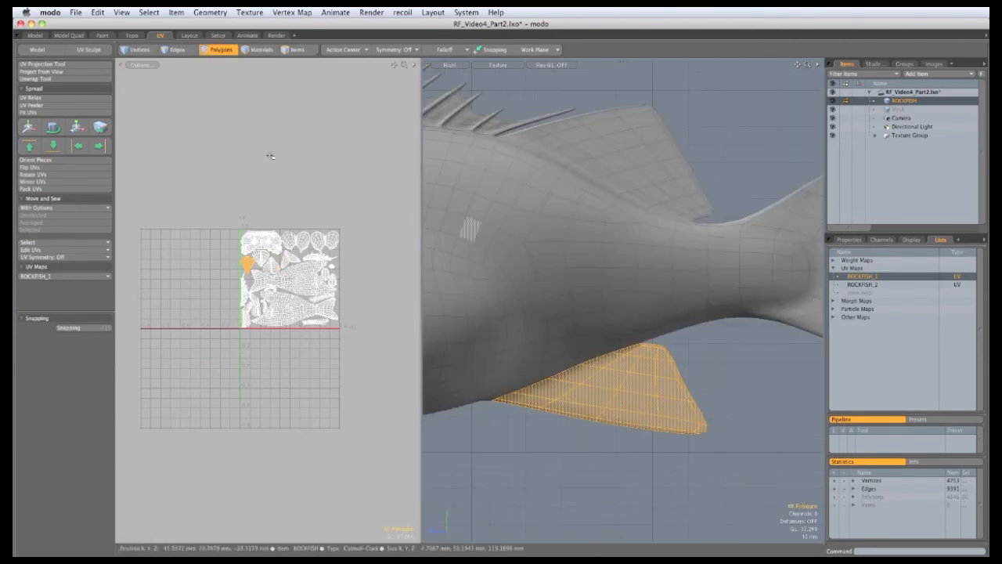
left_click(877, 284)
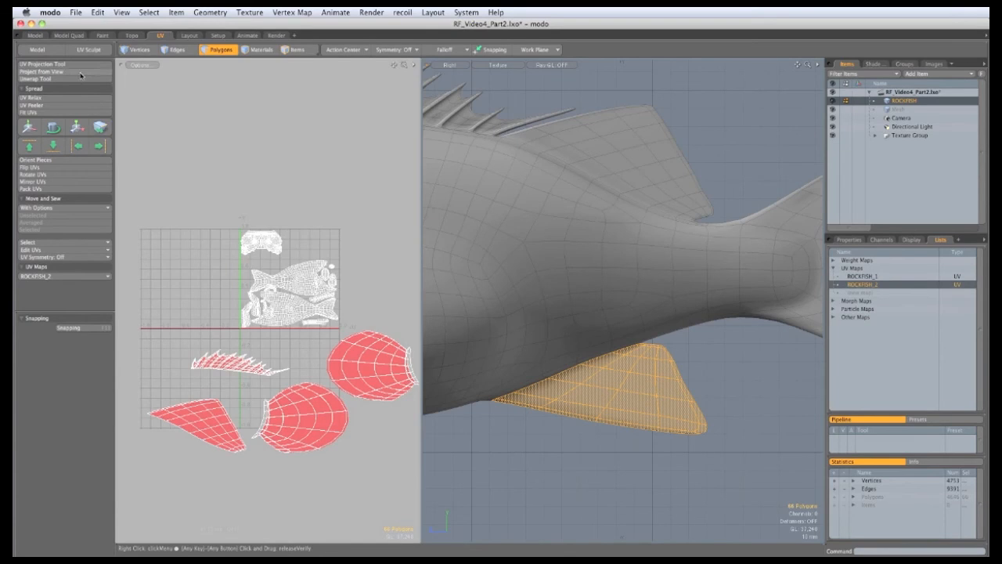
Project the anal fin's UVs from the Right view and move the piece outside the unit square, beside the body pieces.
left_click(40, 71)
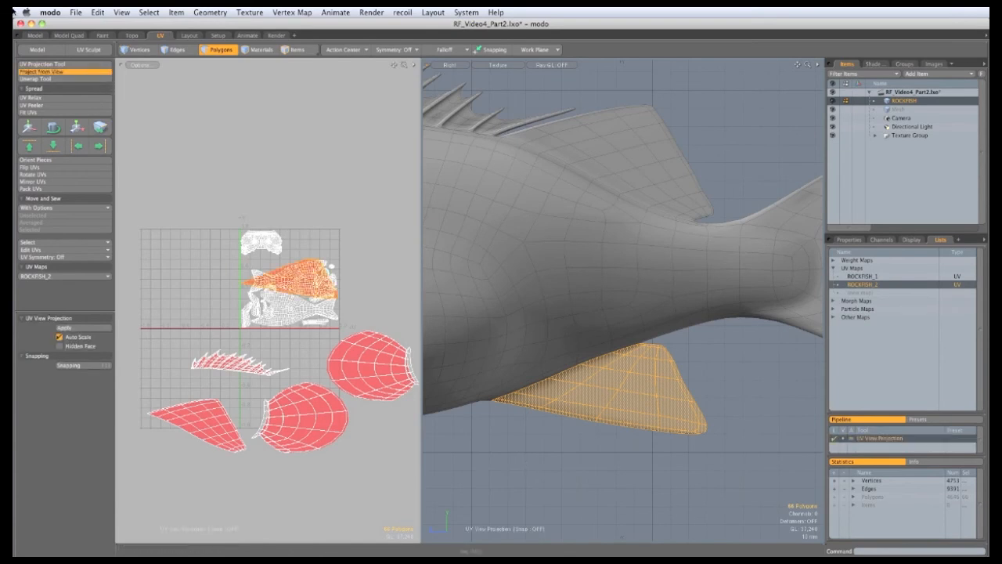
key("w")
left_click_drag(315, 371, 205, 413)
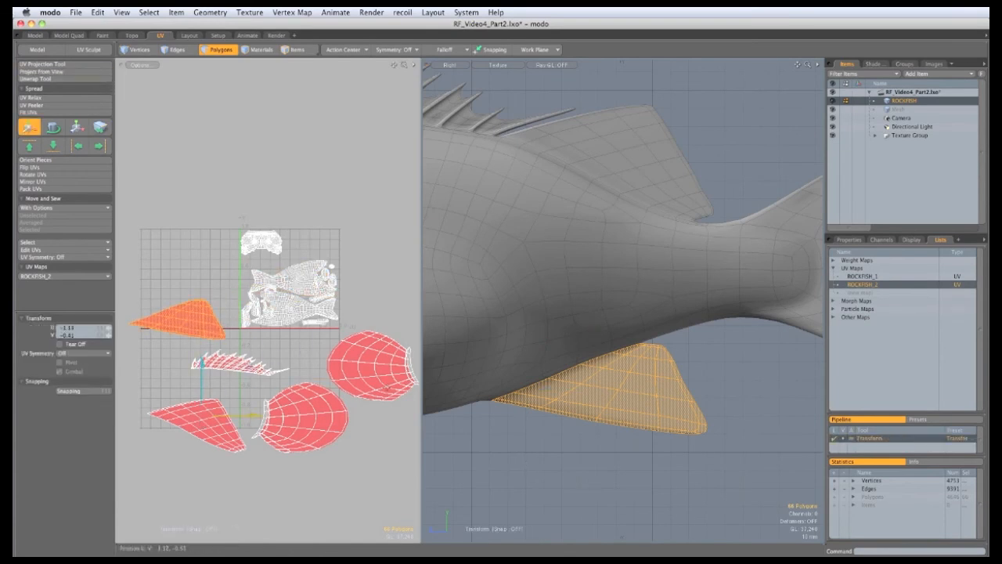
With ROCKFISH_1 active, select one pelvic fin's connected UV piece, starting from a polygon on the fin.
key("space")
left_click_drag(525, 445, 579, 442, "alt+shift")
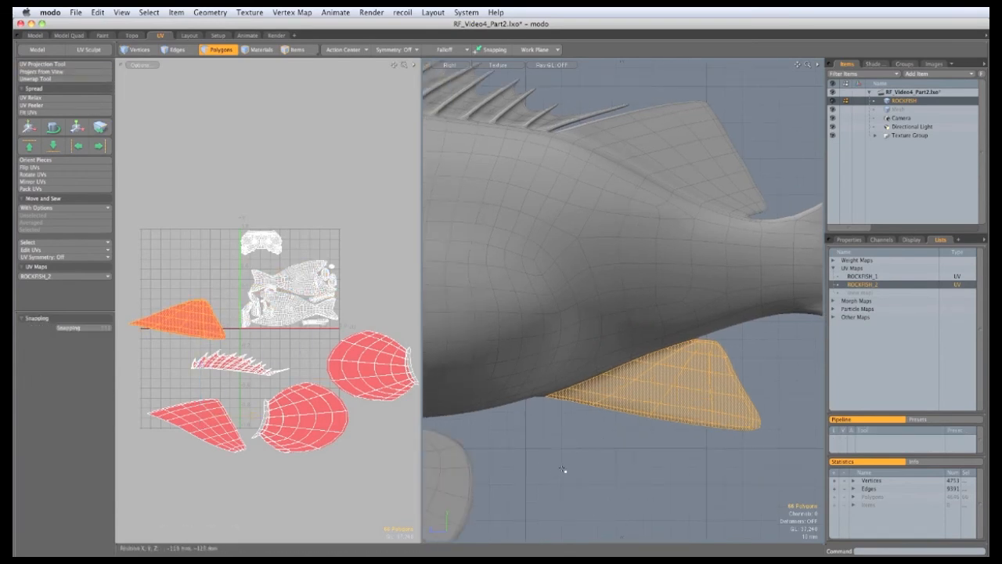
left_click(564, 470)
left_click(862, 276)
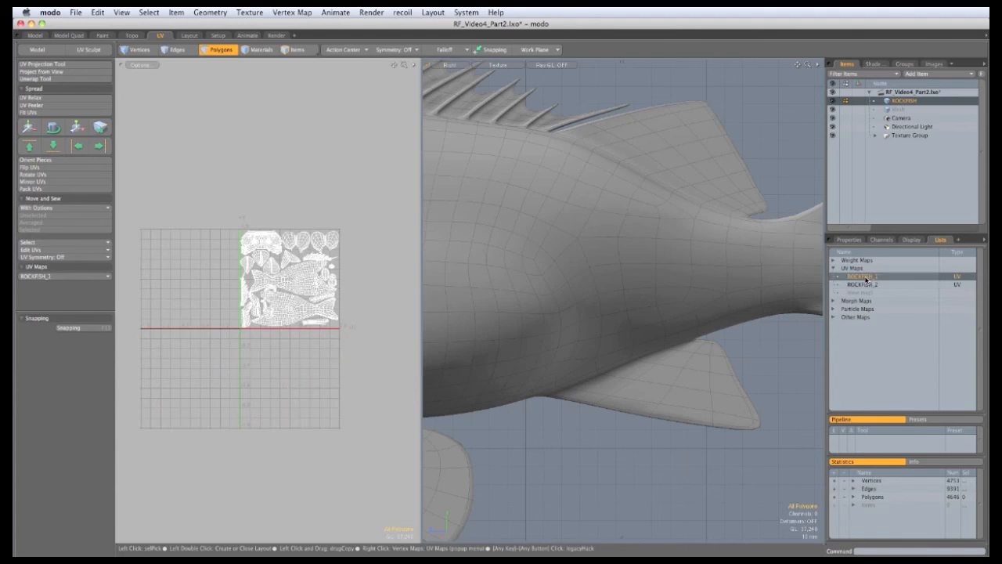
left_click_drag(553, 360, 669, 312, "alt+shift")
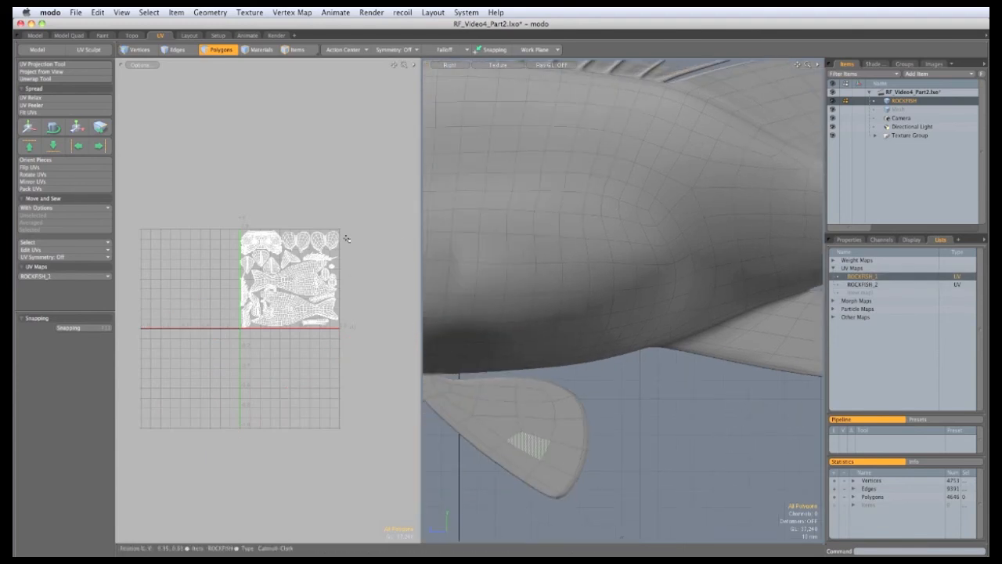
left_click(502, 426)
double_click(530, 444)
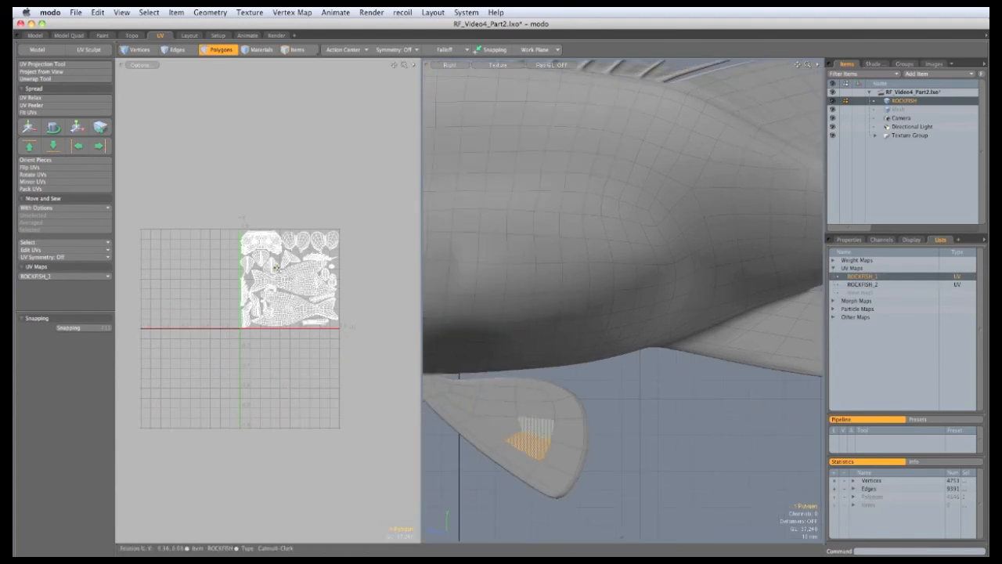
Project the selected pelvic fin's UVs into ROCKFISH_2 from a close side-on Perspective view of the fin.
left_click(442, 69)
left_click(451, 80)
left_click_drag(642, 313, 587, 263, "alt")
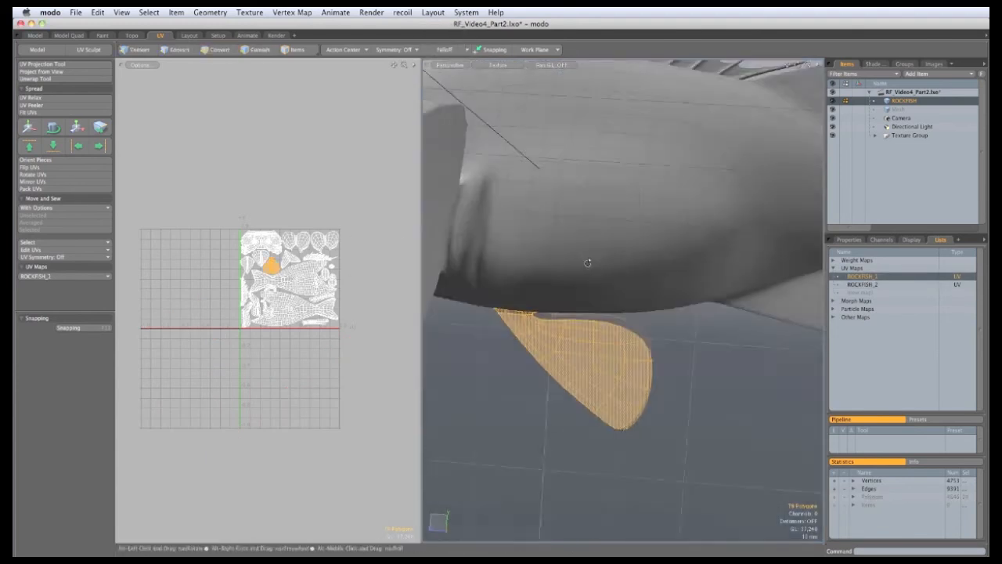
left_click_drag(554, 348, 591, 327, "ctrl+alt")
key("3")
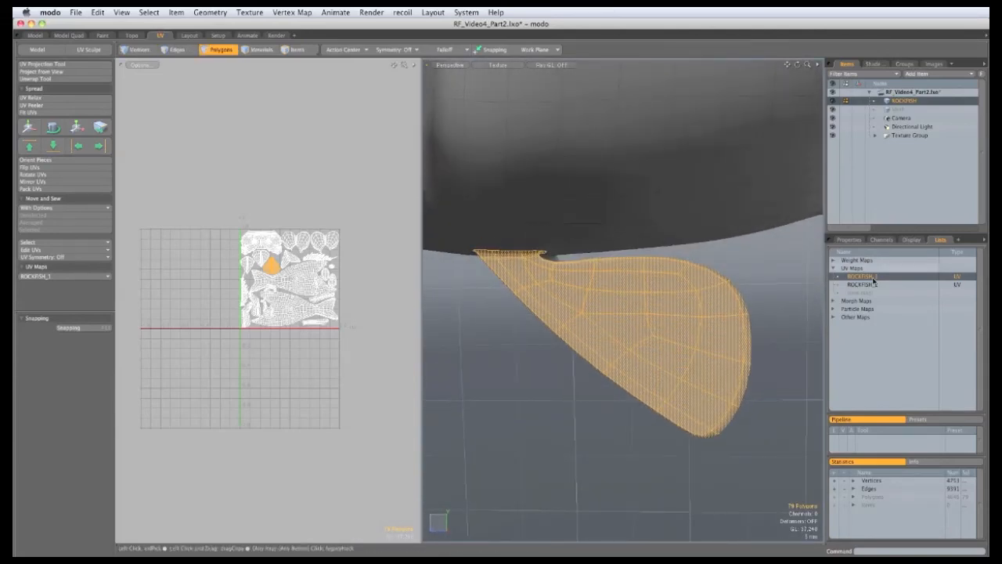
left_click(861, 284)
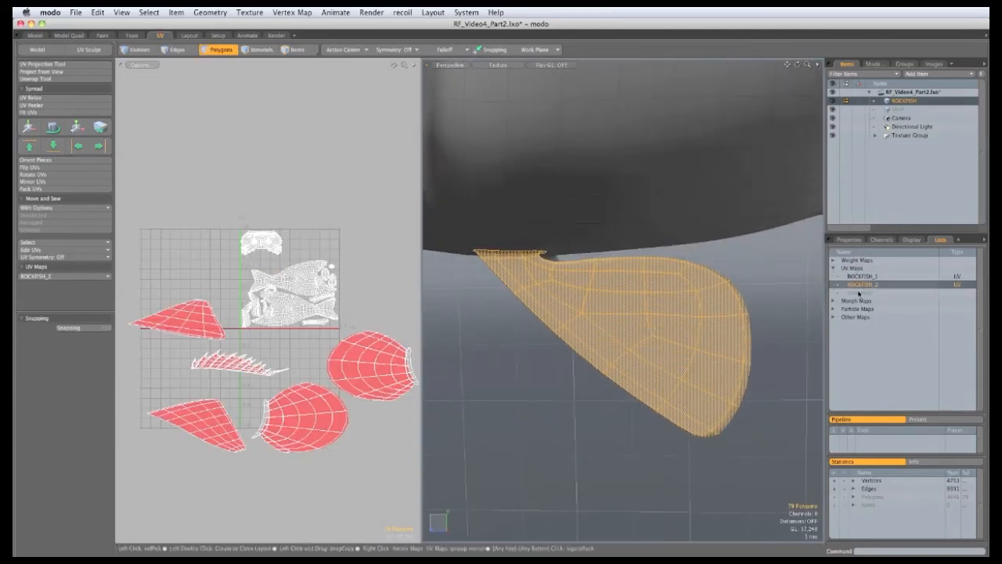
left_click(58, 72)
left_click(500, 346)
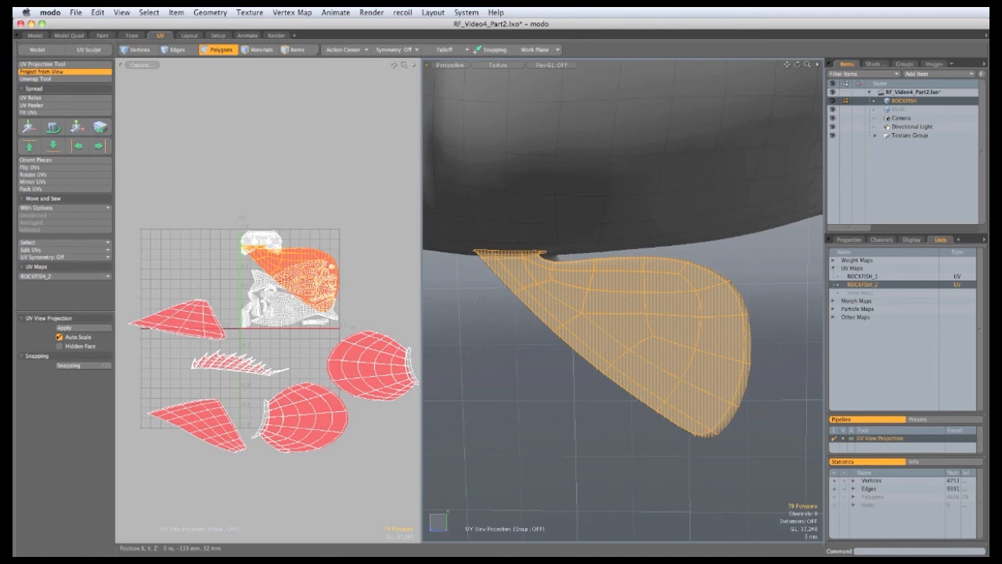
Move the projected pelvic fin piece above the unit square in the UV view.
key("space")
key("w")
left_click_drag(312, 354, 235, 252)
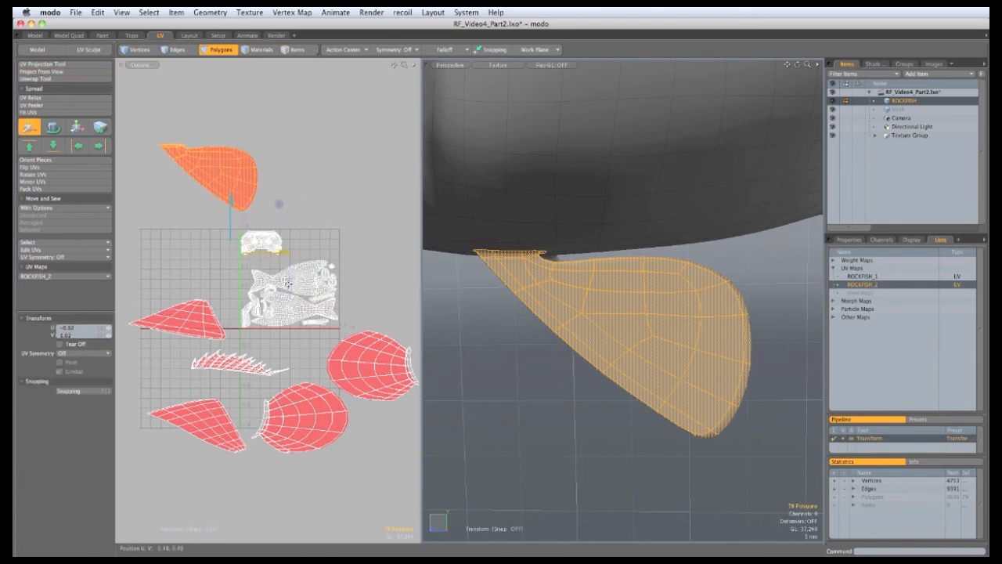
key("space")
With ROCKFISH_1 active, select the opposite pelvic fin's UV piece and orbit the Perspective view to face that fin.
left_click(861, 276)
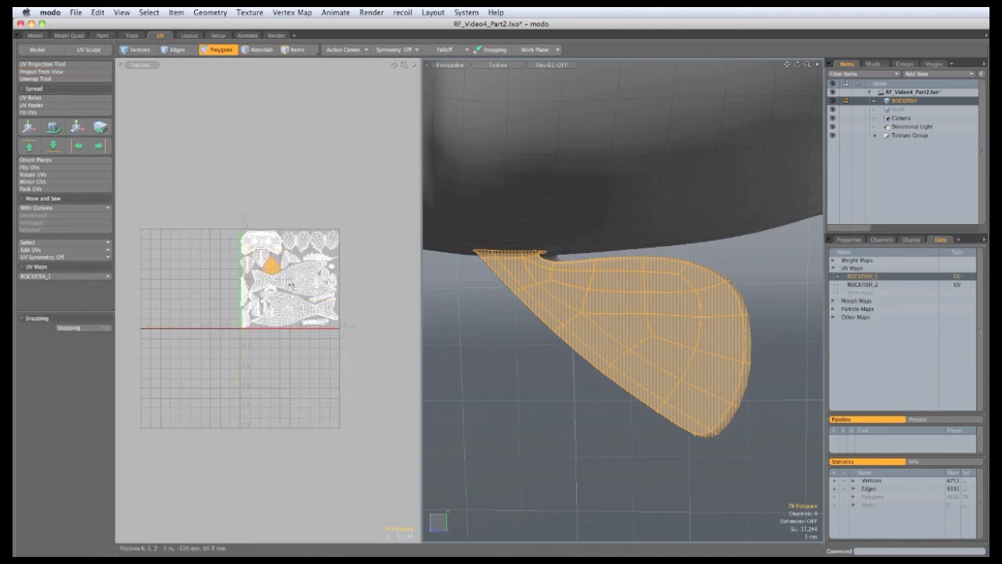
double_click(260, 257)
left_click_drag(649, 273, 647, 312, "alt")
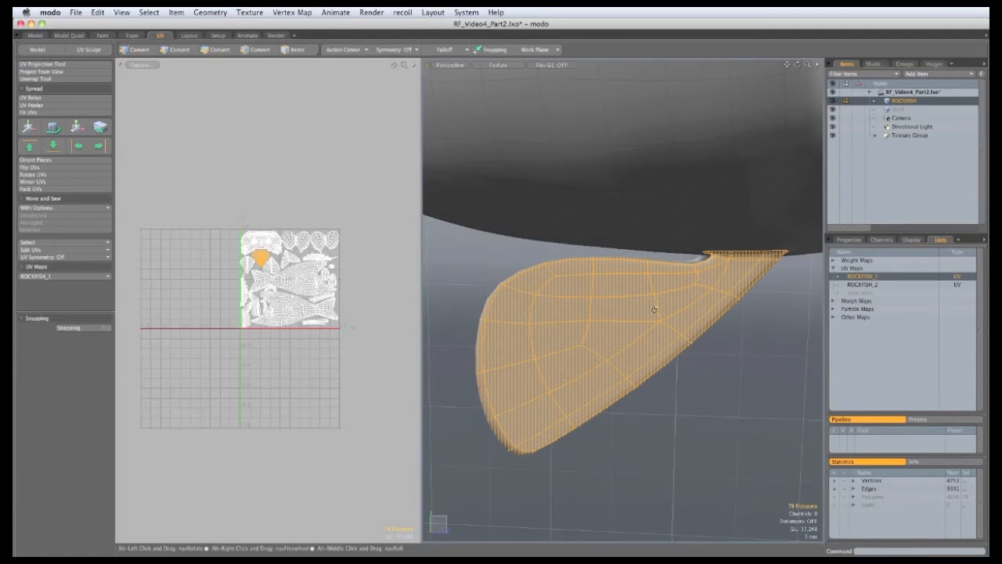
Project the opposite pelvic fin's UVs from the Perspective view into ROCKFISH_2 and move the piece above the unit square.
left_click(862, 285)
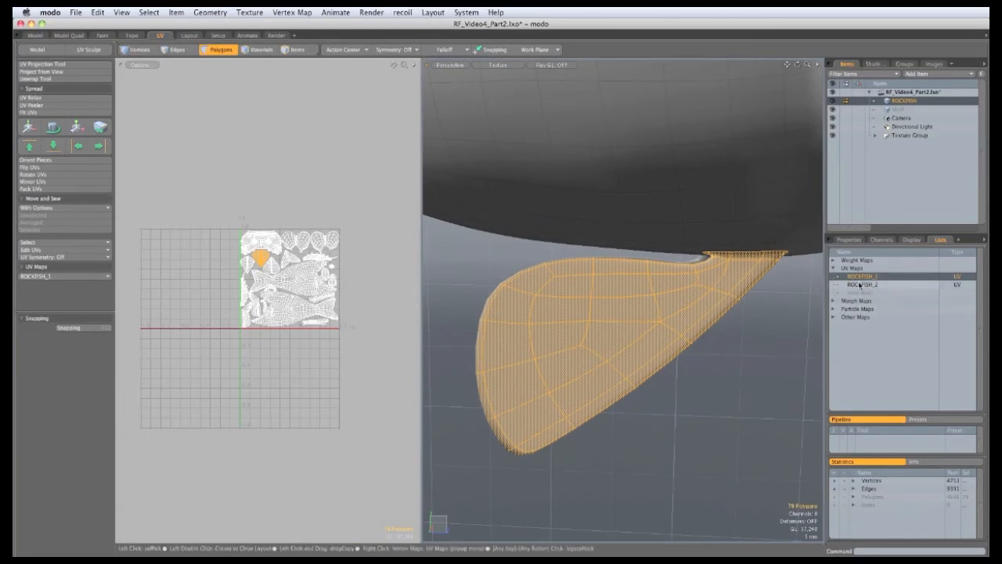
left_click(41, 71)
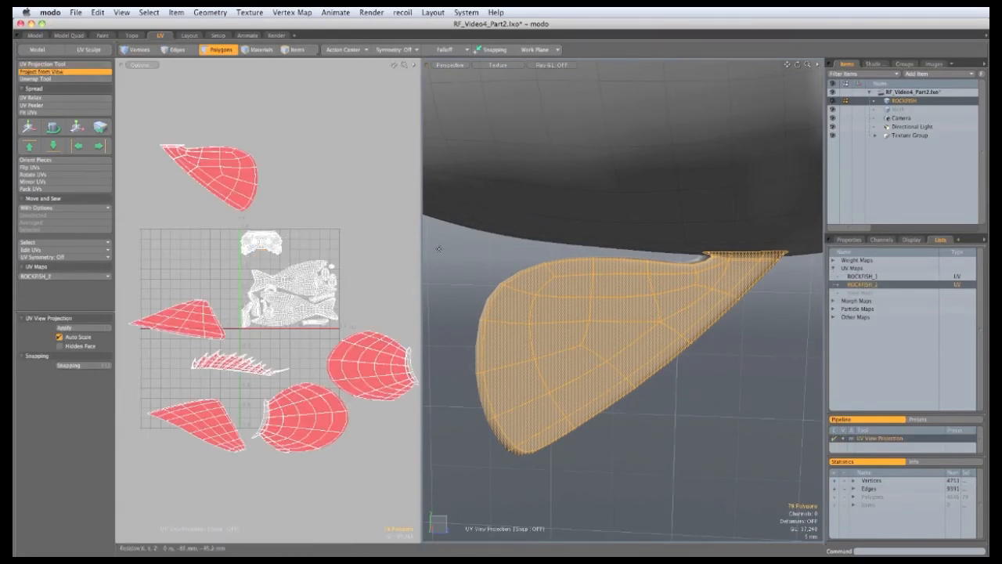
left_click(339, 238)
key("w")
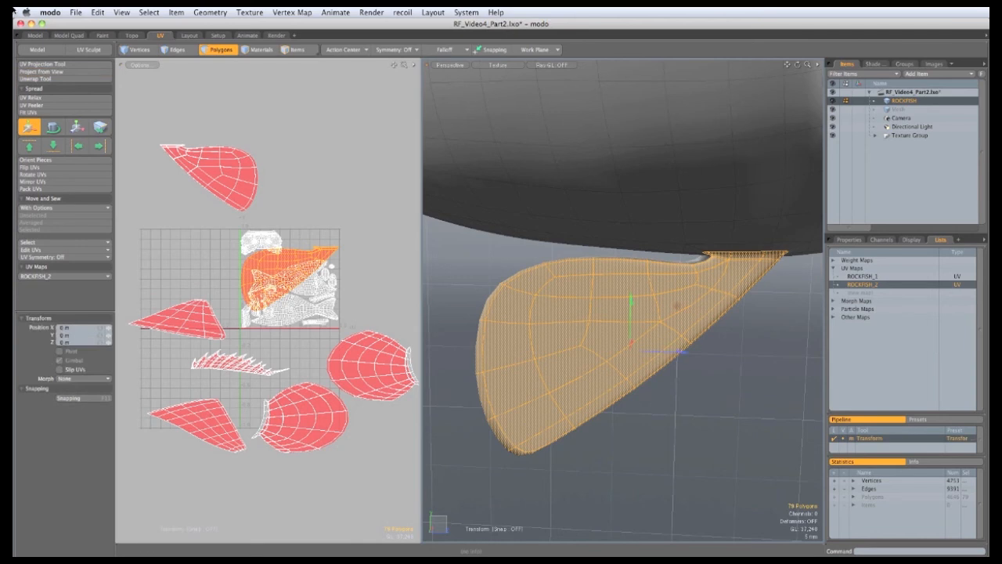
left_click_drag(277, 329, 324, 255)
left_click(459, 404)
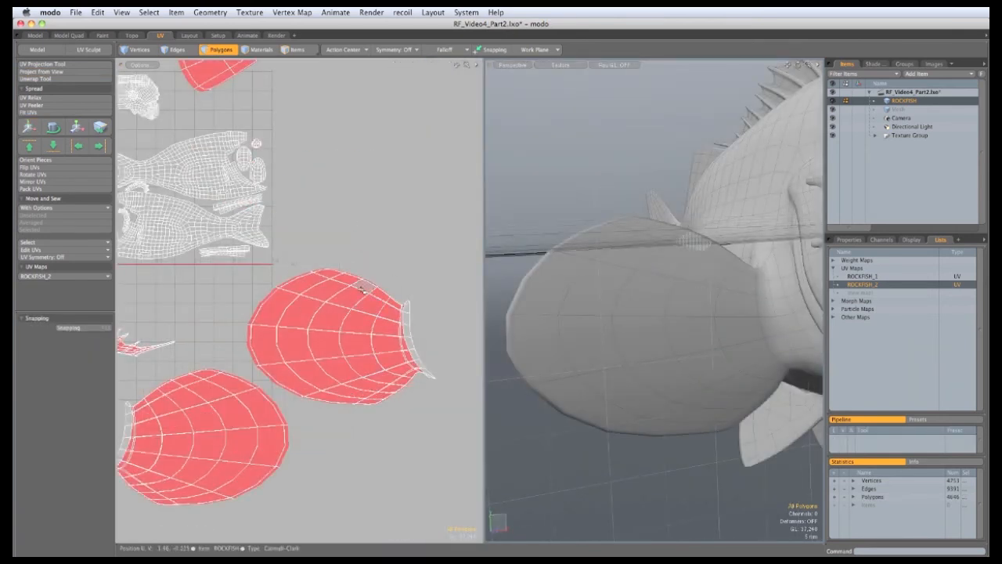
Enlarge the UV view, select the lower of the two pectoral fin pieces and mirror its UVs horizontally.
left_click_drag(547, 313, 638, 266, "alt")
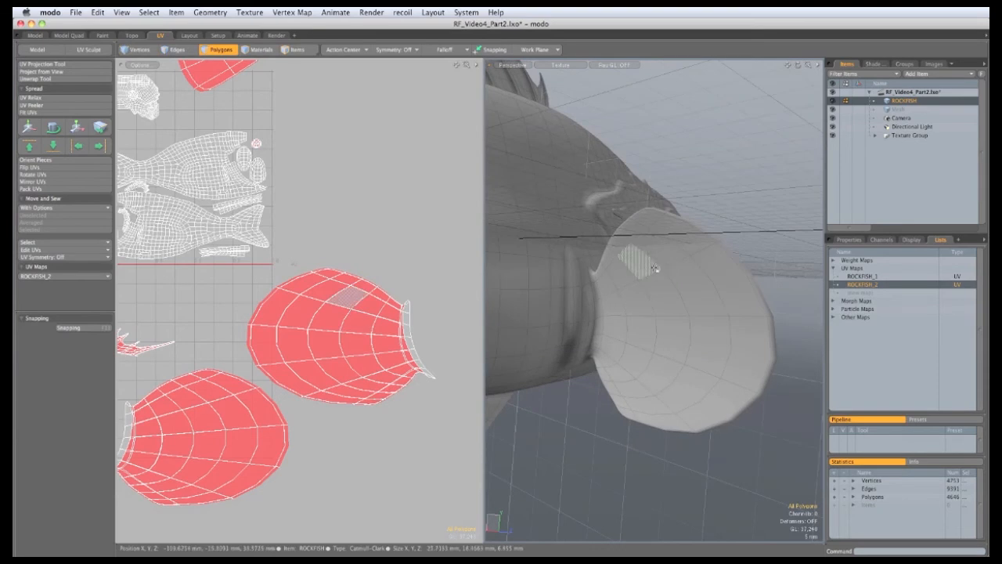
left_click_drag(485, 283, 678, 280)
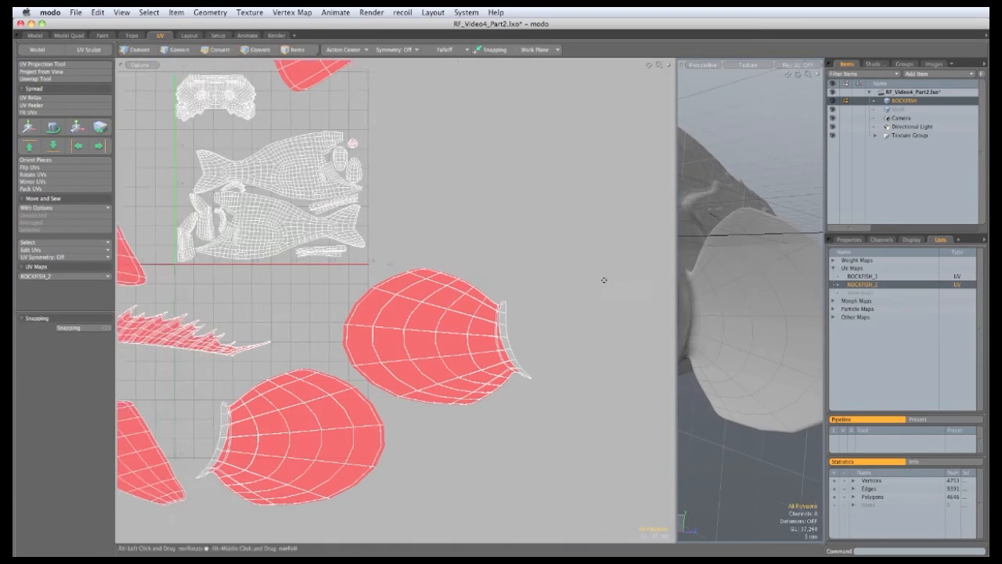
left_click_drag(373, 431, 398, 352, "alt")
double_click(379, 368)
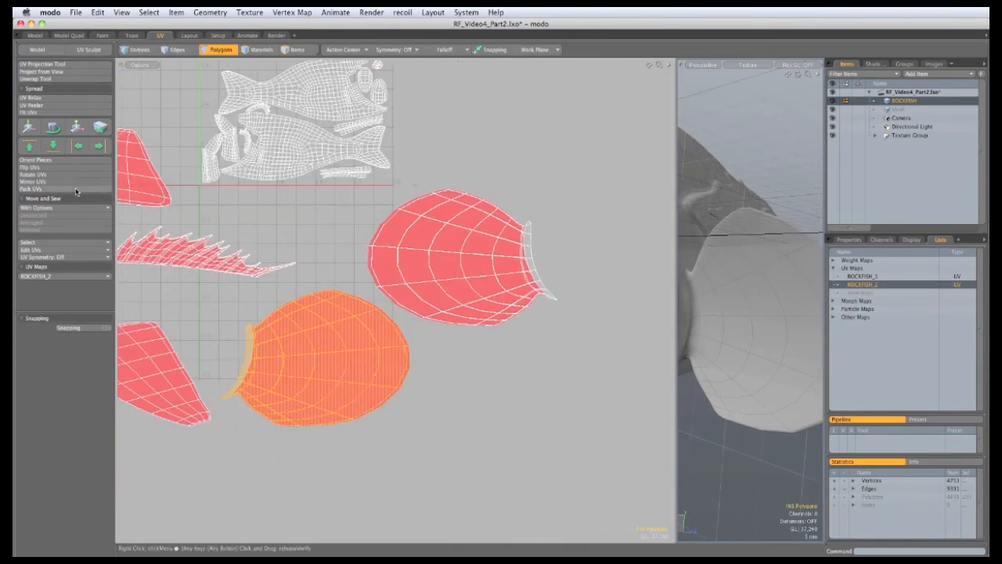
left_click(32, 180)
left_click(331, 160)
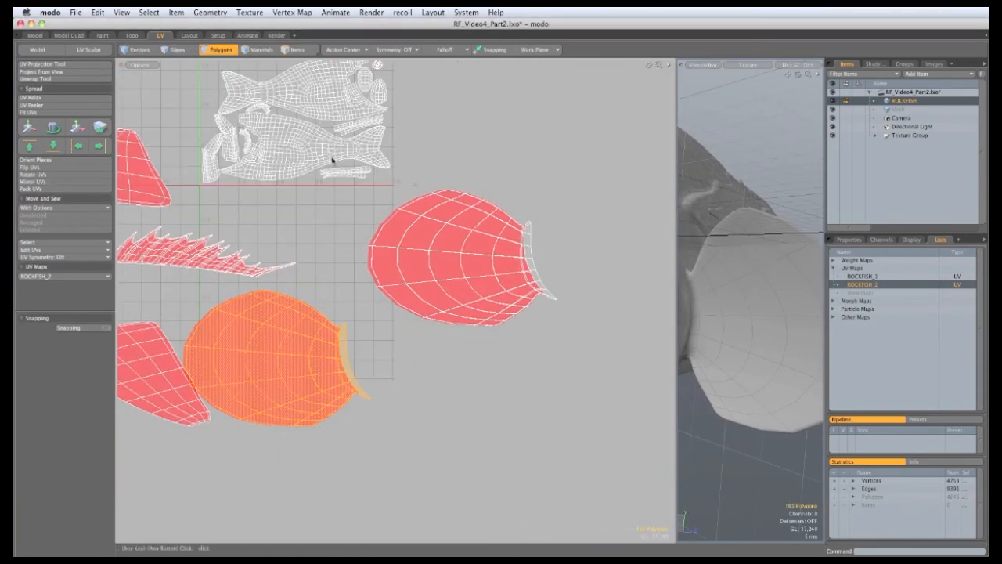
Move the mirrored pectoral fin piece exactly over the other pectoral fin piece and clear the selection.
key("w")
left_click_drag(388, 353, 581, 251)
key("space")
left_click(387, 355)
scroll(435, 352, "down", 3)
left_click_drag(435, 353, 379, 380, "alt")
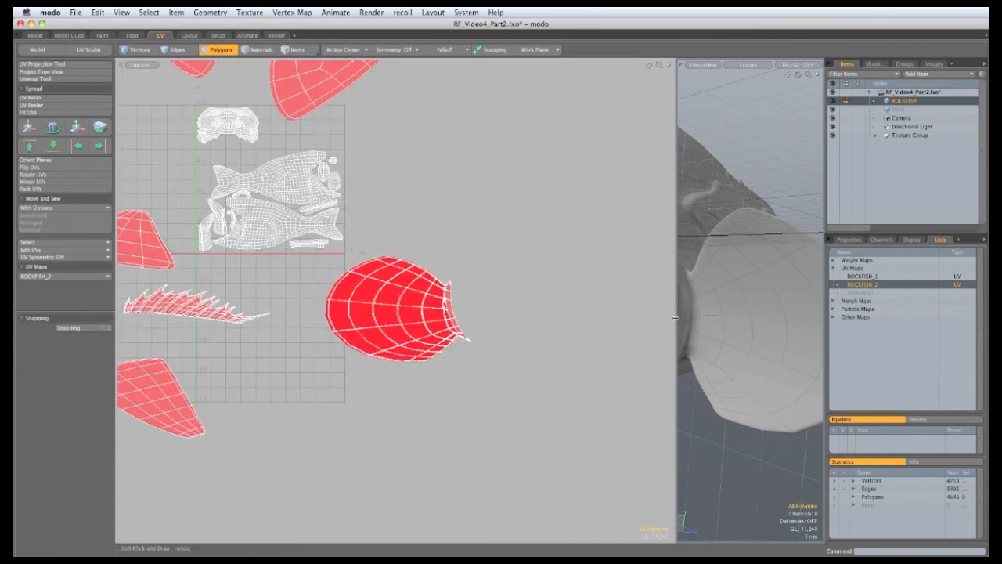
Lasso-select the tail fin polygons on the upper body piece in the UV view.
left_click_drag(676, 318, 490, 324)
scroll(587, 328, "down", 5)
mouse_move(595, 333)
left_mouse_down("alt")
mouse_move(636, 358)
mouse_move(660, 306)
mouse_move(674, 337)
mouse_move(593, 319)
left_mouse_up("alt")
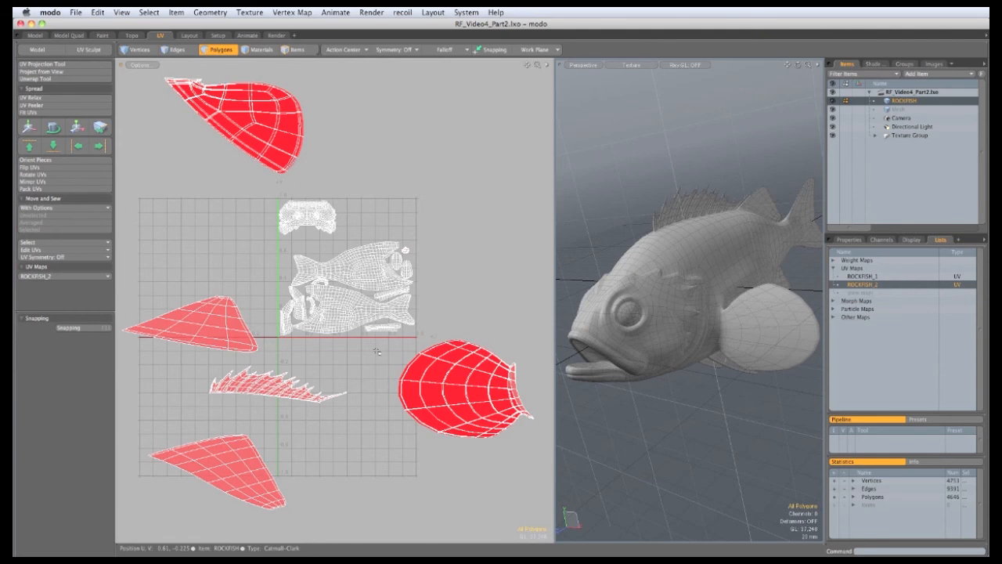
left_click_drag(304, 269, 309, 314, "ctrl+alt")
mouse_move(266, 388)
right_mouse_down()
mouse_move(223, 385)
mouse_move(180, 183)
mouse_move(354, 181)
mouse_move(405, 268)
right_mouse_up()
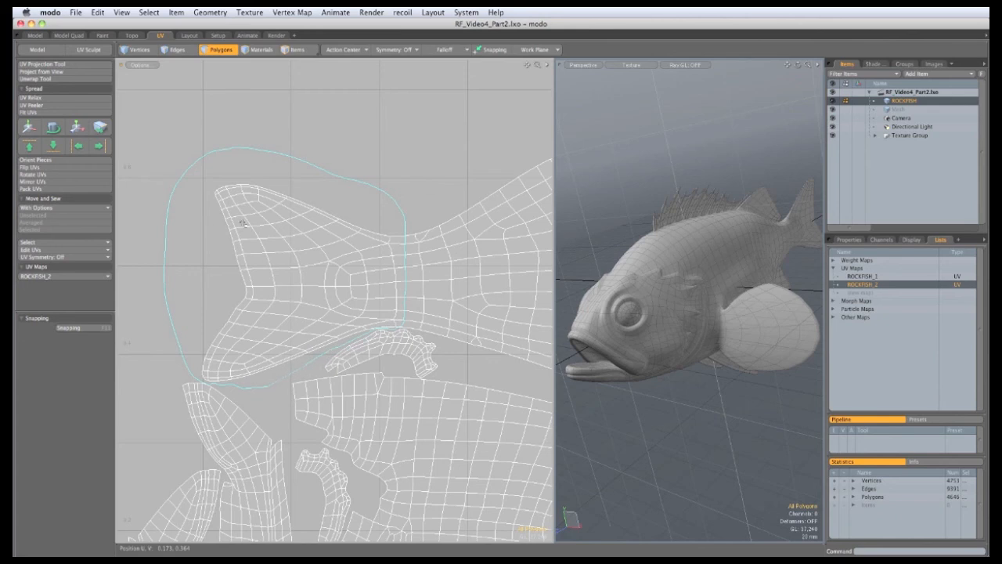
left_click_drag(281, 275, 308, 279, "ctrl+alt")
left_click_drag(308, 278, 270, 237, "alt")
Move the selected tail fin UVs below the unit square with Tear Off enabled, detaching them from the body piece.
left_click(34, 129)
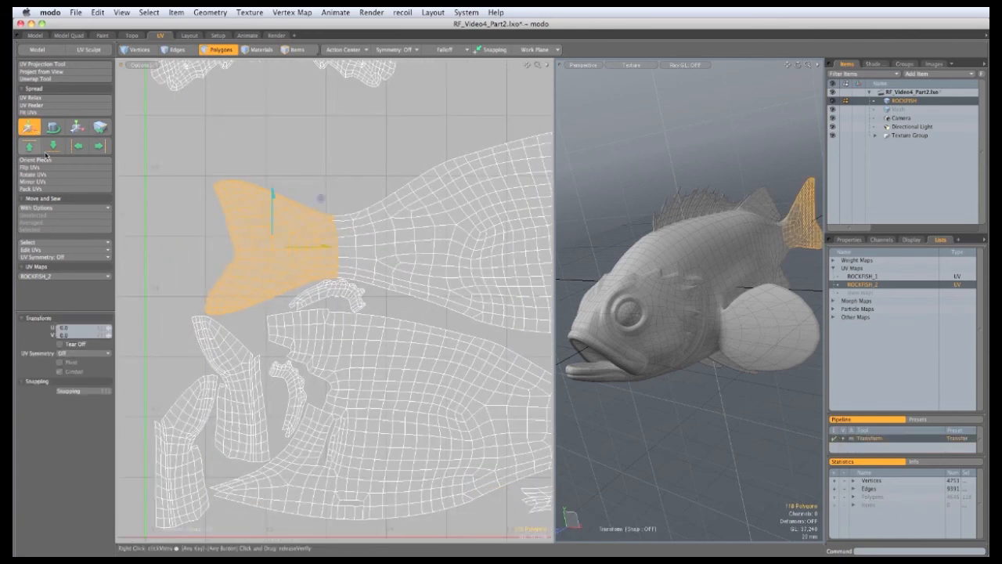
left_click(60, 344)
scroll(296, 305, "down", 3)
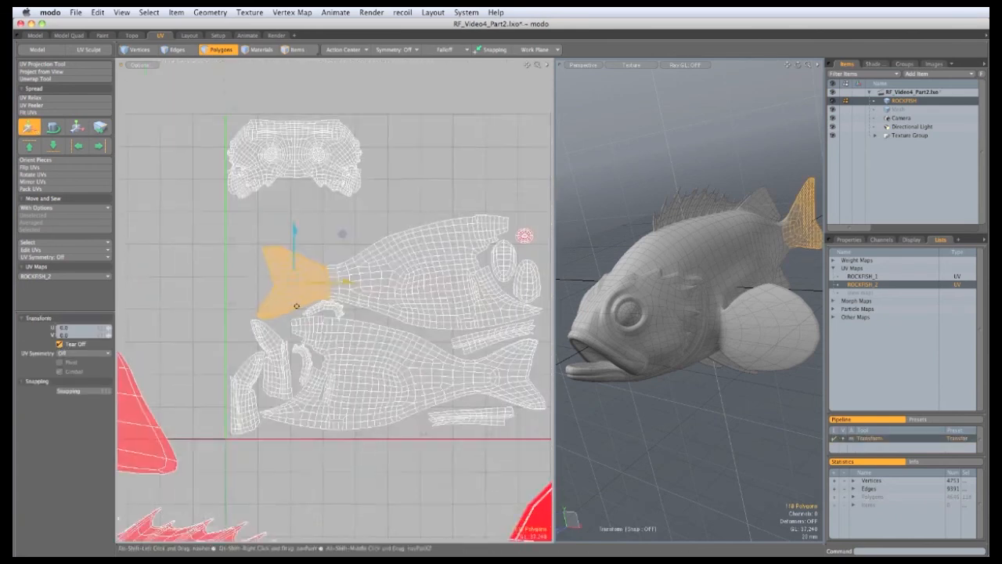
left_click_drag(296, 306, 257, 209, "alt+shift")
left_click_drag(262, 251, 364, 444)
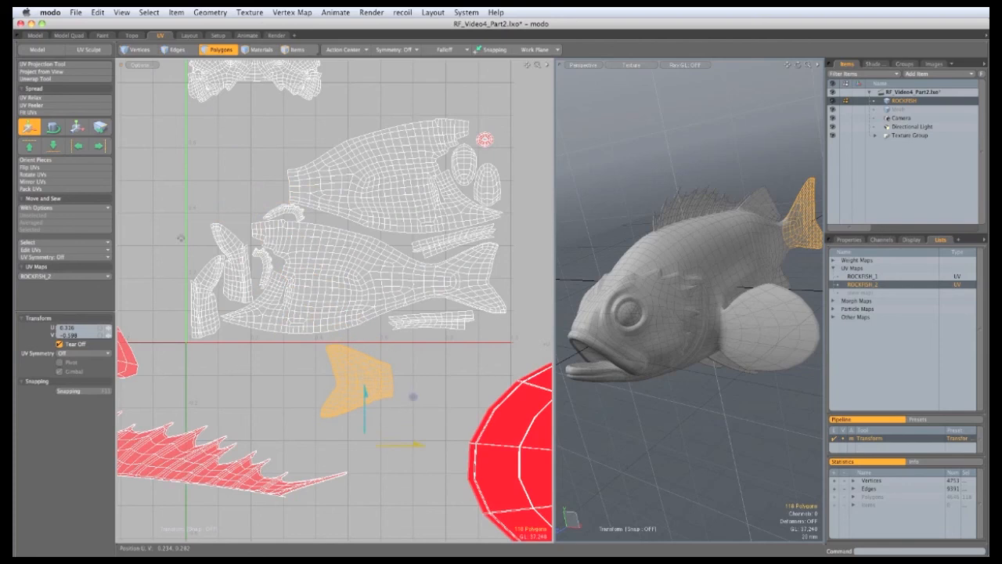
key("space")
Mirror the detached tail fin UVs along the U axis and move them over the tail of the lower body piece.
left_click(55, 181)
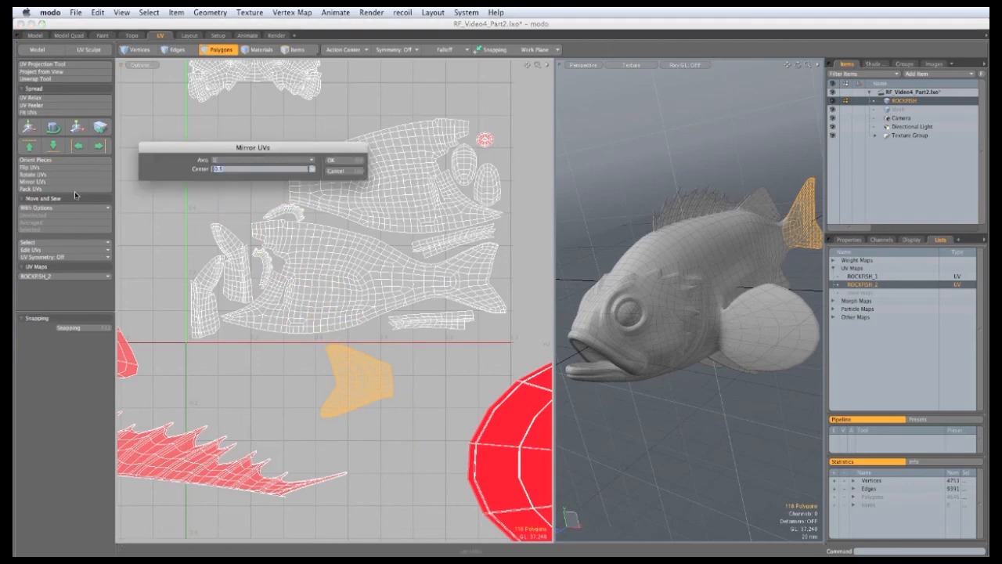
left_click(333, 162)
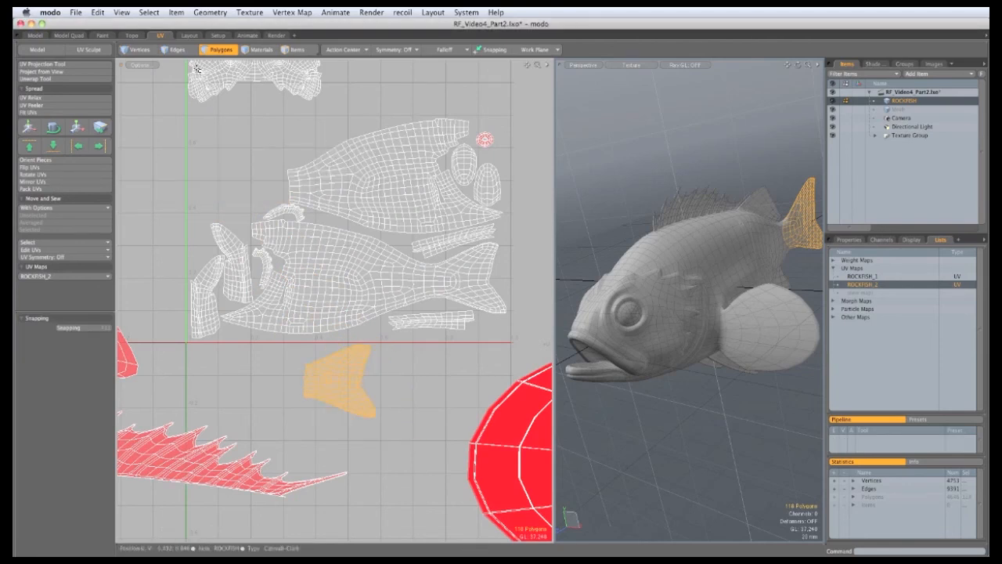
key("w")
left_click_drag(366, 457, 475, 347)
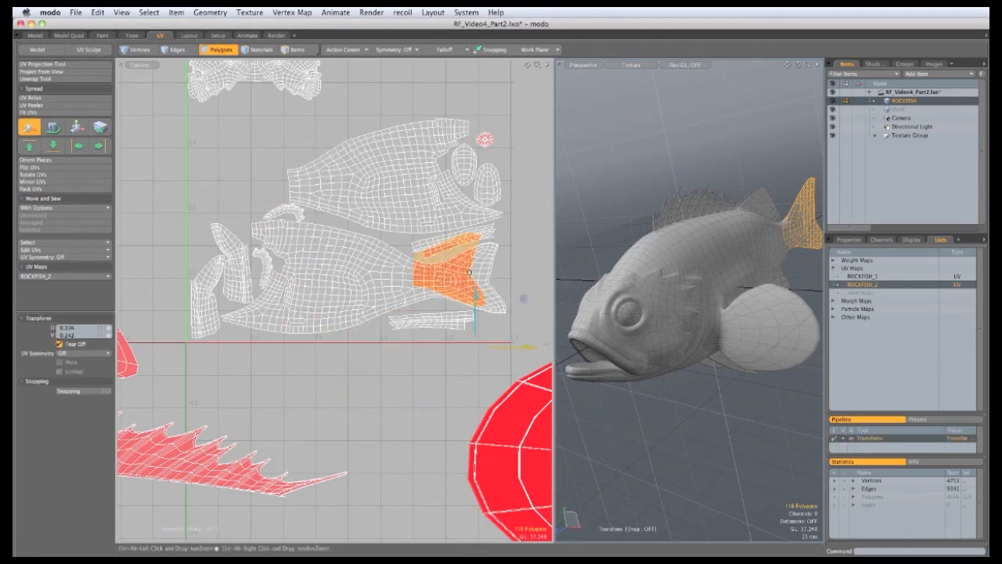
key("shift+a")
left_click_drag(354, 313, 297, 281, "alt")
left_click_drag(314, 313, 388, 342)
Rotate the tail fin piece by about 4° and nudge it to line up with the tail underneath.
key("e")
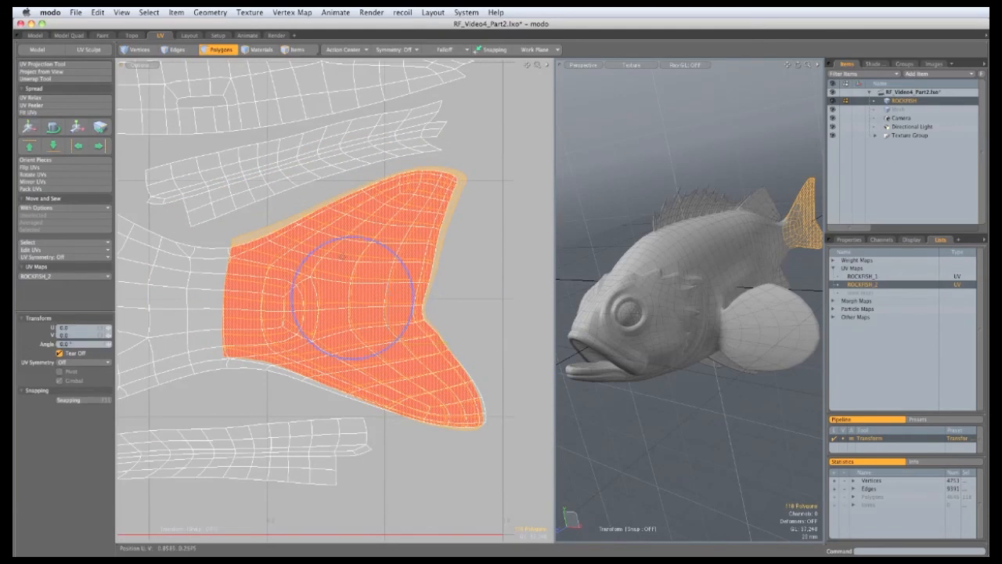
left_click_drag(335, 242, 337, 244)
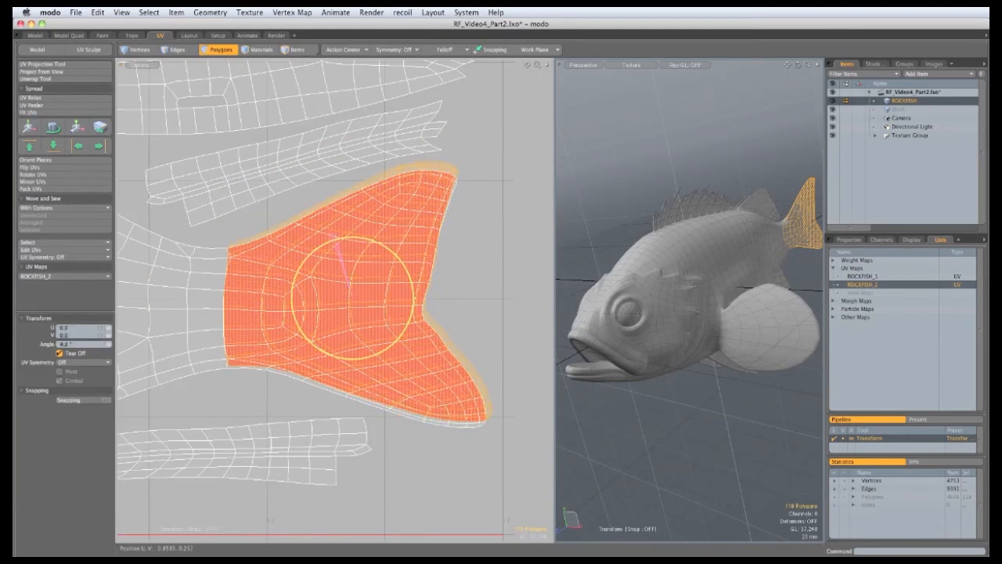
key("w")
left_click_drag(272, 350, 270, 359)
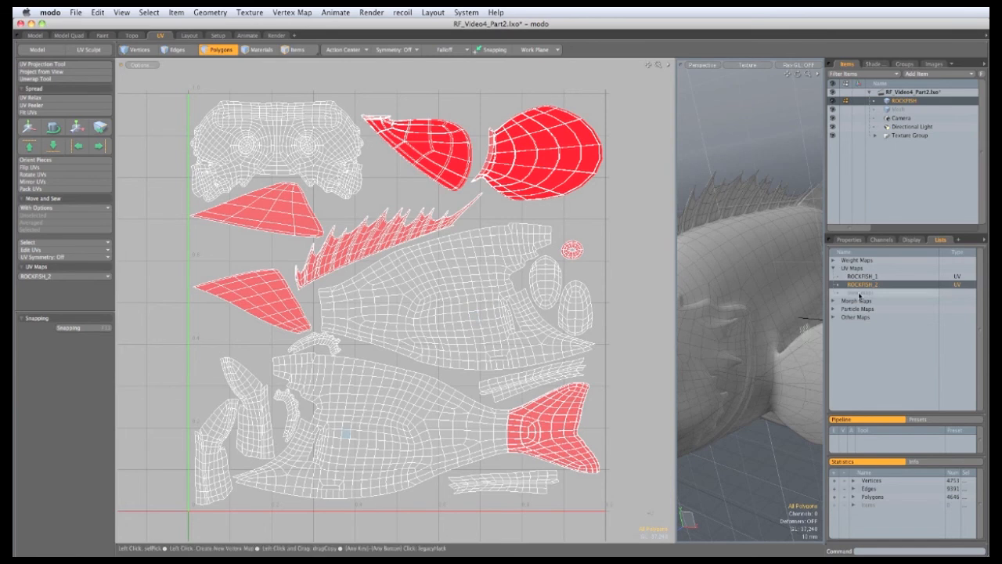
Export the ROCKFISH_2 UVs as an EPS template named Rockfish2 in the images folder.
left_click(261, 15)
left_click(259, 108)
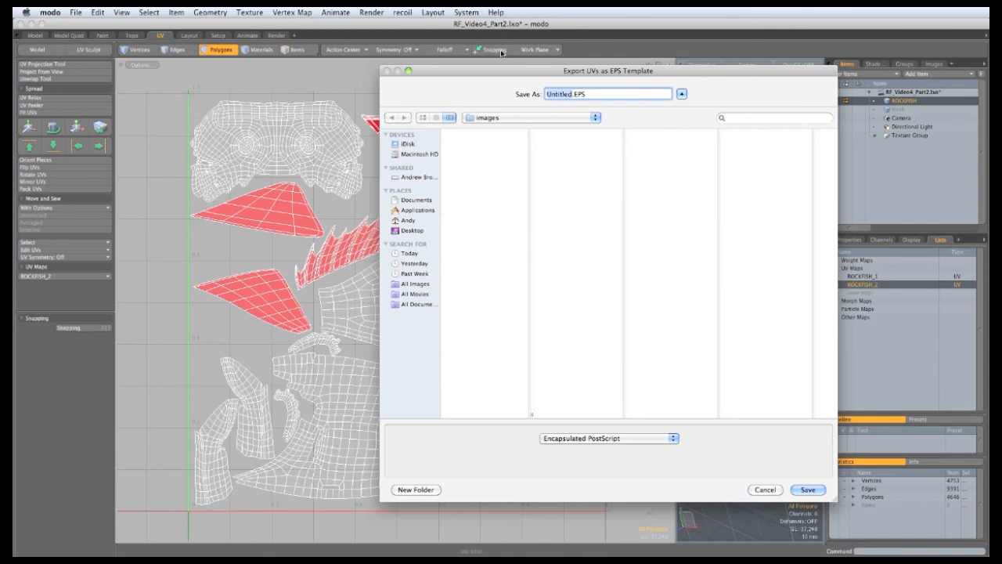
type("Rockfish2")
left_click(807, 491)
Export the ROCKFISH_1 UVs as an EPS template named Rockfish1 in the images folder.
left_click(861, 276)
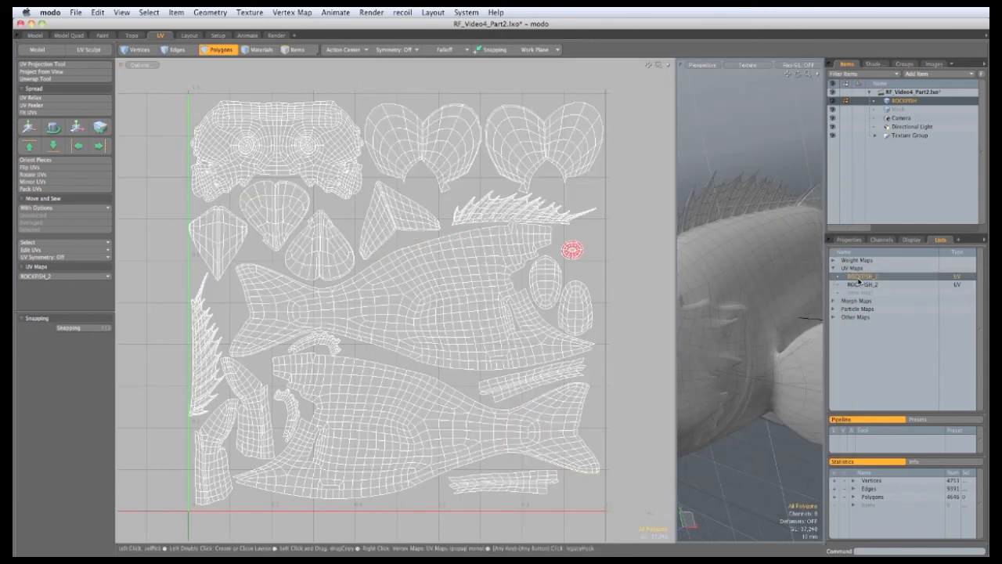
left_click(250, 12)
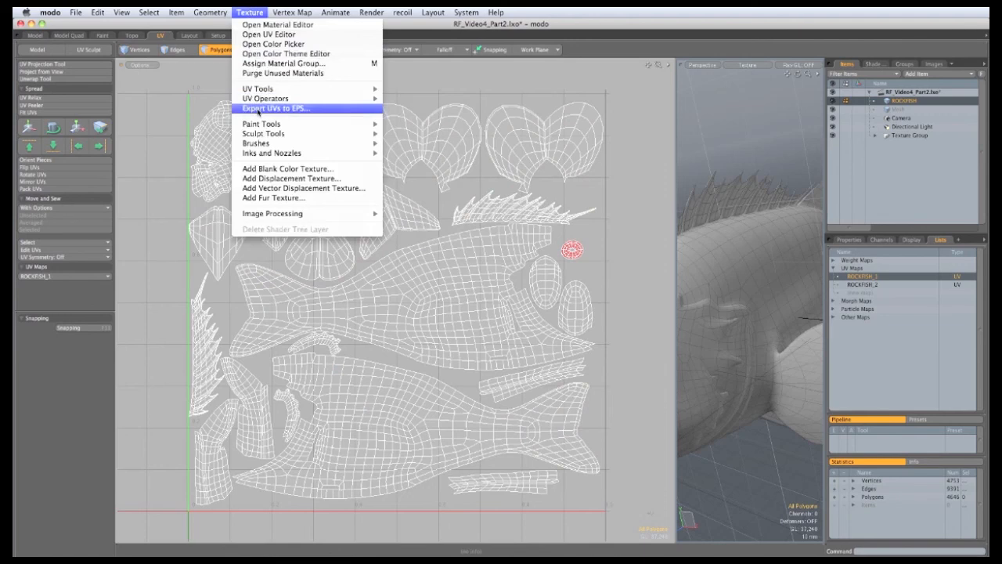
left_click(257, 109)
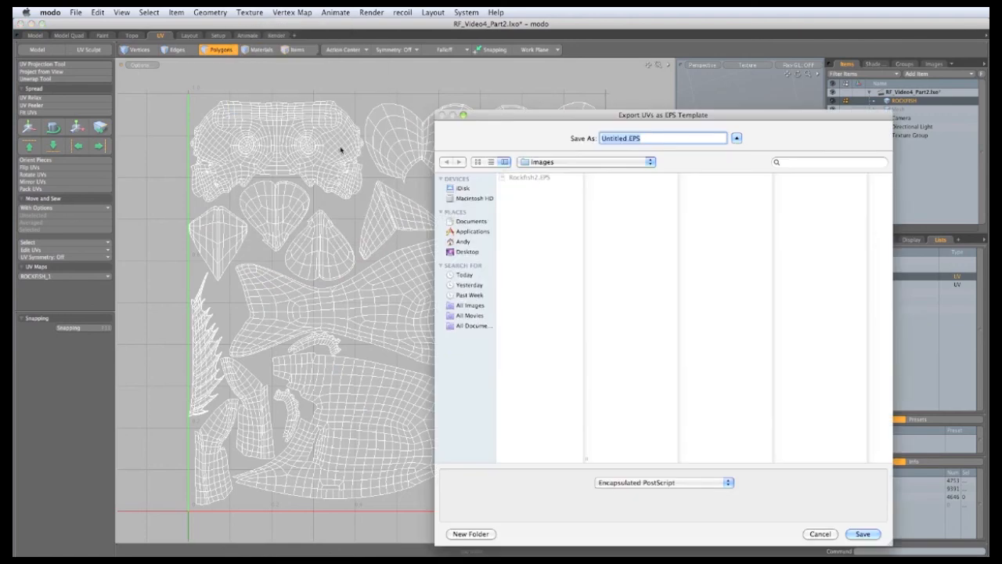
left_click(546, 178)
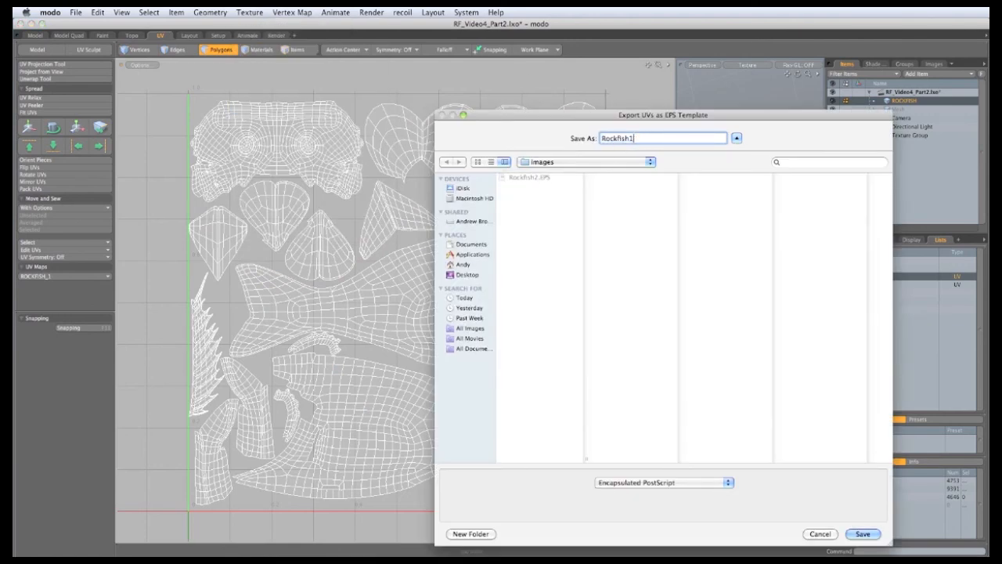
left_click(862, 534)
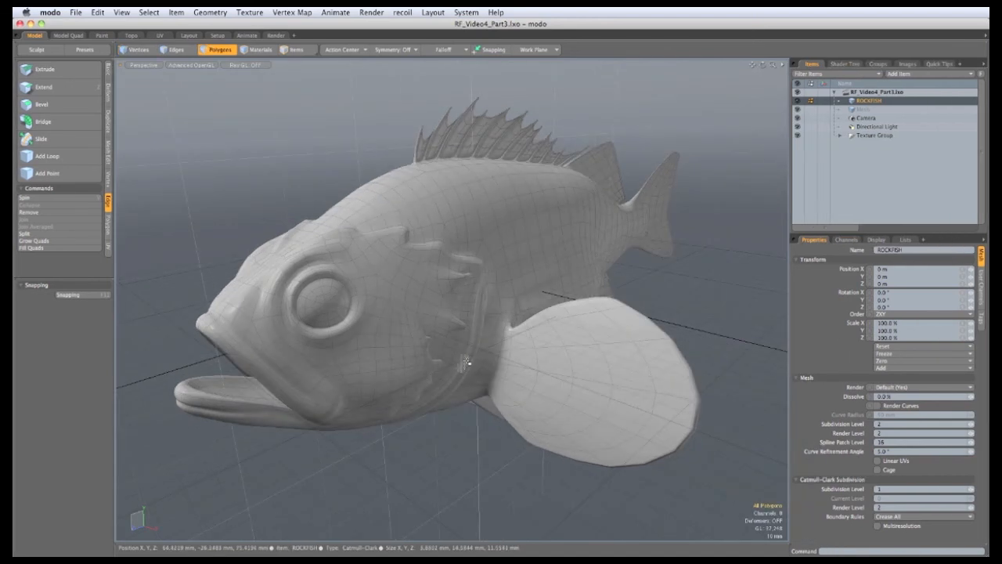
Select all connected polygons of the fish body and assign them a new material named RF_Body.
double_click(442, 336)
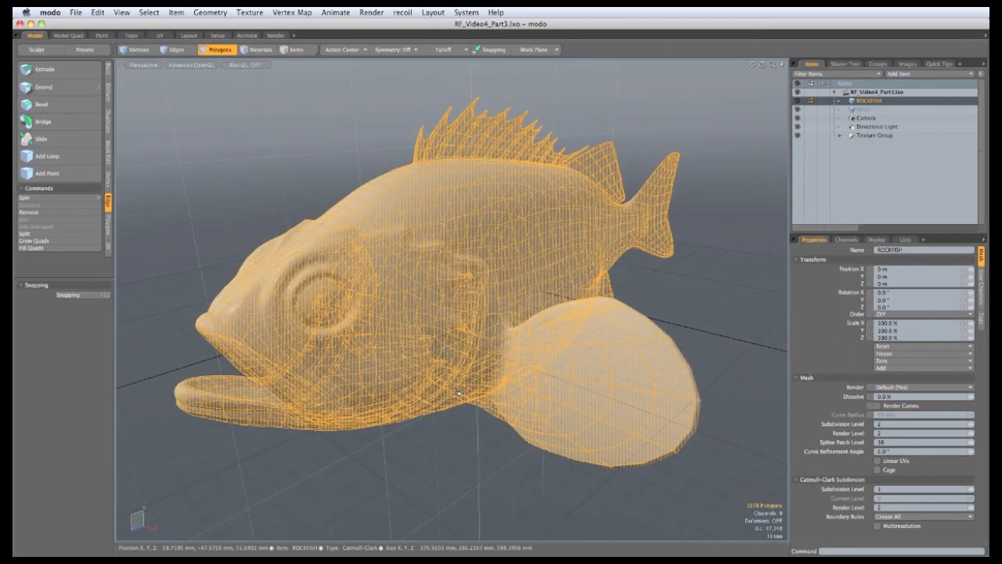
key("m")
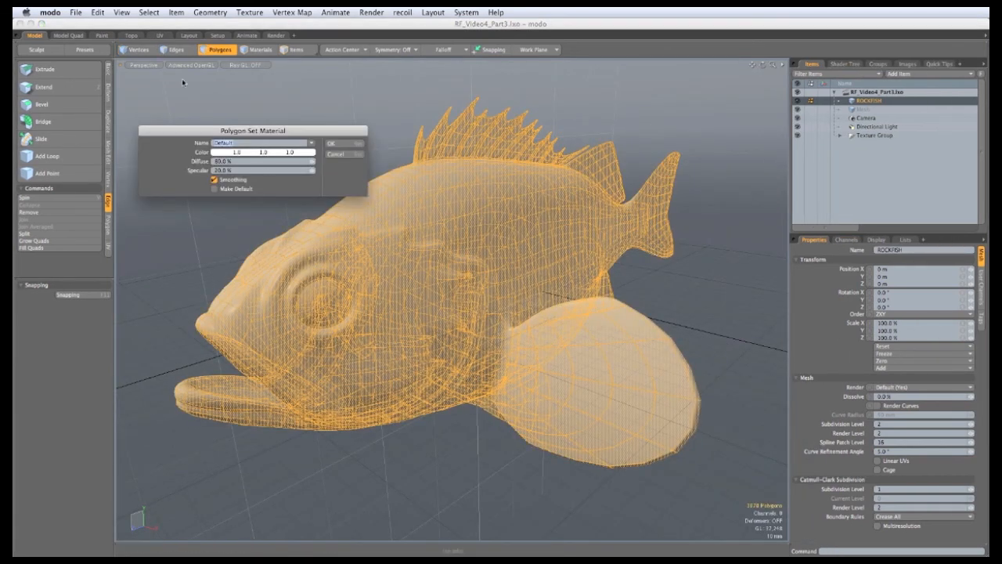
type("RF_Body")
key("Return")
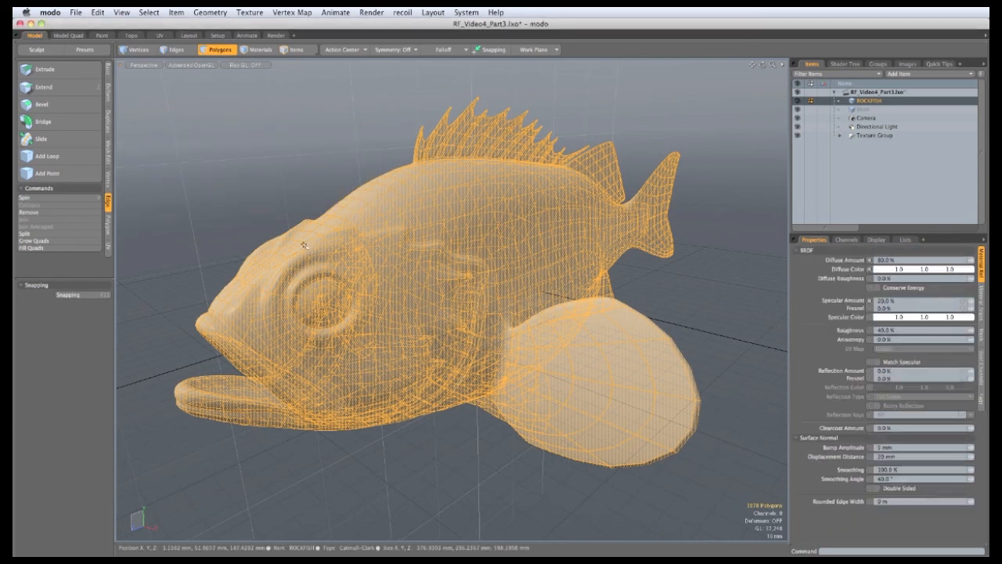
Hide the body, select the outer shells of both eyes and assign them a new material named RF_Cornea.
key("h")
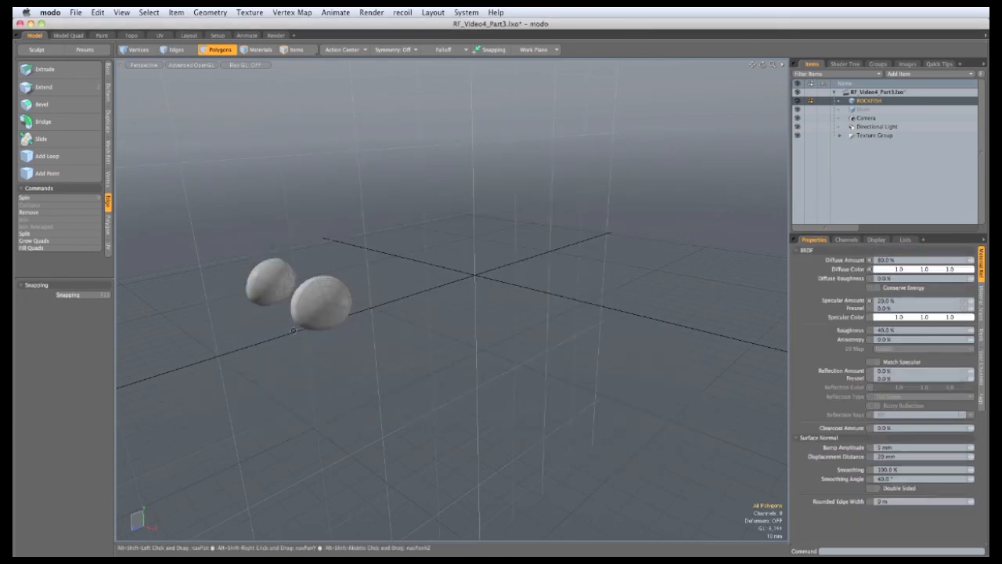
left_click_drag(295, 332, 432, 312, "alt")
scroll(416, 307, "up", 5)
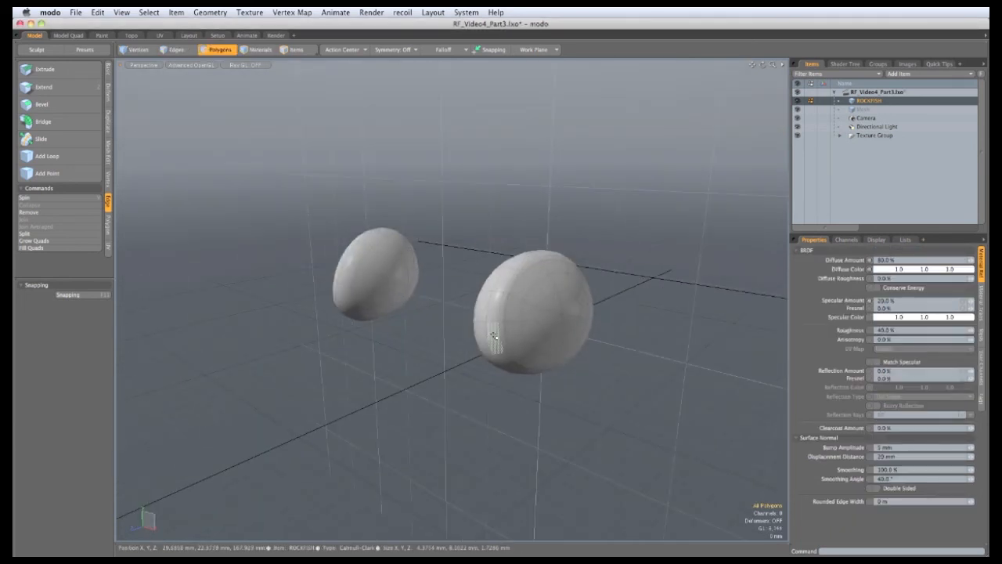
double_click(493, 336)
double_click(353, 296, "shift")
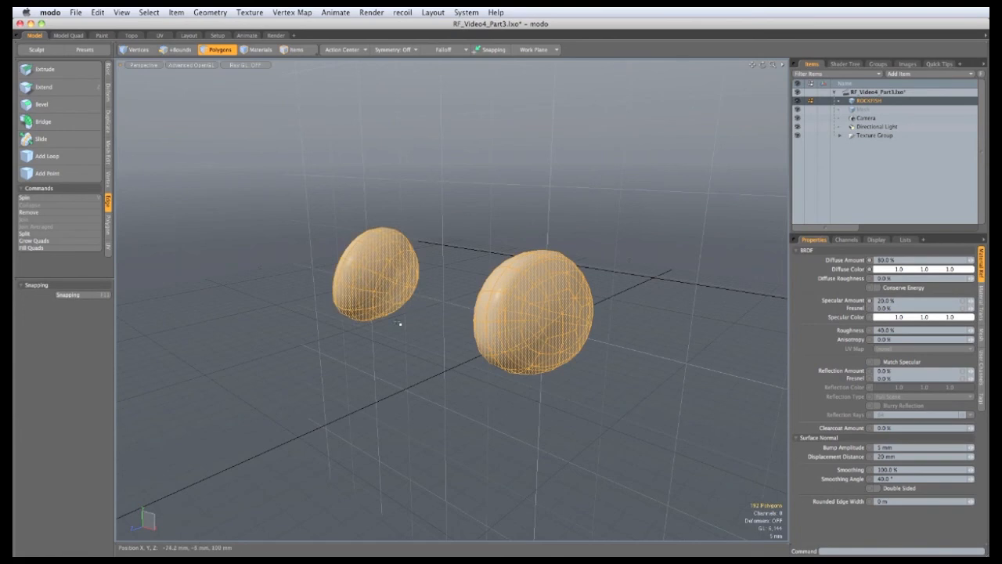
left_click_drag(398, 322, 373, 315, "alt+shift")
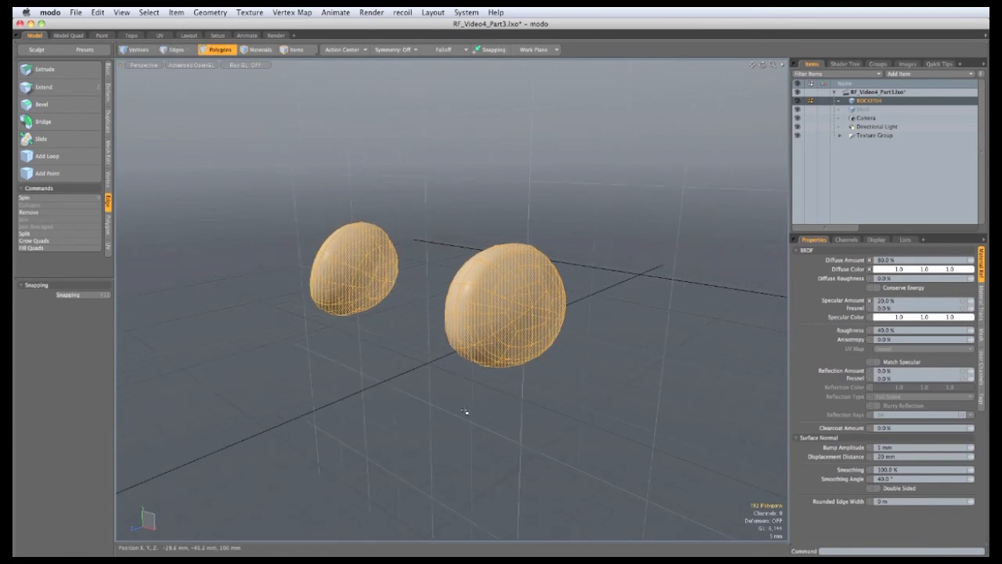
key("m")
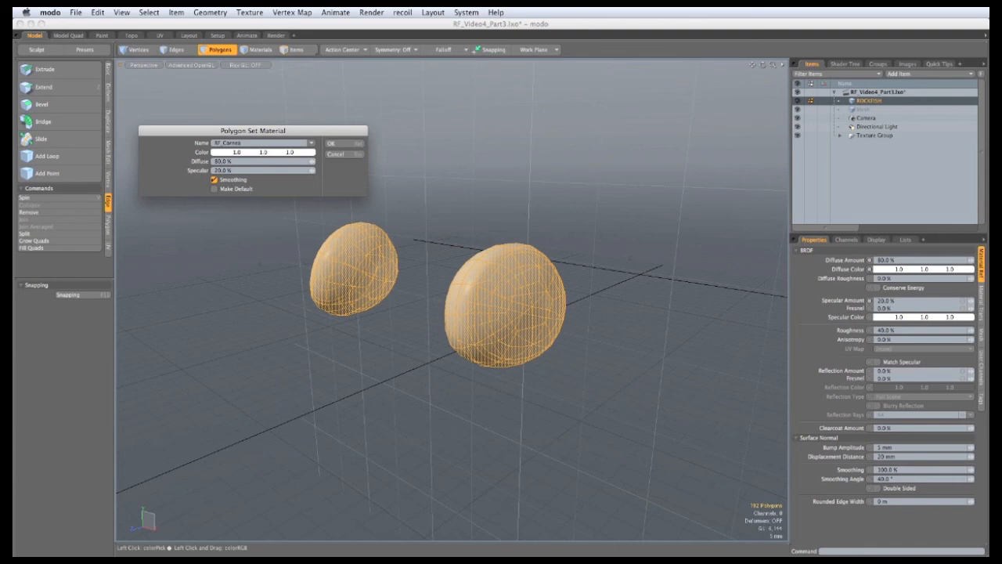
key("Return")
Hide the corneas, select the connected lens polygons in both eyes and assign them a new material named RF_Lens.
left_click(474, 431)
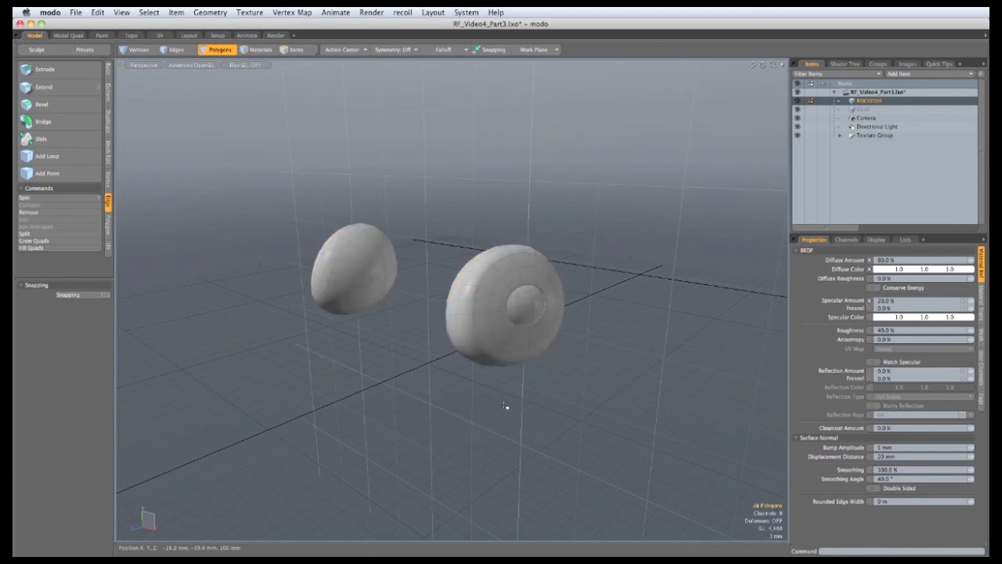
left_click(532, 305)
left_click_drag(423, 382, 619, 399, "alt")
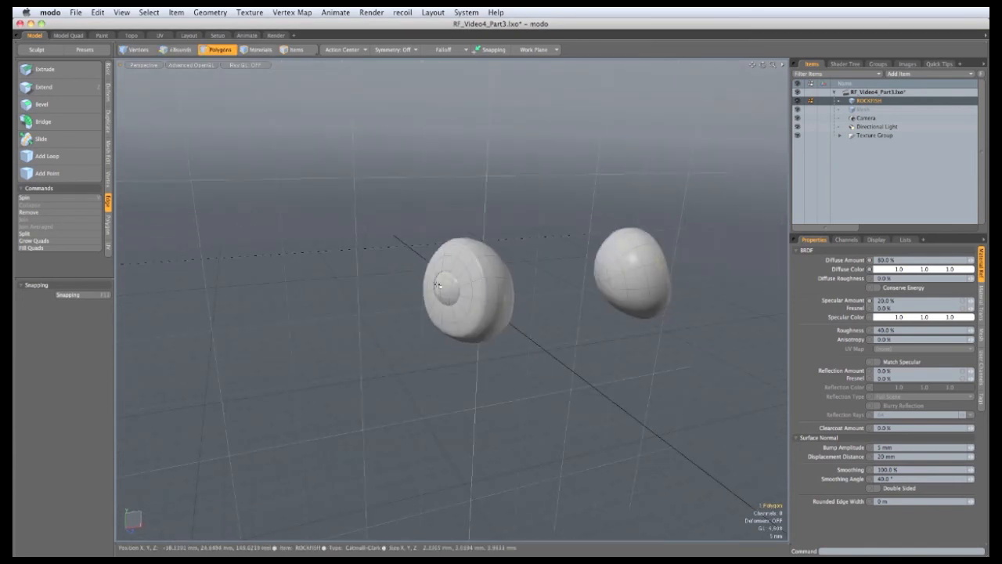
left_click(445, 285, "shift")
key("bracketright")
left_click_drag(526, 371, 448, 307, "alt")
key("m")
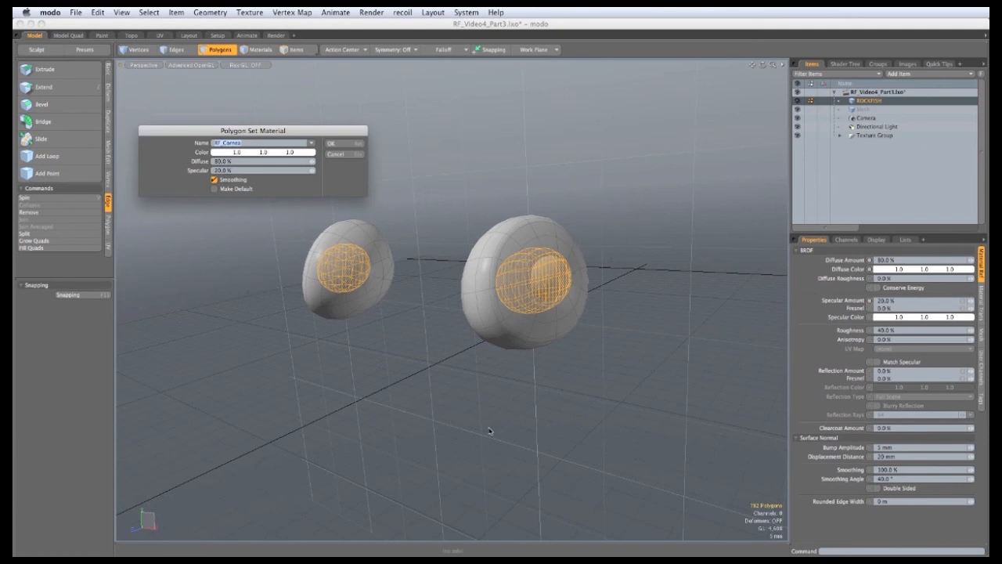
left_click(249, 144)
key("Return")
left_click(510, 351)
Select both inner eyeballs around the lenses, unhide the rest of the fish and assign the eyeballs the existing RF_Body material.
left_click(498, 329)
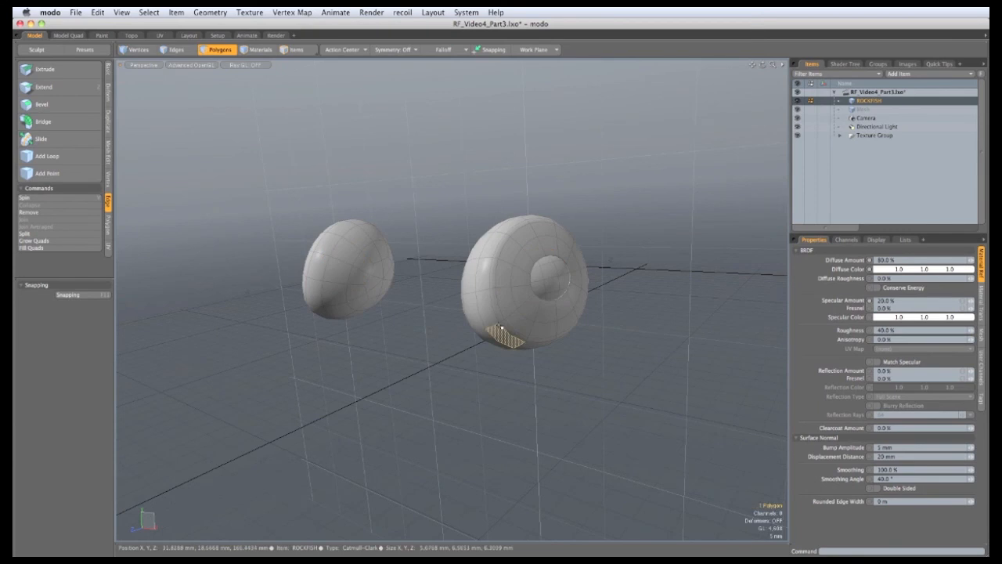
double_click(500, 327)
double_click(356, 293, "shift")
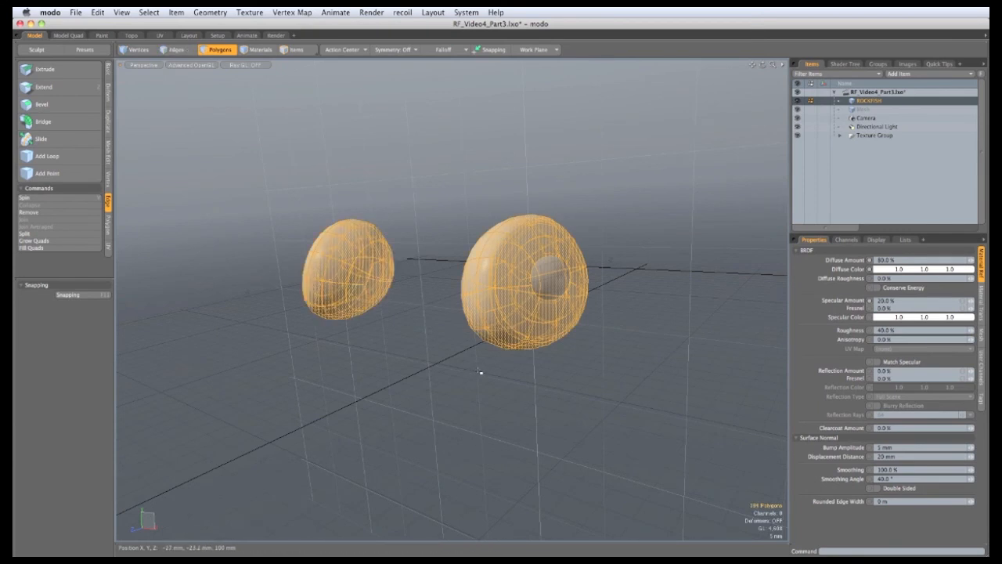
key("u")
scroll(418, 336, "down", 3)
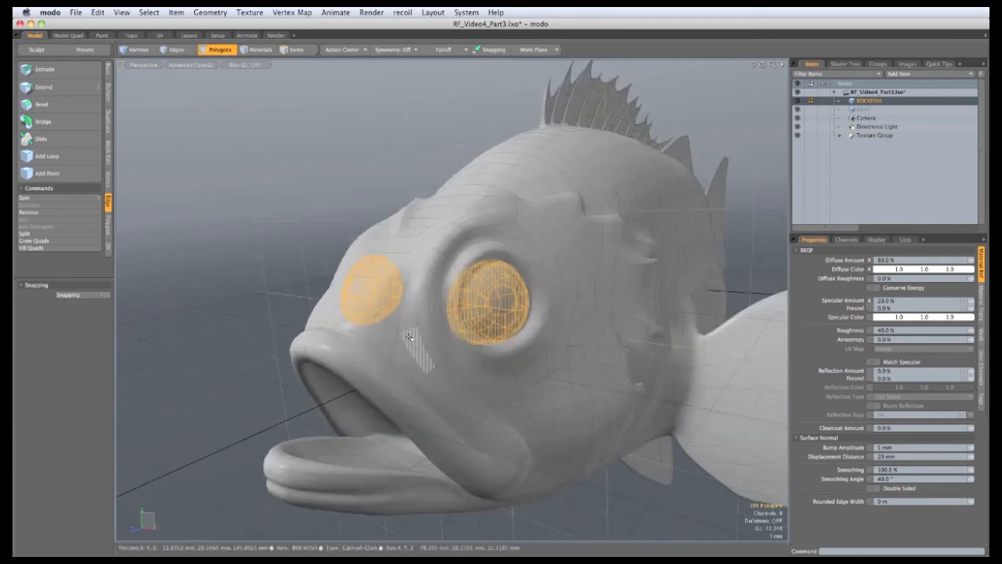
key("m")
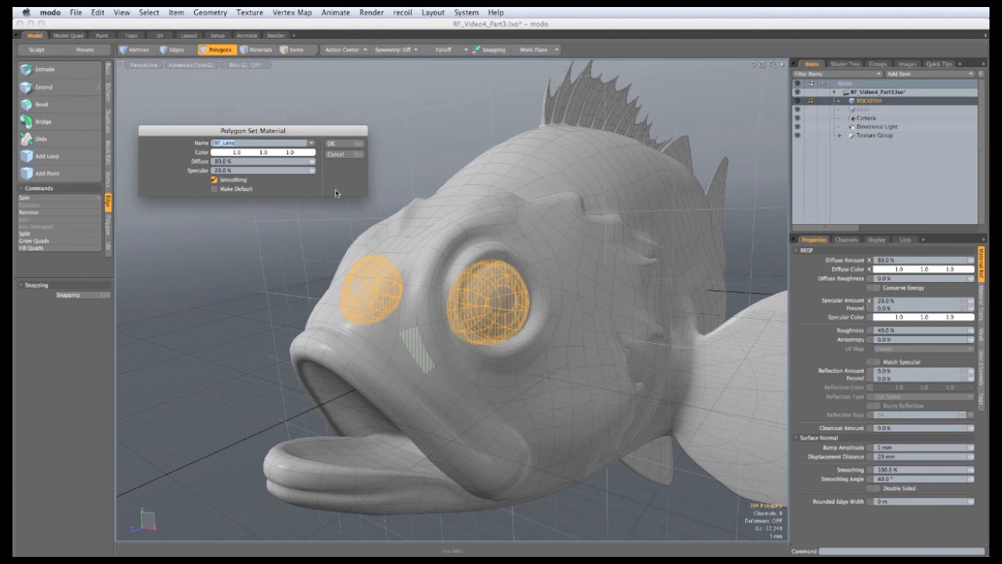
left_click(311, 143)
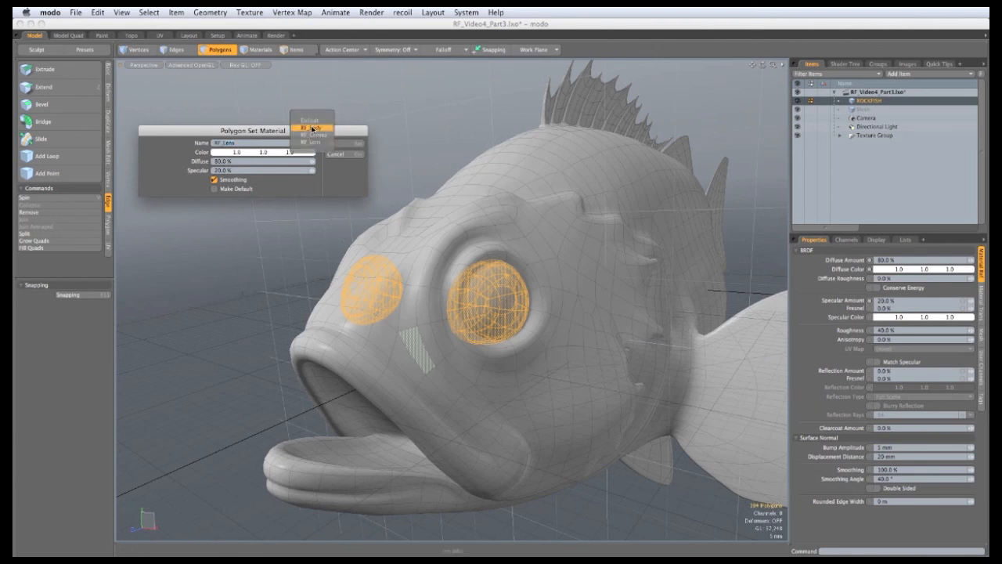
left_click(314, 127)
left_click(332, 146)
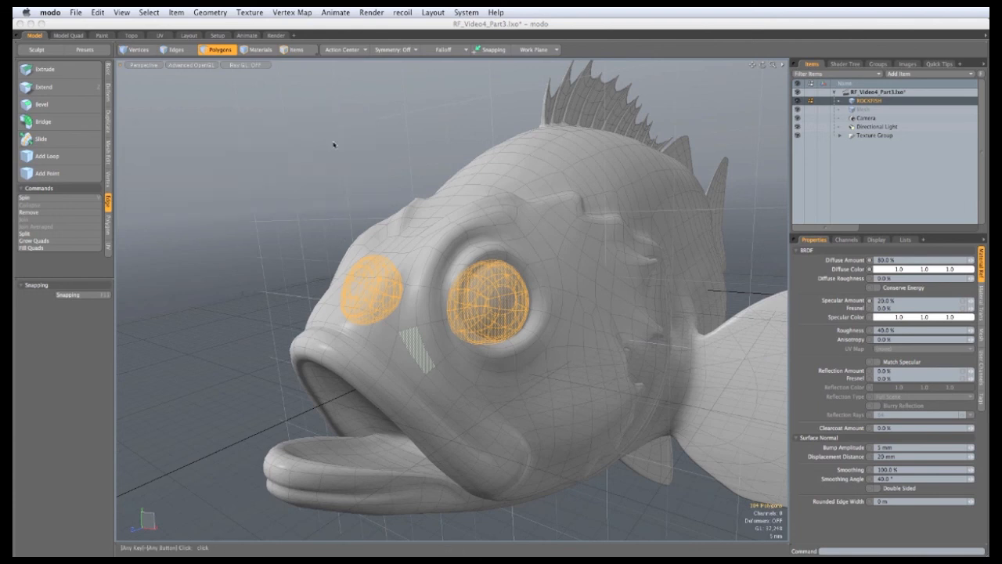
left_click(199, 102)
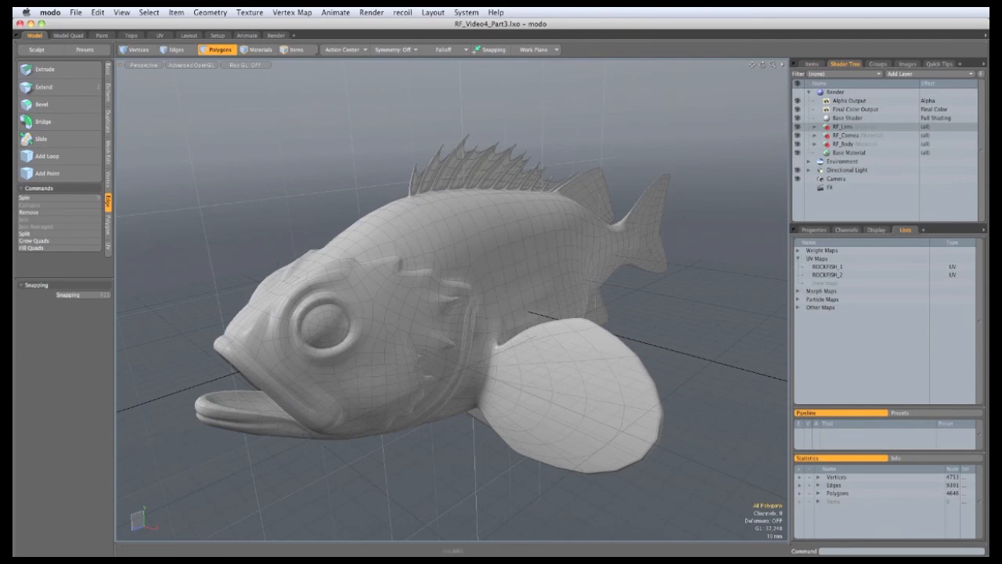
Switch to Photoshop and open Rockfish2.EPS from the images folder.
key("super+Tab")
left_click(94, 13)
left_click(96, 40)
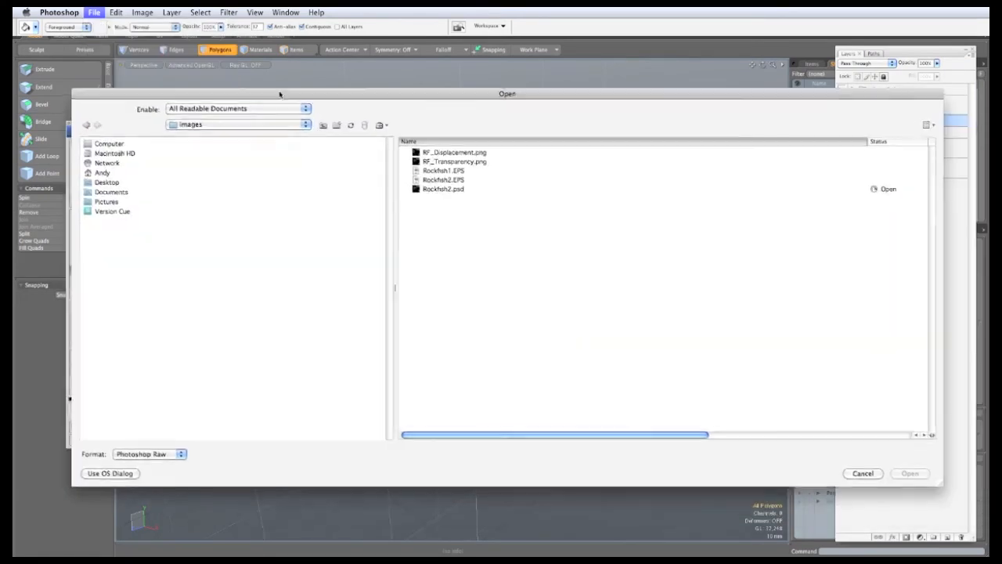
left_click(435, 182)
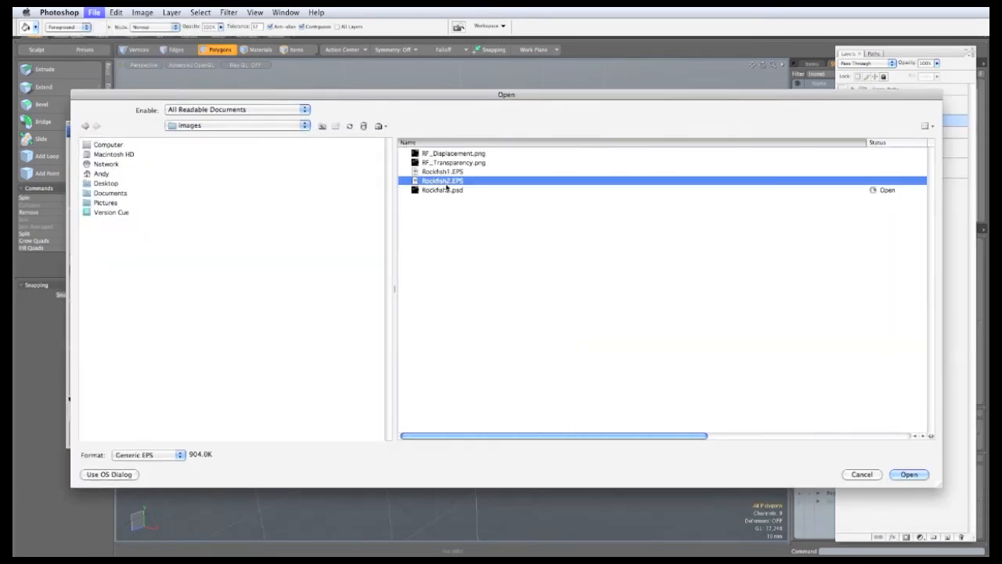
left_click(909, 475)
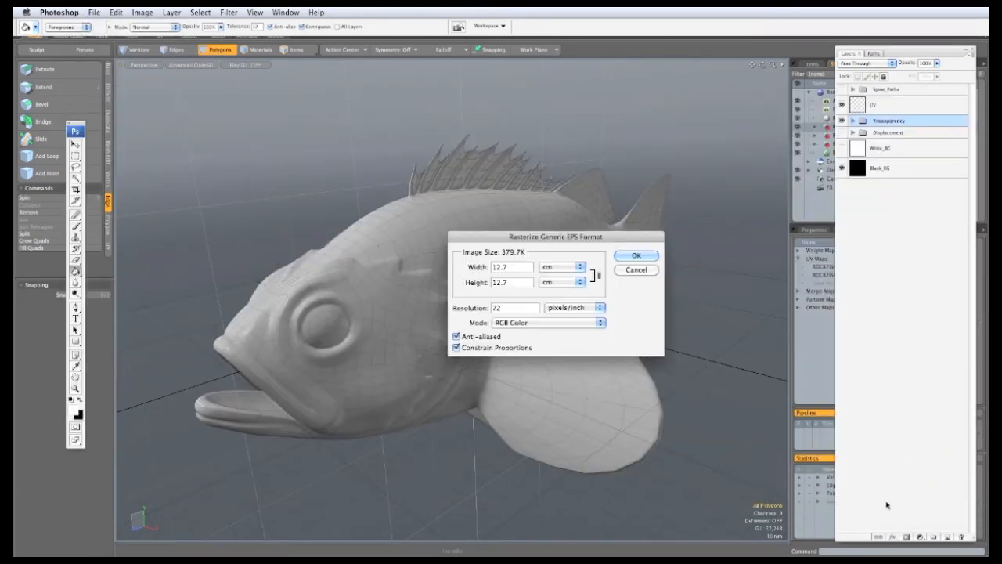
Rasterize the EPS template at 4096 by 4096 pixels in RGB Color.
left_click(560, 267)
left_click(552, 248)
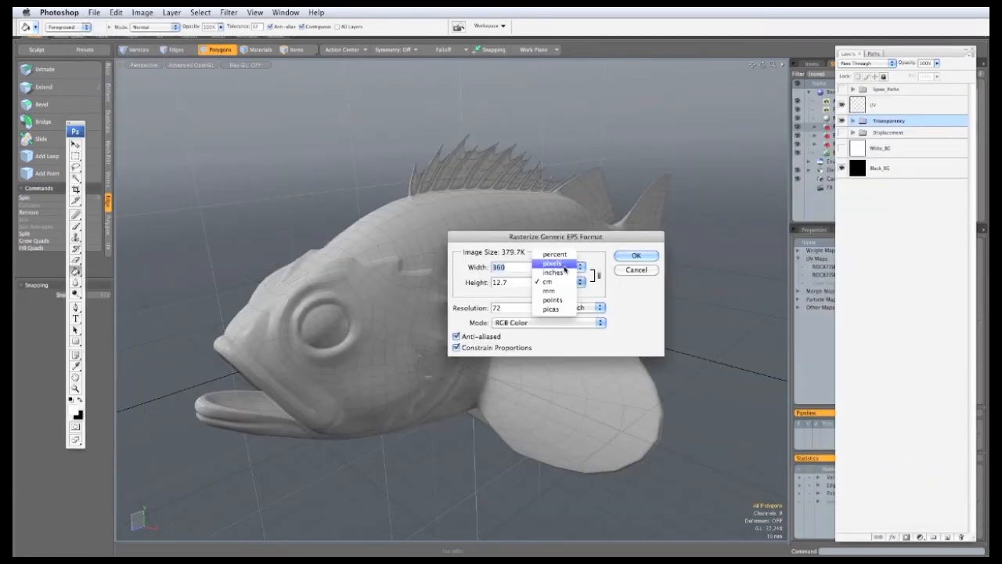
type("4096")
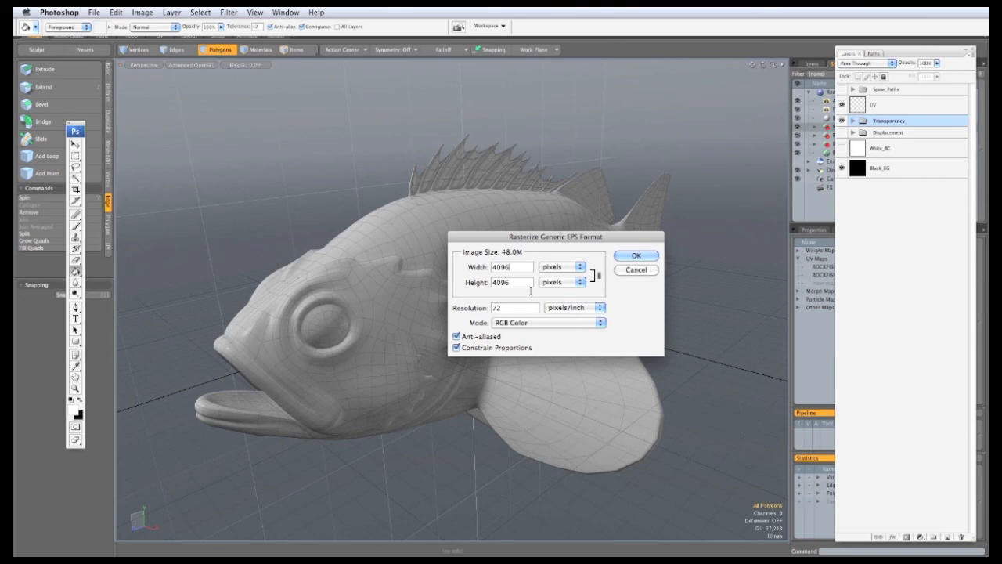
left_click(634, 256)
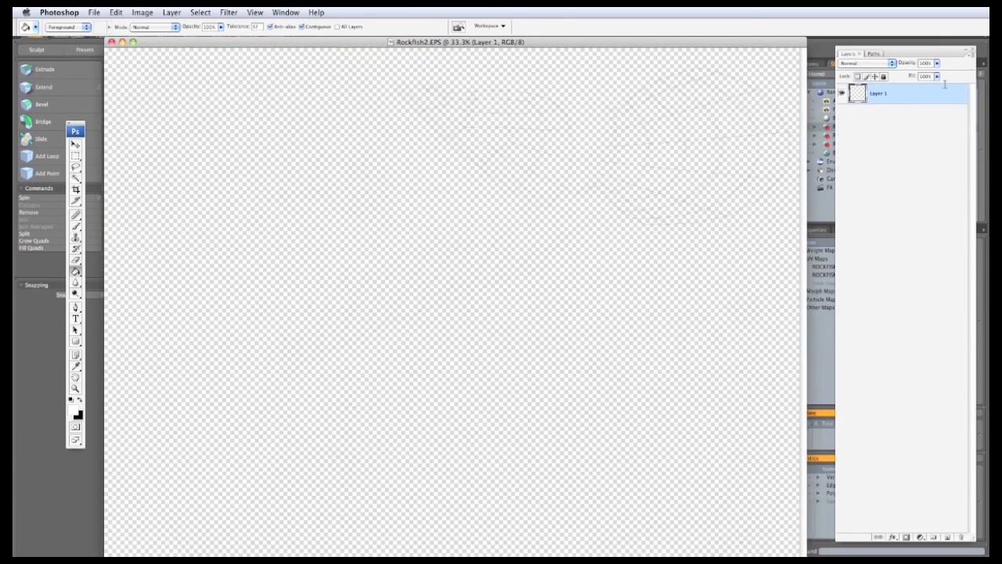
Add a new layer beneath the UV wireframe layer and fill it with white.
left_click(969, 57)
left_click(967, 69)
key("Return")
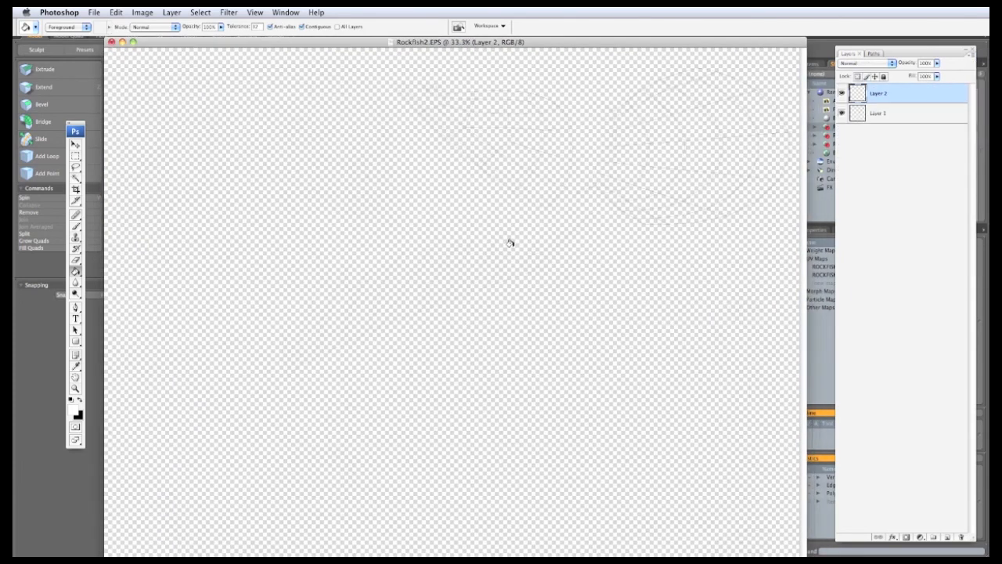
left_click_drag(897, 117, 895, 124)
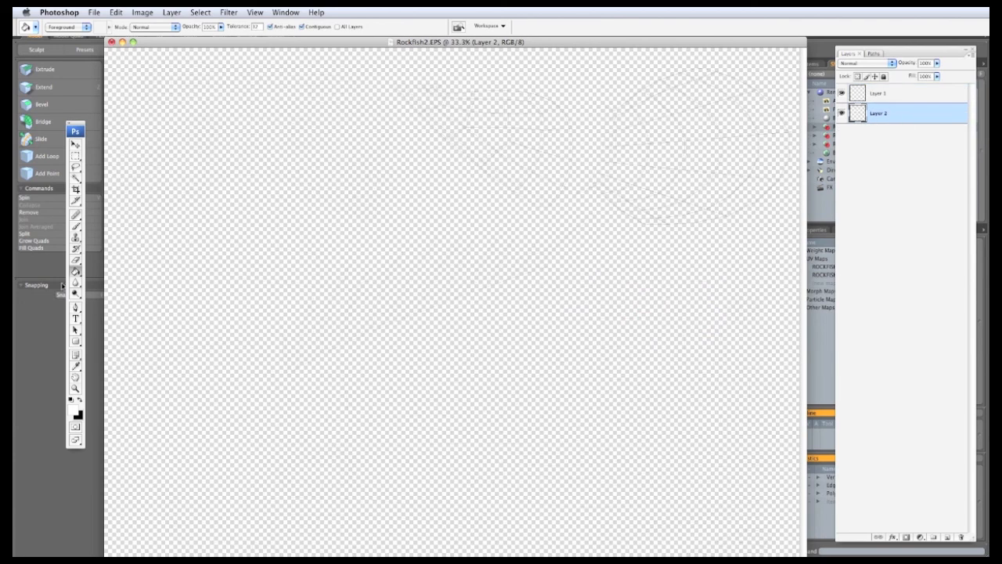
left_click(177, 436)
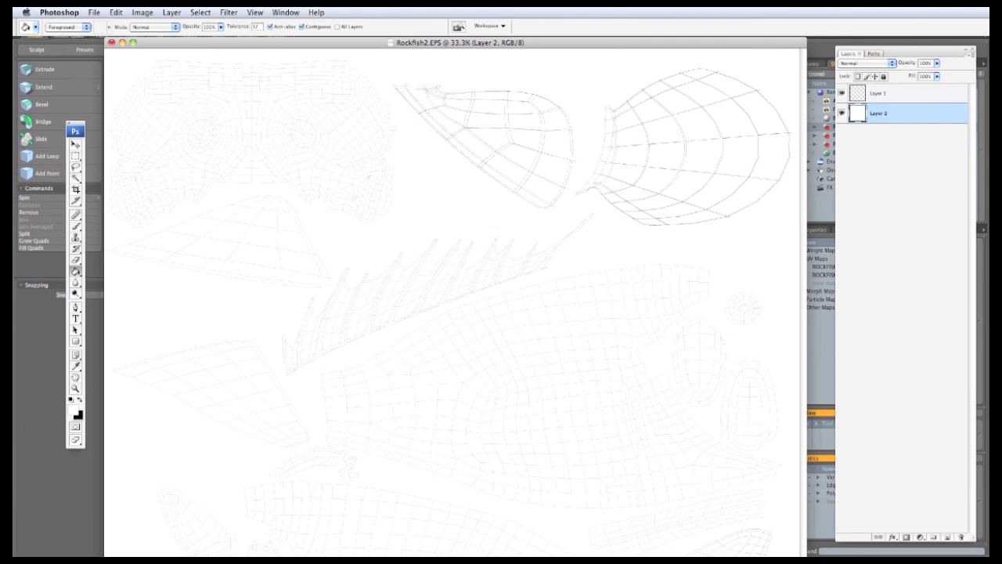
Switch to the Rockfish2.psd document, hide its Transparency group and show the White_BG layer.
key("ctrl+Tab")
left_click_drag(792, 454, 738, 43)
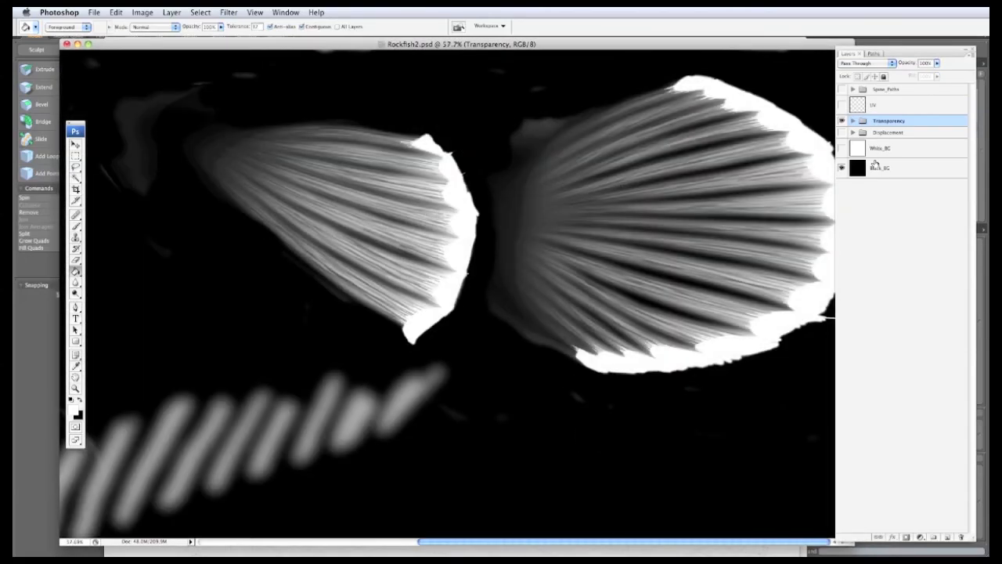
left_click(842, 122)
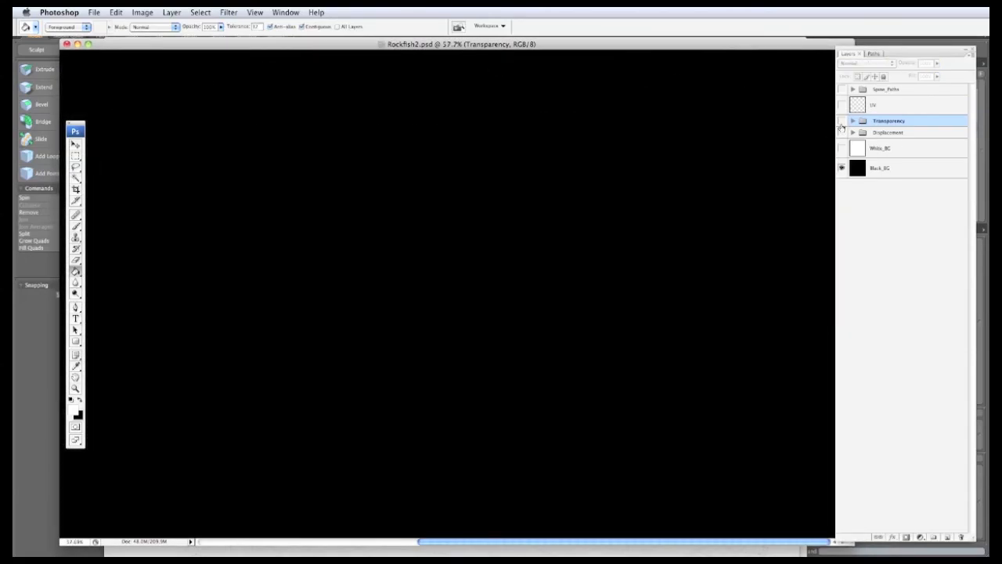
left_click(841, 149)
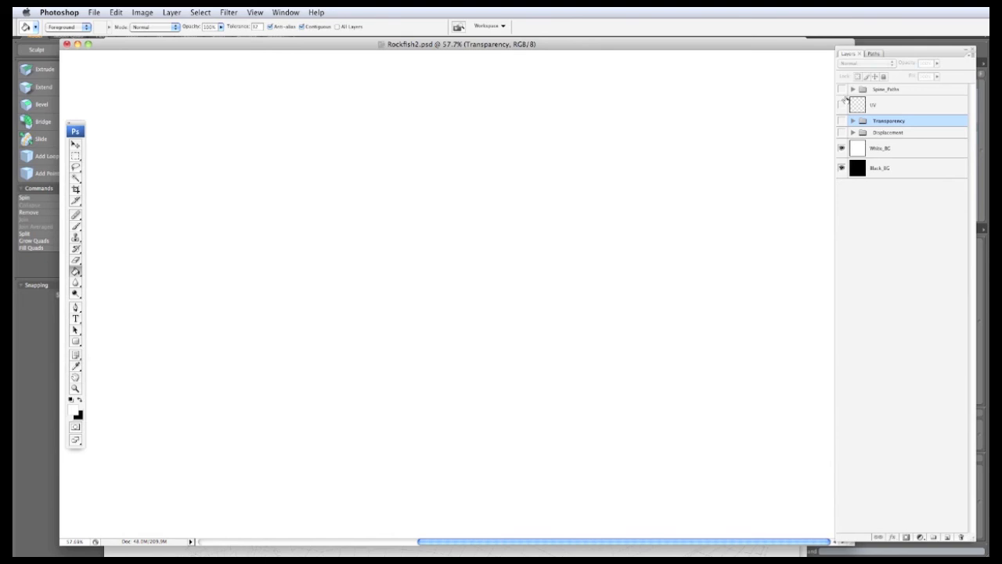
View the Spine_Paths group against white, and switch the display to the Displacement group with the White_BG layer hidden.
left_click(841, 90)
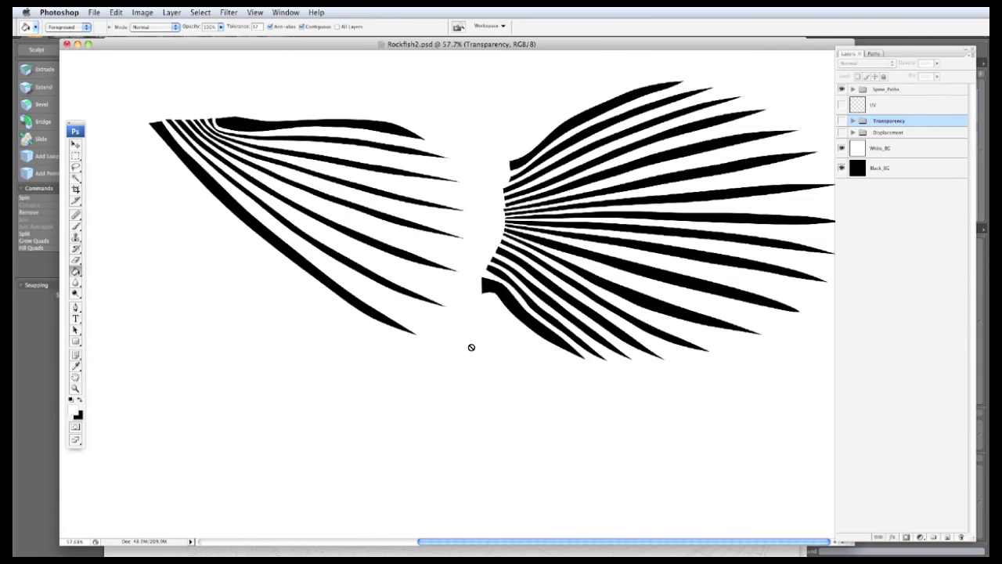
key("super+0")
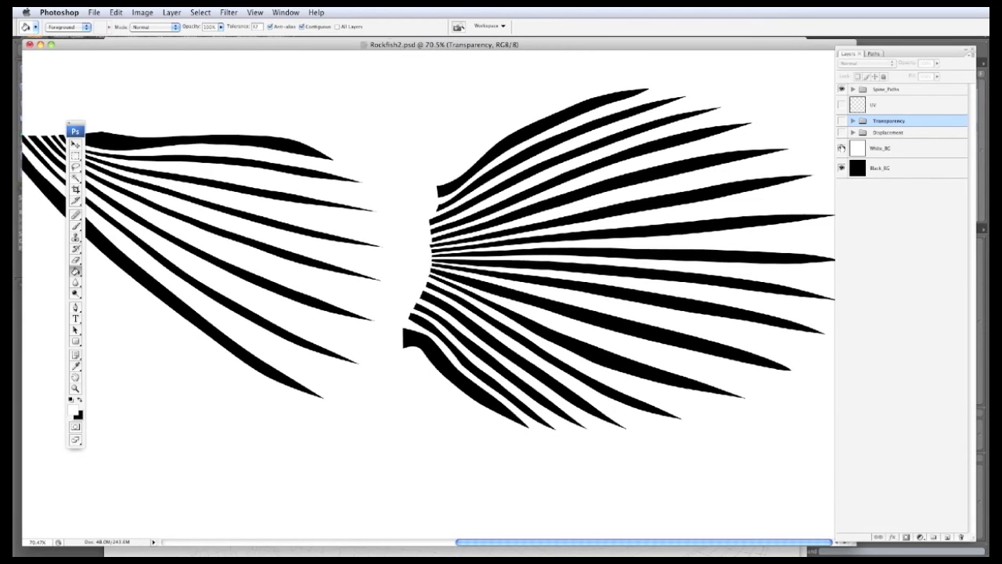
left_click(841, 147)
left_click(842, 132)
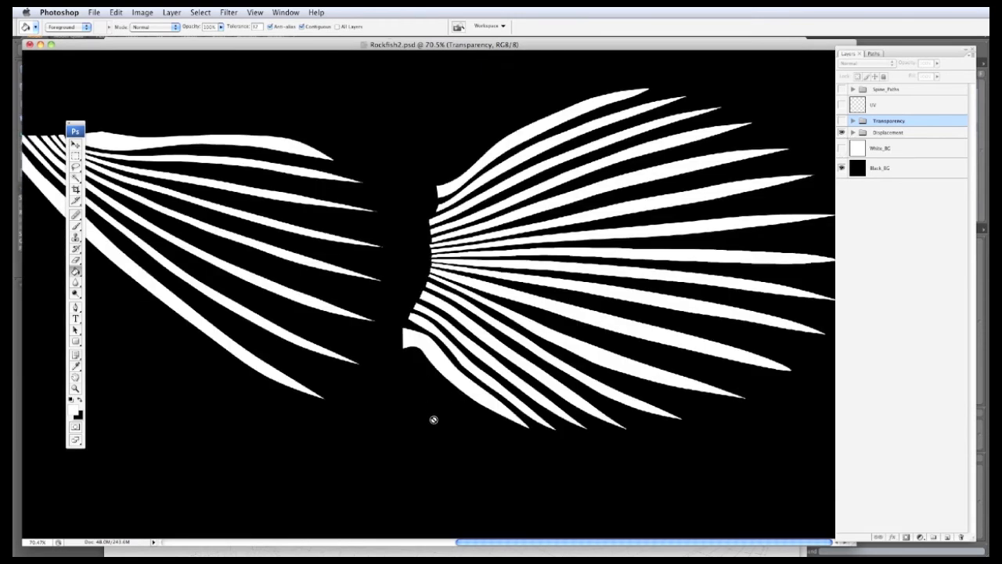
In the Displacement group, hide Spine_Fill and Sub_Spines and show the Spine_Blur, Sub_Spines-Blur and Spine_Gradient layers.
left_click(852, 132)
left_click(842, 227)
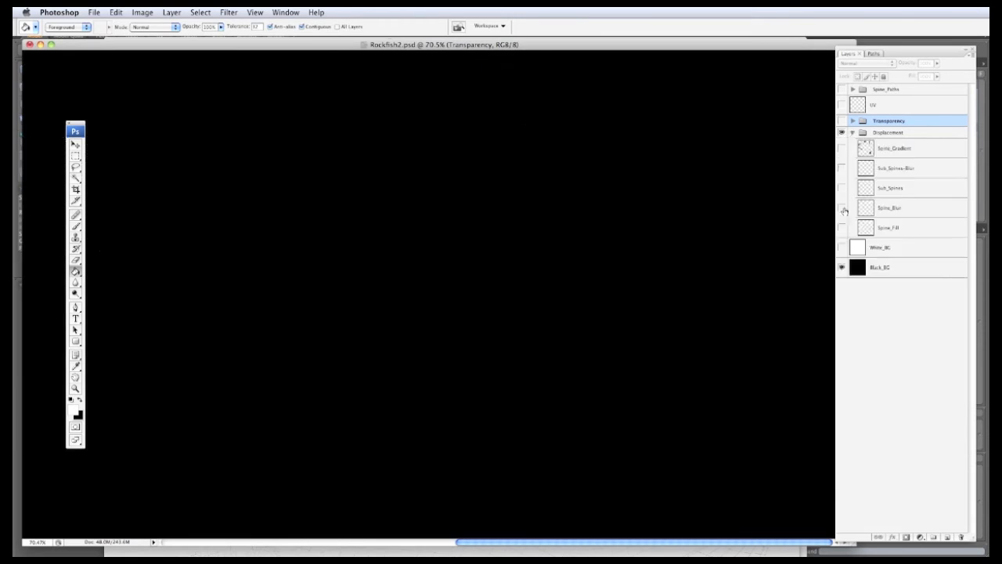
left_click(841, 207)
left_click(841, 188)
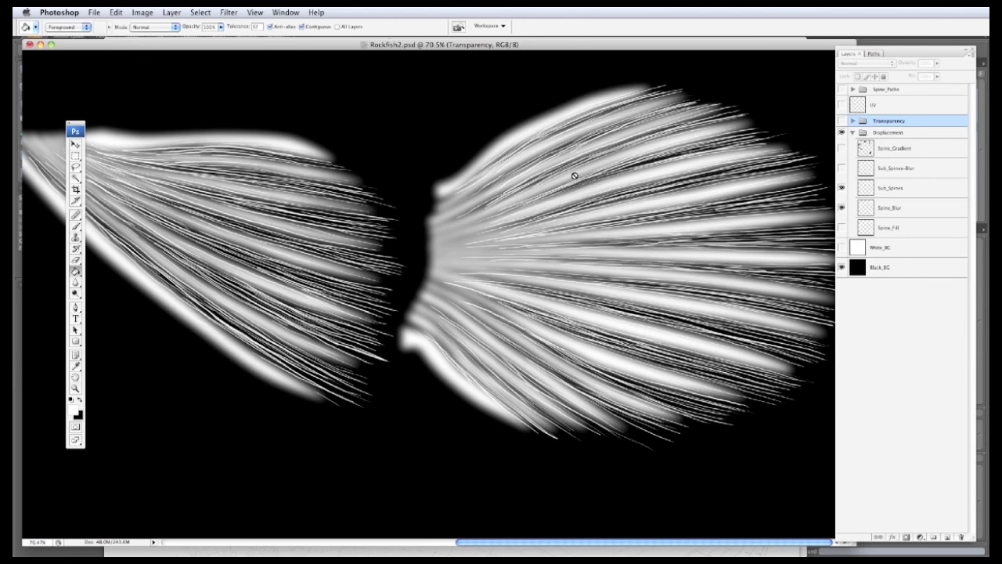
left_click(842, 187)
left_click(843, 168)
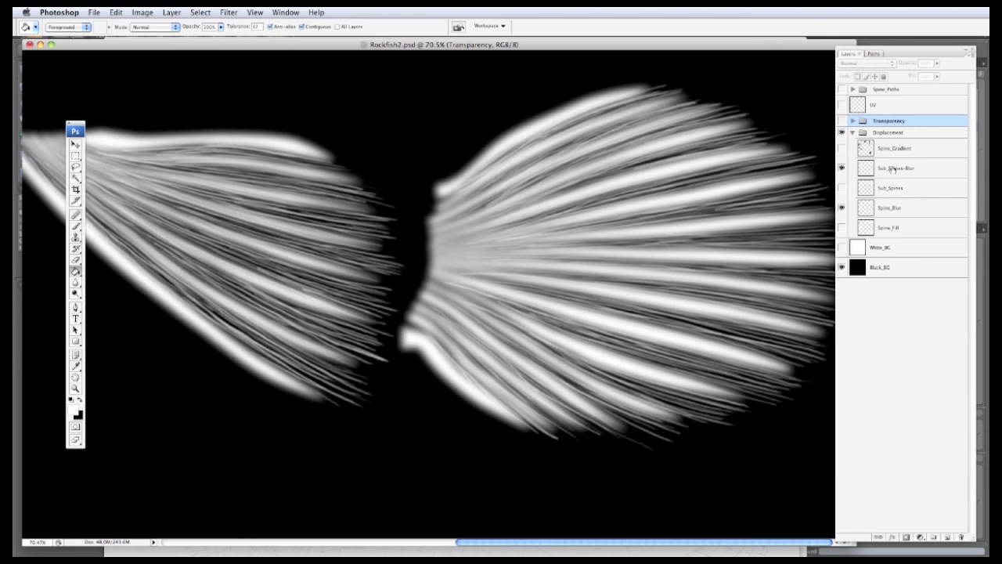
left_click(843, 149)
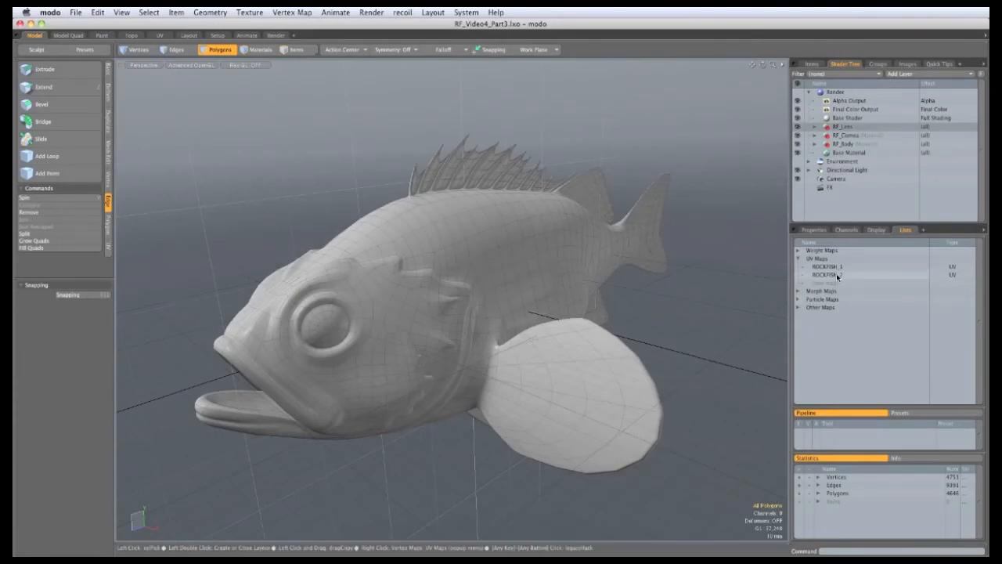
In modo, select the ROCKFISH_2 UV map and load RF_Displacement.png as an image map above the RF_Body material.
left_click(829, 277)
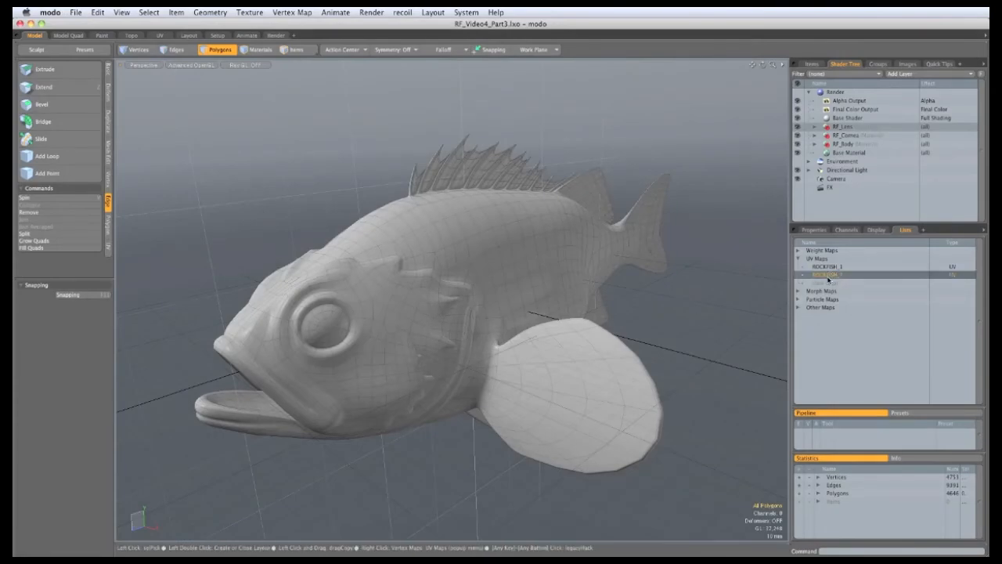
left_click(814, 144)
left_click(843, 152)
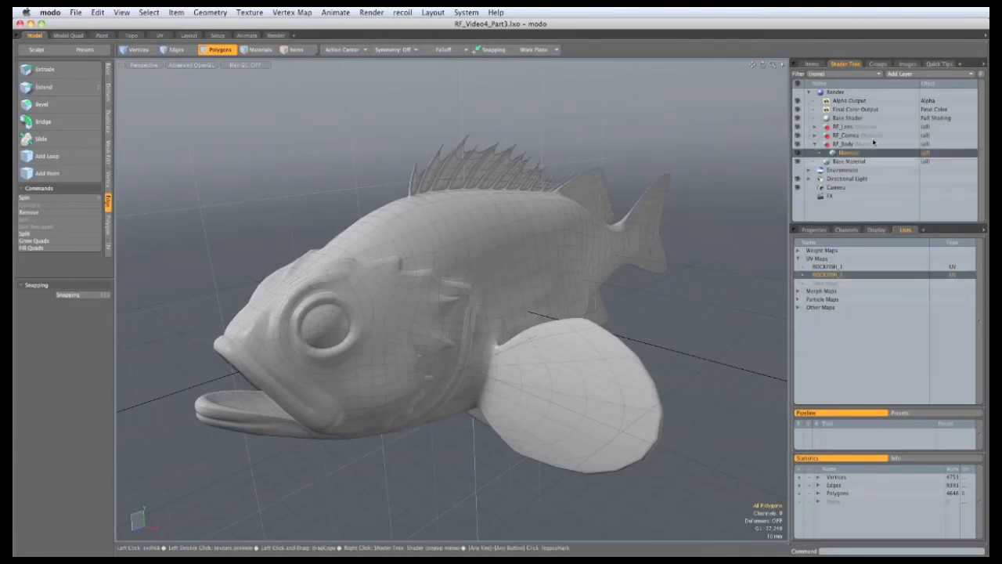
left_click(910, 75)
mouse_move(905, 116)
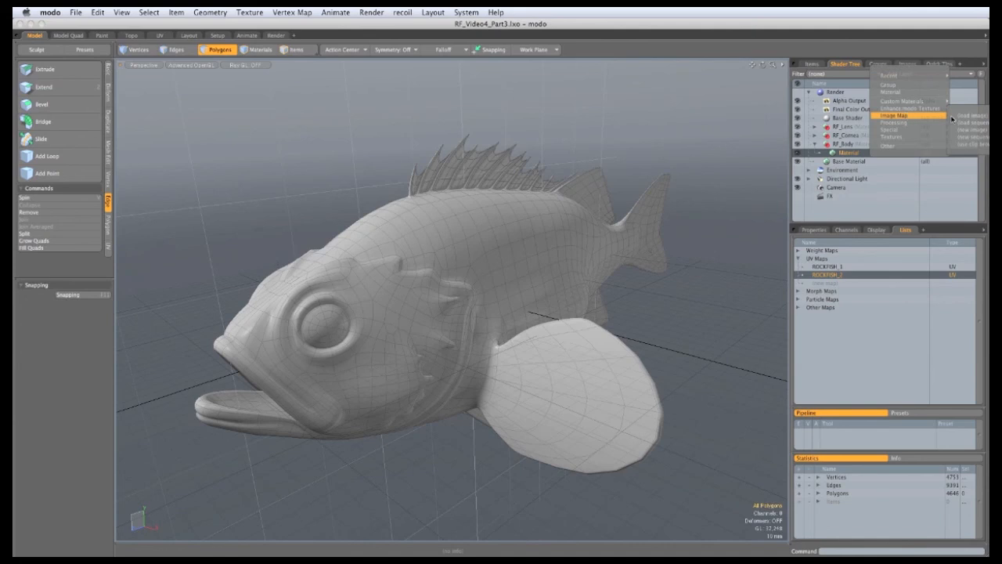
left_click(968, 116)
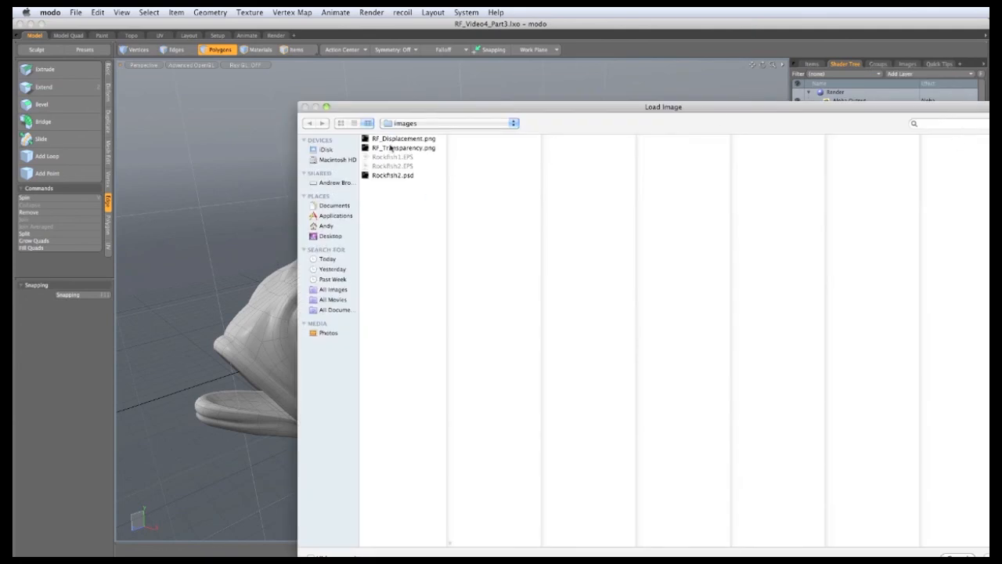
left_click(398, 139)
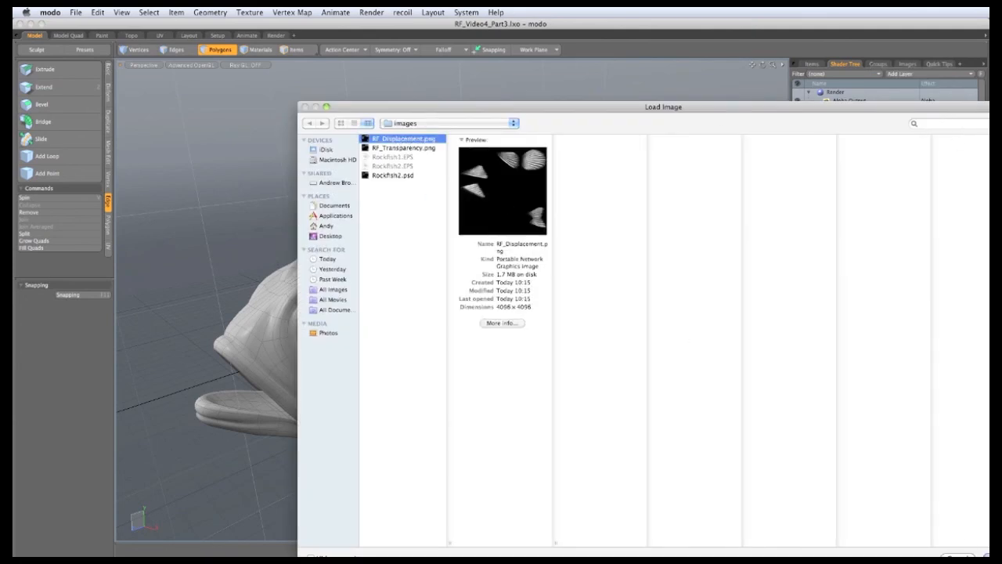
left_click(988, 555)
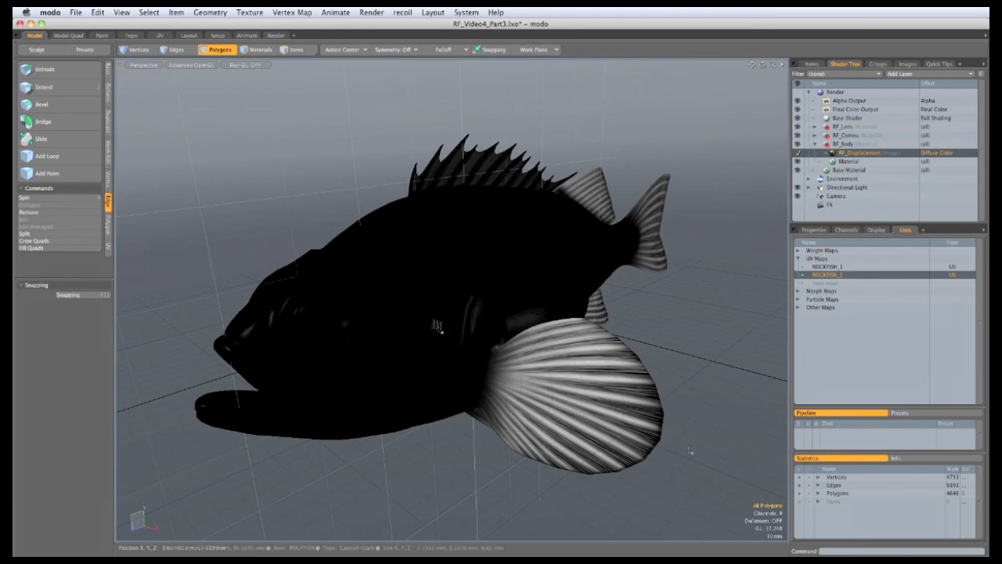
Set the RF_Displacement image's effect to Displacement.
left_click(926, 154)
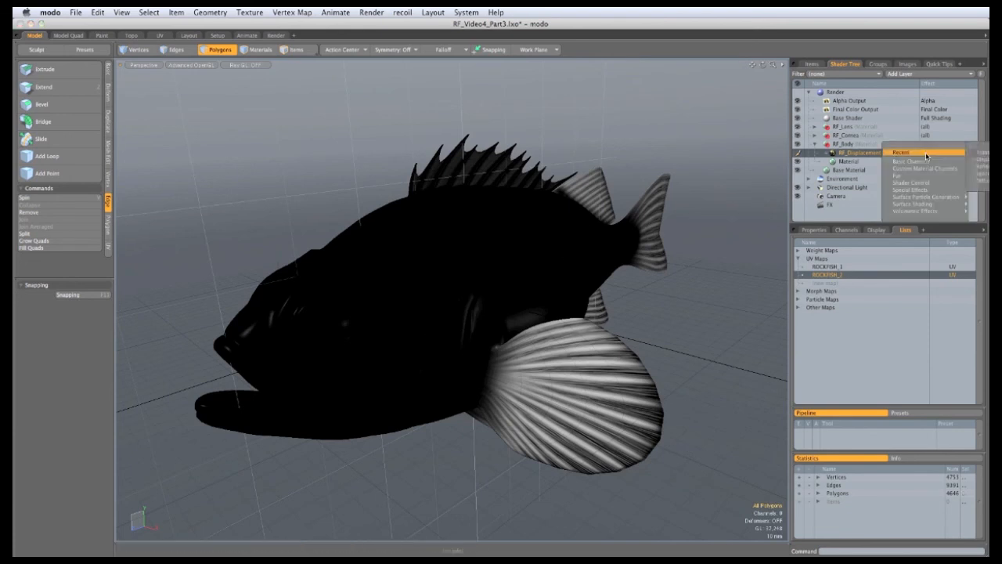
mouse_move(913, 204)
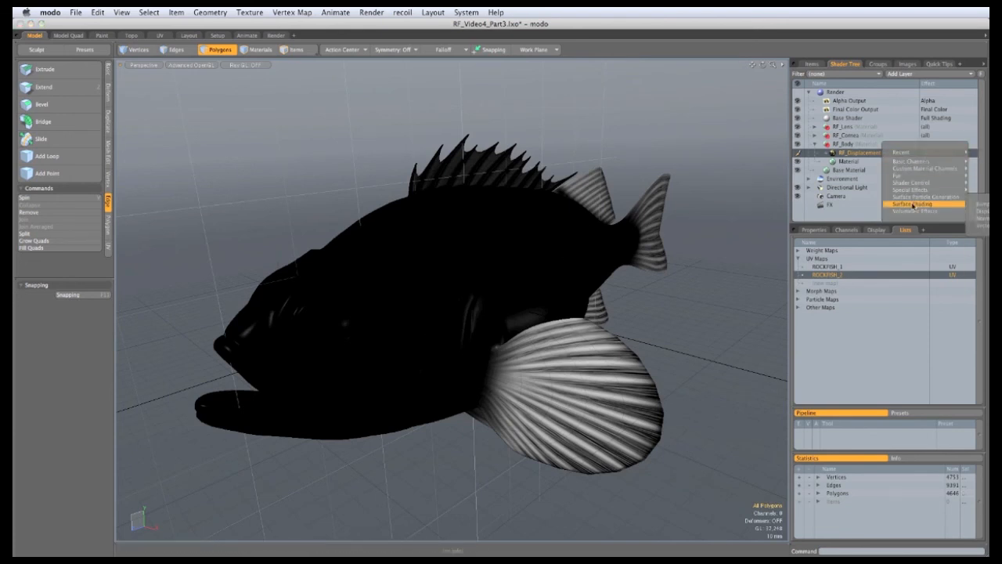
left_click(982, 212)
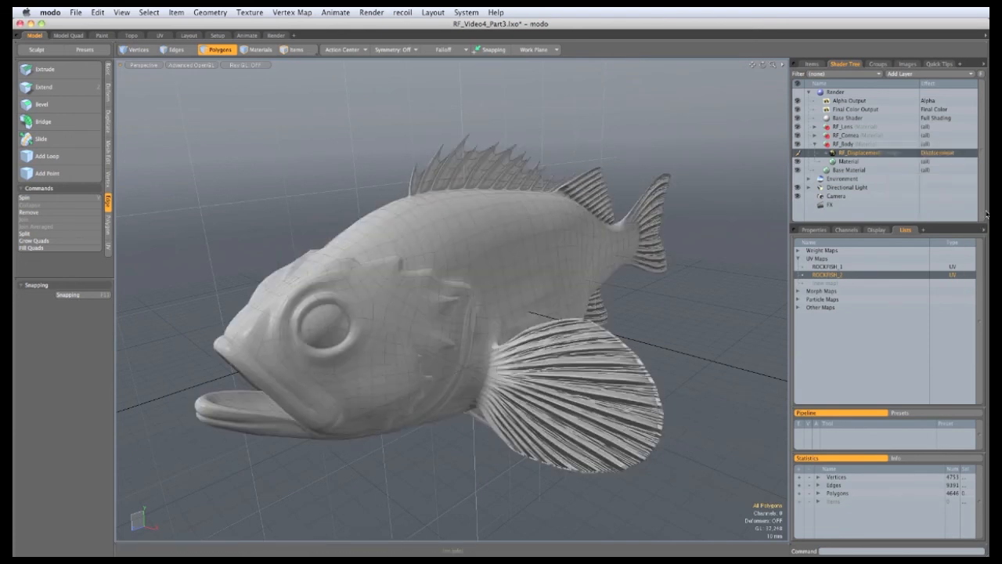
Preview the rockfish's tail in the Render layout and set the RF_Body material's displacement distance to 2 mm.
left_click(279, 37)
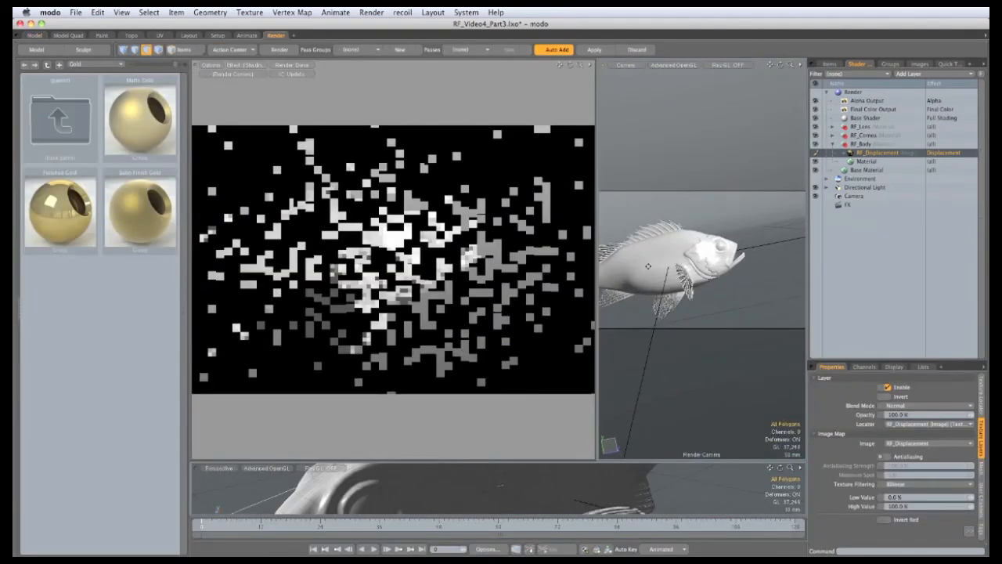
left_click_drag(648, 266, 734, 287, "alt+shift")
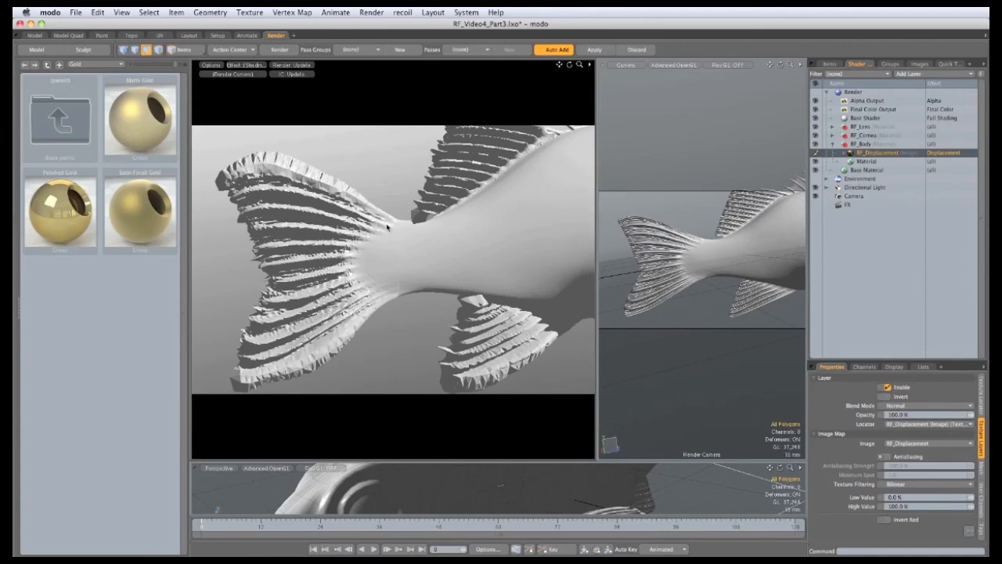
left_click(864, 162)
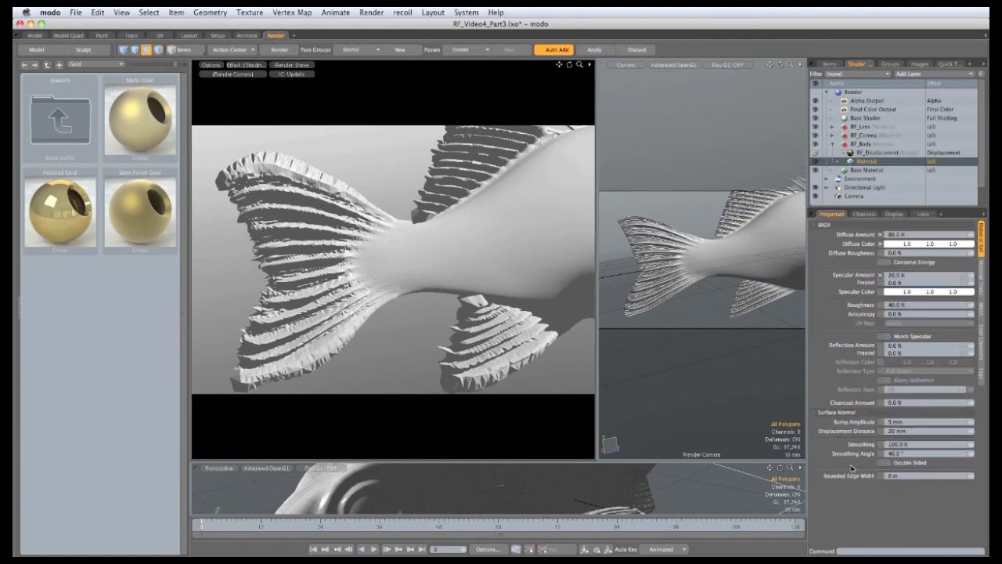
left_click(901, 431)
type("2")
key("Return")
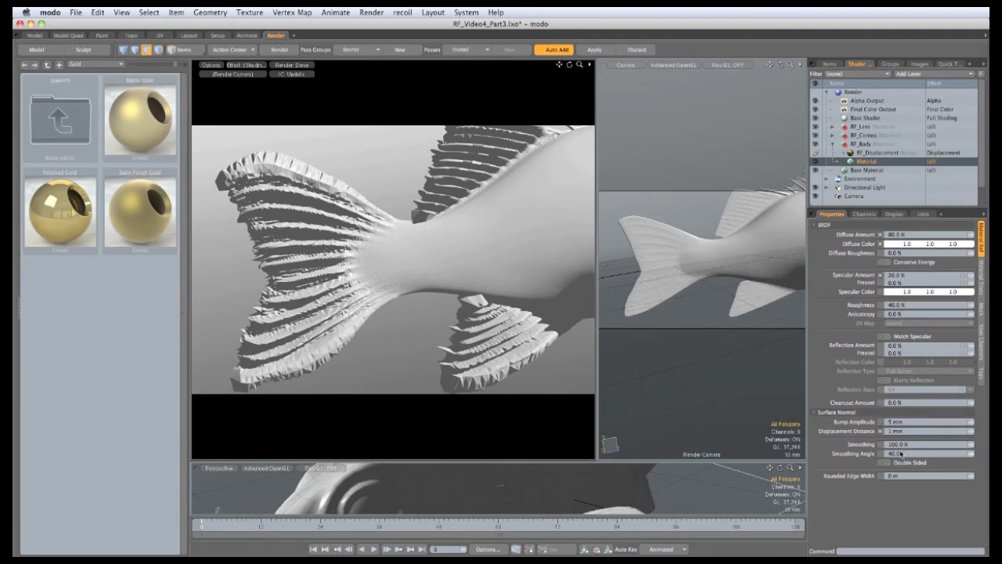
key("F9")
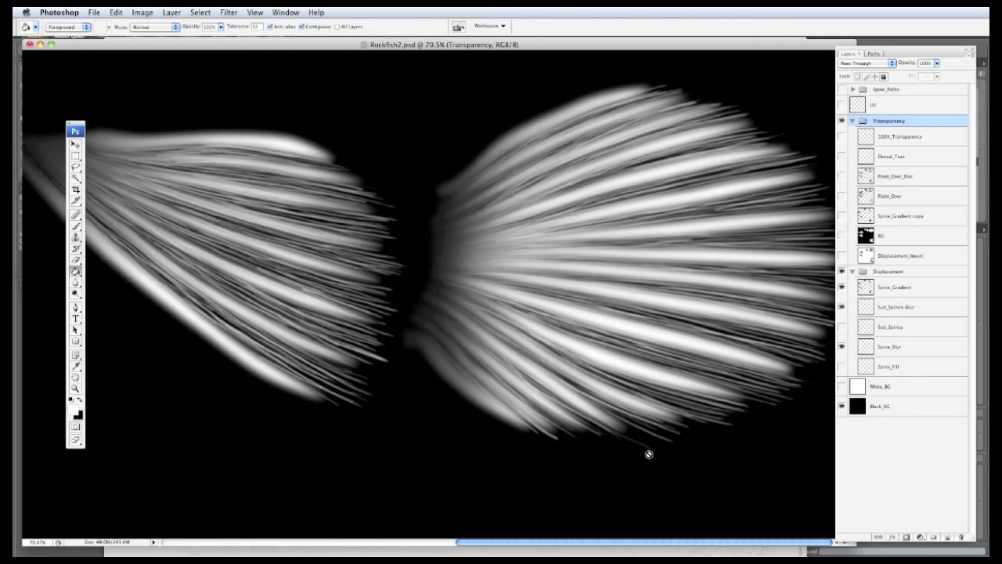
In Rockfish2.psd, hide the Displacement group and show the Transparency group's Displacement_Invert, Spine_Gradient copy, Paint_Over_Blur and BG layers.
left_click(842, 256)
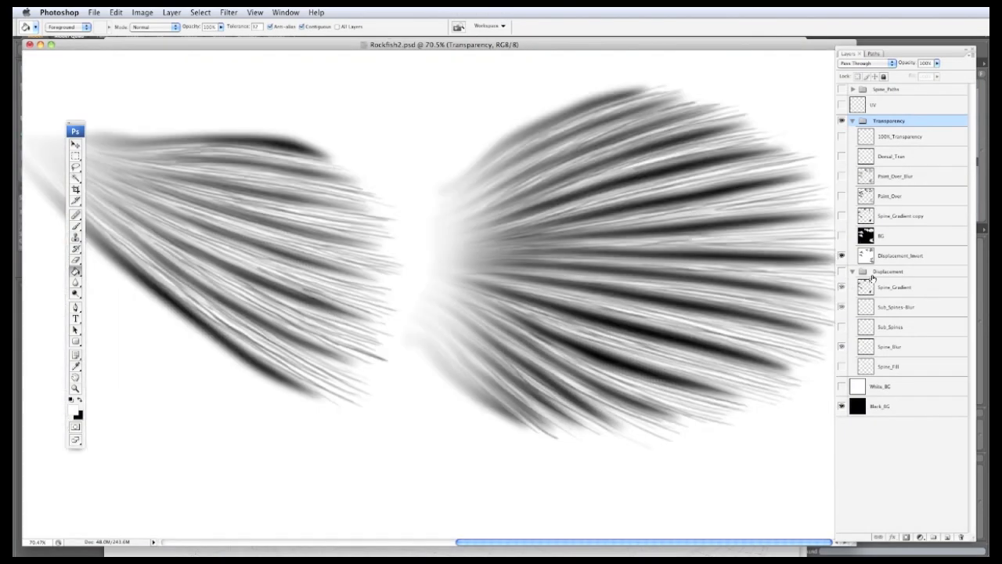
left_click(842, 216)
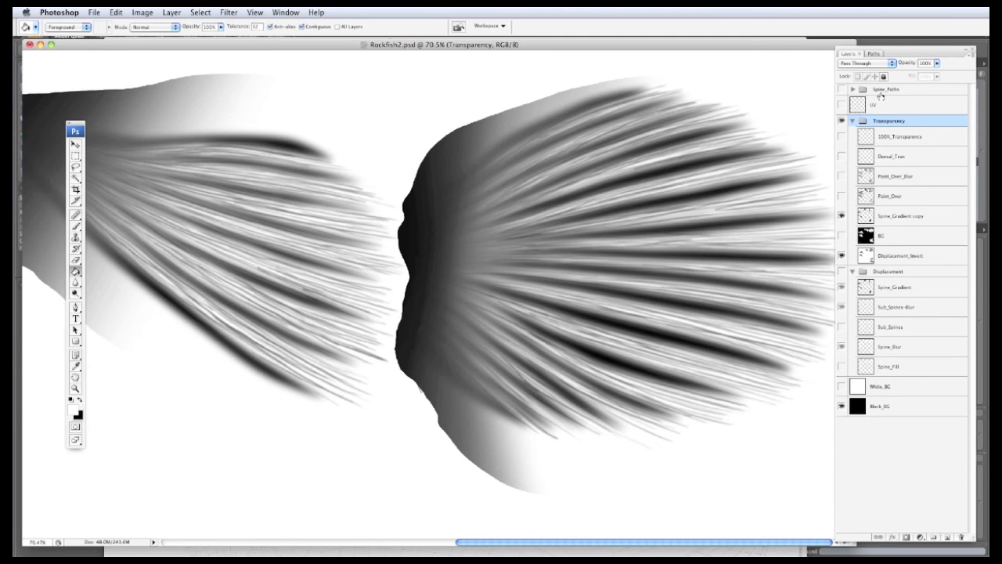
left_click(841, 196)
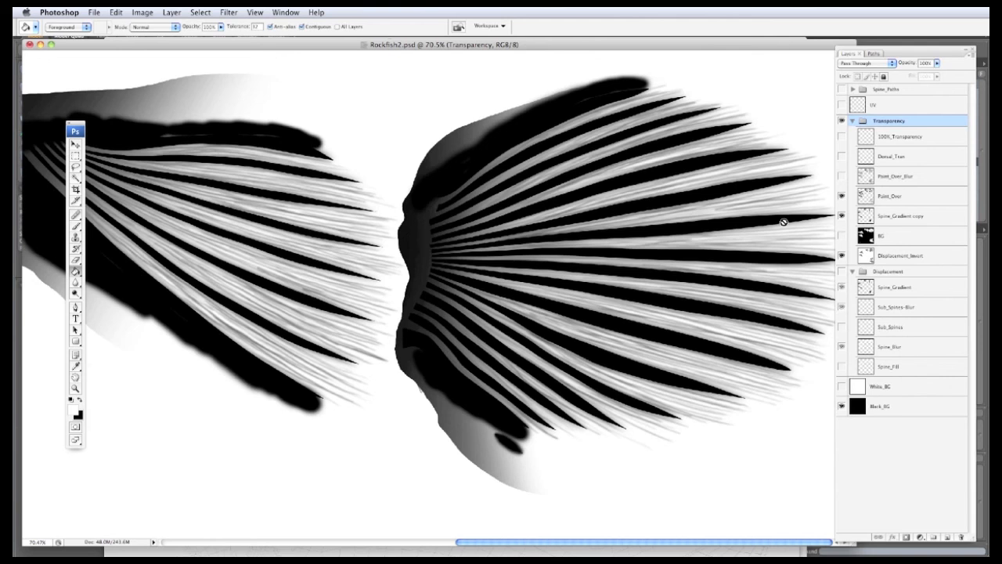
left_click(842, 196)
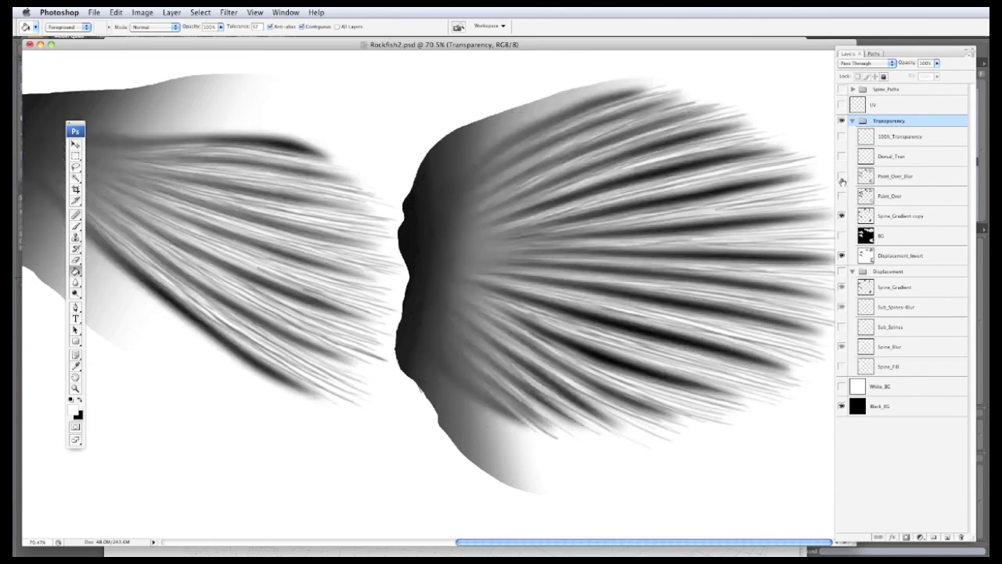
left_click(842, 177)
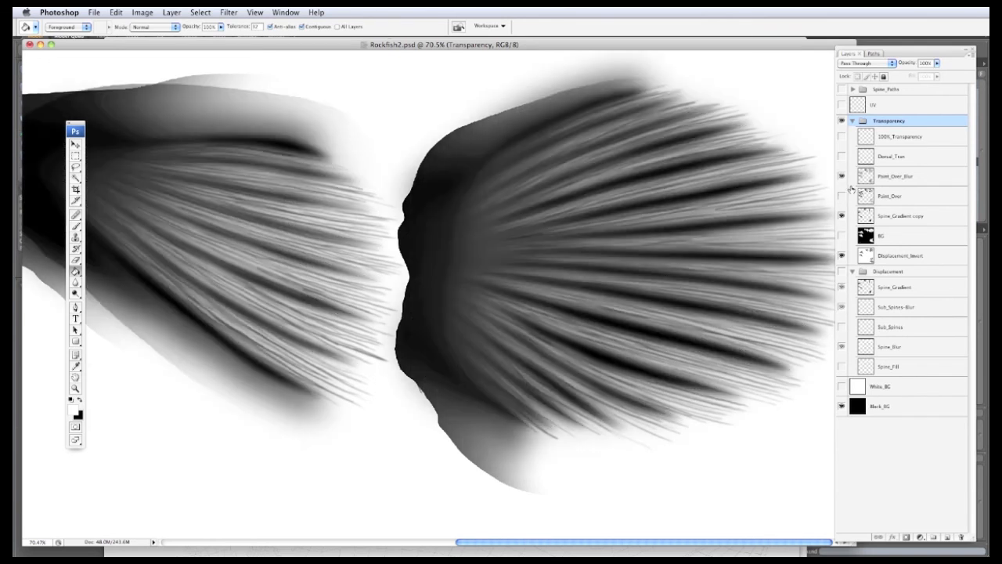
left_click(842, 235)
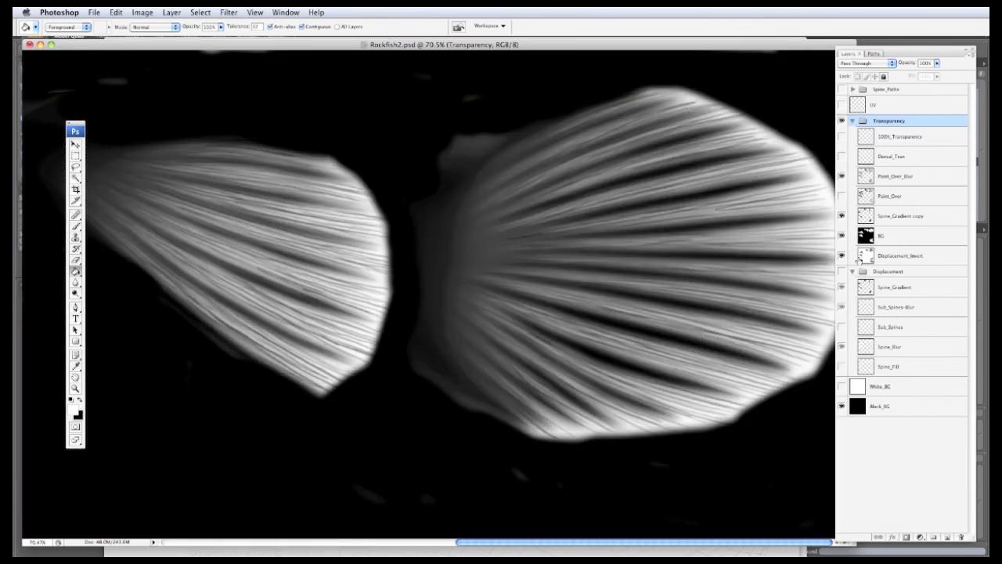
Show the 100%_Transparency and Dorsal_Tran layers and inspect the painted dorsal fin.
left_click(842, 137)
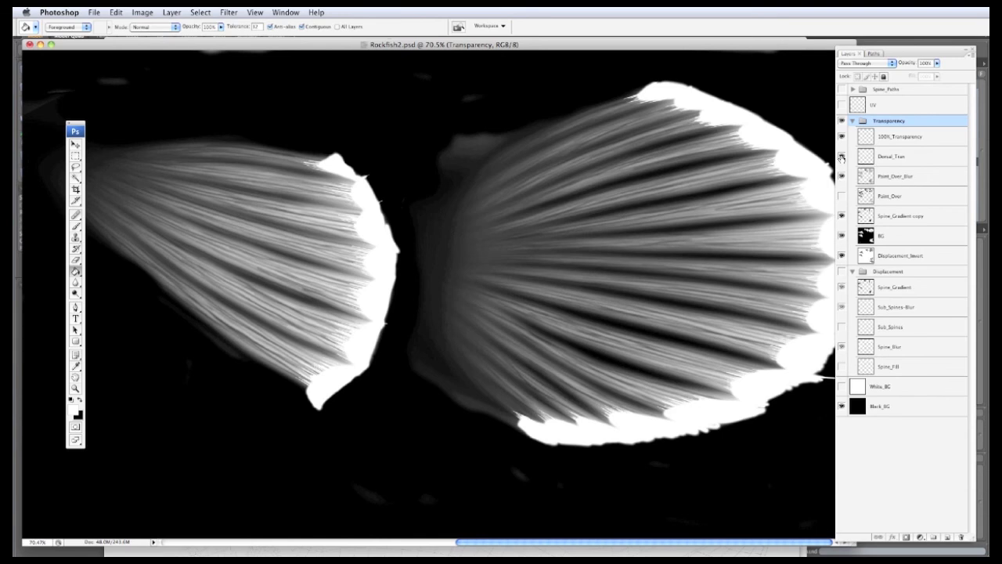
left_click(841, 156)
mouse_move(259, 391)
left_mouse_down()
mouse_move(333, 345)
mouse_move(561, 256)
mouse_move(686, 180)
mouse_move(687, 100)
mouse_move(671, 115)
left_mouse_up()
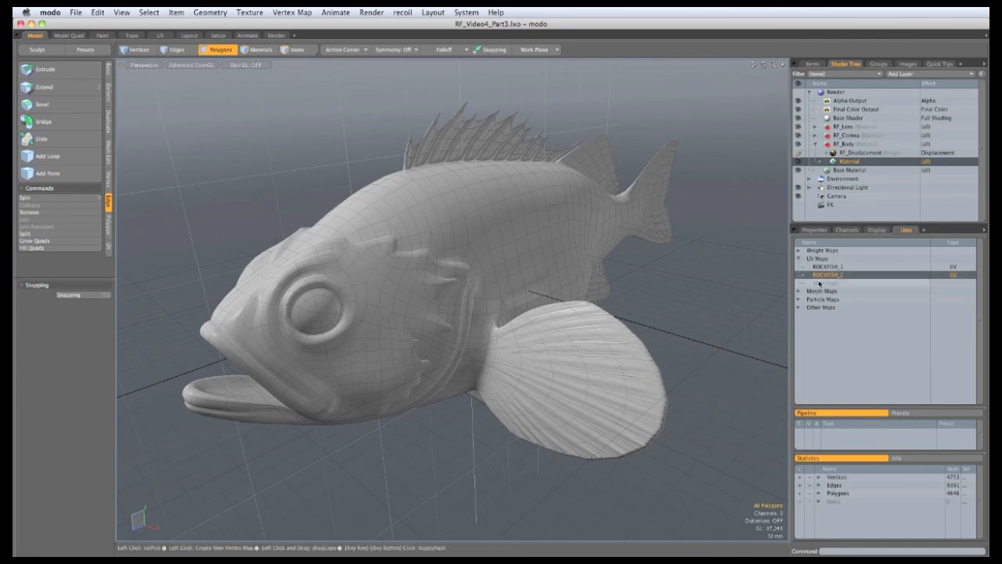
In modo, load RF_Transparency.png as an image map above the RF_Displacement layer in the RF_Body material group.
left_click(928, 74)
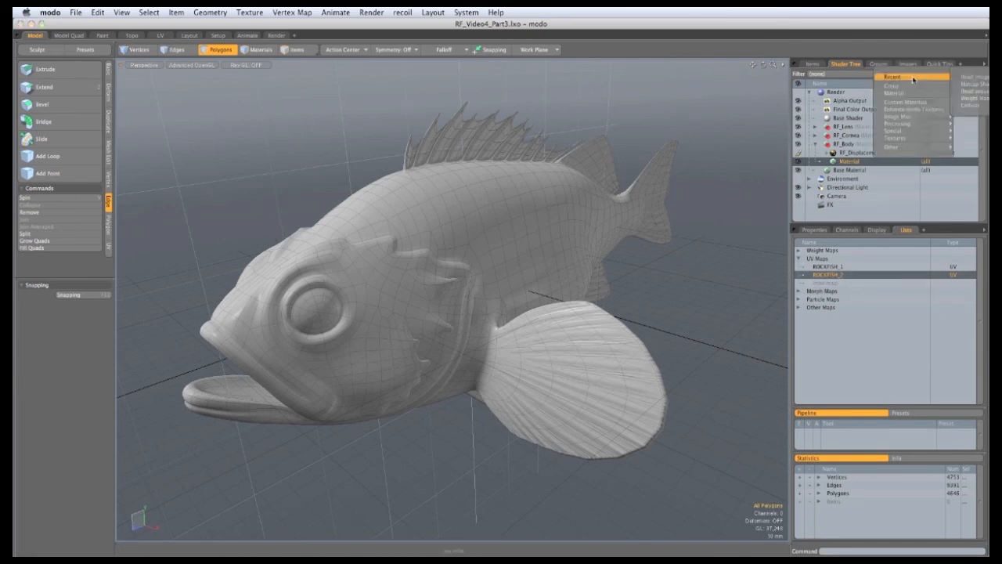
mouse_move(932, 119)
left_click(971, 117)
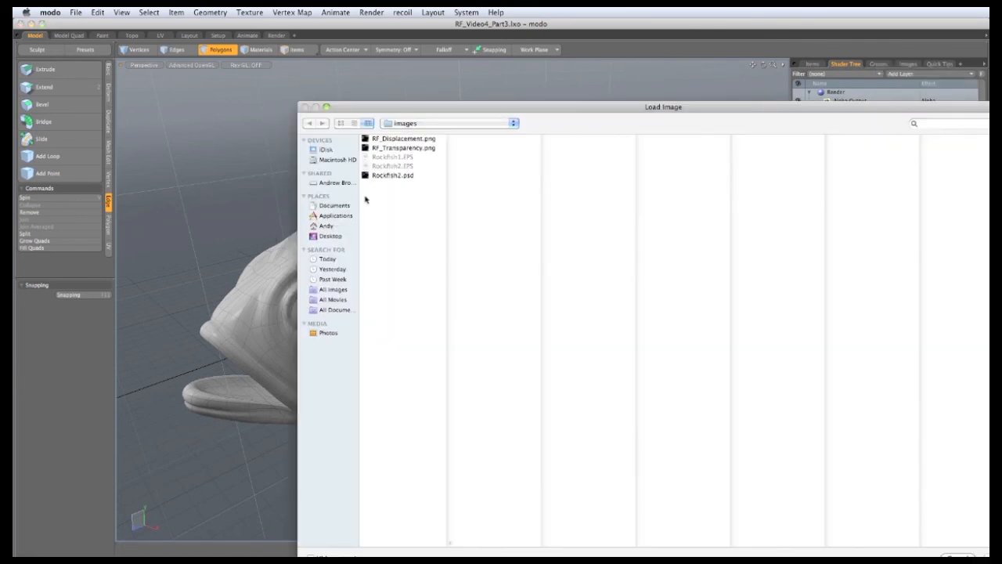
left_click(400, 149)
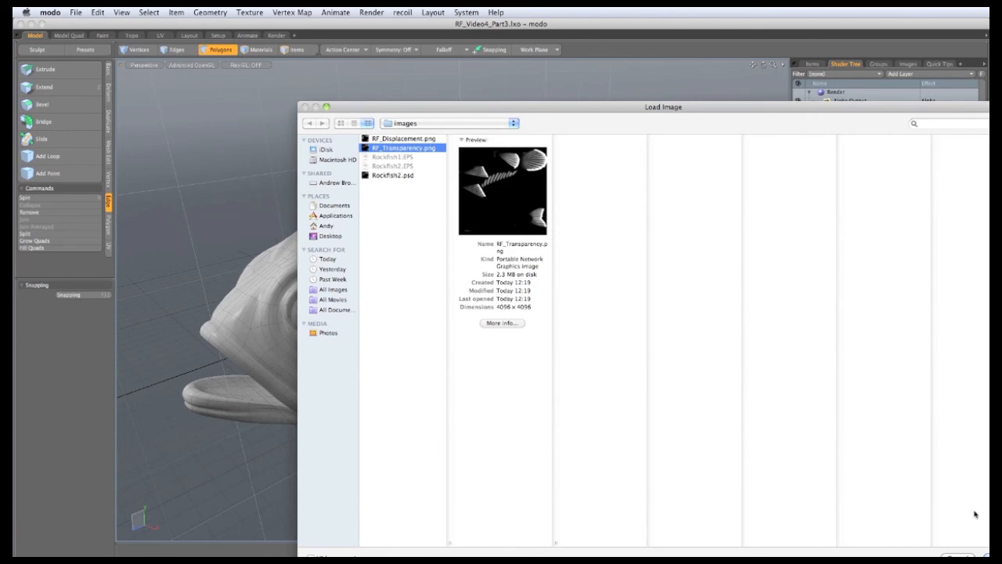
key("Return")
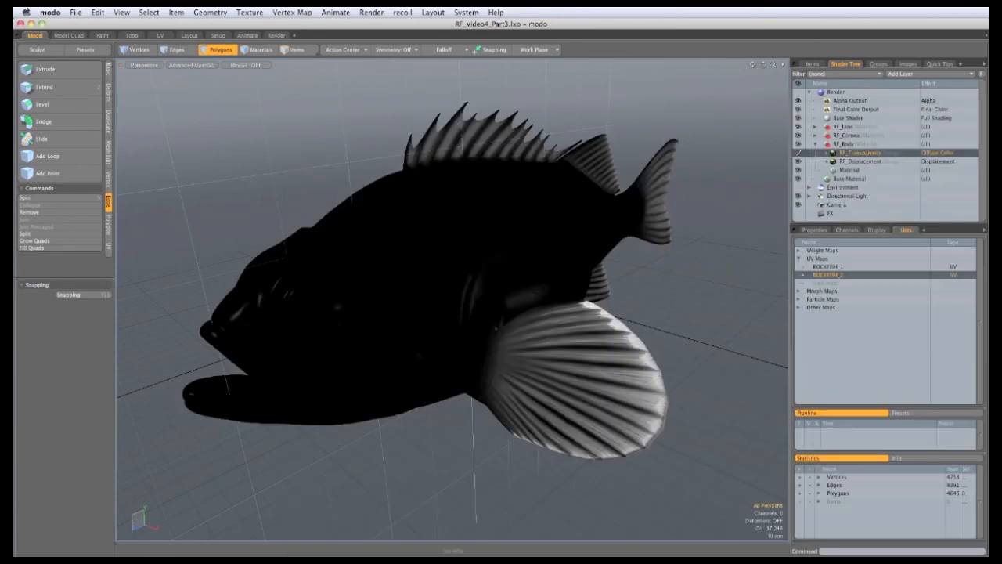
Set the RF_Transparency image map's effect to Transparent Amount.
left_click(936, 155)
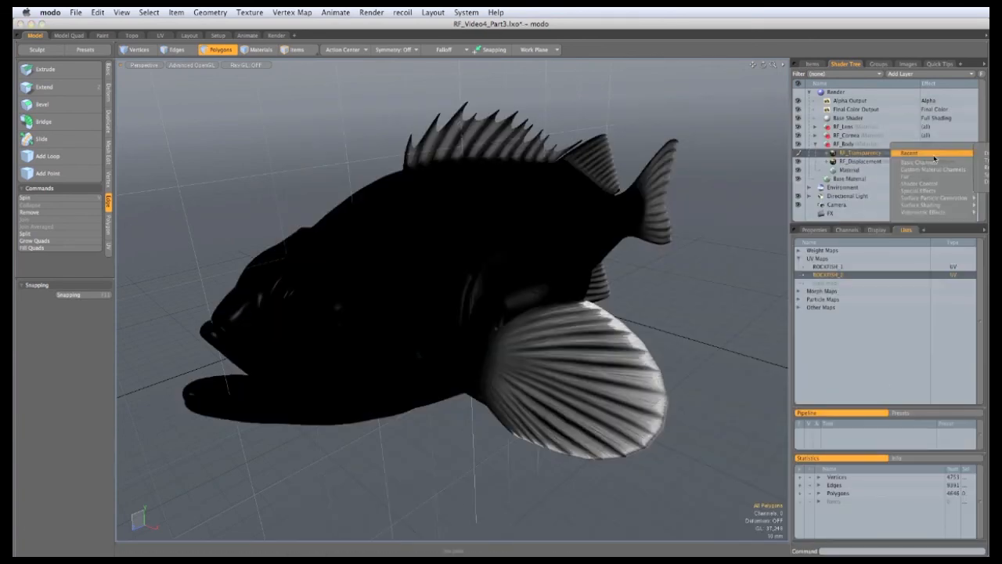
mouse_move(930, 163)
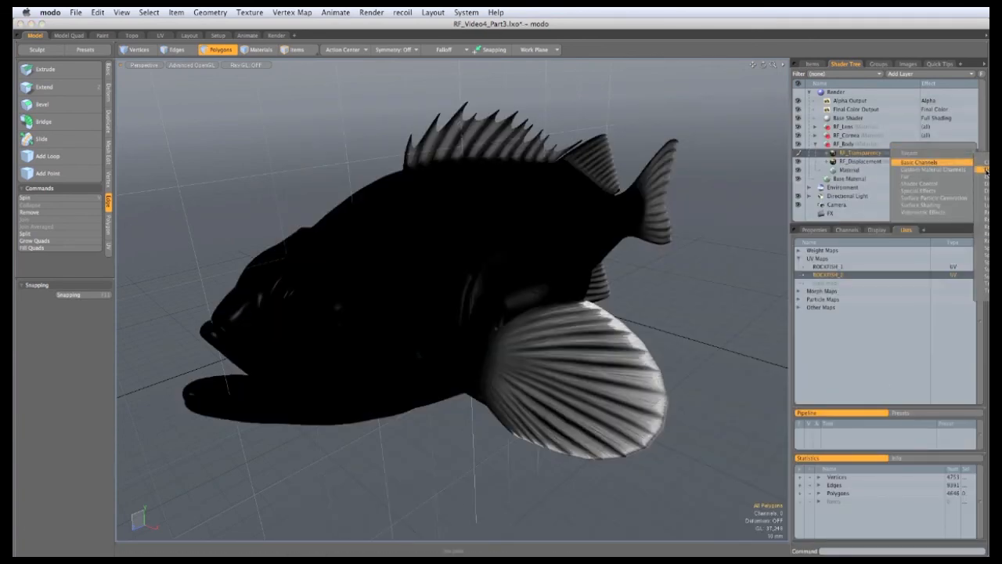
left_click(983, 283)
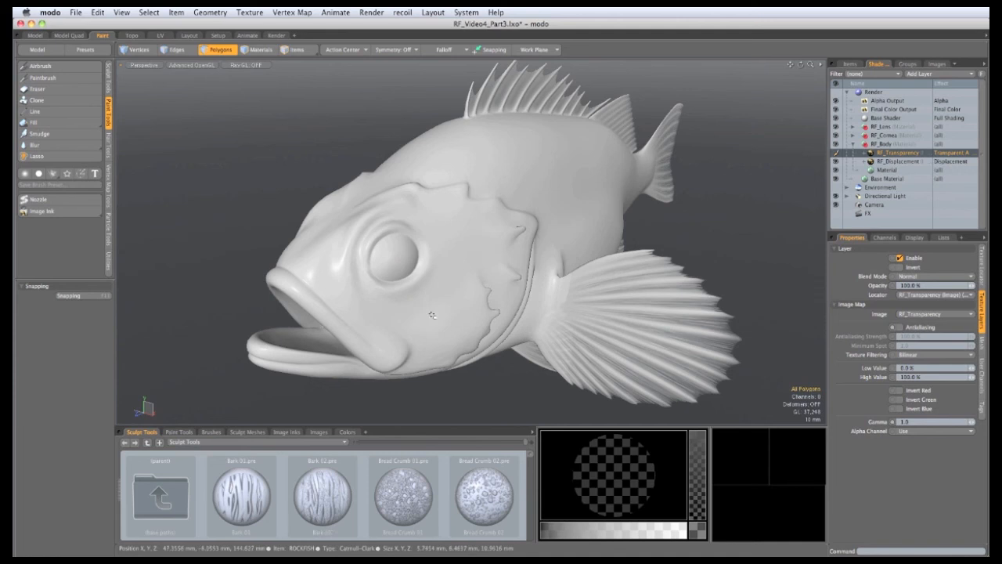
Expand the RF_Lens and RF_Cornea material groups and set the RF_Cornea material's diffuse amount to 0%.
left_click(852, 126)
left_click(853, 144)
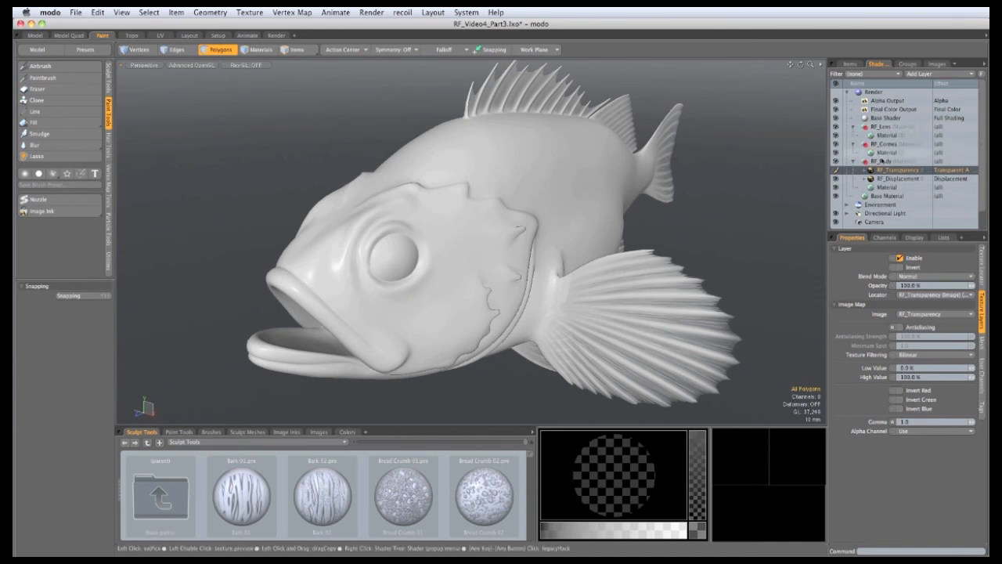
left_click(887, 153)
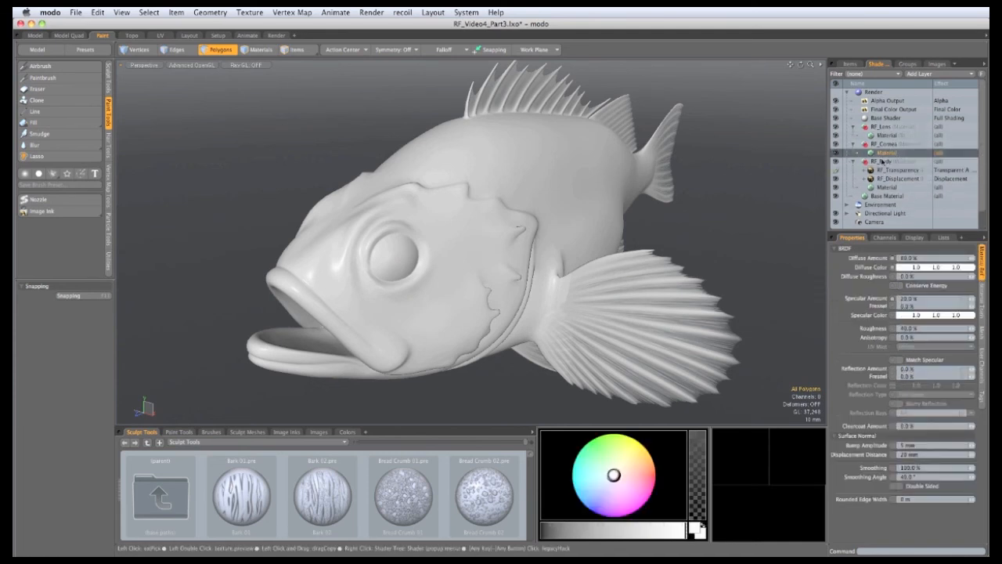
left_click(910, 258)
type("0")
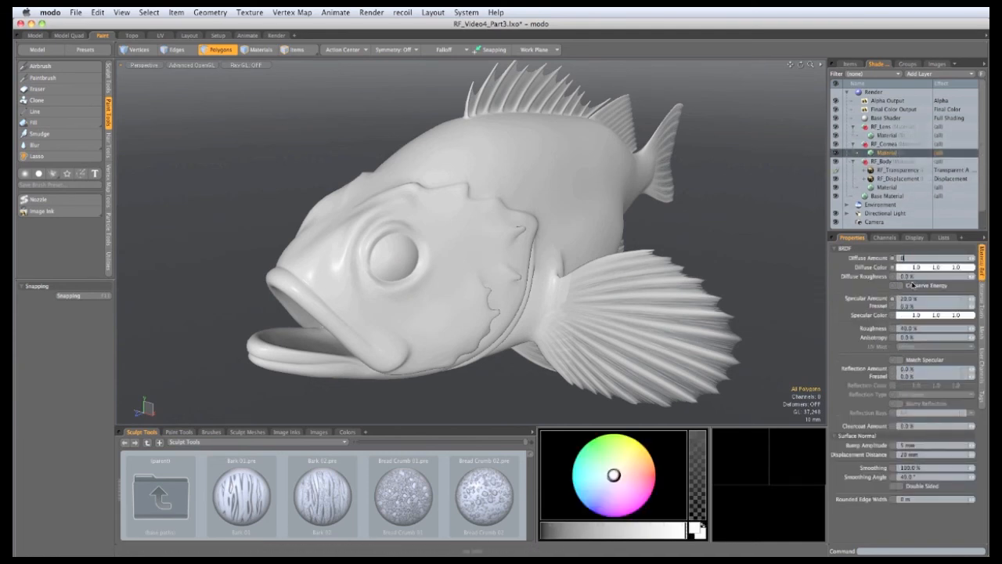
key("Return")
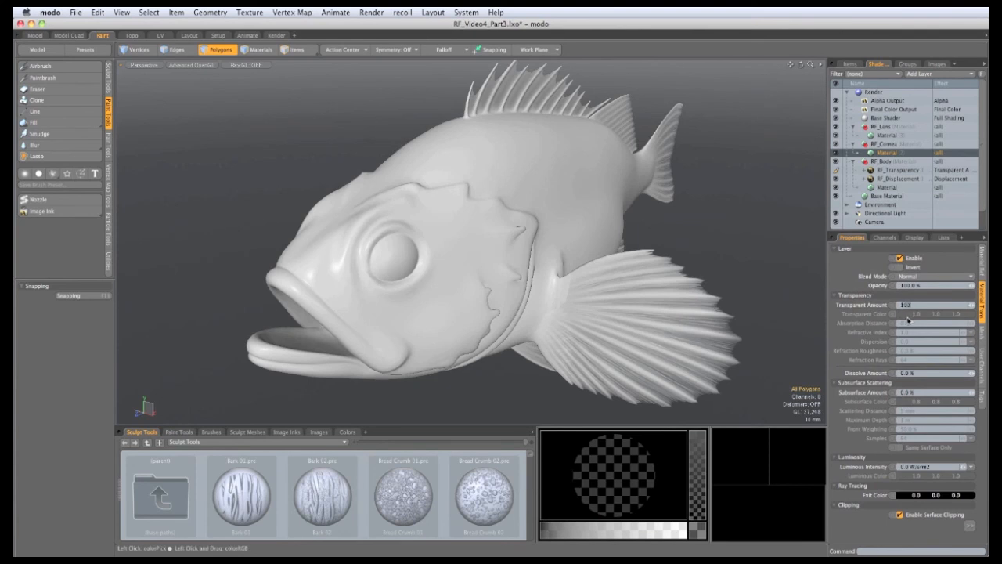
Set the RF_Cornea material's transparent amount to 100% and its refractive index to Water (1.33).
key("Return")
left_click(970, 333)
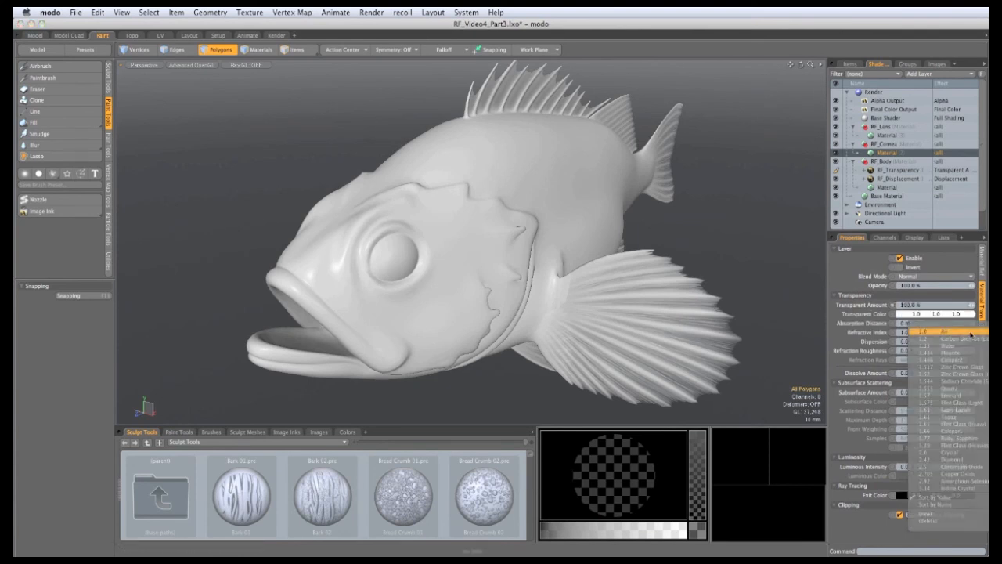
left_click(962, 346)
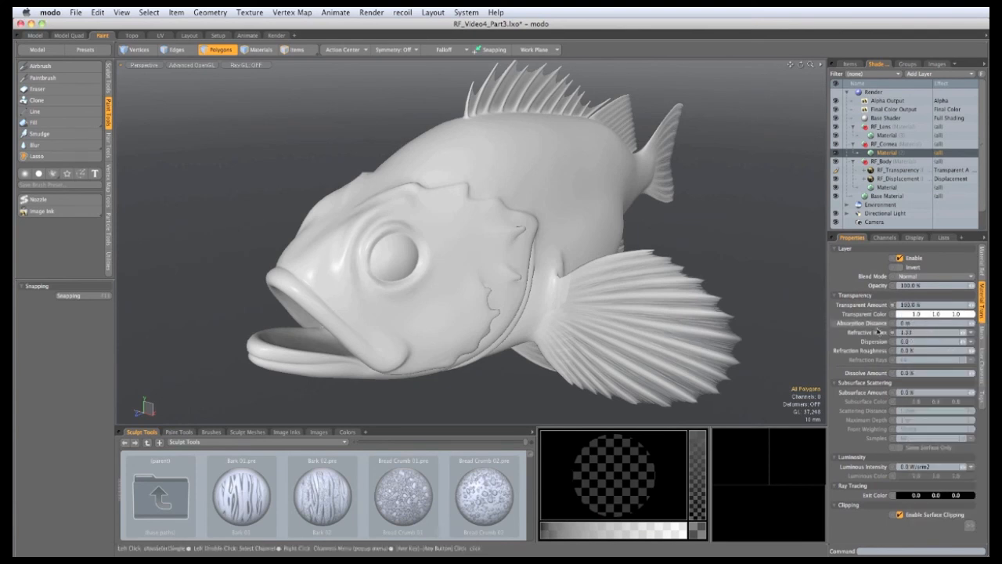
Try to copy the RF_Cornea material and paste it over the RF_Lens group's material.
right_click(881, 155)
left_click(872, 188)
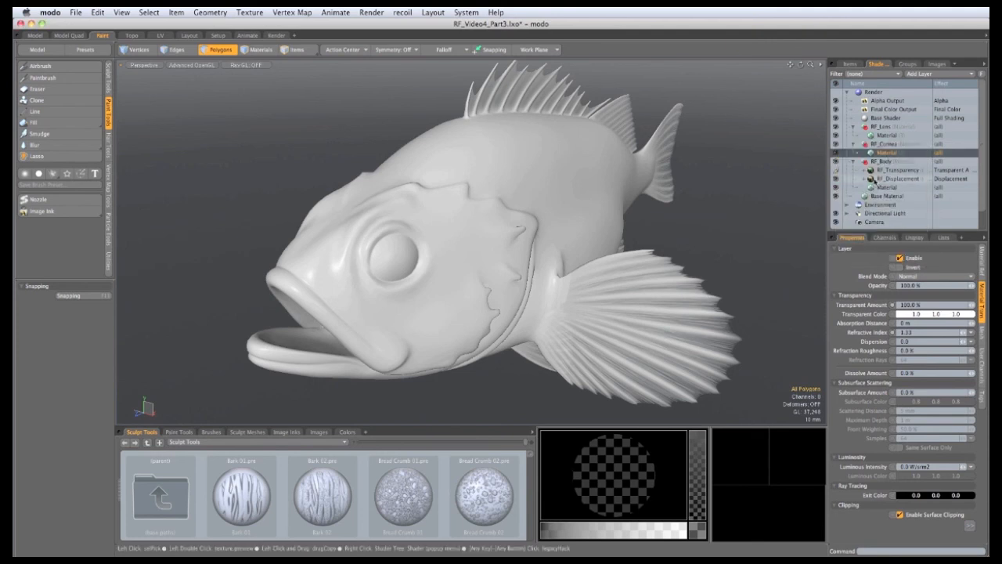
left_click(902, 135)
right_click(887, 139)
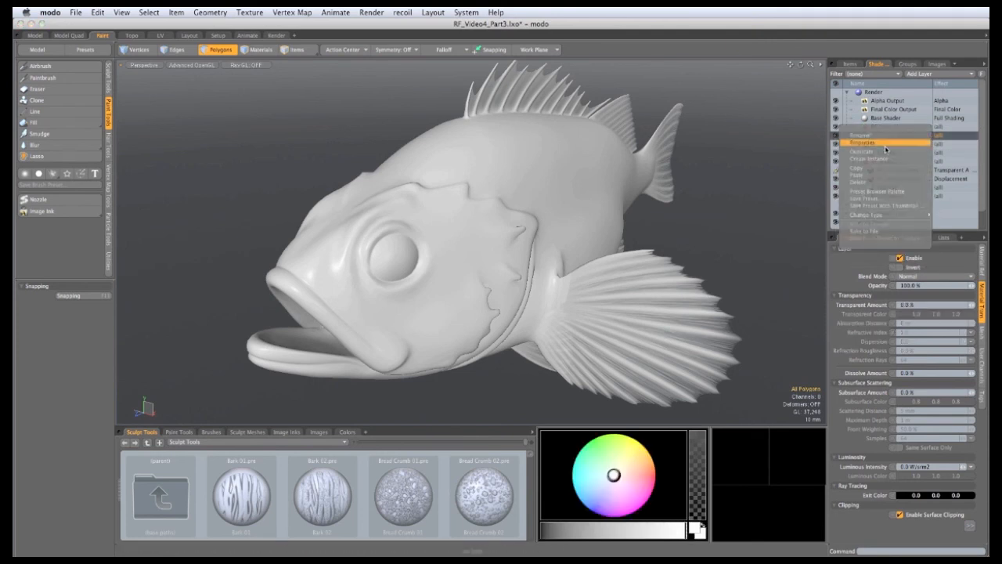
left_click(877, 179)
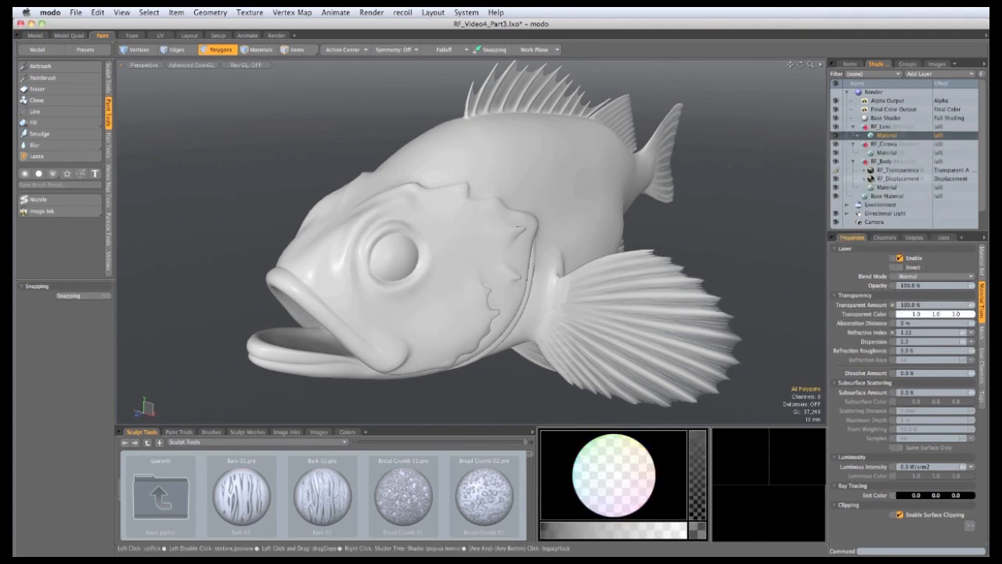
Zoom inside the head and hide both eyes' outer polygon shells layer by layer to examine the parts nested within.
left_click_drag(407, 294, 450, 296, "alt")
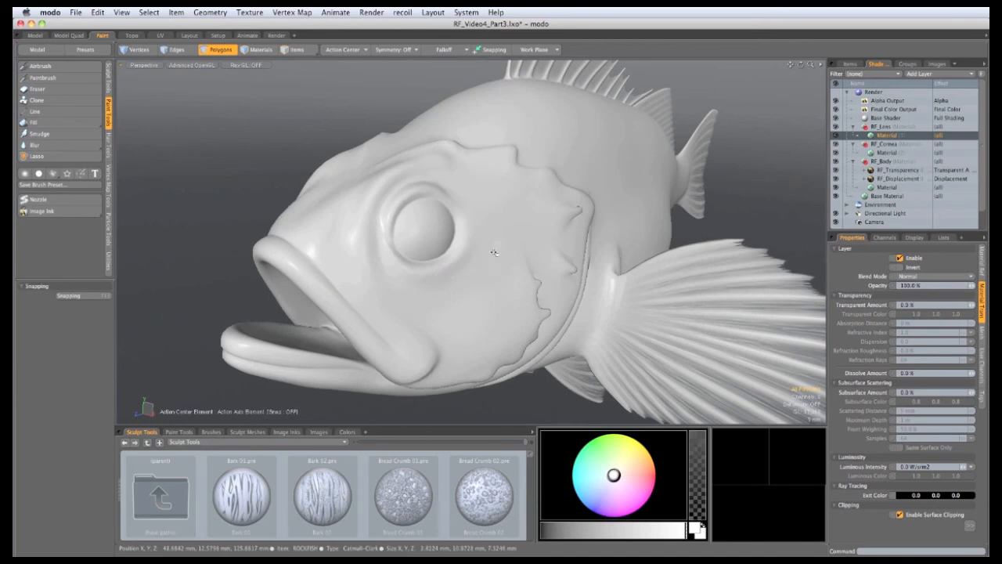
left_click_drag(658, 265, 409, 291, "alt")
double_click(431, 264)
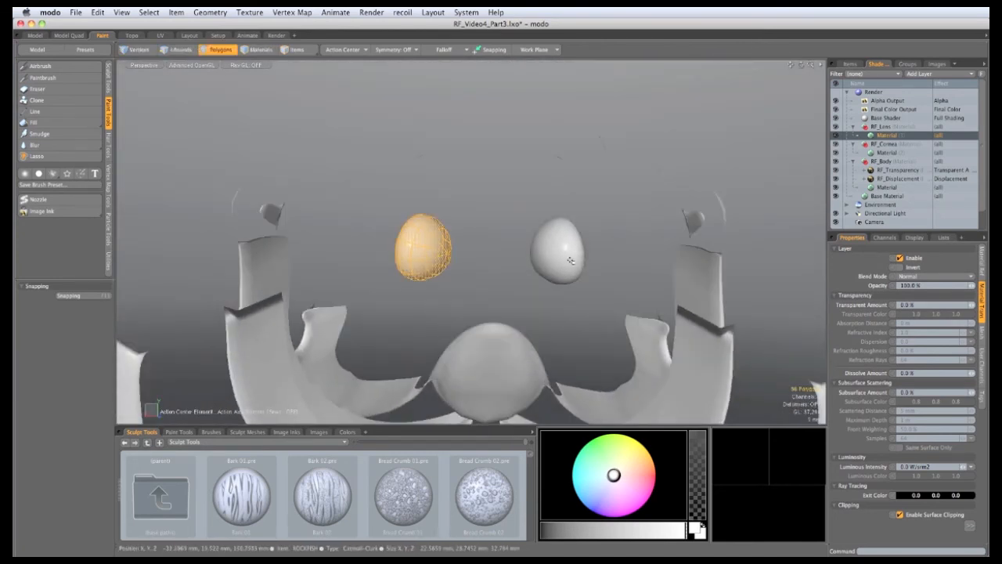
double_click(570, 261, "shift")
key("h")
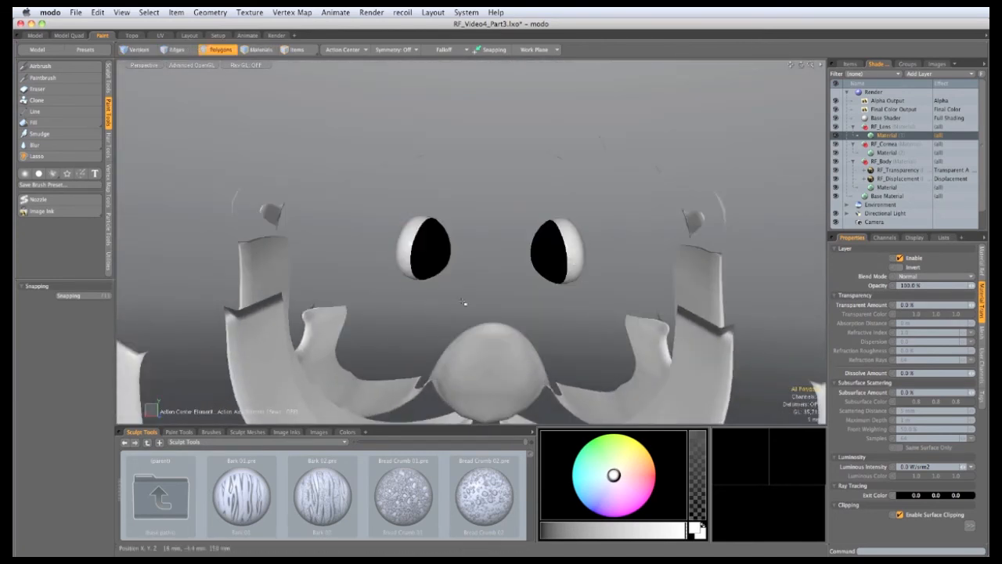
double_click(570, 260)
double_click(415, 259, "shift")
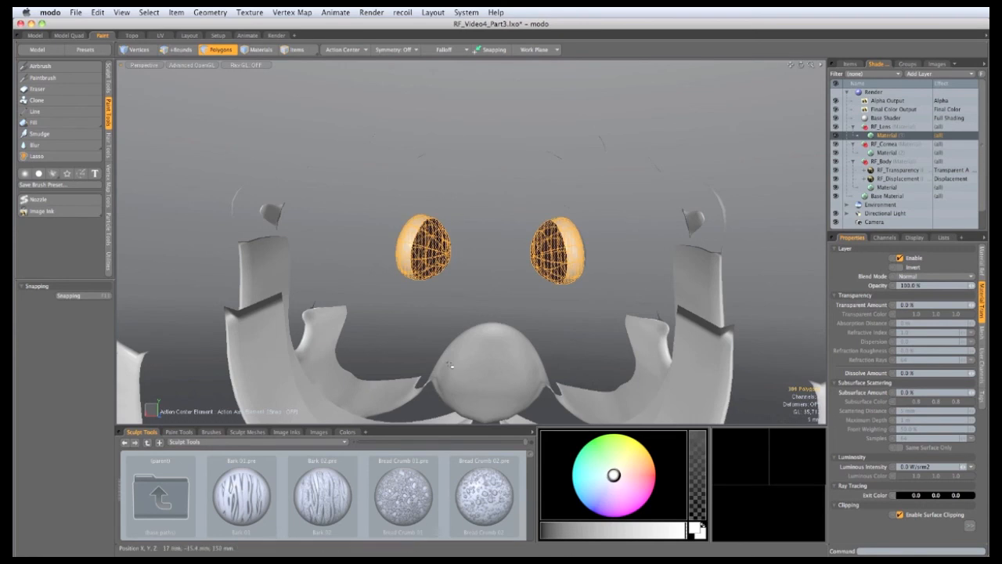
key("h")
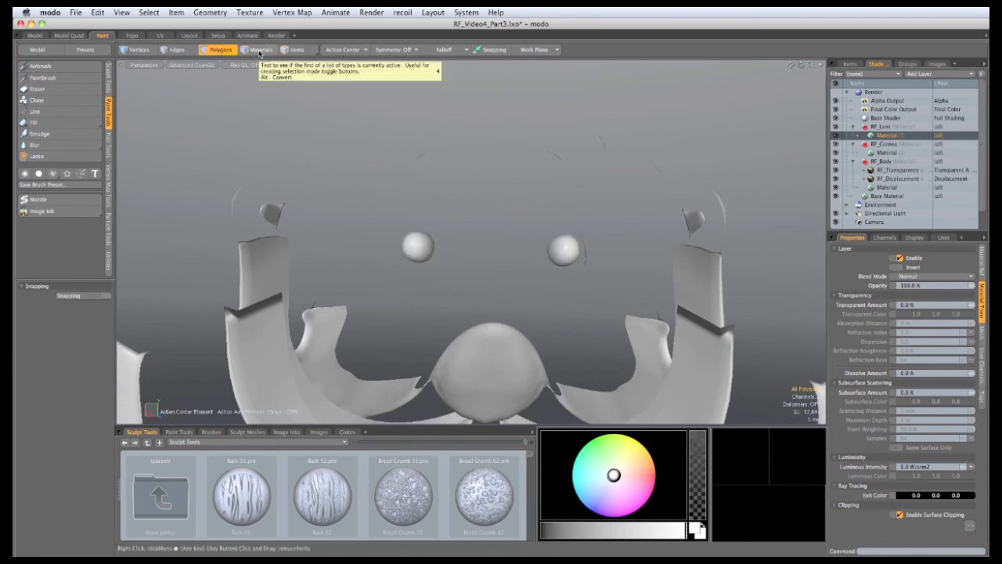
left_click_drag(515, 325, 399, 244, "alt")
Select the RF_Transparency layer for painting, check the ROCKFISH_2 UV map and turn on X symmetry.
left_click(893, 170)
left_click_drag(805, 245, 781, 238, "alt")
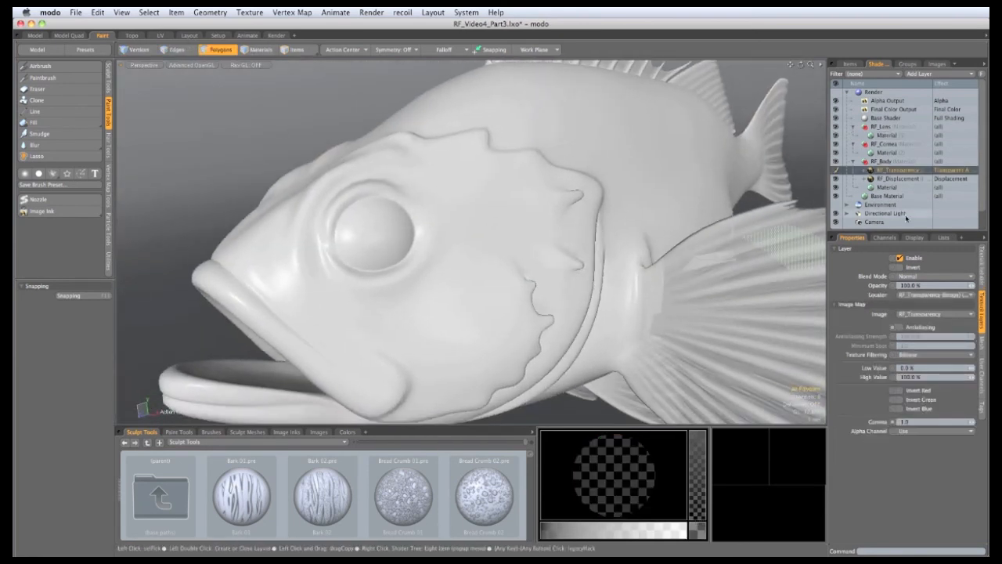
left_click(943, 236)
left_click_drag(423, 238, 476, 230, "alt")
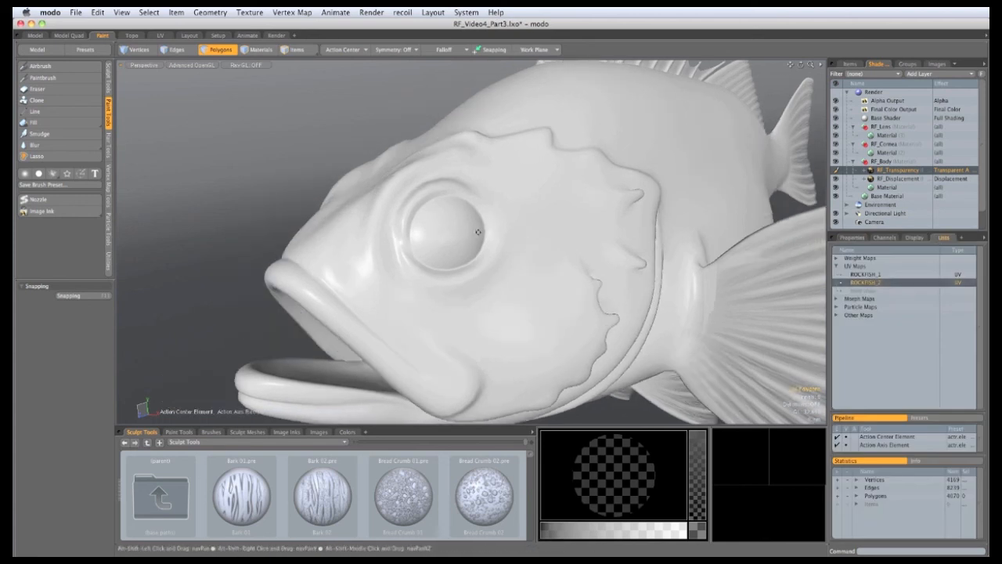
left_click(401, 52)
left_click(402, 73)
With a hard Paintbrush of size 38, paint white into RF_Transparency over the skin covering the eye, out to the socket rim.
mouse_move(400, 294)
left_mouse_down("ctrl+alt")
mouse_move(432, 295)
mouse_move(447, 320)
mouse_move(487, 290)
left_mouse_up("ctrl+alt")
left_click(63, 66)
left_click(68, 79)
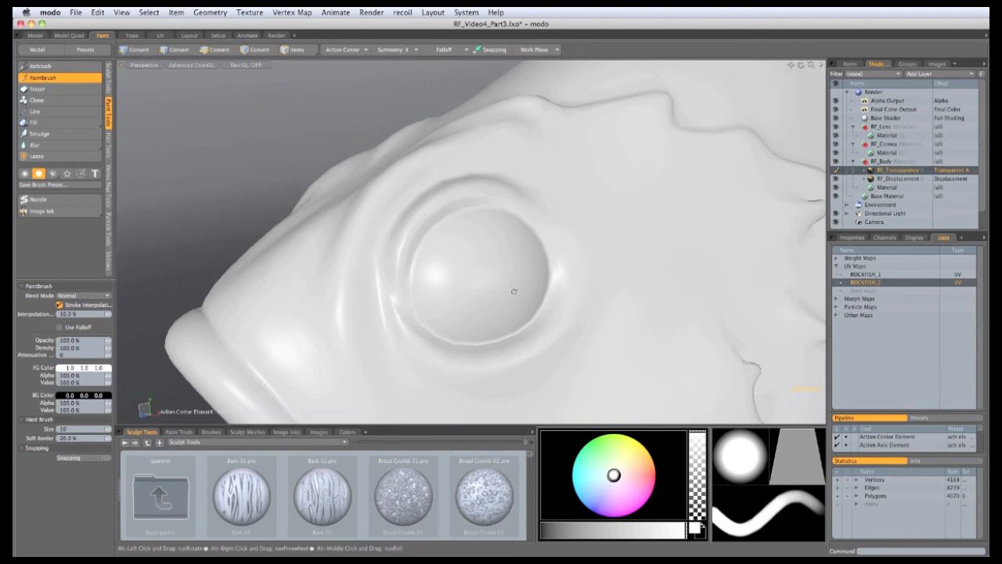
left_click_drag(514, 289, 508, 275, "ctrl+alt")
mouse_move(482, 277)
right_mouse_down()
mouse_move(509, 278)
mouse_move(486, 269)
right_mouse_up()
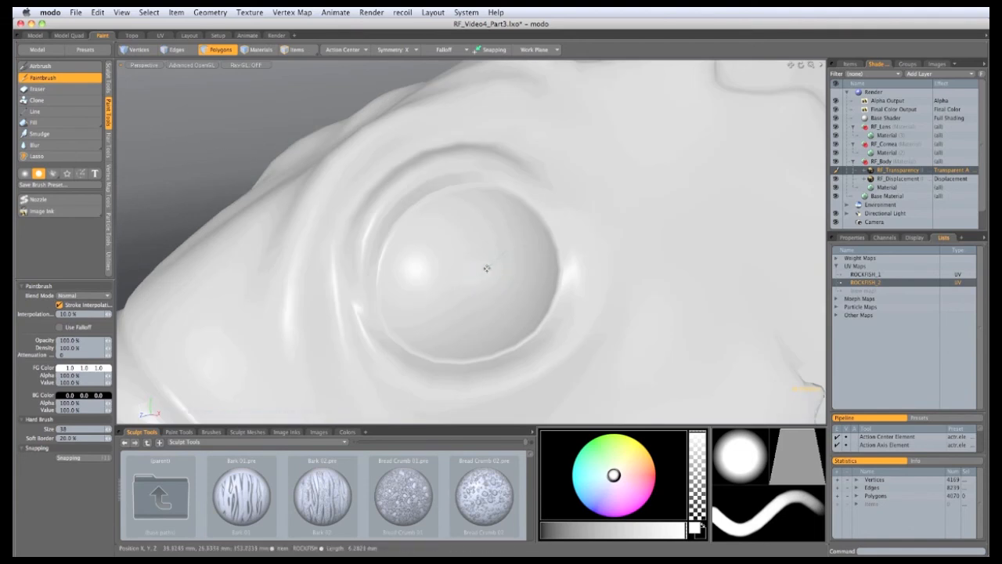
mouse_move(484, 268)
left_mouse_down()
mouse_move(494, 280)
mouse_move(505, 252)
mouse_move(448, 239)
mouse_move(450, 305)
mouse_move(434, 312)
mouse_move(415, 251)
left_mouse_up()
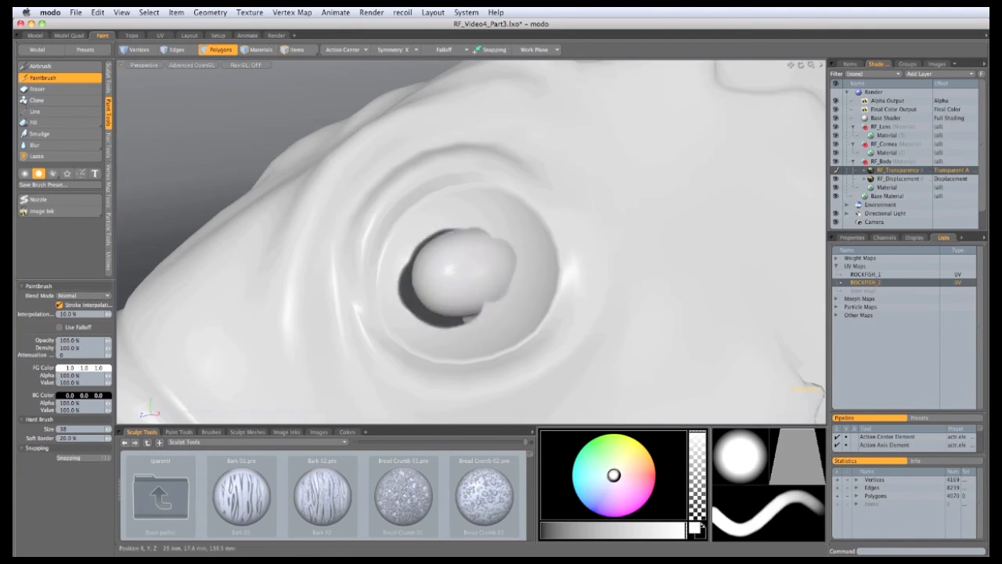
left_click_drag(486, 228, 518, 270)
left_click_drag(508, 275, 413, 270, "alt")
mouse_move(493, 285)
left_mouse_down()
mouse_move(479, 295)
mouse_move(506, 251)
mouse_move(526, 274)
mouse_move(481, 317)
mouse_move(429, 310)
left_mouse_up()
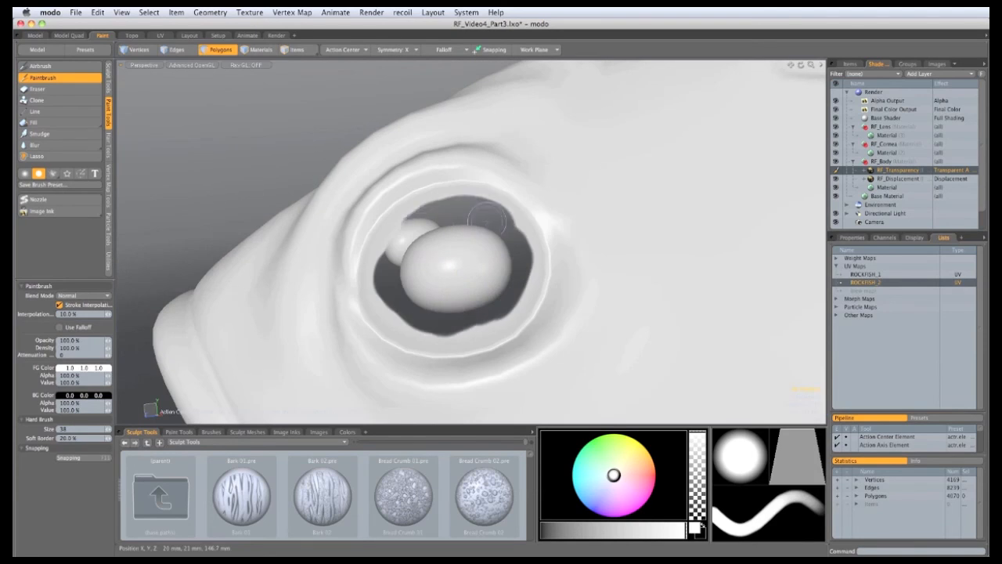
mouse_move(517, 302)
left_mouse_down("alt")
mouse_move(546, 315)
mouse_move(499, 295)
mouse_move(464, 235)
mouse_move(486, 328)
left_mouse_up("alt")
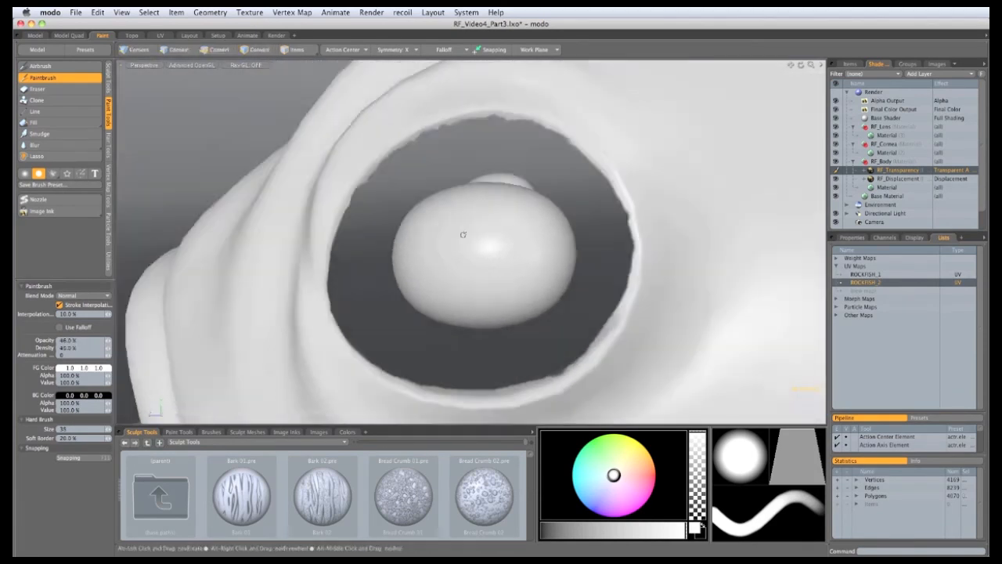
left_click_drag(556, 357, 521, 293, "alt")
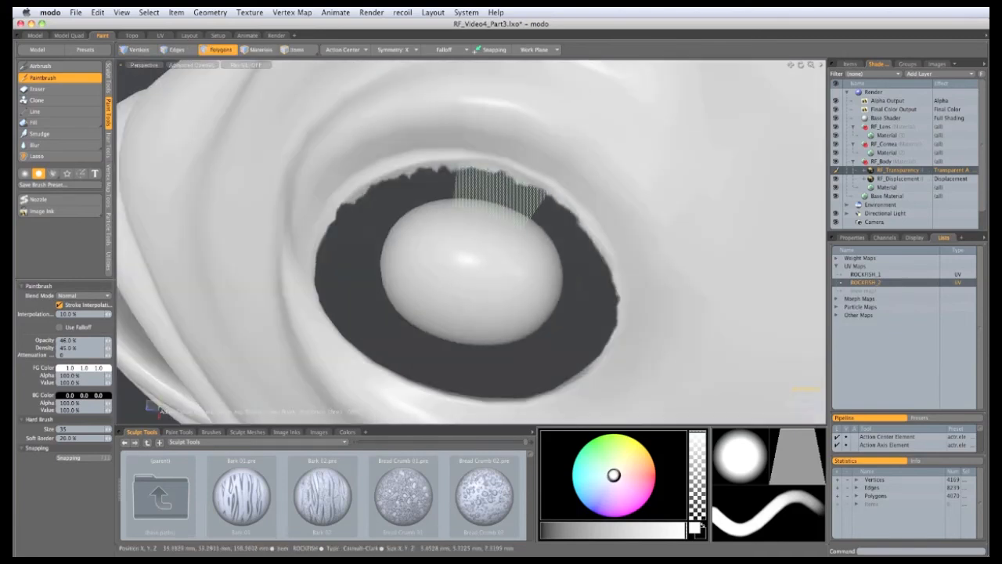
Soften the jagged upper edge of the painted eye opening using the Blur tool at brush size 33.
left_click(82, 145)
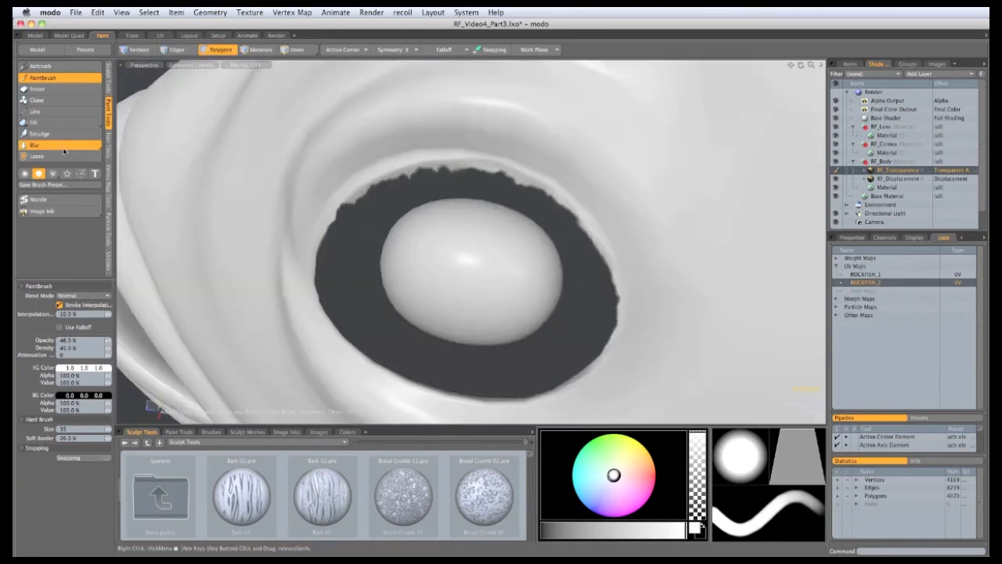
scroll(463, 166, "up", 4)
left_click_drag(462, 167, 461, 182, "alt")
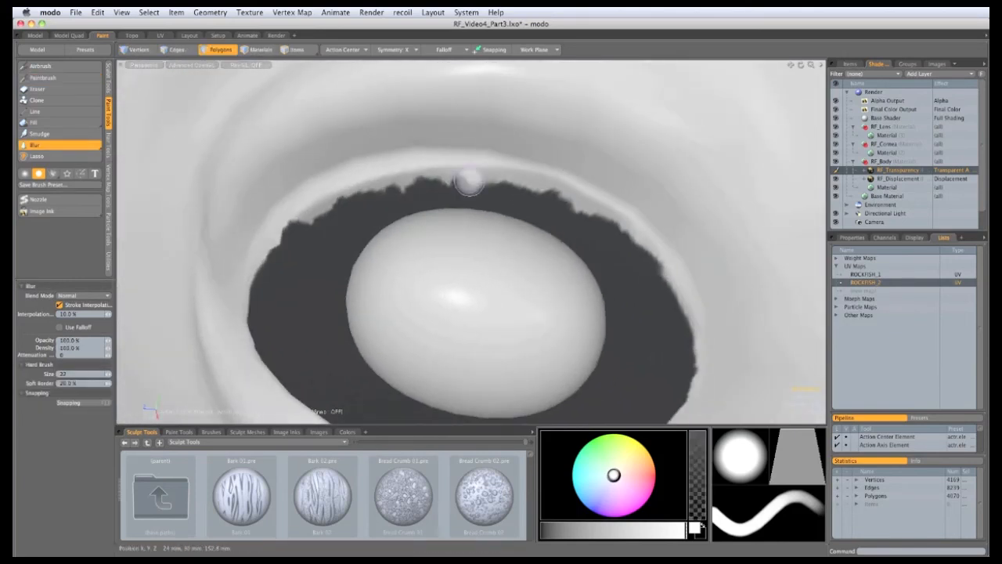
right_click_drag(470, 182, 474, 182)
left_click_drag(487, 183, 495, 186)
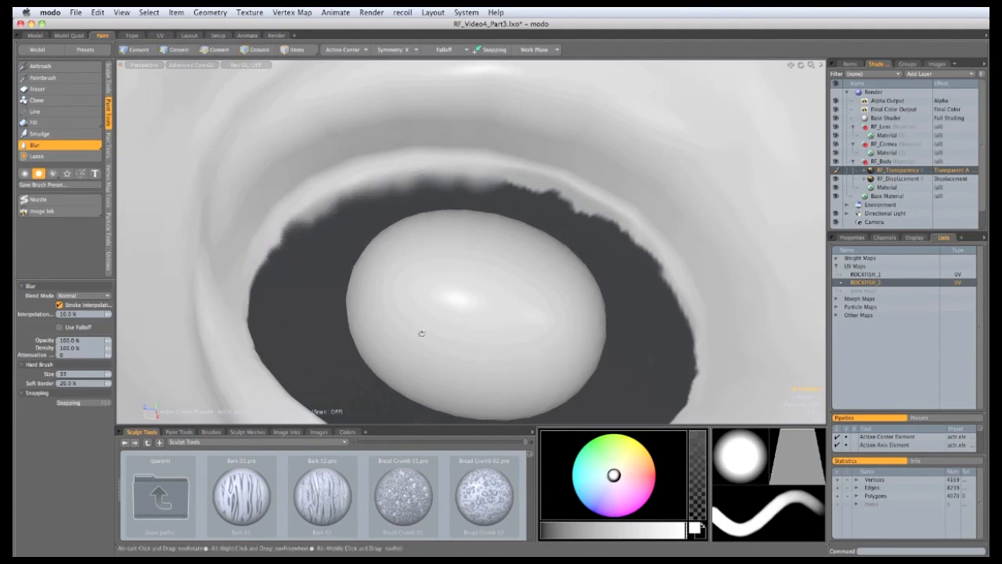
left_click_drag(420, 334, 443, 330, "alt")
left_click_drag(510, 190, 544, 203)
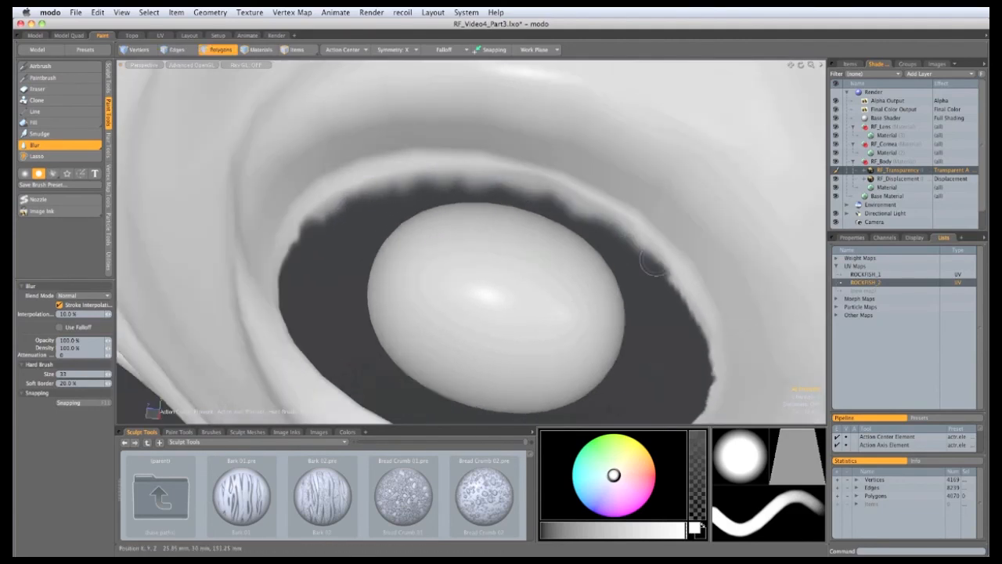
mouse_move(667, 285)
left_mouse_down("alt")
mouse_move(548, 258)
mouse_move(446, 259)
mouse_move(390, 119)
mouse_move(406, 183)
mouse_move(423, 185)
left_mouse_up("alt")
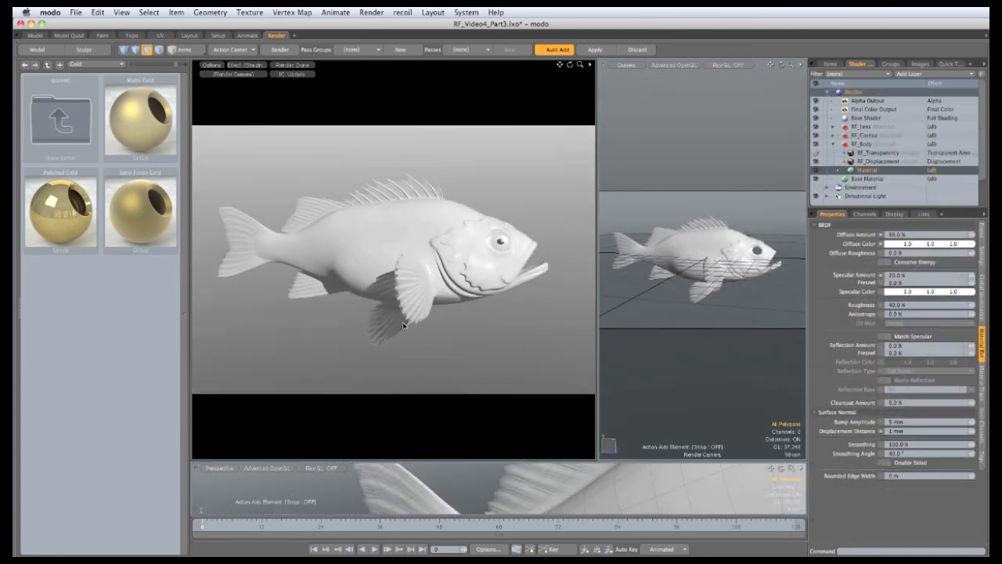
mouse_move(748, 253)
left_mouse_down("alt")
mouse_move(692, 255)
mouse_move(744, 264)
mouse_move(716, 274)
mouse_move(749, 265)
mouse_move(702, 267)
mouse_move(746, 268)
left_mouse_up("alt")
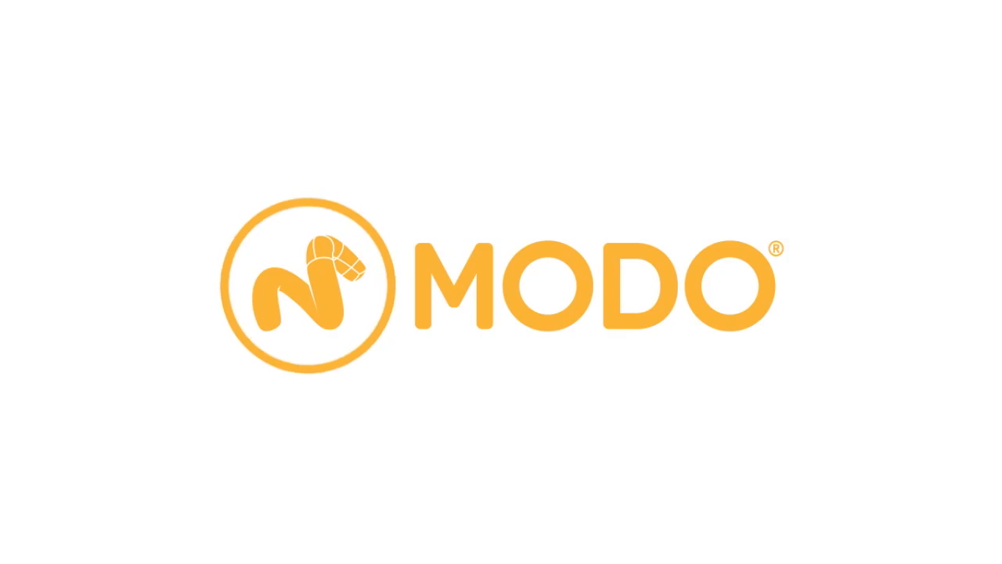